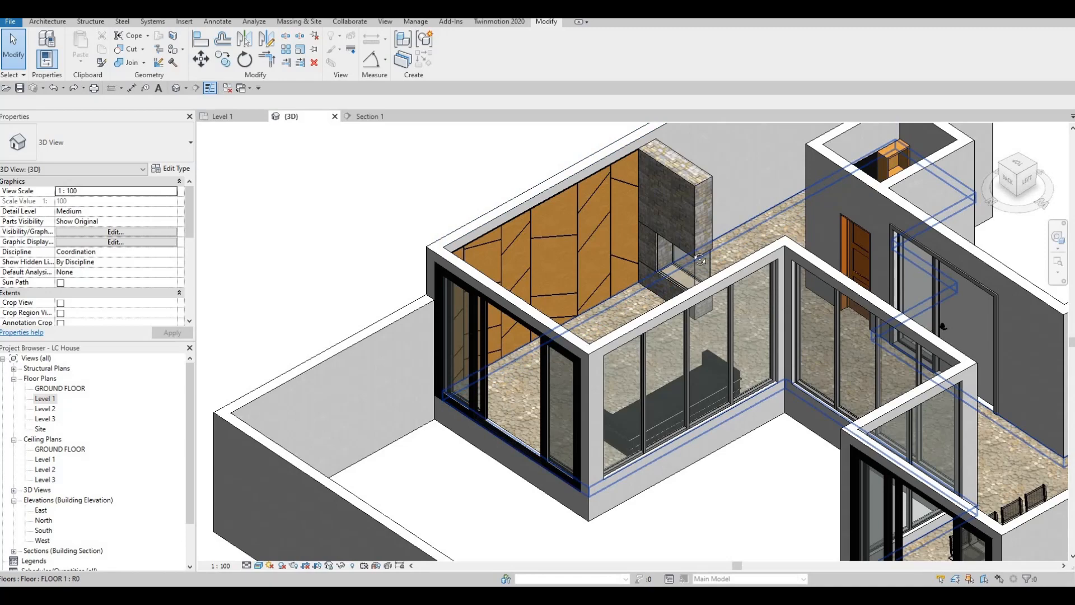
Examine the living room's wood-panelled wall and its grooves beside the stone fireplace in the 3D model
{"action": "middle_click_drag", "start_coordinate": [743, 256], "coordinate": [719, 259], "text": "shift"}
{"action": "scroll", "coordinate": [718, 259], "scroll_direction": "up", "scroll_amount": 4}
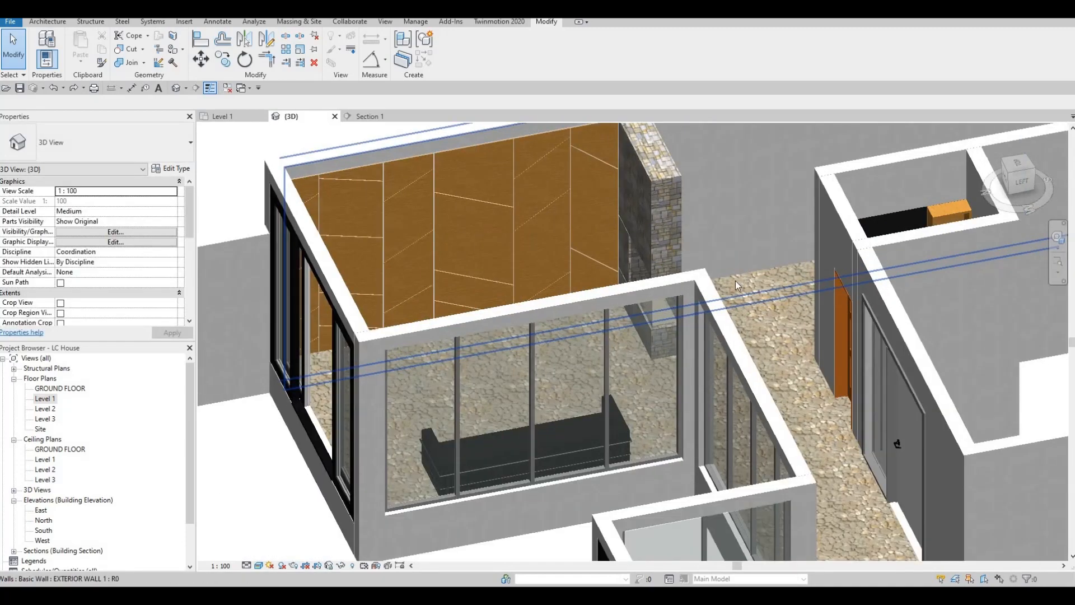
{"action": "scroll", "coordinate": [706, 287], "scroll_direction": "down", "scroll_amount": 2}
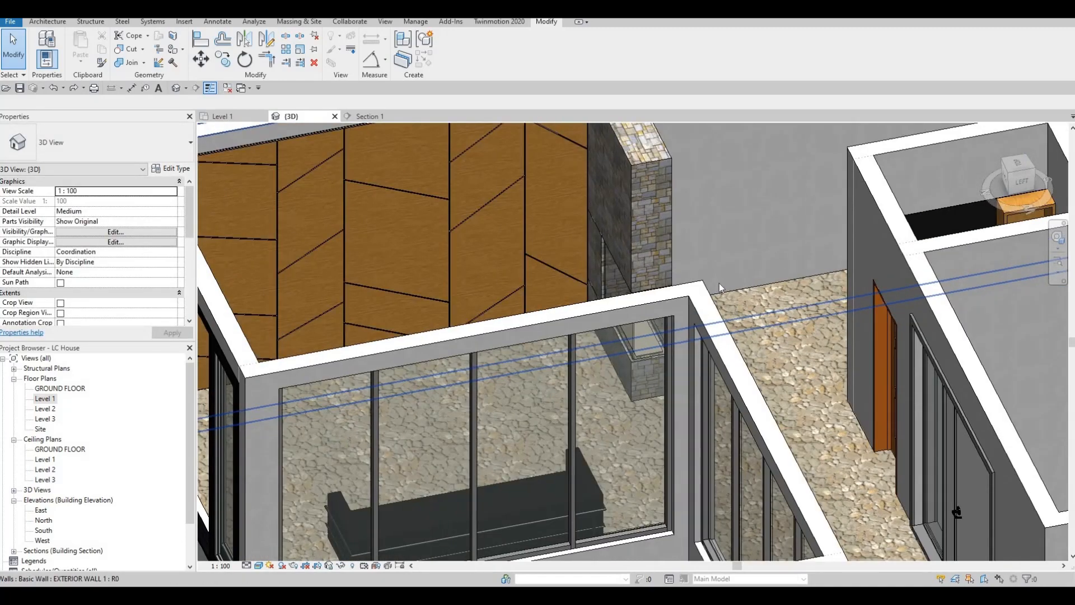
{"action": "middle_click_drag", "start_coordinate": [744, 277], "coordinate": [728, 280], "text": "shift"}
{"action": "scroll", "coordinate": [747, 224], "scroll_direction": "down", "scroll_amount": 2}
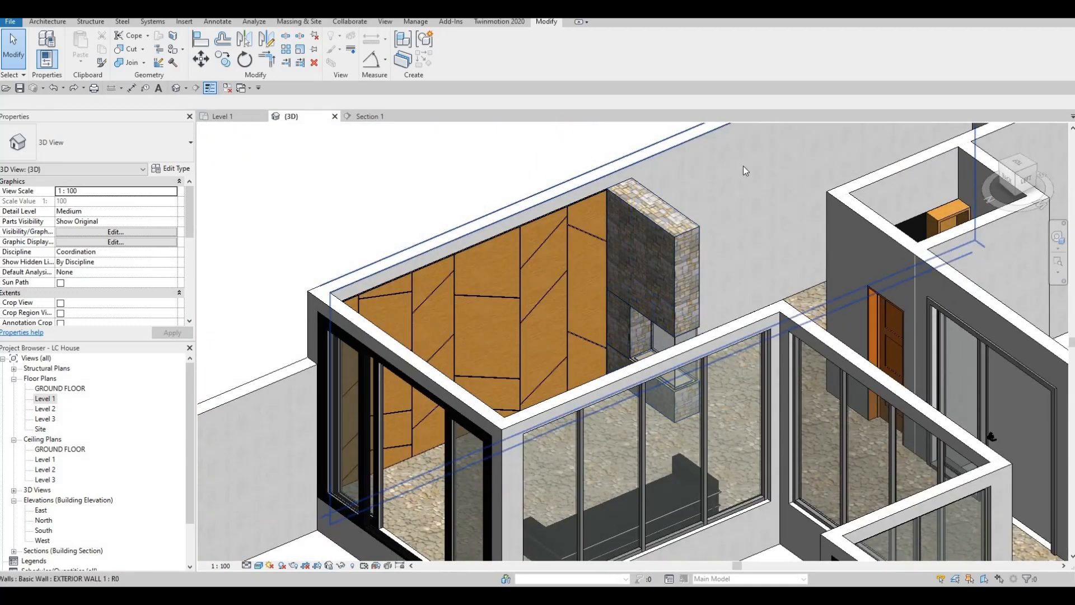
{"action": "middle_click_drag", "start_coordinate": [710, 207], "coordinate": [726, 195]}
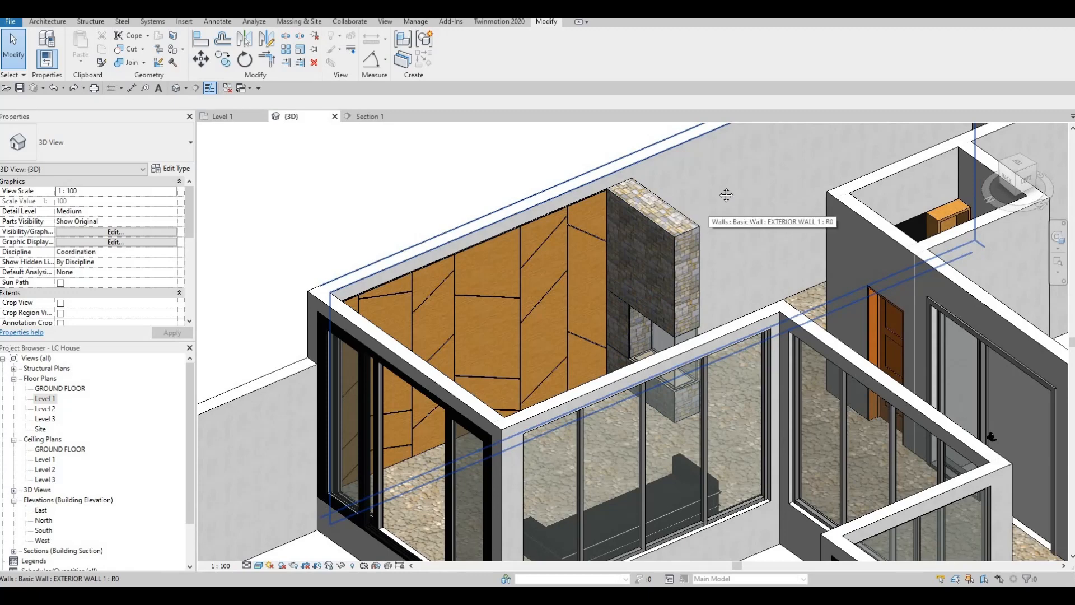
{"action": "middle_click_drag", "start_coordinate": [649, 214], "coordinate": [710, 190]}
{"action": "scroll", "coordinate": [710, 189], "scroll_direction": "down", "scroll_amount": 2}
{"action": "scroll", "coordinate": [670, 235], "scroll_direction": "up", "scroll_amount": 2}
{"action": "scroll", "coordinate": [661, 238], "scroll_direction": "up", "scroll_amount": 3}
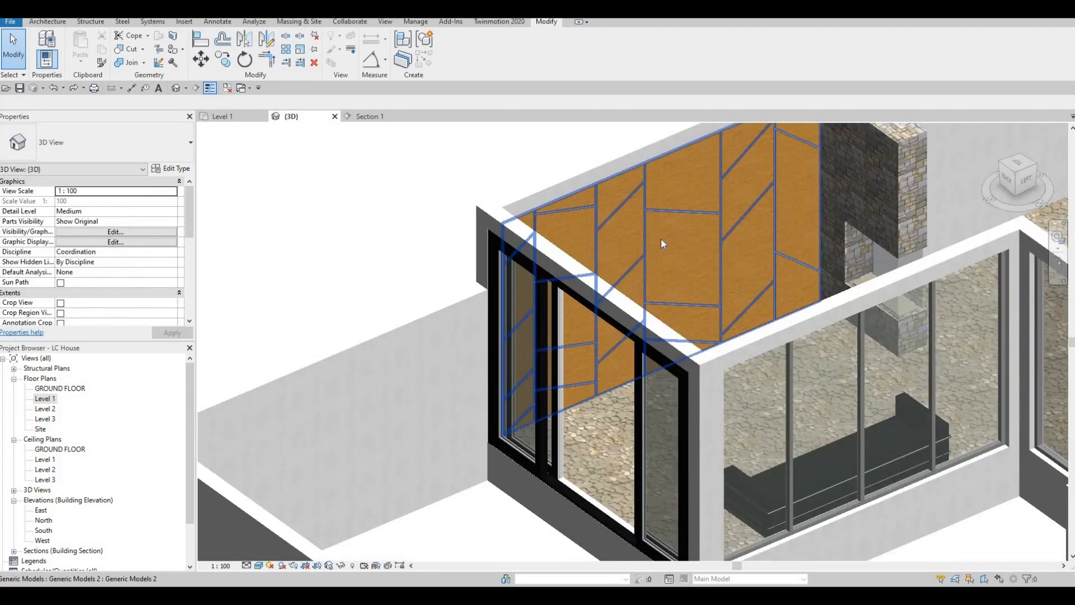
{"action": "scroll", "coordinate": [680, 231], "scroll_direction": "up", "scroll_amount": 2}
{"action": "scroll", "coordinate": [680, 231], "scroll_direction": "up", "scroll_amount": 1}
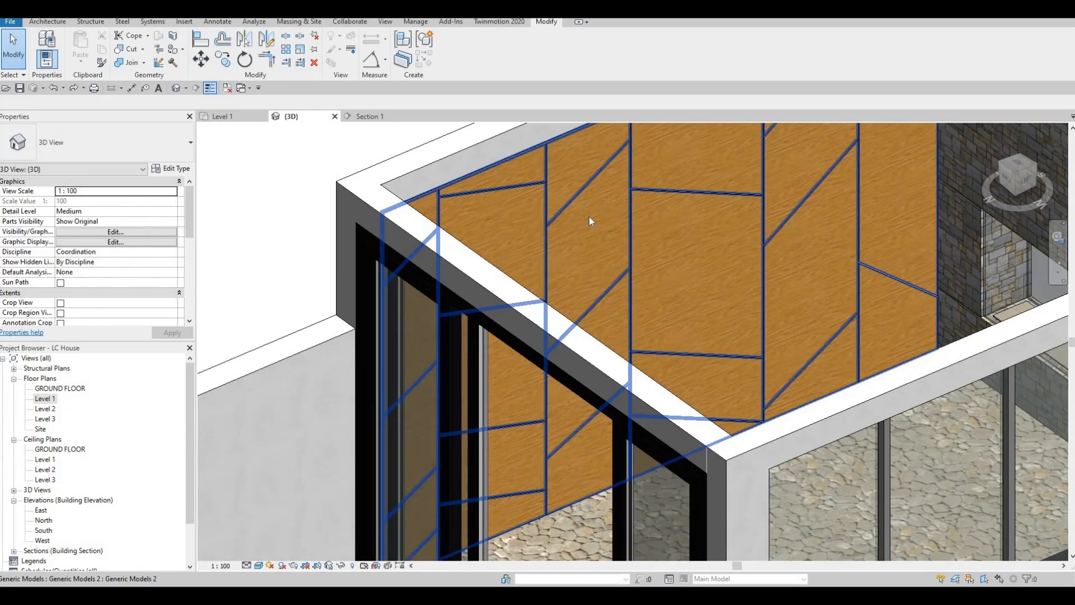
{"action": "scroll", "coordinate": [644, 222], "scroll_direction": "down", "scroll_amount": 1}
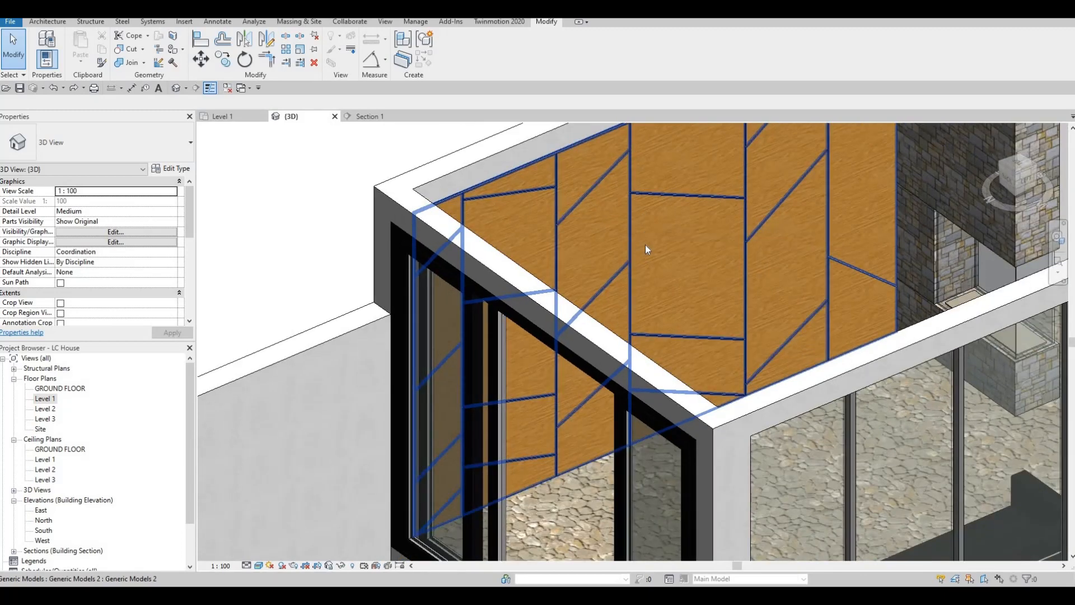
{"action": "scroll", "coordinate": [646, 245], "scroll_direction": "down", "scroll_amount": 2}
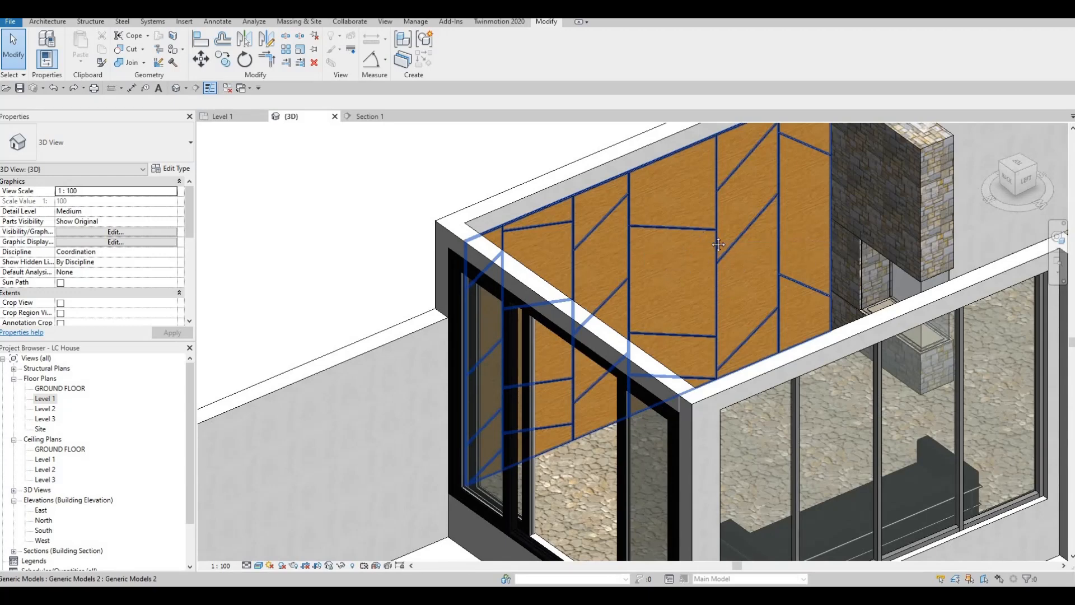
{"action": "middle_click_drag", "start_coordinate": [662, 247], "coordinate": [720, 226]}
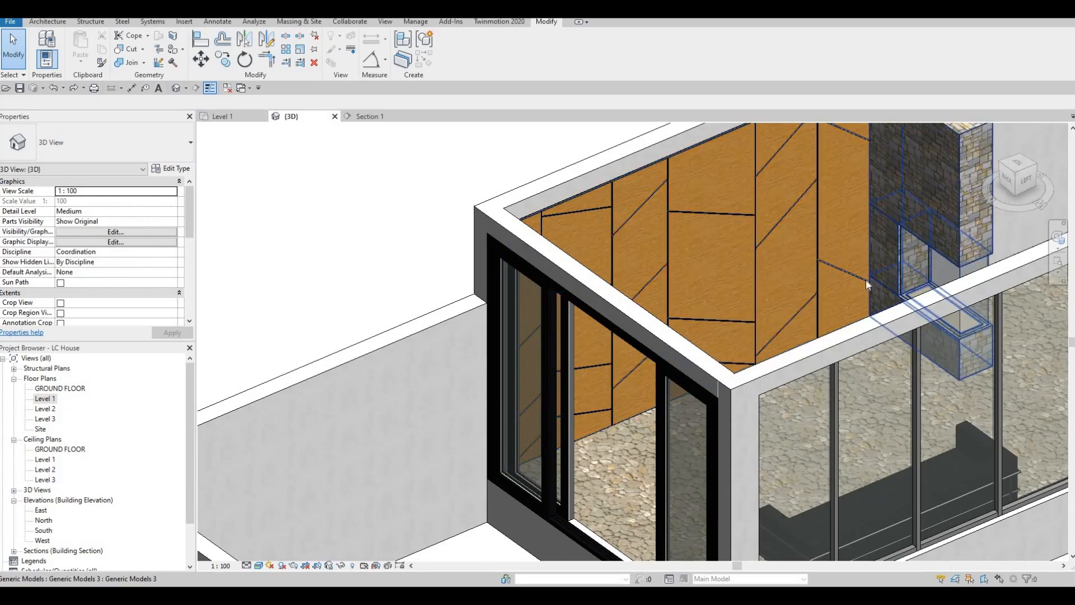
{"action": "scroll", "coordinate": [788, 278], "scroll_direction": "up", "scroll_amount": 4}
{"action": "scroll", "coordinate": [713, 260], "scroll_direction": "down", "scroll_amount": 5}
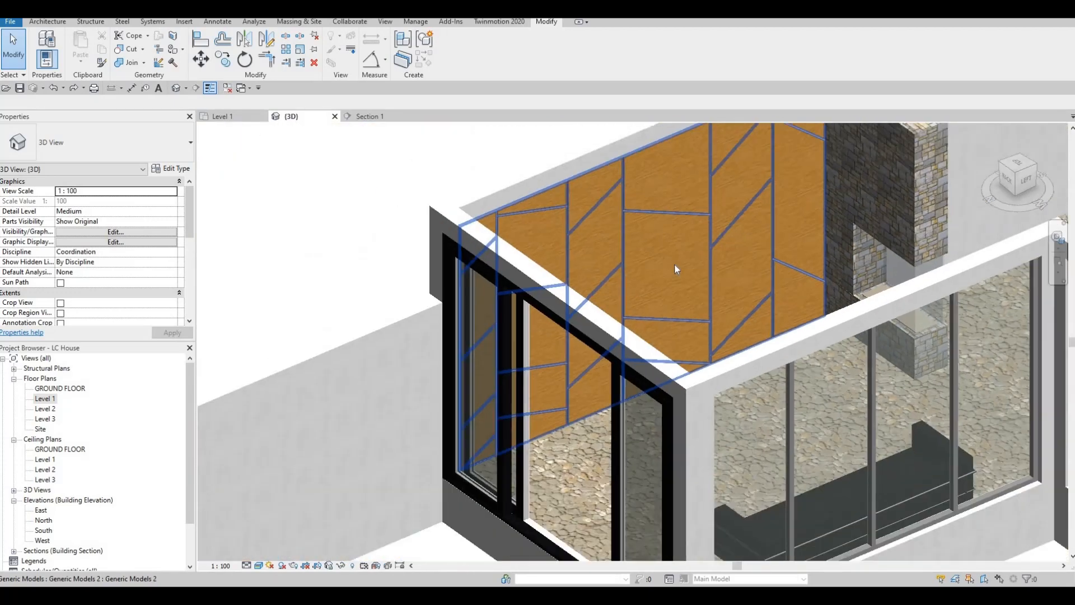
{"action": "scroll", "coordinate": [727, 261], "scroll_direction": "up", "scroll_amount": 3}
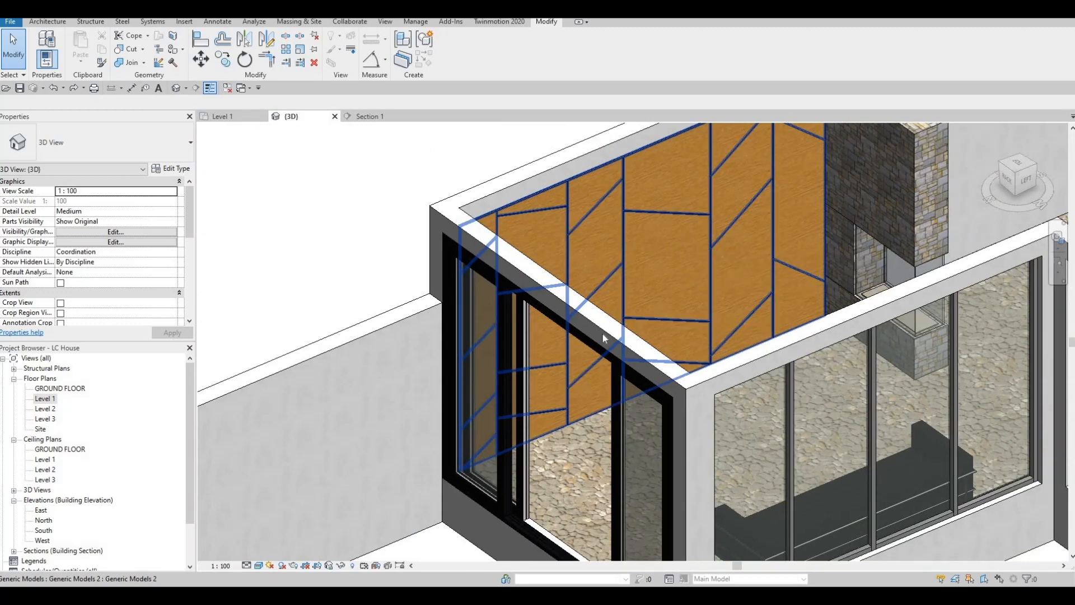
{"action": "scroll", "coordinate": [604, 338], "scroll_direction": "down", "scroll_amount": 4}
{"action": "scroll", "coordinate": [603, 312], "scroll_direction": "up", "scroll_amount": 4}
{"action": "scroll", "coordinate": [649, 298], "scroll_direction": "down", "scroll_amount": 3}
{"action": "scroll", "coordinate": [647, 298], "scroll_direction": "up", "scroll_amount": 3}
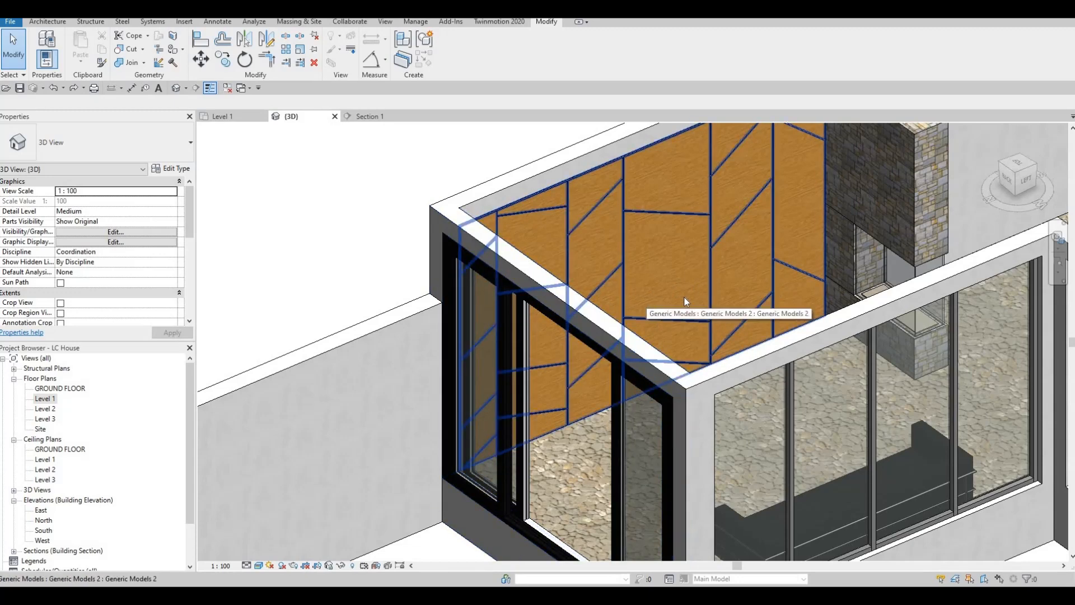
{"action": "scroll", "coordinate": [714, 298], "scroll_direction": "down", "scroll_amount": 3}
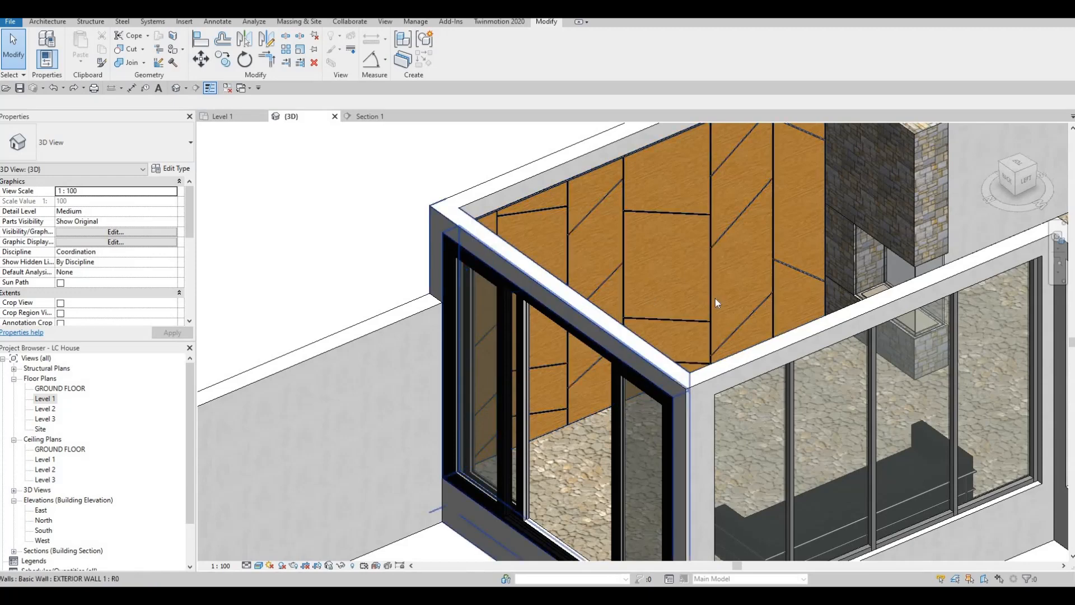
{"action": "scroll", "coordinate": [715, 296], "scroll_direction": "up", "scroll_amount": 3}
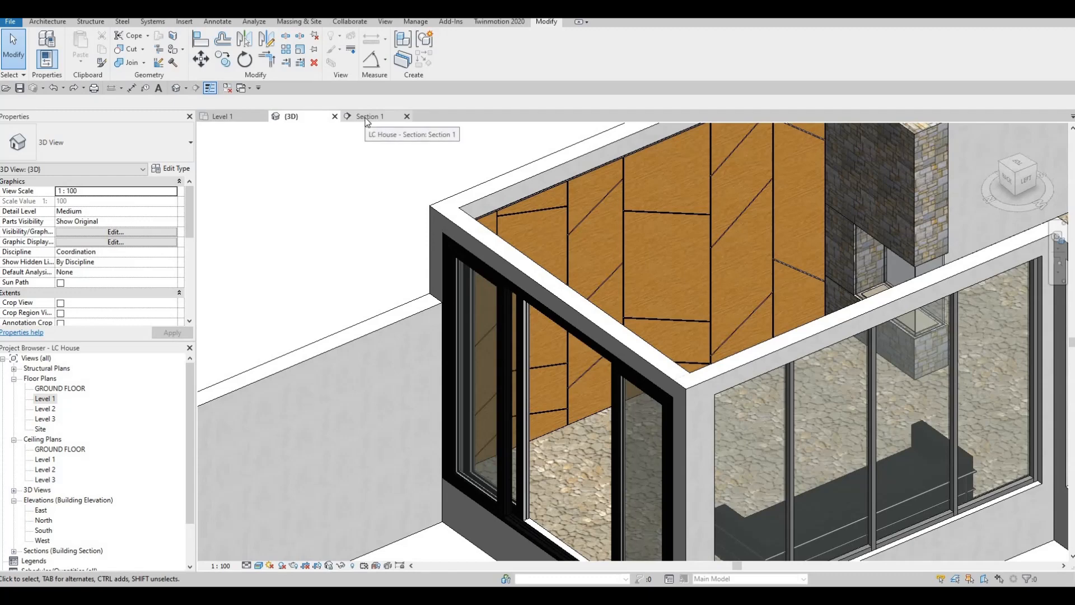
Open the Level 1 floor plan and go from its section marker to the section view facing the panelled wall
{"action": "left_click", "coordinate": [229, 116]}
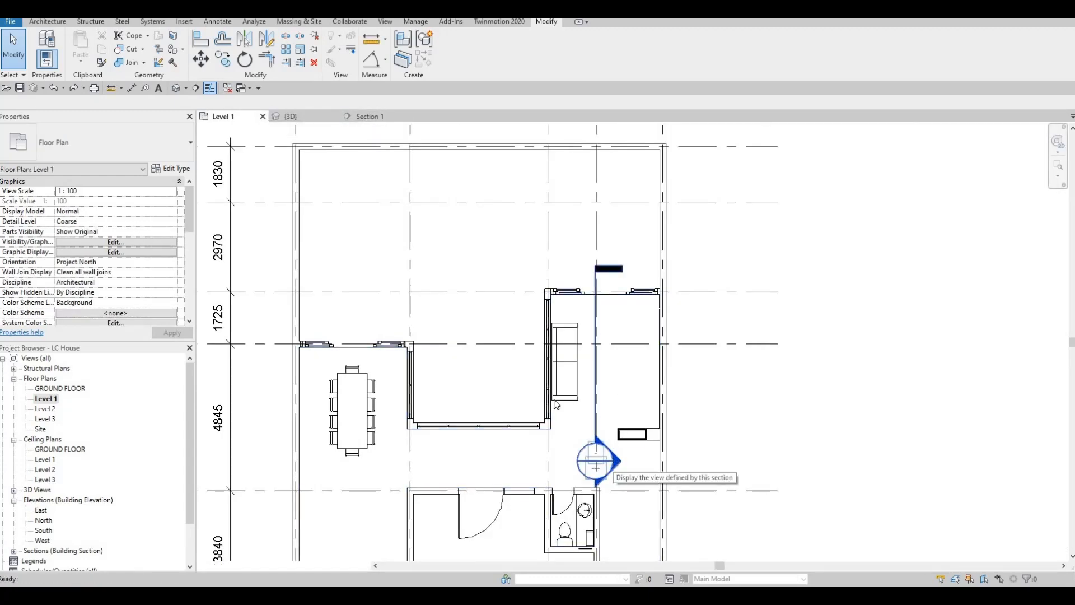
{"action": "double_click", "coordinate": [615, 464]}
{"action": "scroll", "coordinate": [504, 370], "scroll_direction": "down", "scroll_amount": 2}
{"action": "middle_click_drag", "start_coordinate": [466, 365], "coordinate": [611, 320]}
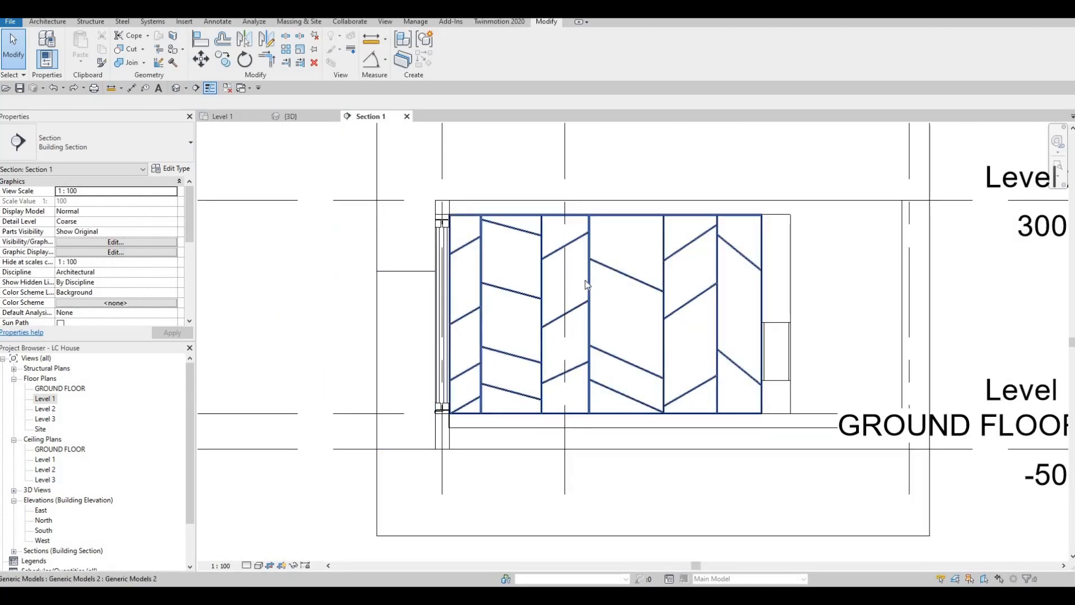
{"action": "scroll", "coordinate": [613, 280], "scroll_direction": "up", "scroll_amount": 2}
{"action": "middle_click_drag", "start_coordinate": [519, 283], "coordinate": [436, 289]}
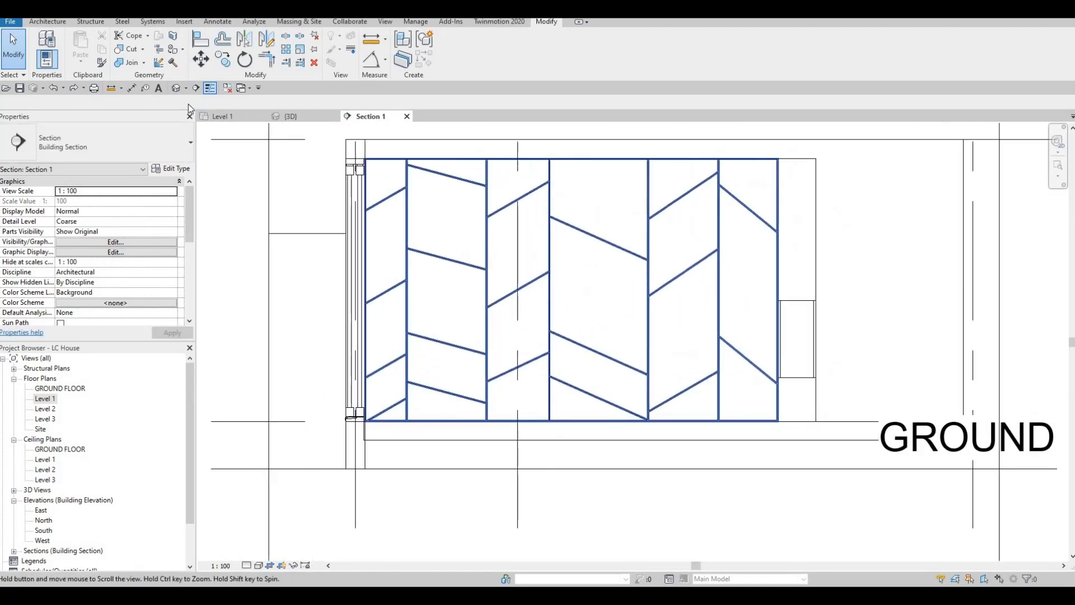
Create an in-place model in the Generic Models category, keeping the suggested name
{"action": "left_click", "coordinate": [56, 22]}
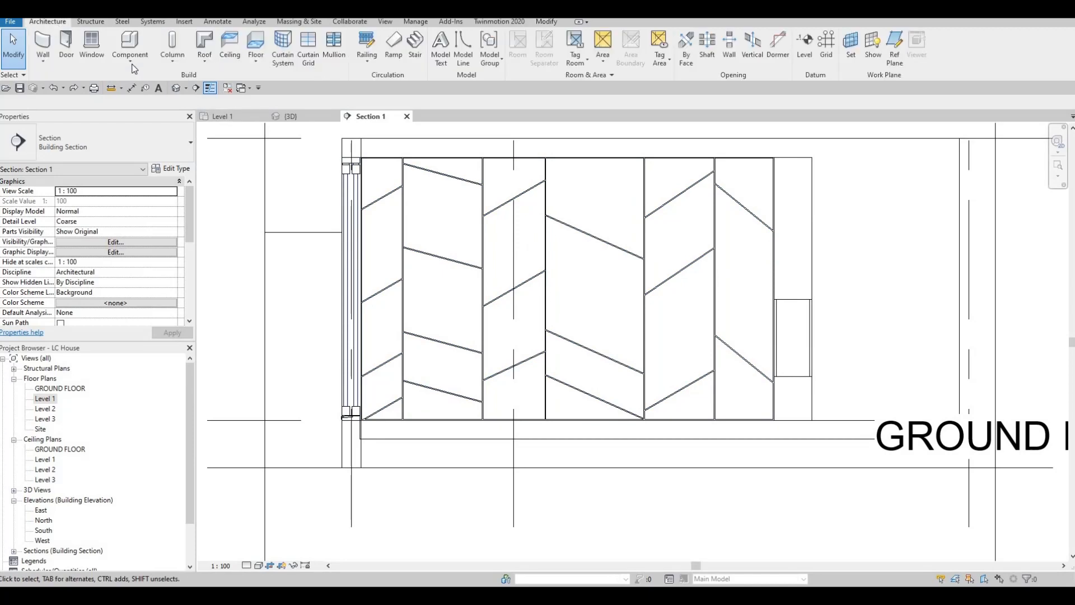
{"action": "left_click", "coordinate": [134, 66]}
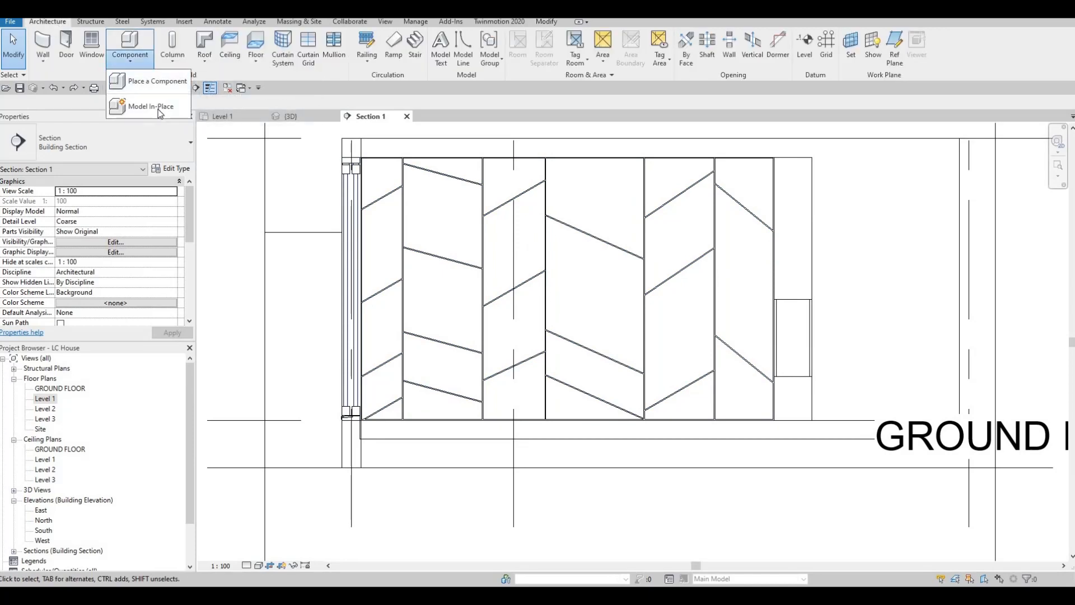
{"action": "left_click", "coordinate": [150, 106]}
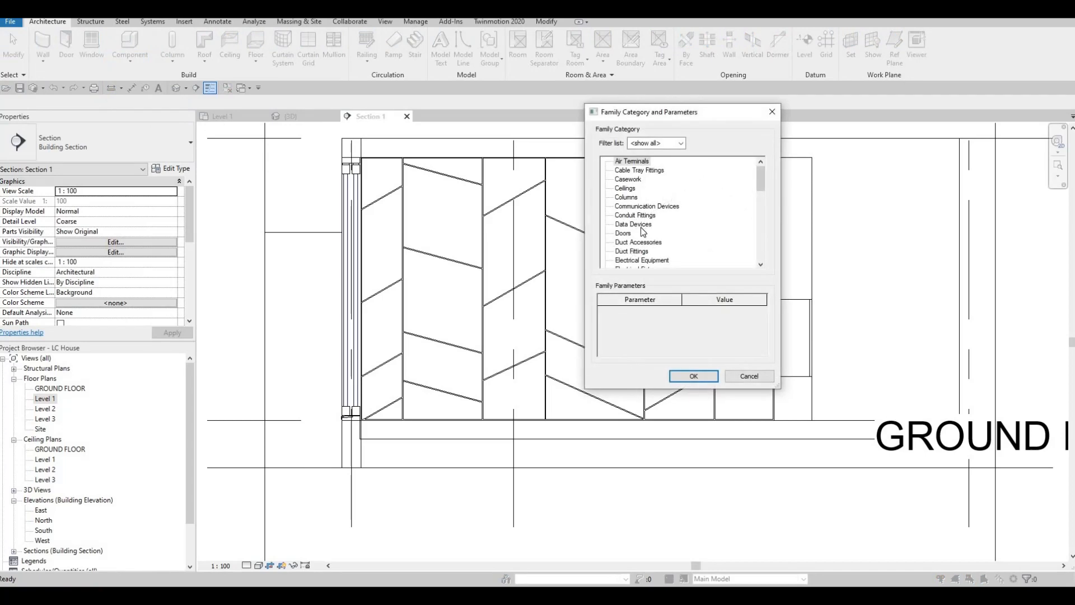
{"action": "scroll", "coordinate": [619, 256], "scroll_direction": "down", "scroll_amount": 3}
{"action": "left_click", "coordinate": [636, 251]}
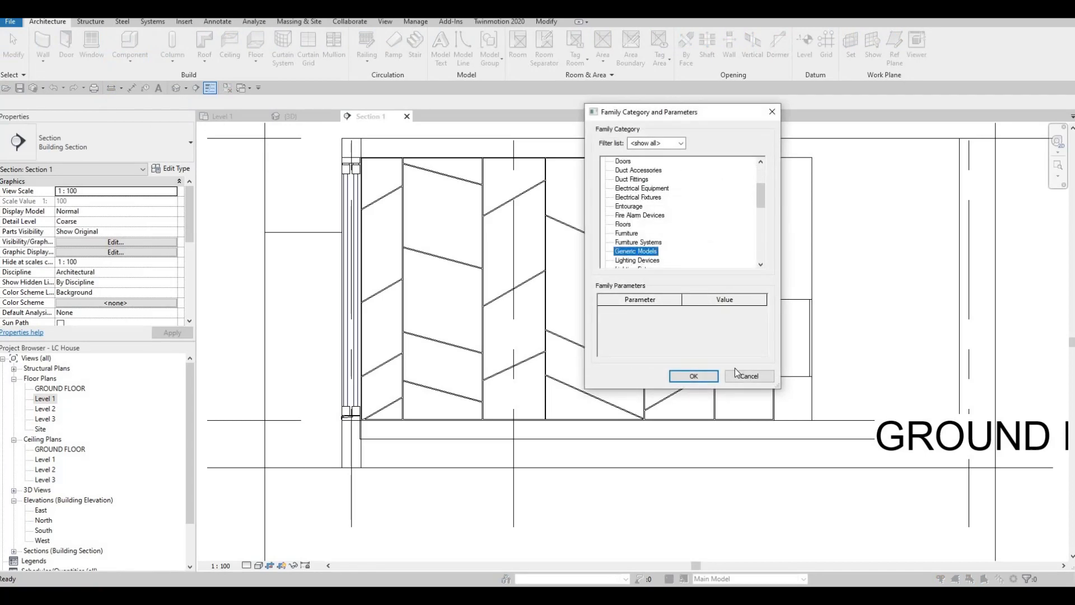
{"action": "left_click", "coordinate": [693, 376]}
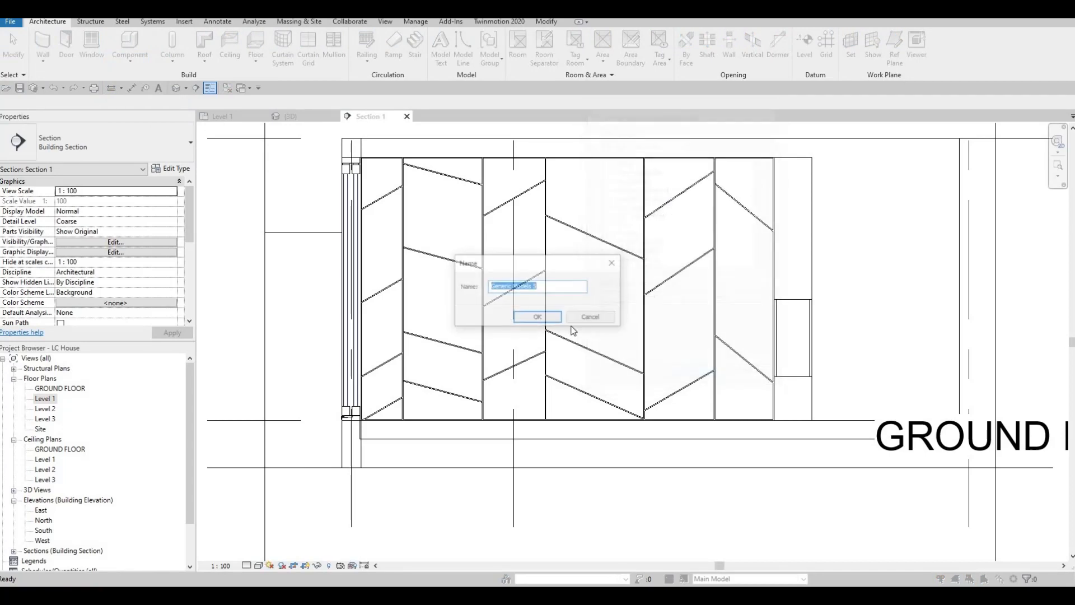
{"action": "left_click", "coordinate": [543, 319]}
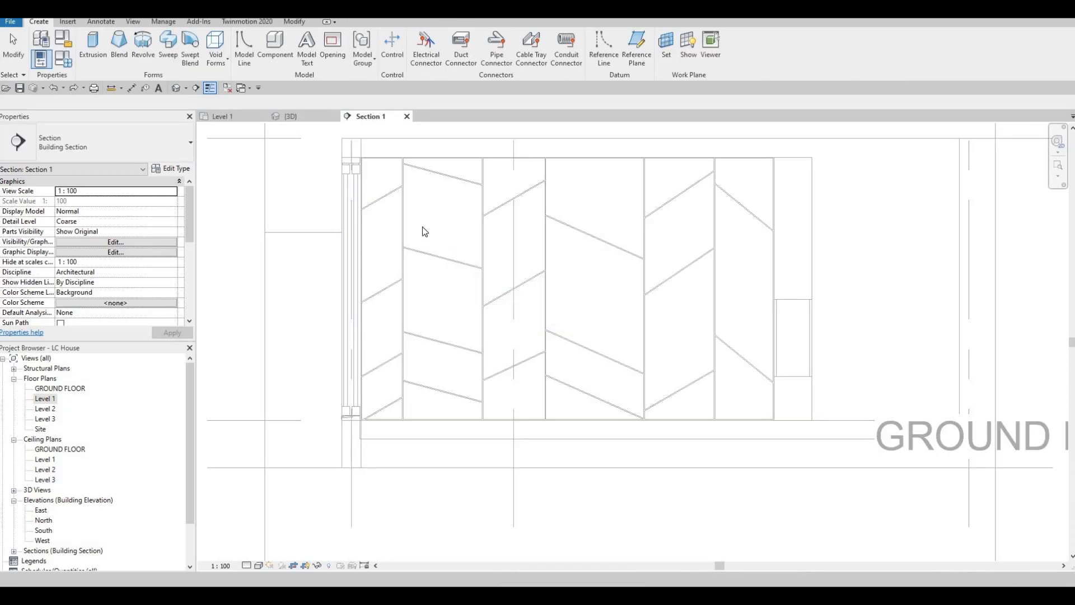
{"action": "left_click", "coordinate": [93, 55]}
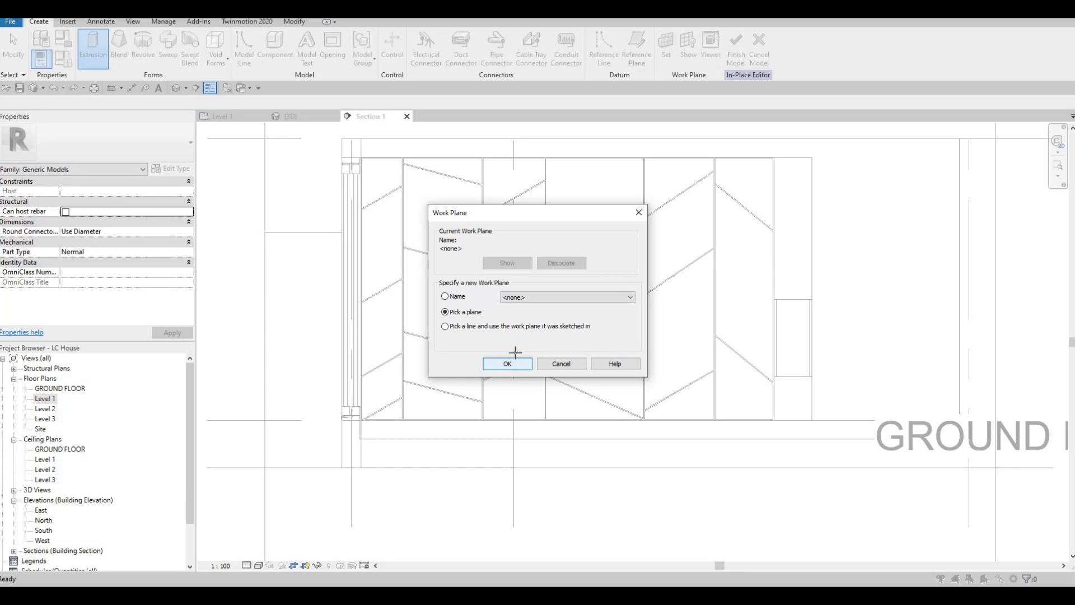
{"action": "left_click", "coordinate": [512, 363]}
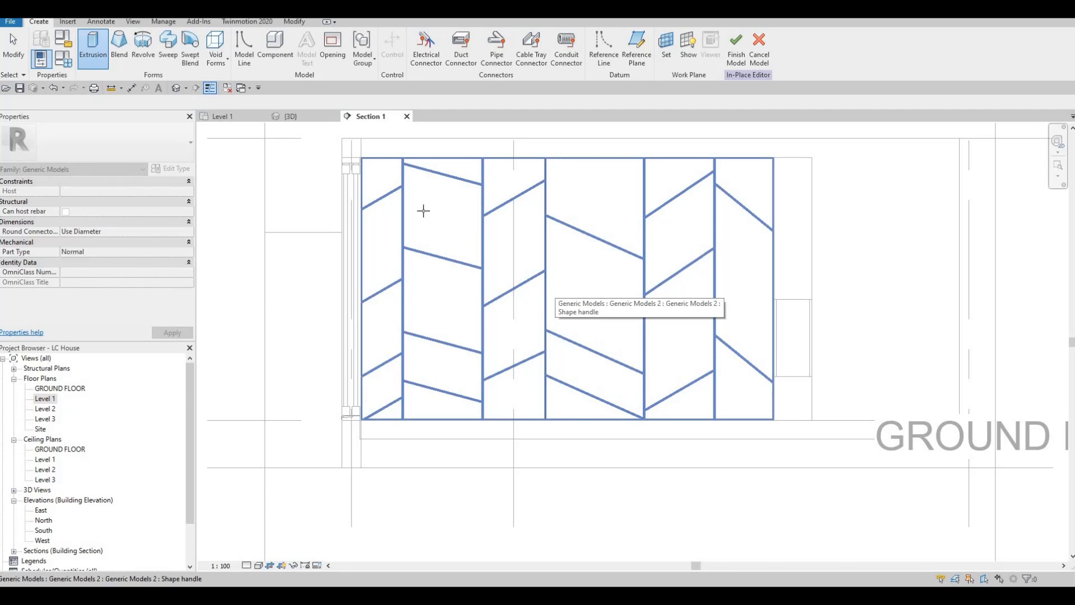
{"action": "left_click", "coordinate": [93, 48]}
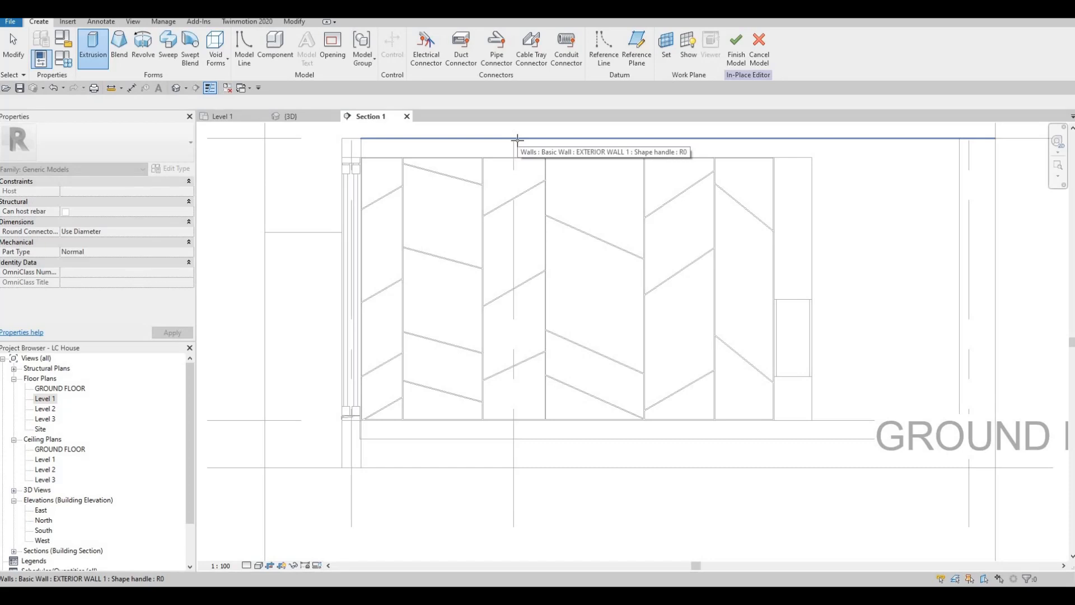
{"action": "left_click", "coordinate": [470, 222]}
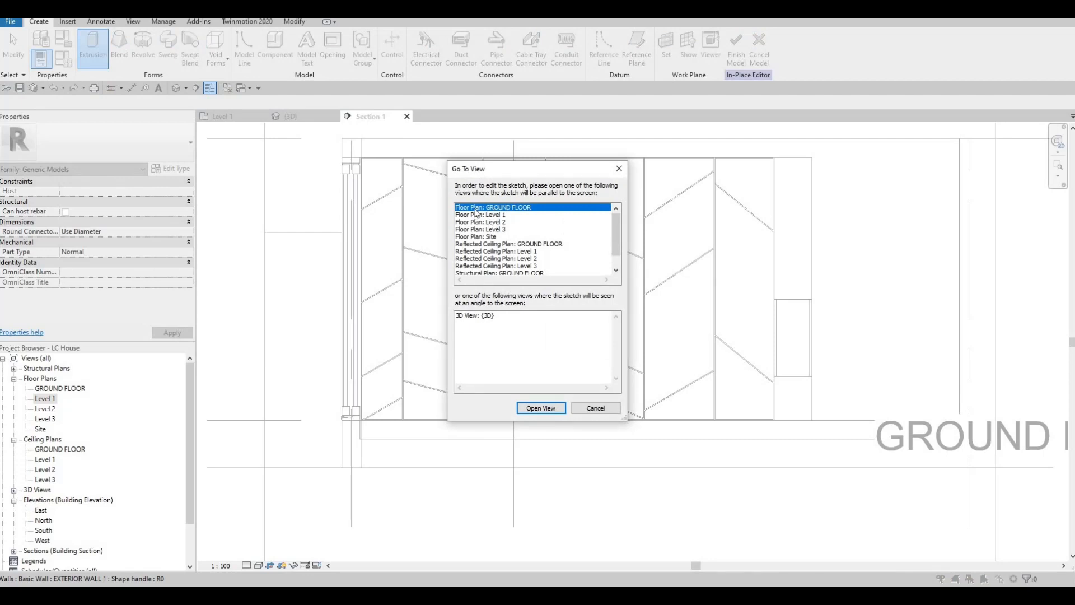
{"action": "key", "text": "Escape"}
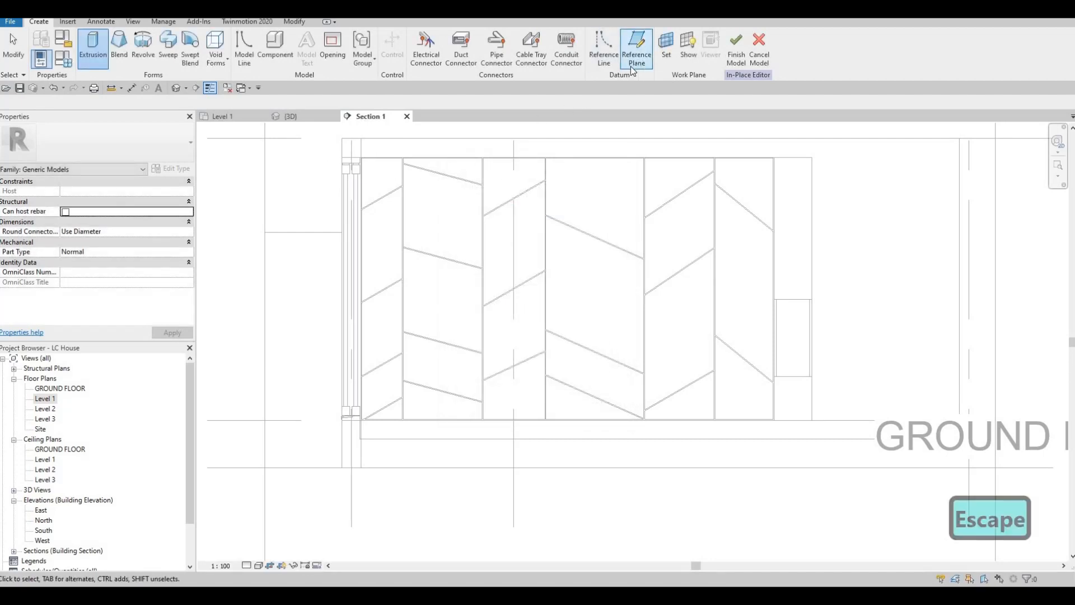
Set the work plane by picking the face of the exterior wall just above the wood panelling
{"action": "left_click", "coordinate": [666, 48]}
{"action": "left_click", "coordinate": [507, 364]}
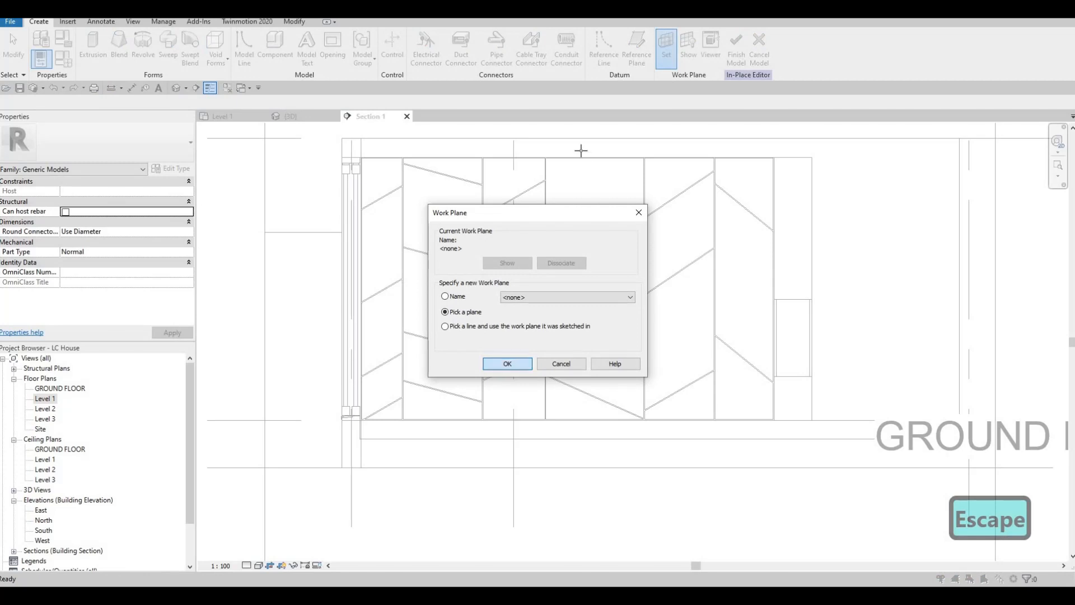
{"action": "left_click", "coordinate": [581, 151]}
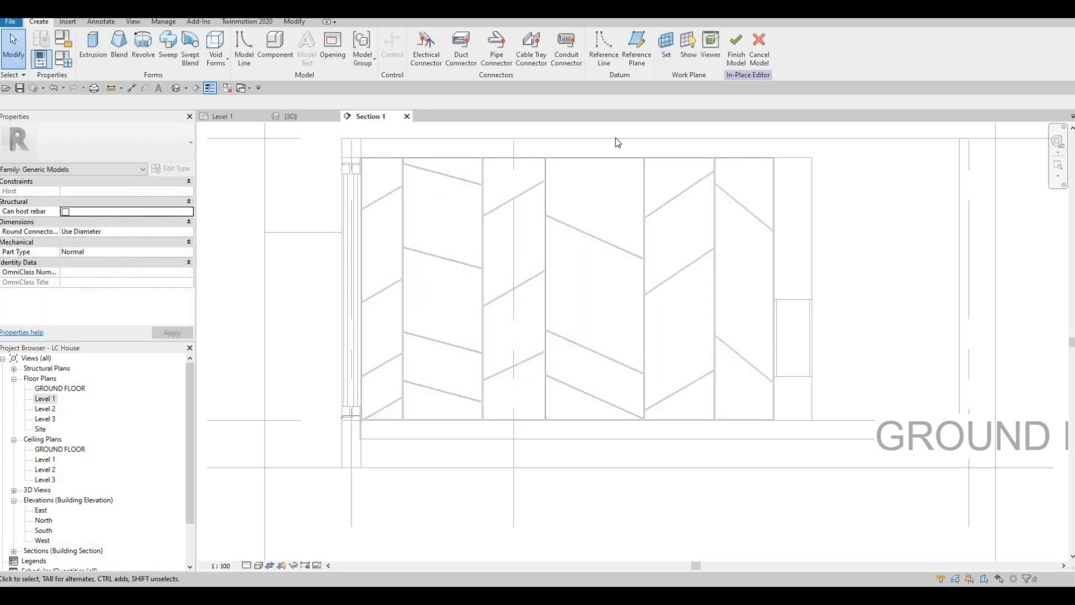
{"action": "middle_click_drag", "start_coordinate": [496, 267], "coordinate": [495, 155]}
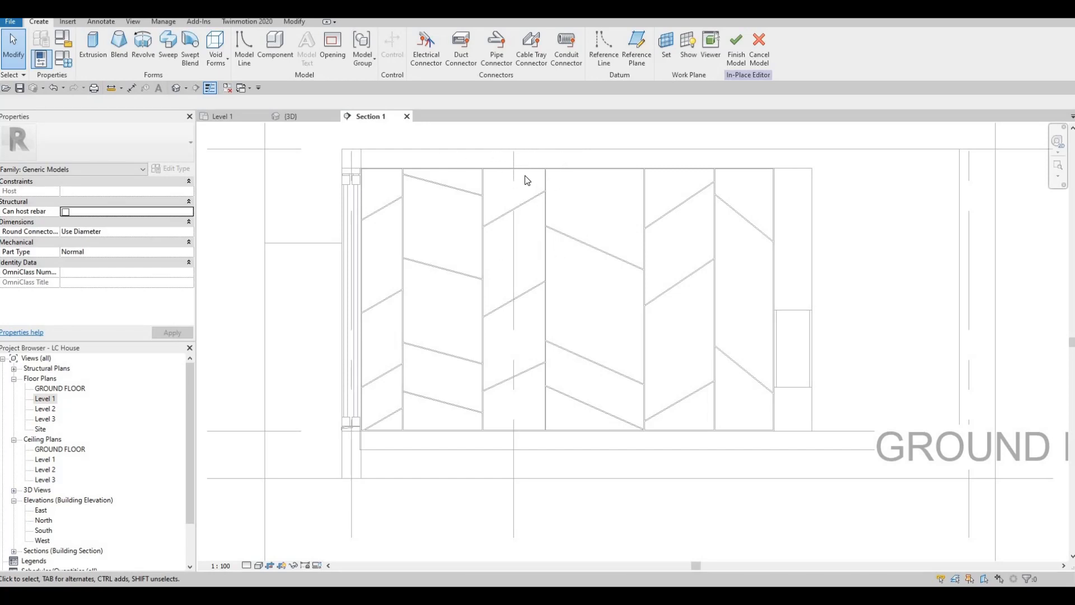
Pick the exterior wall's face once more as the work plane, using the Pick a plane option
{"action": "left_click", "coordinate": [668, 50]}
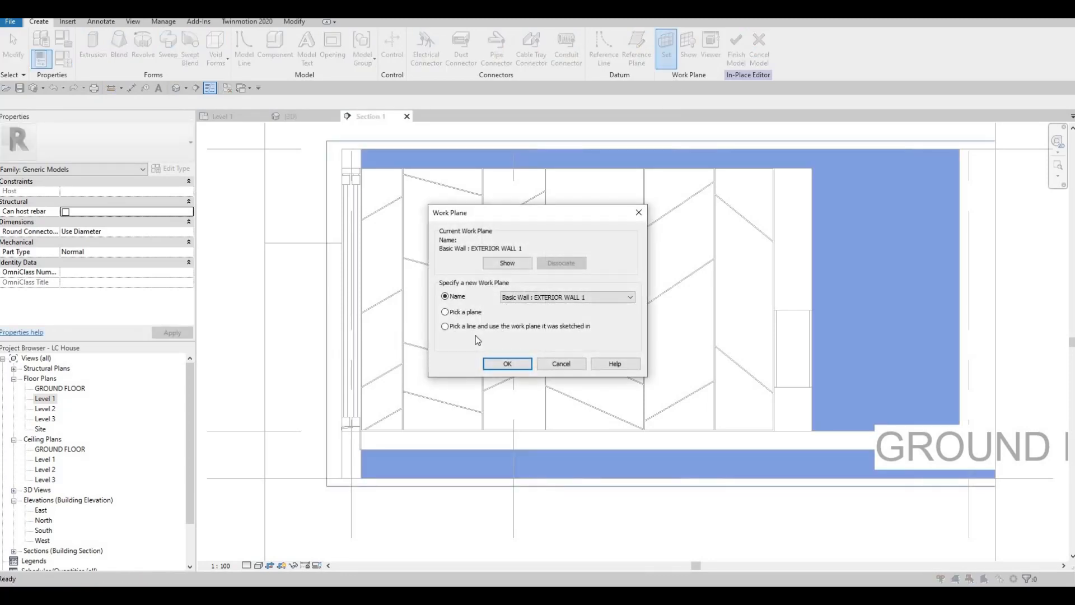
{"action": "left_click", "coordinate": [445, 312]}
{"action": "left_click", "coordinate": [508, 364]}
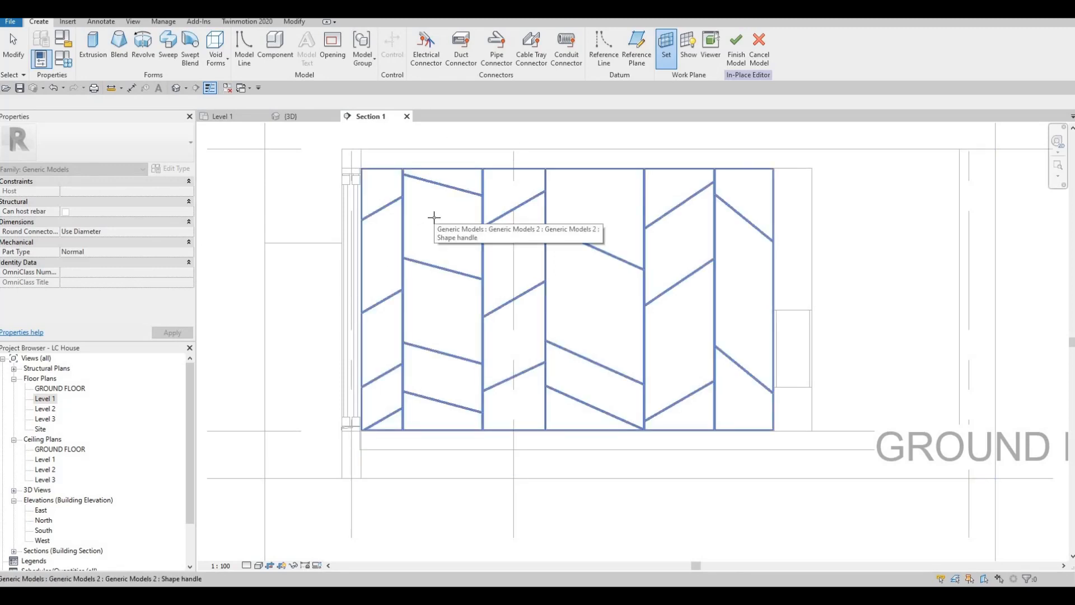
{"action": "left_click", "coordinate": [556, 161]}
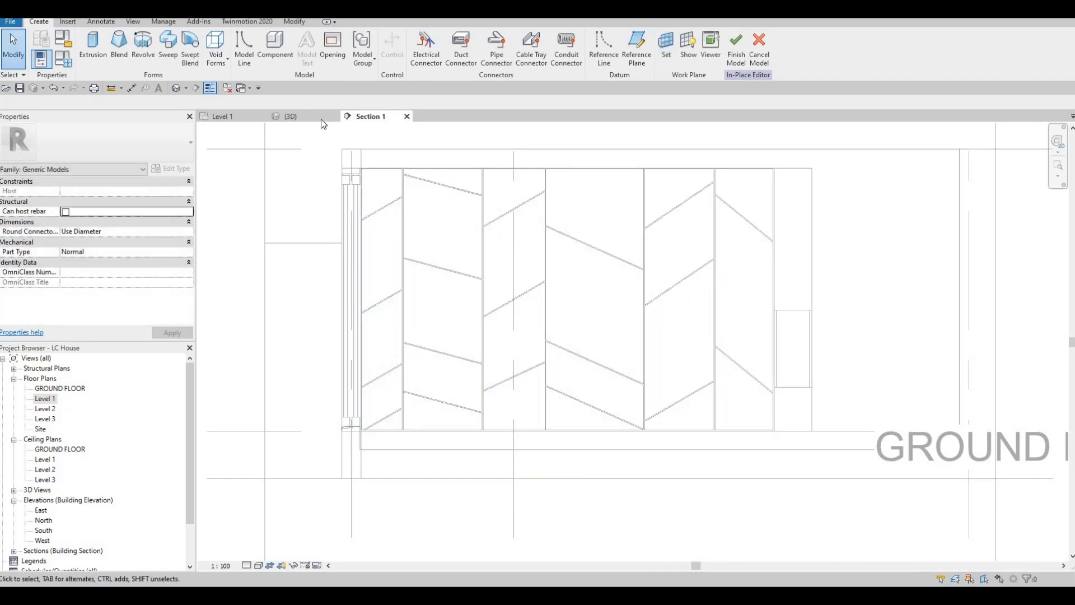
Start an extrusion and assign it the Glulam 28h material, added from the Wood category of the AEC Materials library
{"action": "left_click", "coordinate": [92, 48]}
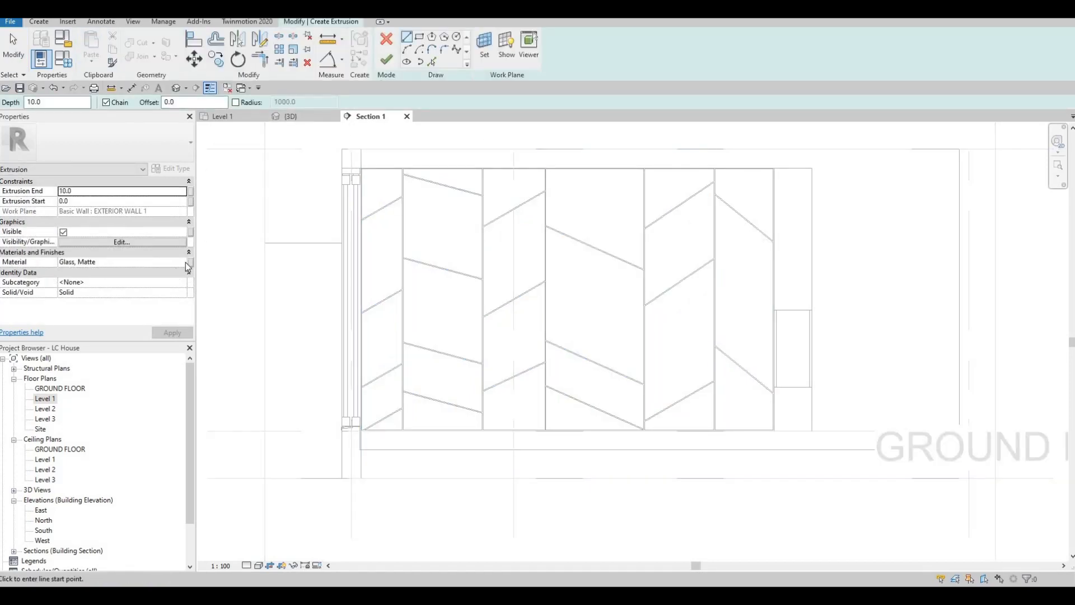
{"action": "left_click", "coordinate": [189, 262]}
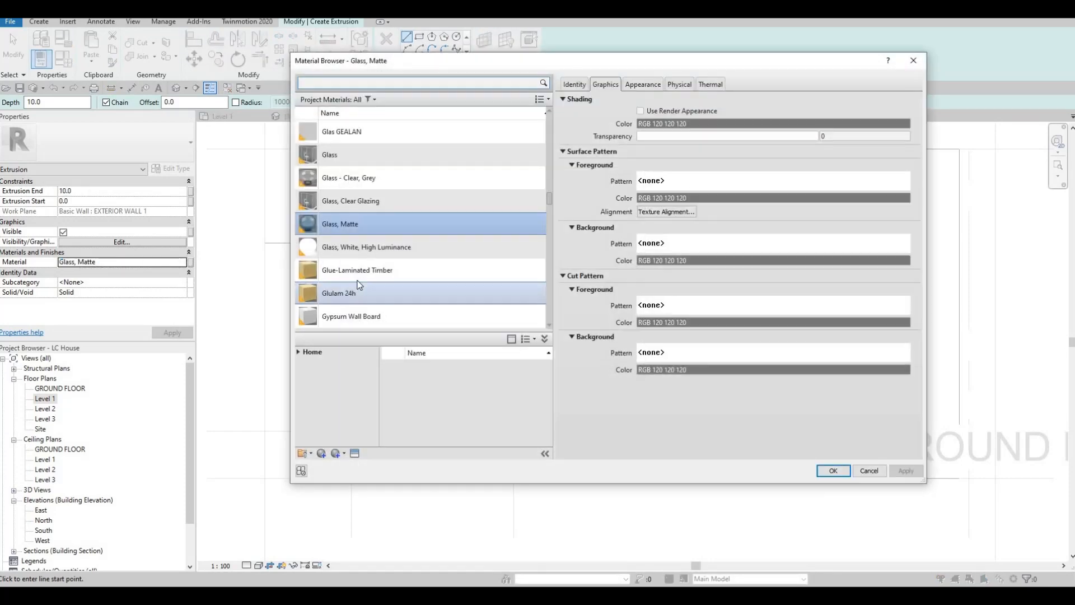
{"action": "scroll", "coordinate": [316, 328], "scroll_direction": "down", "scroll_amount": 5}
{"action": "left_click", "coordinate": [299, 353]}
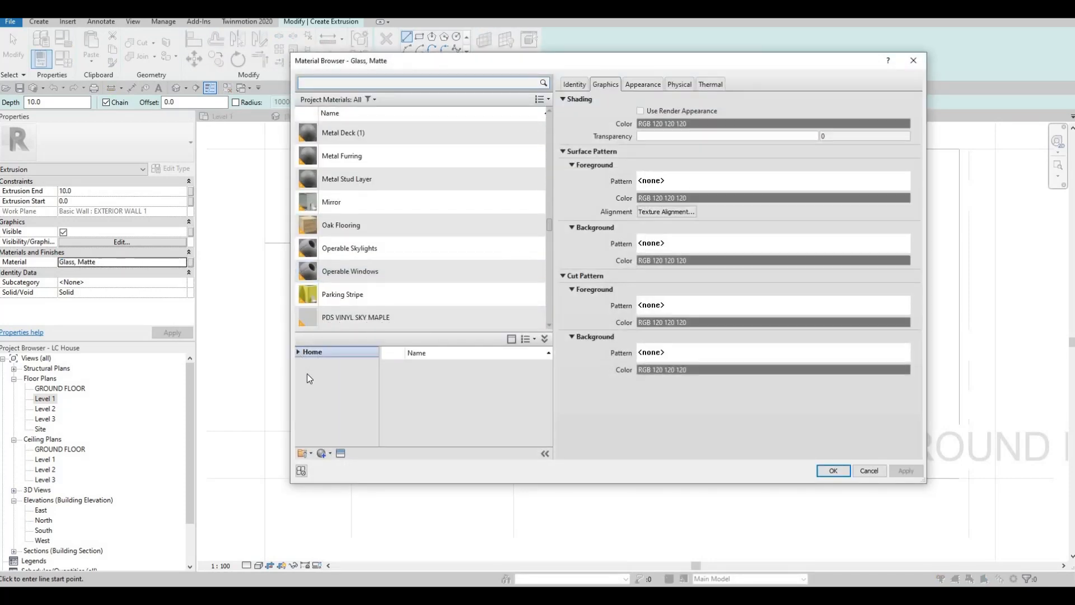
{"action": "left_click", "coordinate": [309, 377]}
{"action": "scroll", "coordinate": [342, 442], "scroll_direction": "down", "scroll_amount": 5}
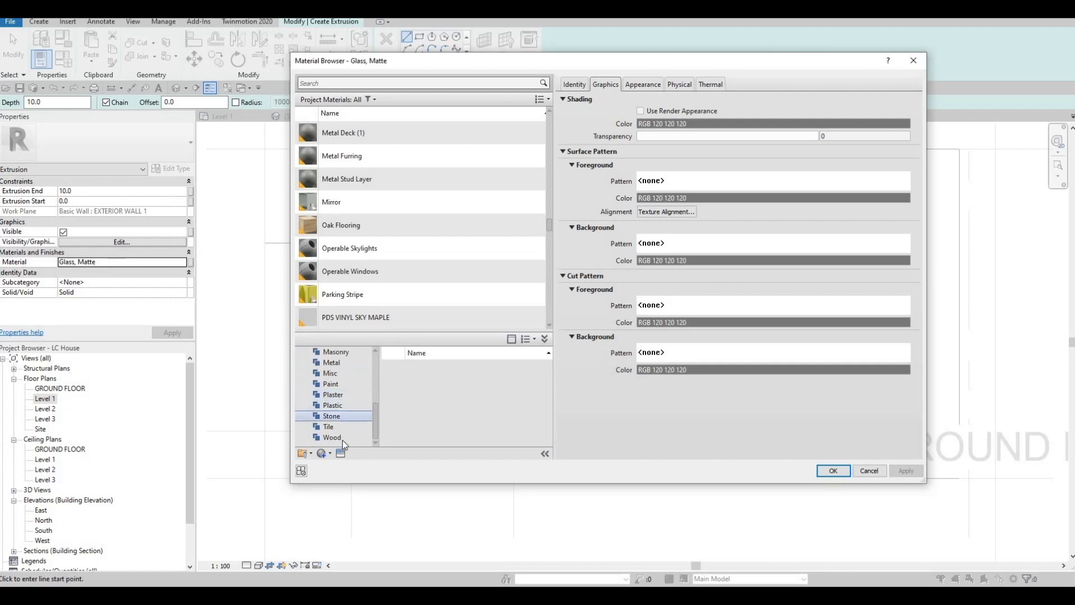
{"action": "left_click", "coordinate": [345, 438]}
{"action": "scroll", "coordinate": [503, 414], "scroll_direction": "down", "scroll_amount": 5}
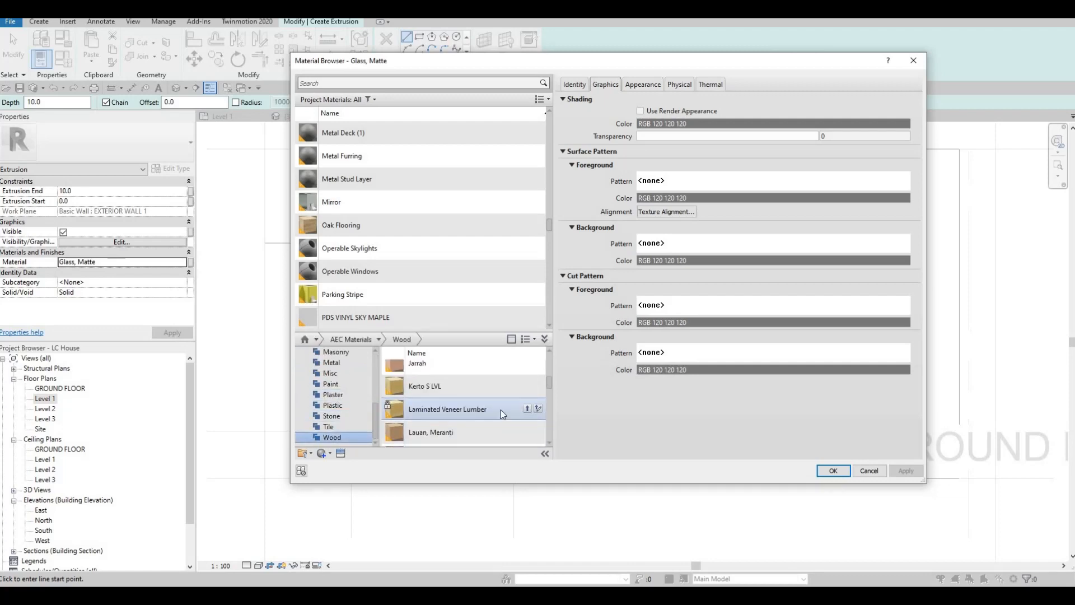
{"action": "scroll", "coordinate": [500, 410], "scroll_direction": "up", "scroll_amount": 3}
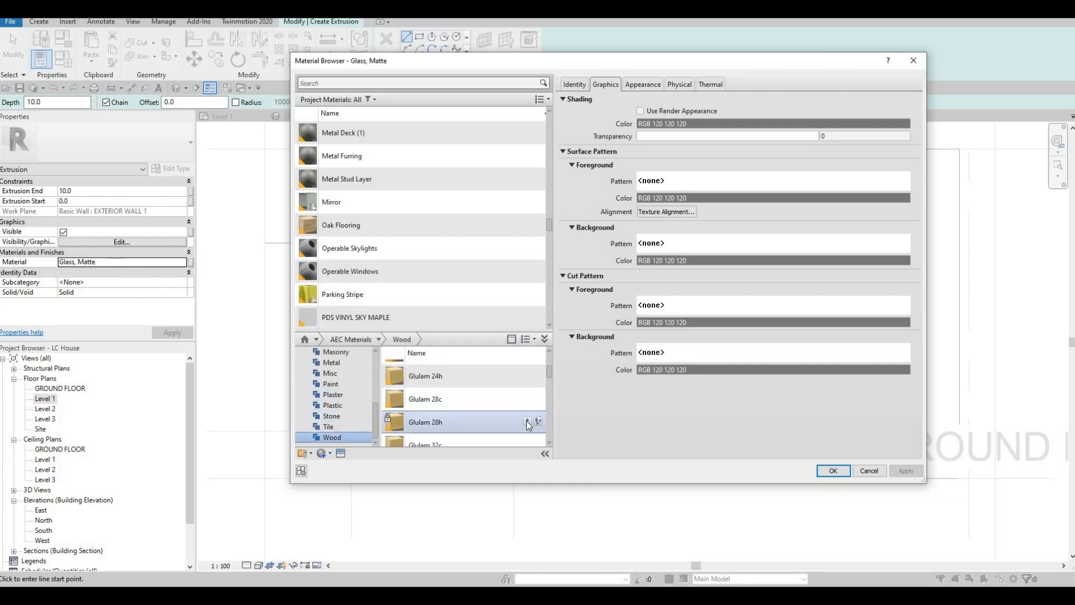
{"action": "left_click", "coordinate": [528, 422]}
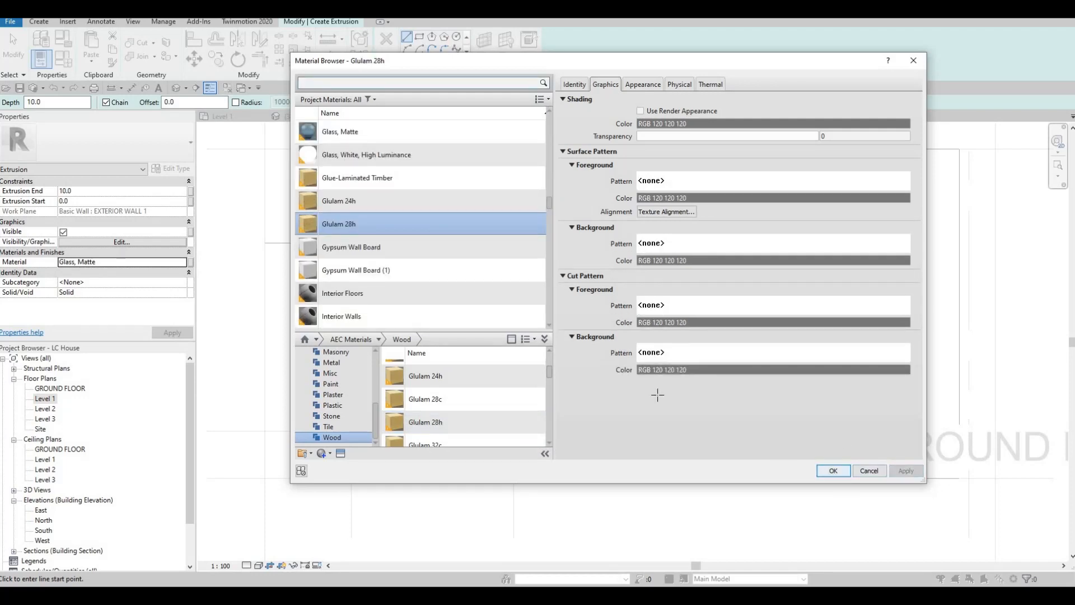
{"action": "key", "text": "Return"}
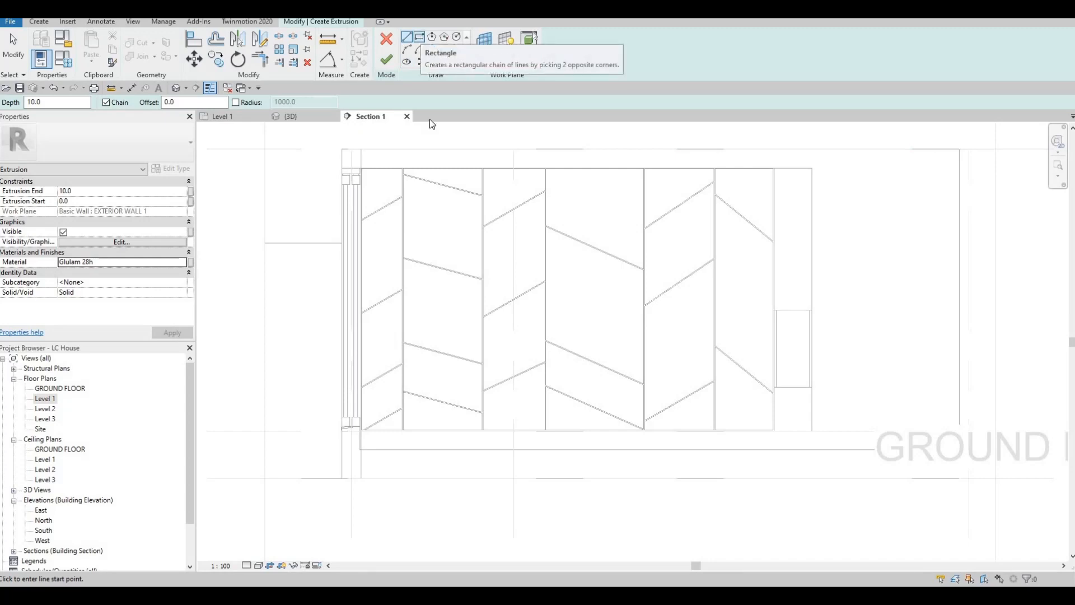
Sketch a rectangle about 1860 mm wide and 400 mm high on the lower middle of the wood panelling
{"action": "left_click", "coordinate": [420, 37]}
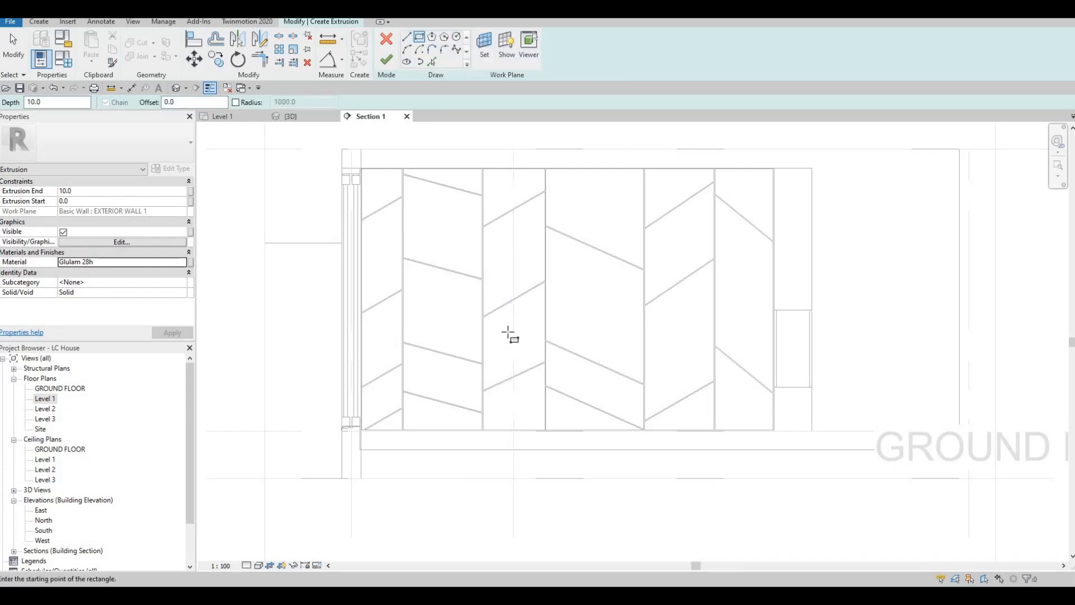
{"action": "scroll", "coordinate": [509, 332], "scroll_direction": "up", "scroll_amount": 2}
{"action": "scroll", "coordinate": [500, 307], "scroll_direction": "down", "scroll_amount": 3}
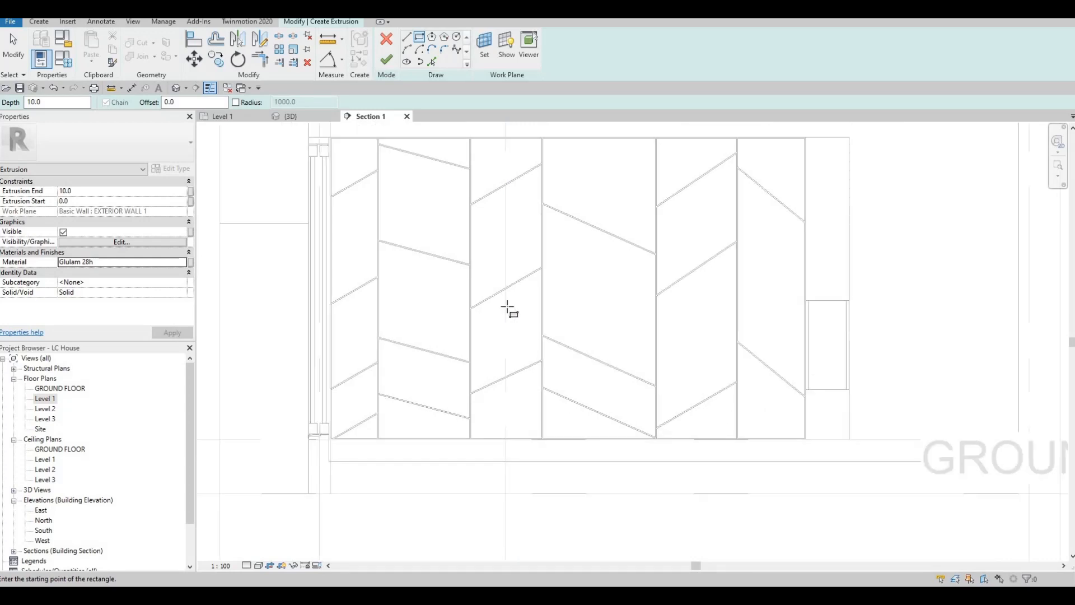
{"action": "left_click", "coordinate": [465, 309]}
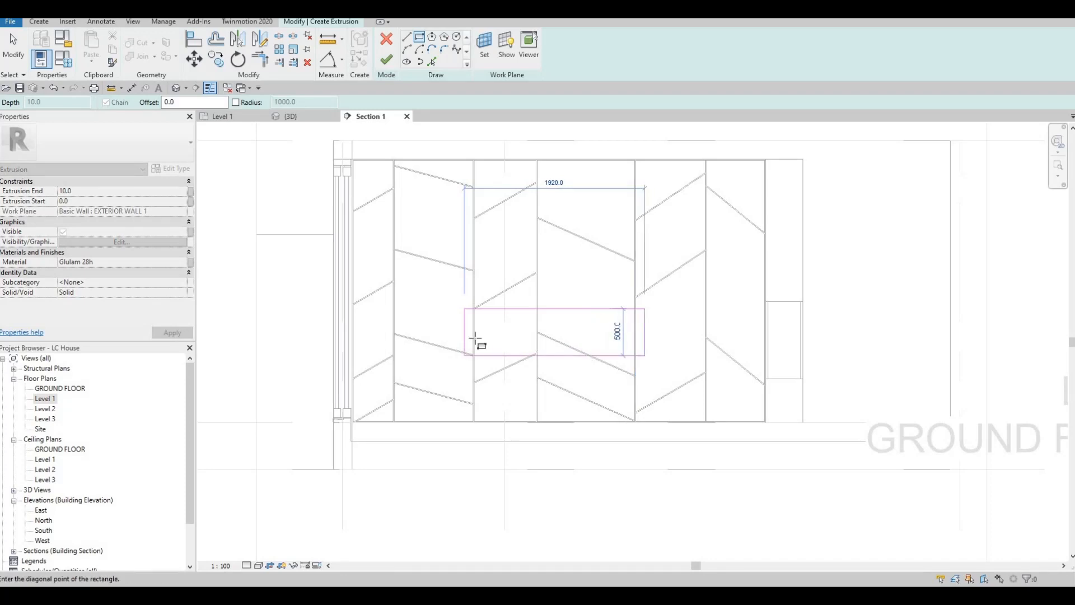
{"action": "key", "text": "Escape"}
{"action": "key", "text": "Escape"}
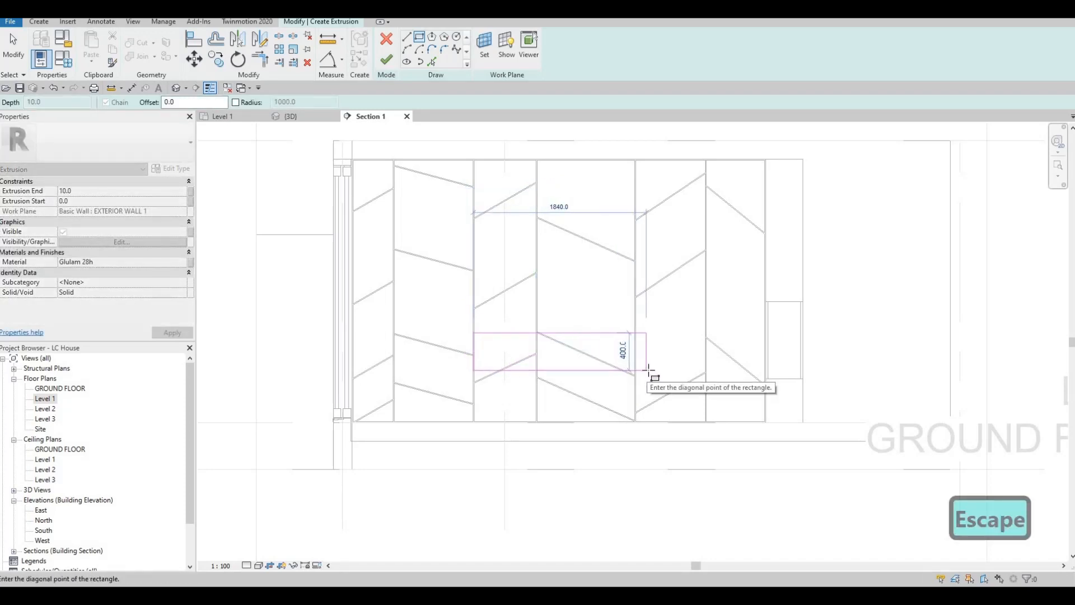
{"action": "left_click", "coordinate": [648, 371]}
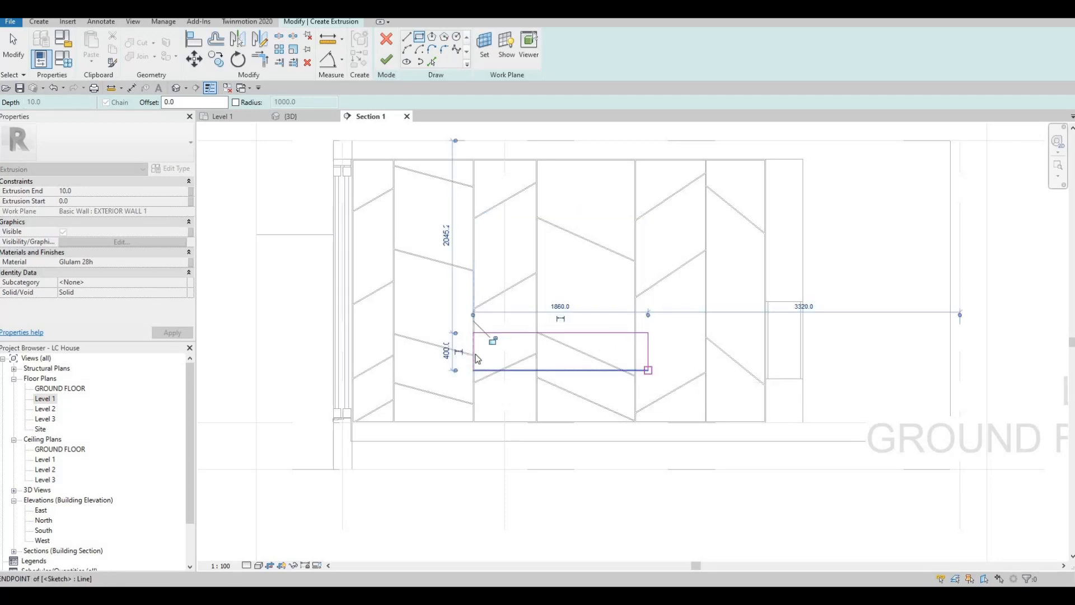
{"action": "key", "text": "Escape"}
{"action": "key", "text": "Escape"}
Extend the rectangle's left edge outward to a width of 2040 mm and lower its top edge to a height of about 300 mm
{"action": "scroll", "coordinate": [472, 349], "scroll_direction": "up", "scroll_amount": 3}
{"action": "left_click_drag", "start_coordinate": [472, 349], "coordinate": [446, 344]}
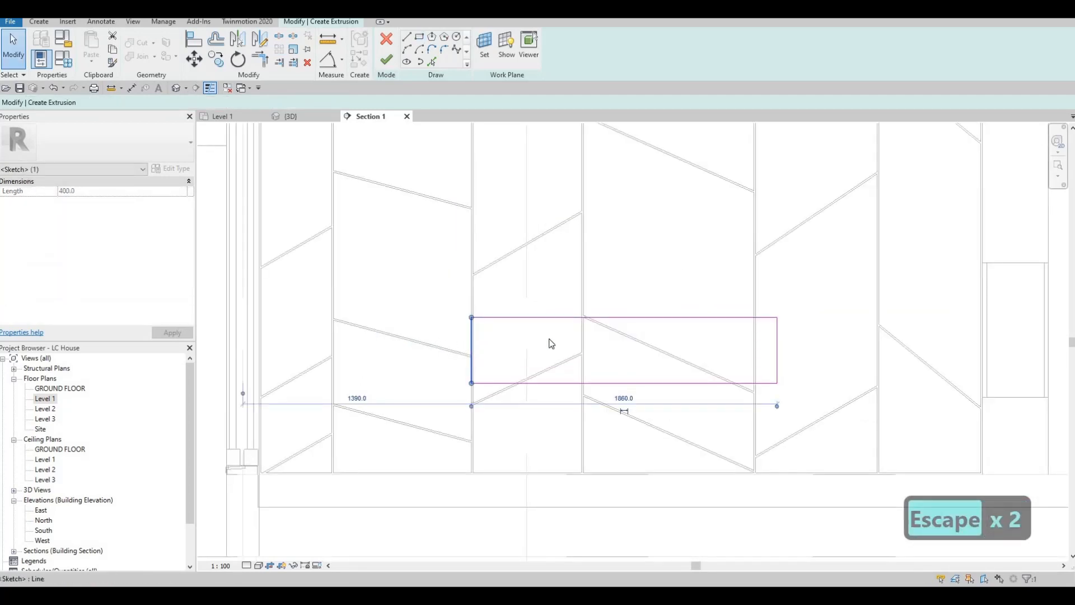
{"action": "key", "text": "Escape"}
{"action": "left_click", "coordinate": [599, 318]}
{"action": "left_click_drag", "start_coordinate": [599, 318], "coordinate": [599, 334]}
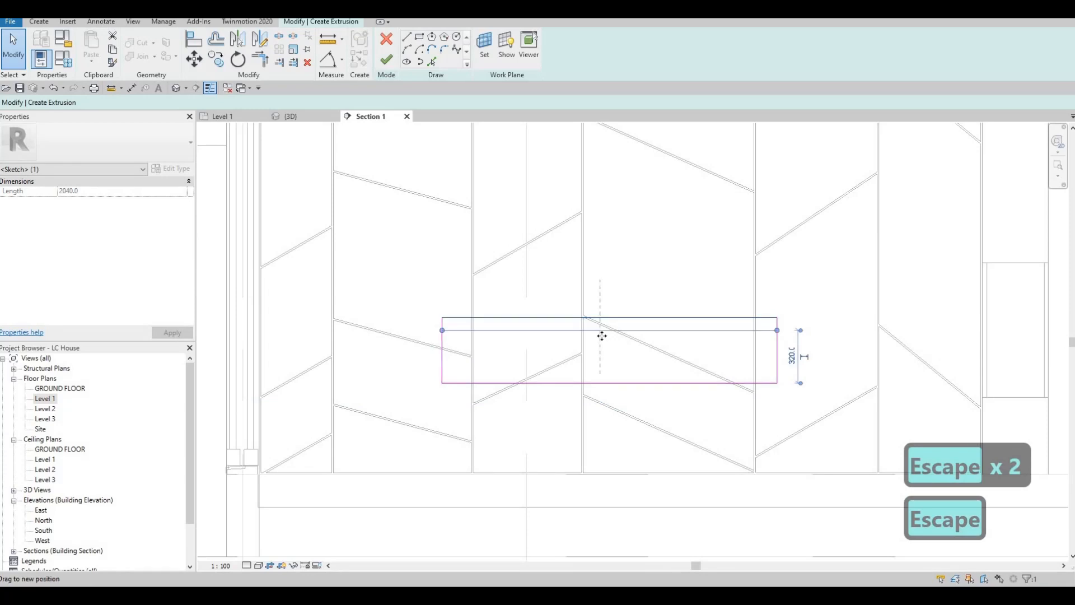
{"action": "key", "text": "Escape"}
{"action": "scroll", "coordinate": [636, 361], "scroll_direction": "down", "scroll_amount": 4}
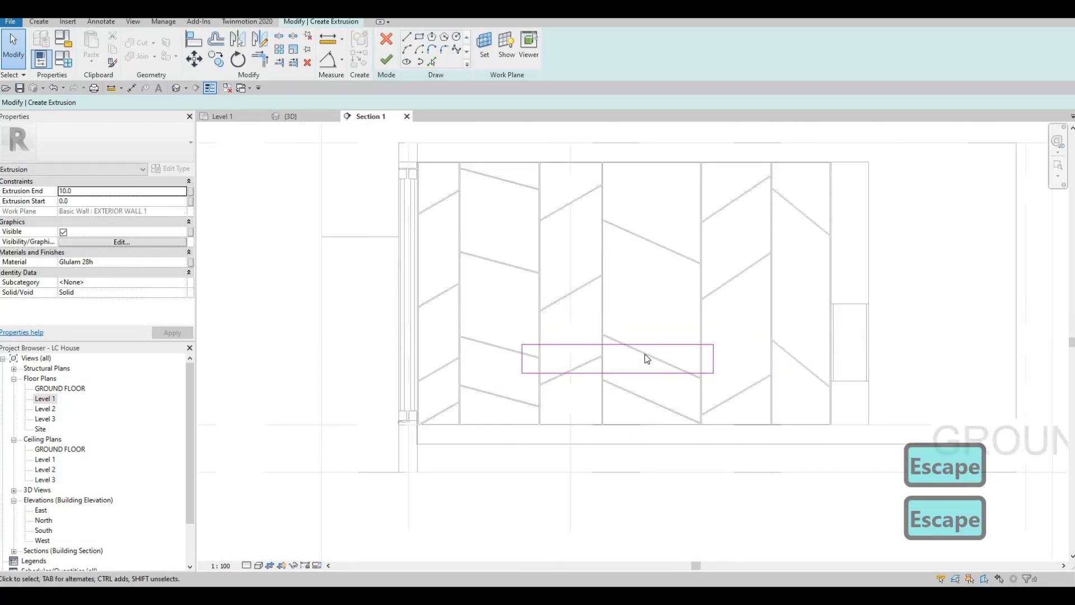
Nudge the rectangle's top edge upward and set the rectangle's height to 350 mm
{"action": "left_click", "coordinate": [638, 361]}
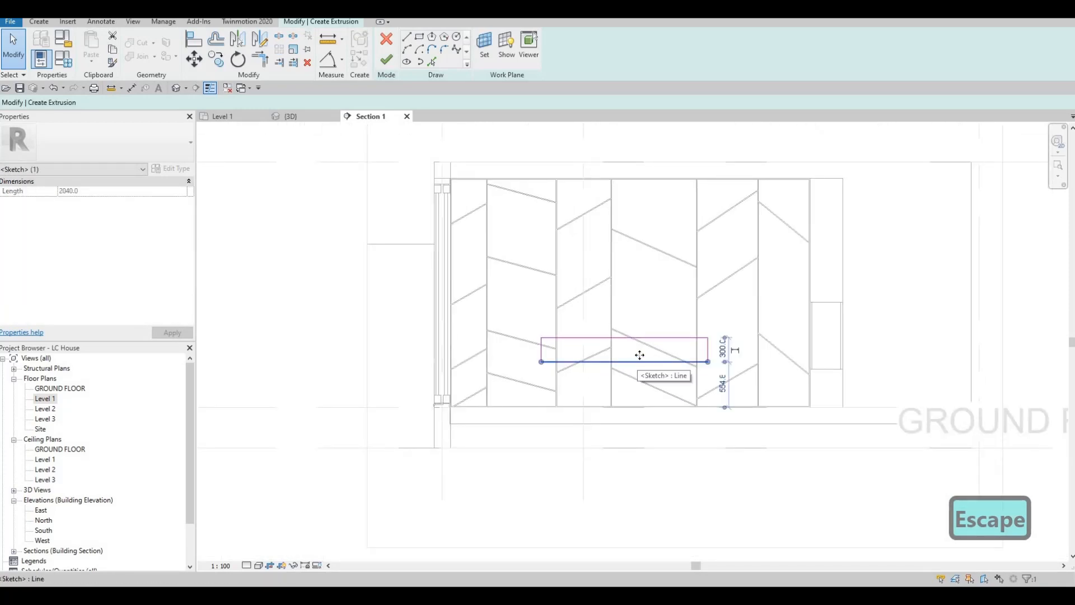
{"action": "left_click", "coordinate": [646, 338]}
{"action": "key", "text": "Up"}
{"action": "key", "text": "Up"}
{"action": "key", "text": "Up"}
{"action": "key", "text": "Up"}
{"action": "key", "text": "Up"}
{"action": "key", "text": "Up"}
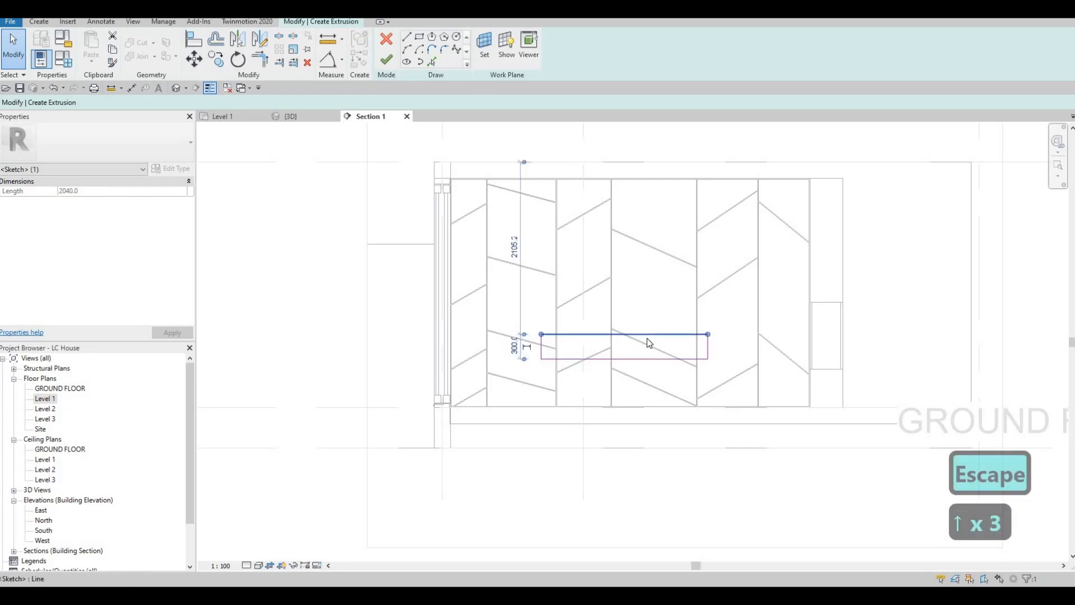
{"action": "left_click", "coordinate": [515, 344]}
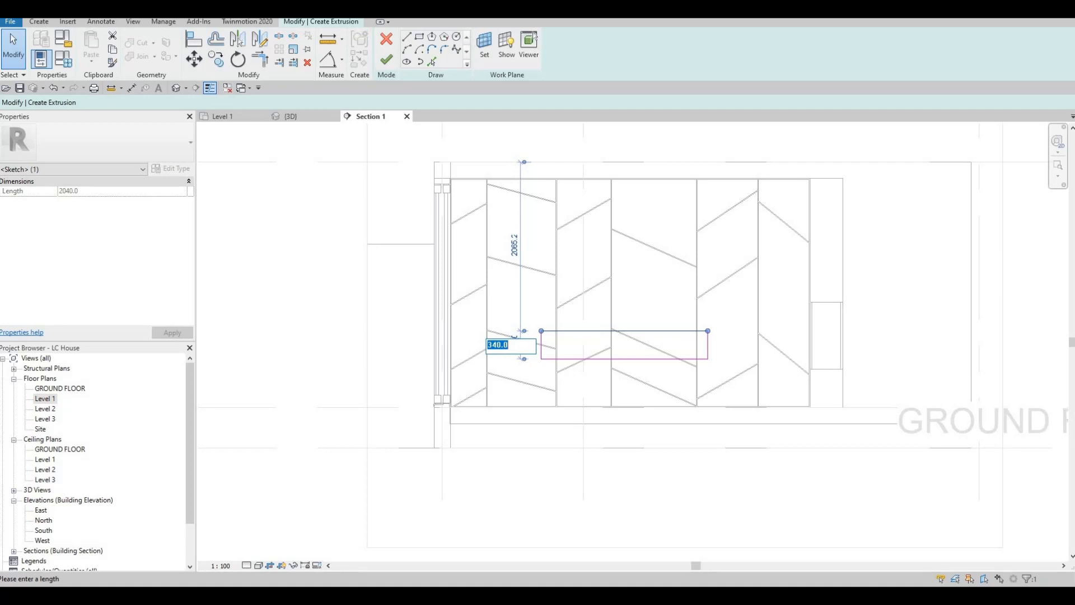
{"action": "type", "text": "350"}
{"action": "key", "text": "Return"}
{"action": "key", "text": "Escape"}
{"action": "key", "text": "Escape"}
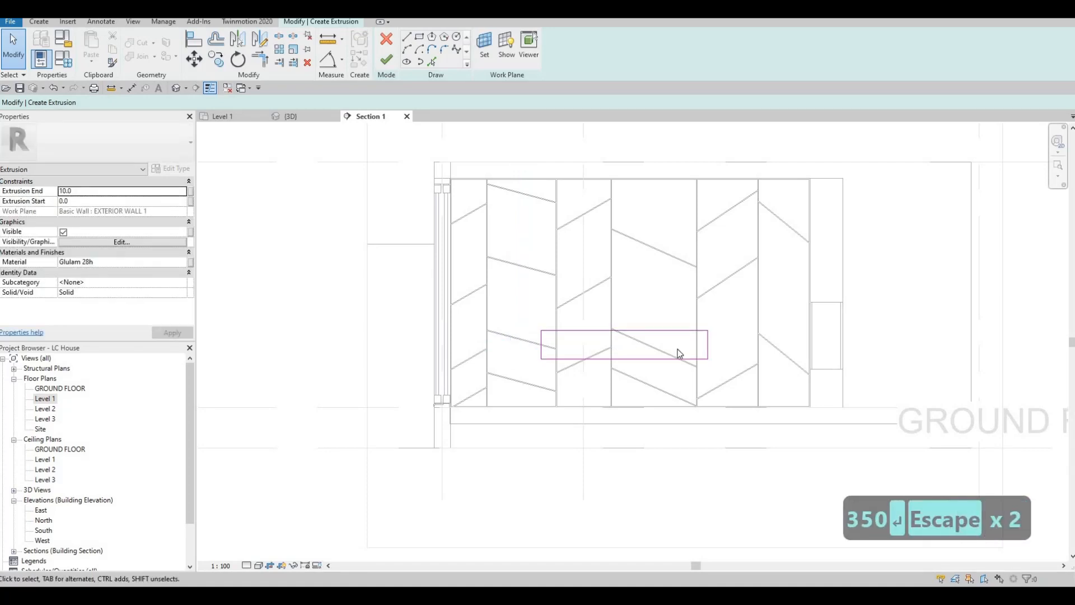
Select the rectangle's whole chain of lines and nudge it slightly to the right along the wall
{"action": "key", "text": "Tab"}
{"action": "left_click", "coordinate": [712, 351]}
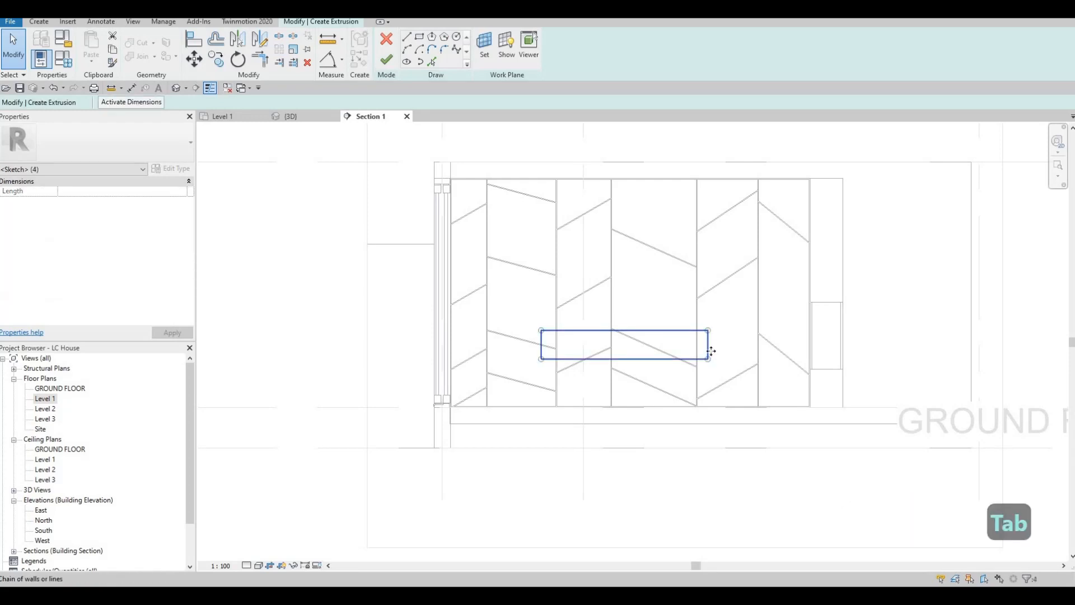
{"action": "key", "text": "Right"}
{"action": "key", "text": "Right"}
{"action": "key", "text": "Right"}
{"action": "key", "text": "Right"}
{"action": "key", "text": "Right"}
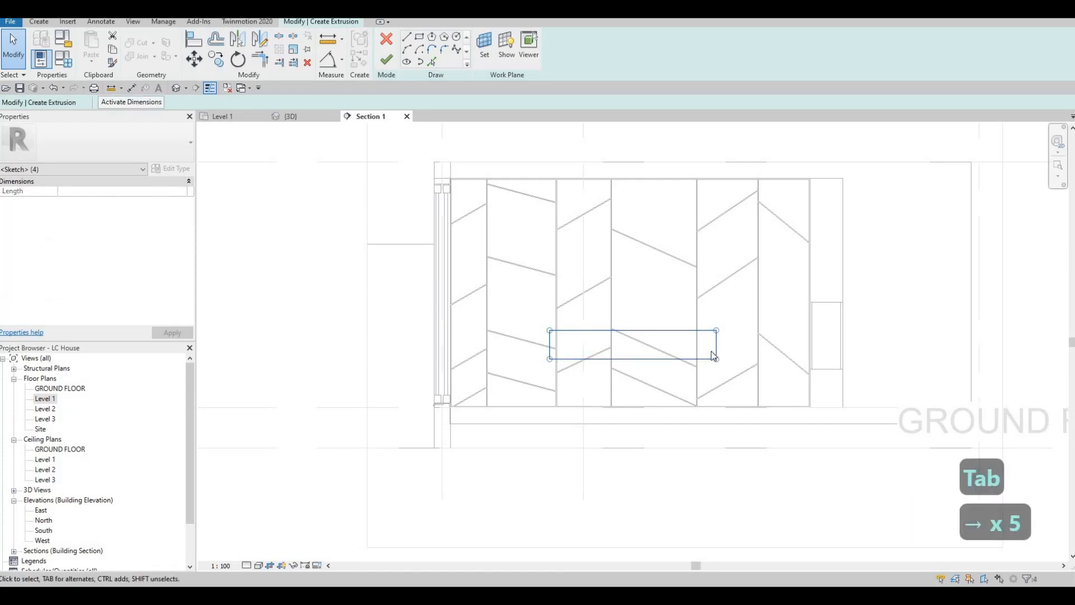
{"action": "key", "text": "Left"}
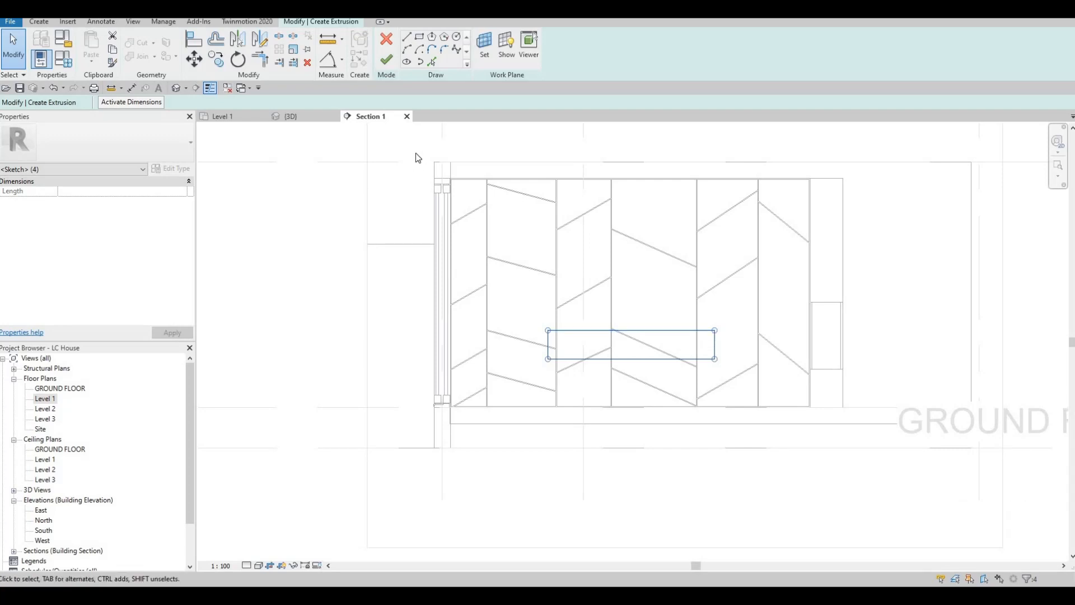
Finish the sketch, set the extrusion end to 500 mm, and inspect the box against the panelled wall in 3D
{"action": "left_click", "coordinate": [386, 60]}
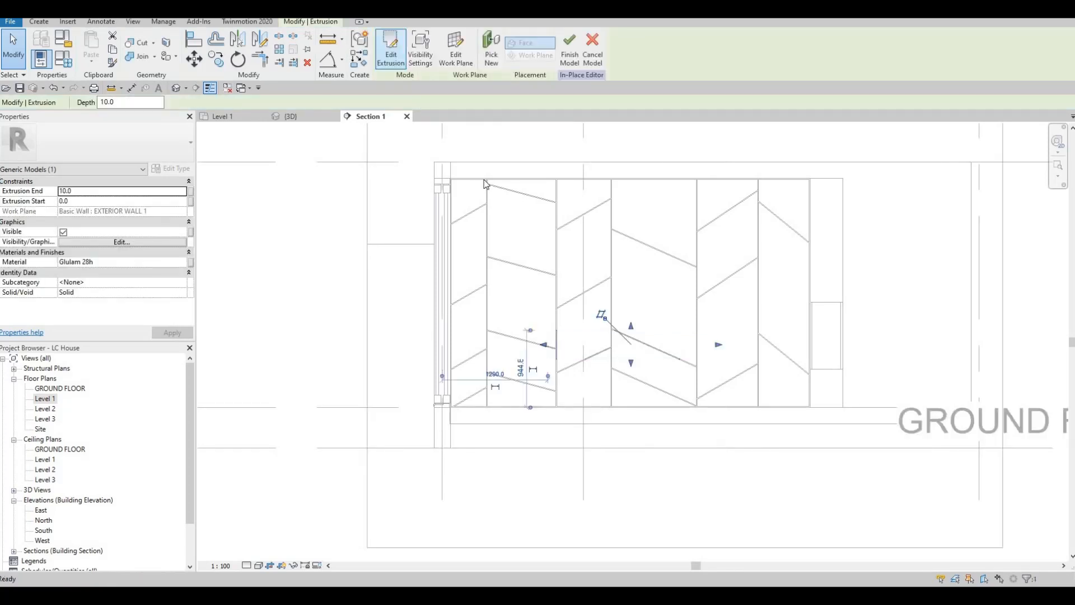
{"action": "left_click", "coordinate": [115, 191]}
{"action": "type", "text": "500"}
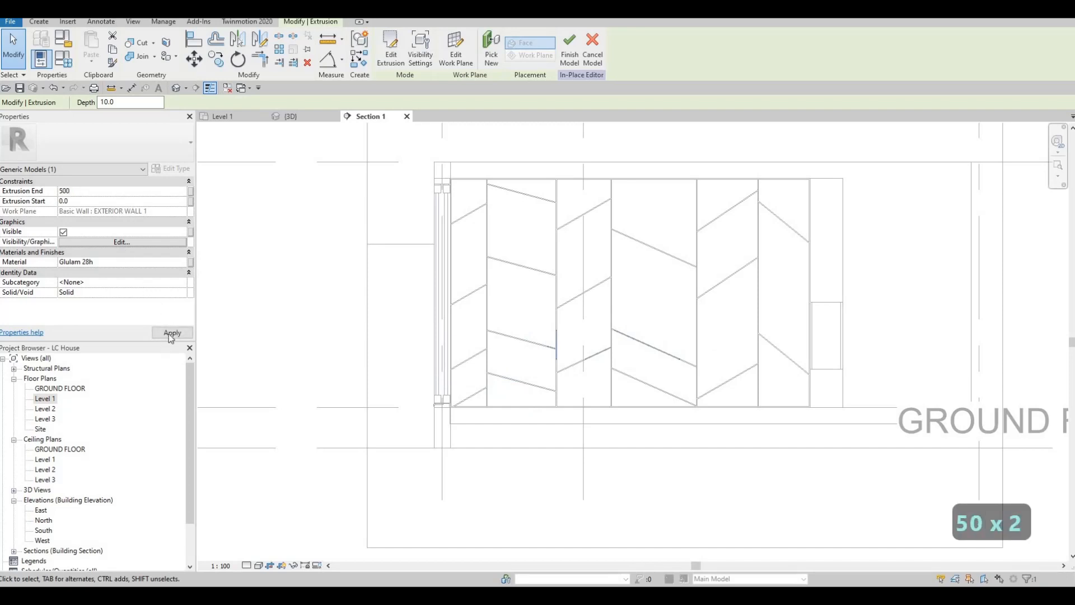
{"action": "left_click", "coordinate": [171, 333]}
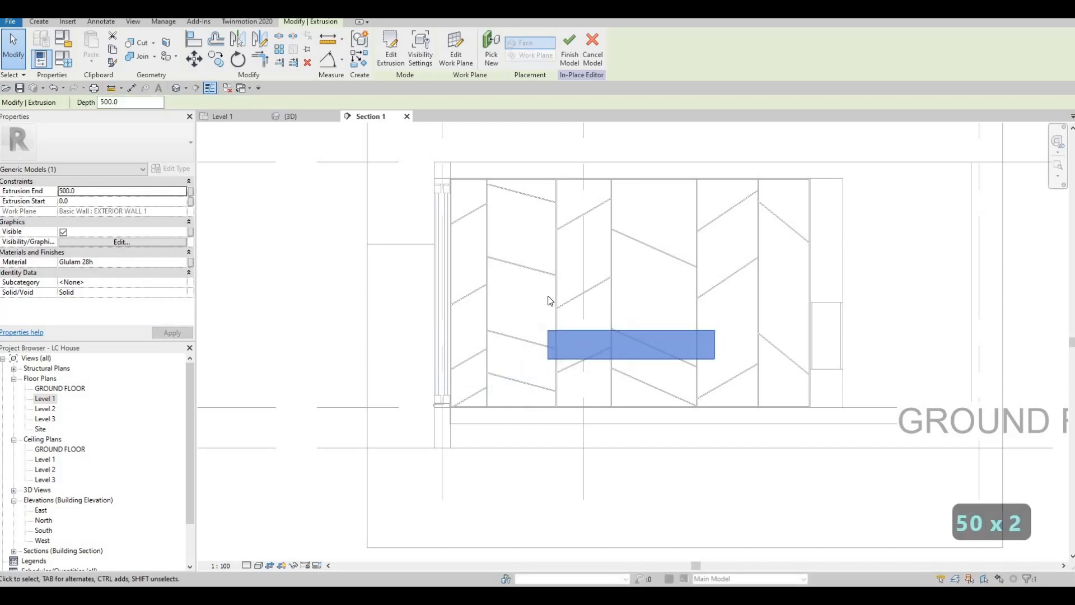
{"action": "left_click", "coordinate": [302, 118]}
{"action": "middle_click_drag", "start_coordinate": [539, 294], "coordinate": [553, 297], "text": "shift"}
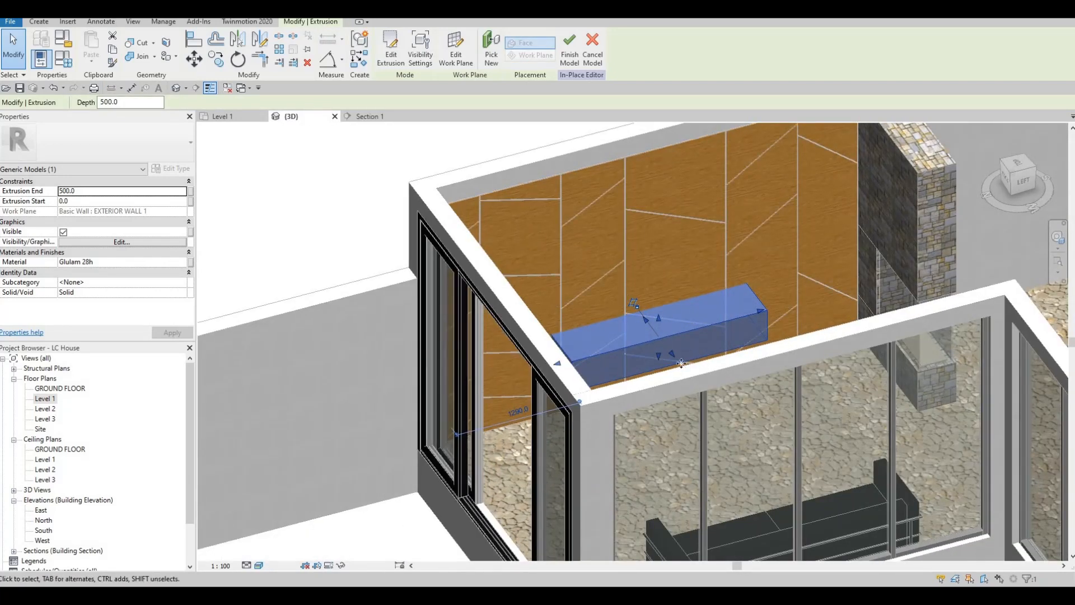
{"action": "left_click", "coordinate": [658, 352]}
Edit the extrusion's sketch in the Section 1 view and draw an inner rectangle about 720 by 260 mm inside the outline
{"action": "left_click", "coordinate": [368, 116]}
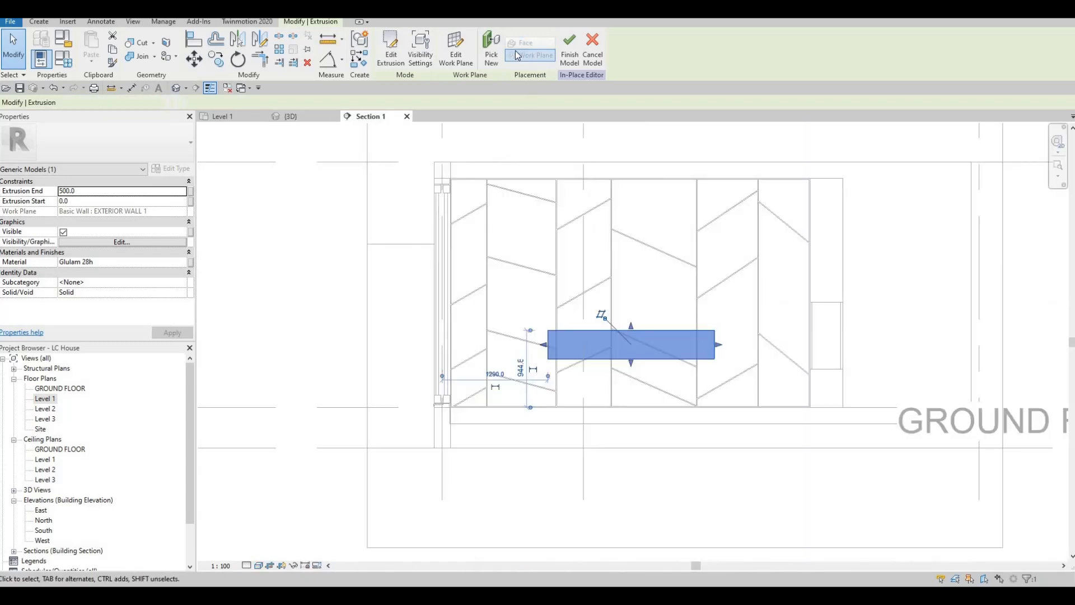
{"action": "left_click", "coordinate": [391, 52]}
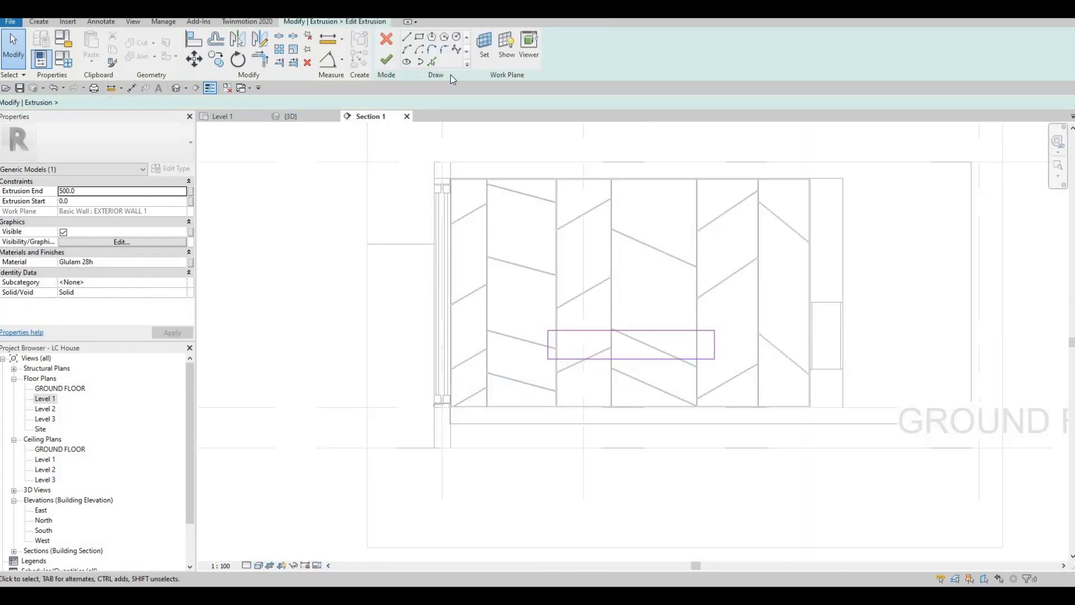
{"action": "left_click", "coordinate": [420, 37]}
{"action": "scroll", "coordinate": [610, 336], "scroll_direction": "up", "scroll_amount": 3}
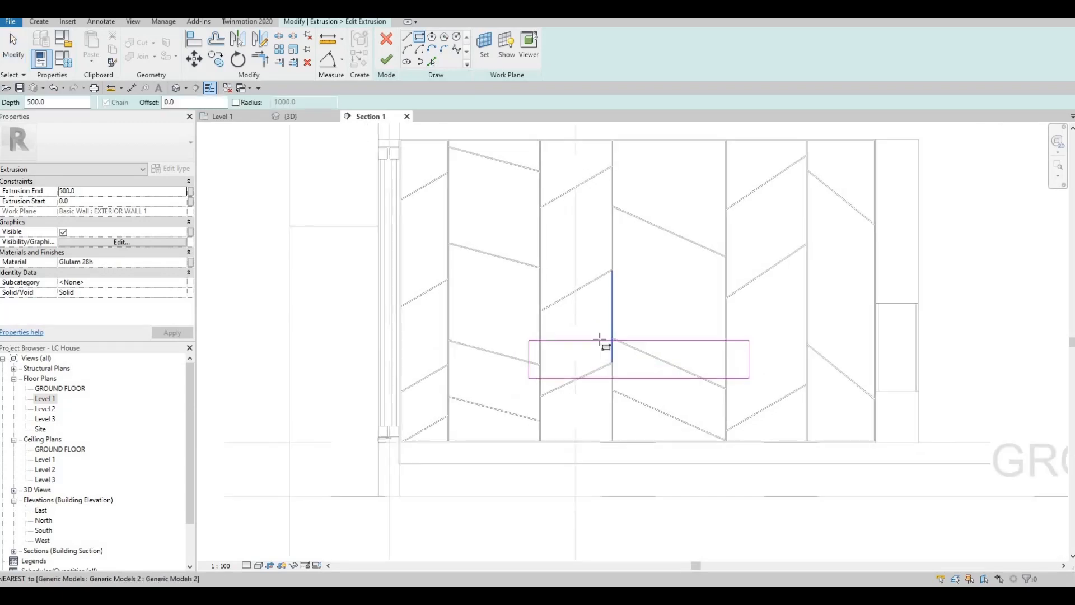
{"action": "left_click", "coordinate": [599, 339]}
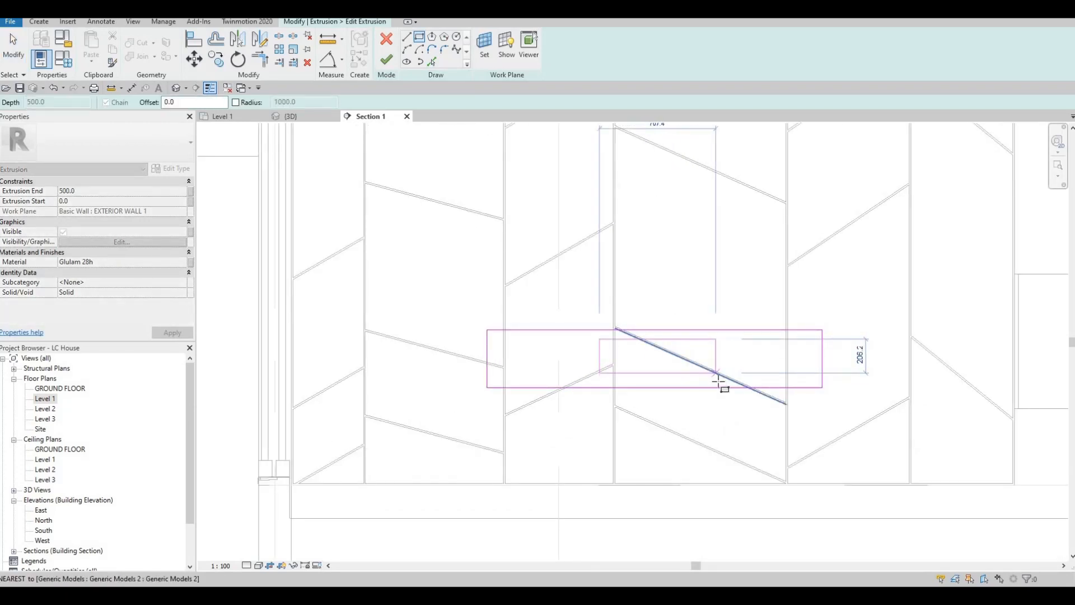
{"action": "left_click", "coordinate": [719, 381]}
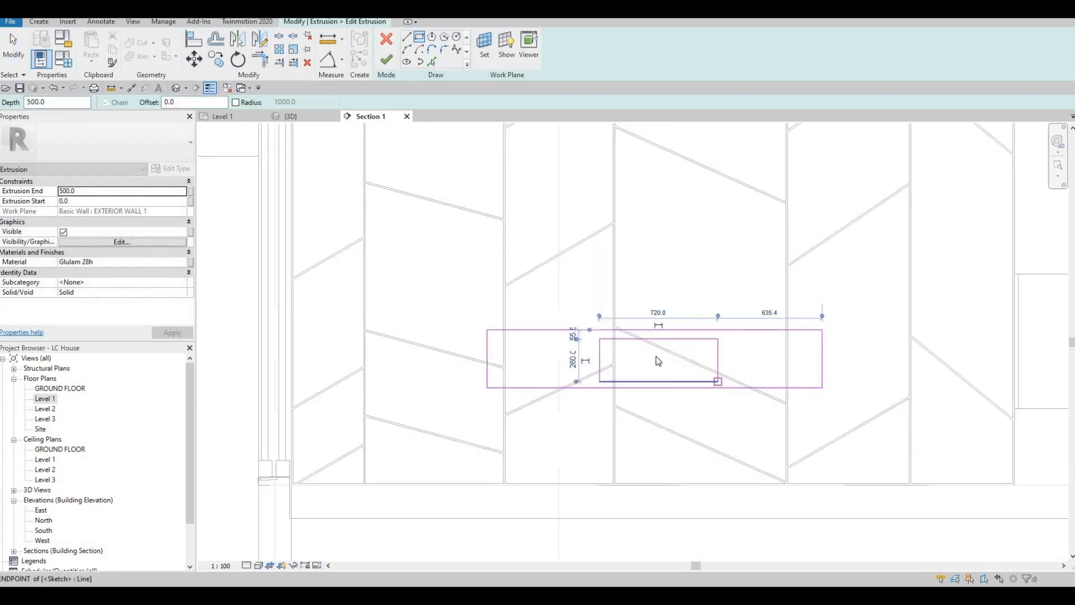
{"action": "key", "text": "Escape"}
{"action": "scroll", "coordinate": [662, 343], "scroll_direction": "up", "scroll_amount": 3}
{"action": "key", "text": "Escape"}
{"action": "key", "text": "Escape"}
{"action": "scroll", "coordinate": [661, 344], "scroll_direction": "down", "scroll_amount": 2}
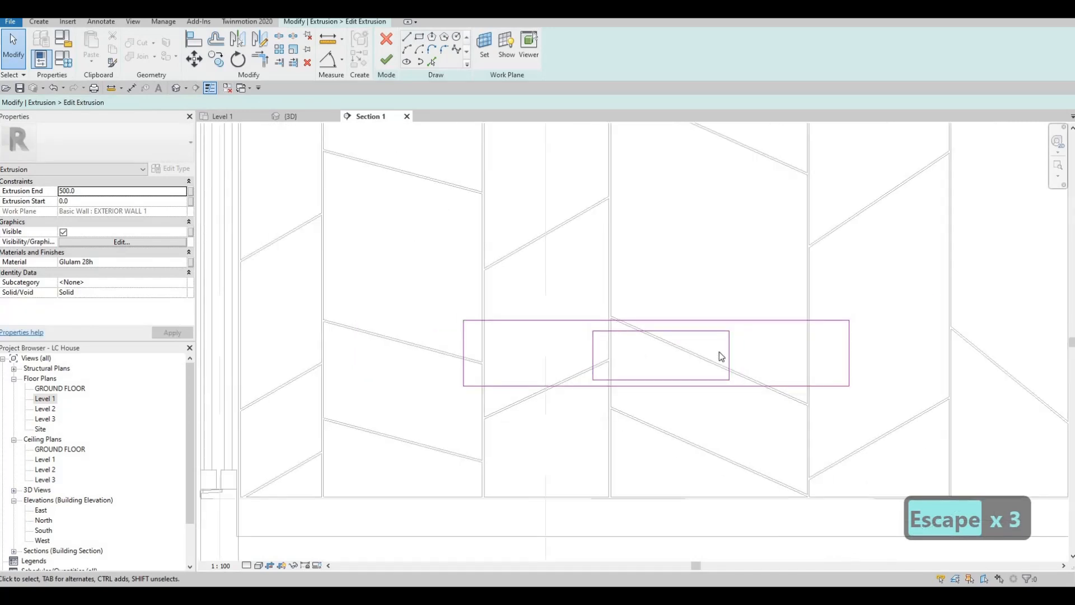
{"action": "scroll", "coordinate": [728, 354], "scroll_direction": "down", "scroll_amount": 2}
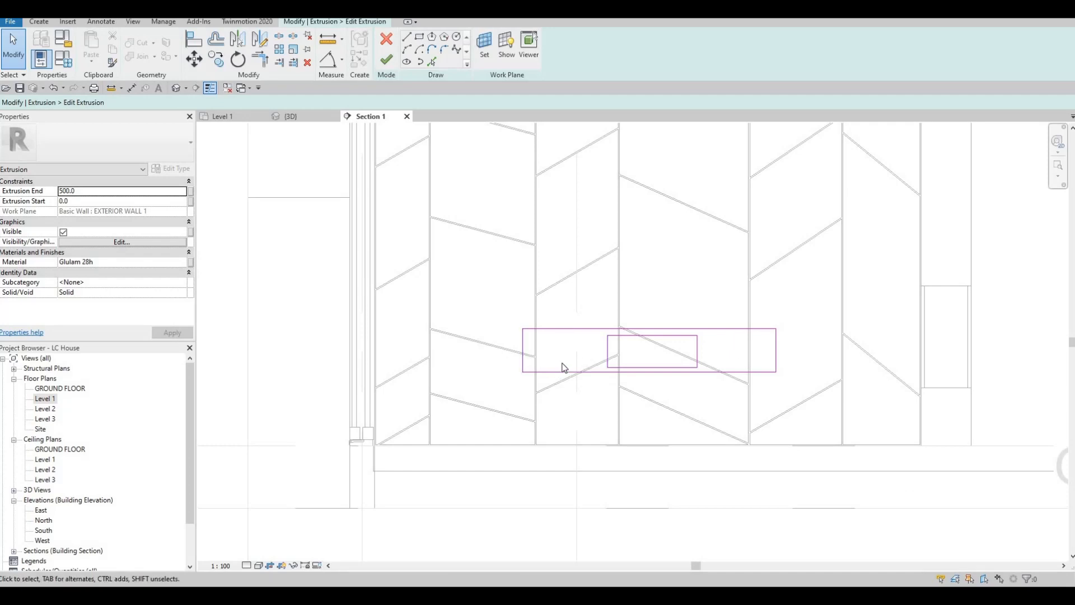
Raise the inner rectangle's top edge slightly, making it about 275 mm high, and finish the extrusion's sketch edit
{"action": "key", "text": "Escape"}
{"action": "left_click", "coordinate": [654, 334]}
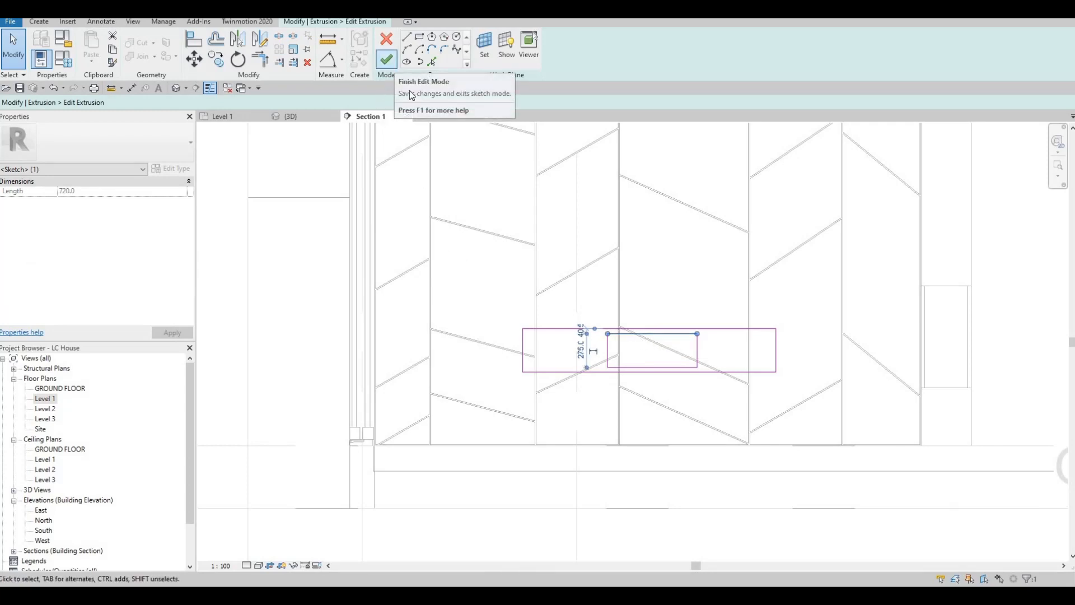
{"action": "left_click", "coordinate": [394, 63]}
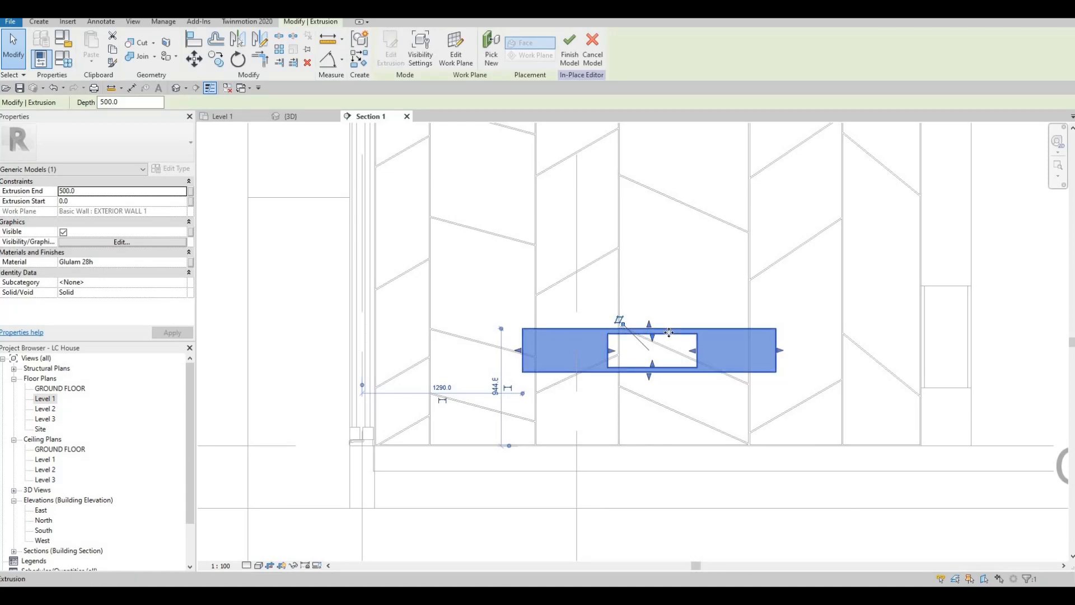
{"action": "key", "text": "Escape"}
{"action": "key", "text": "Escape"}
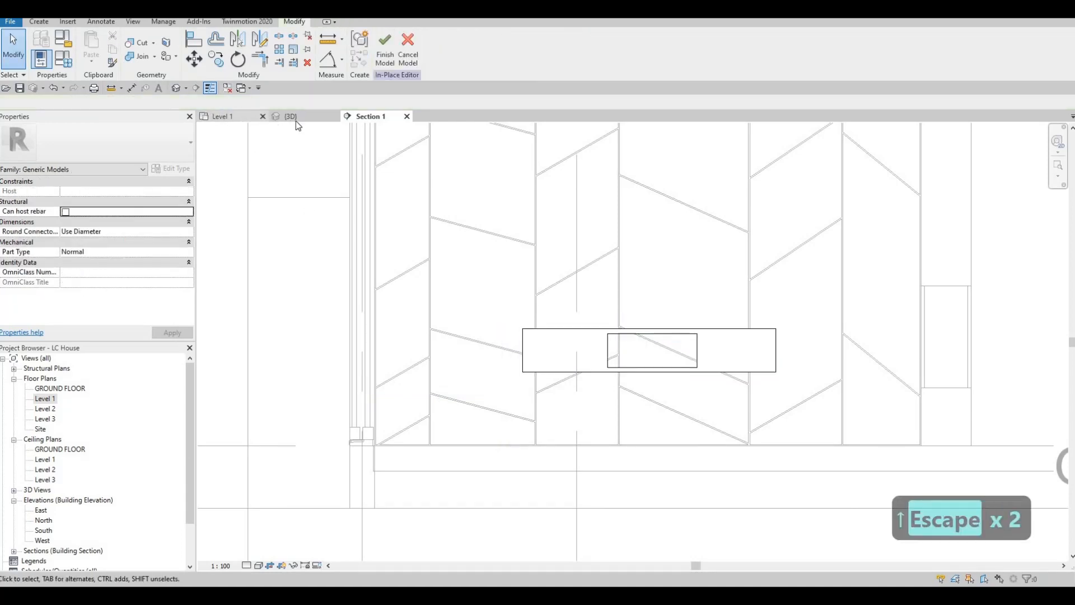
Set the box extrusion's end to 400 mm in the 3D view and inspect the box from several angles
{"action": "left_click", "coordinate": [298, 117]}
{"action": "middle_click_drag", "start_coordinate": [363, 361], "coordinate": [519, 327], "text": "shift"}
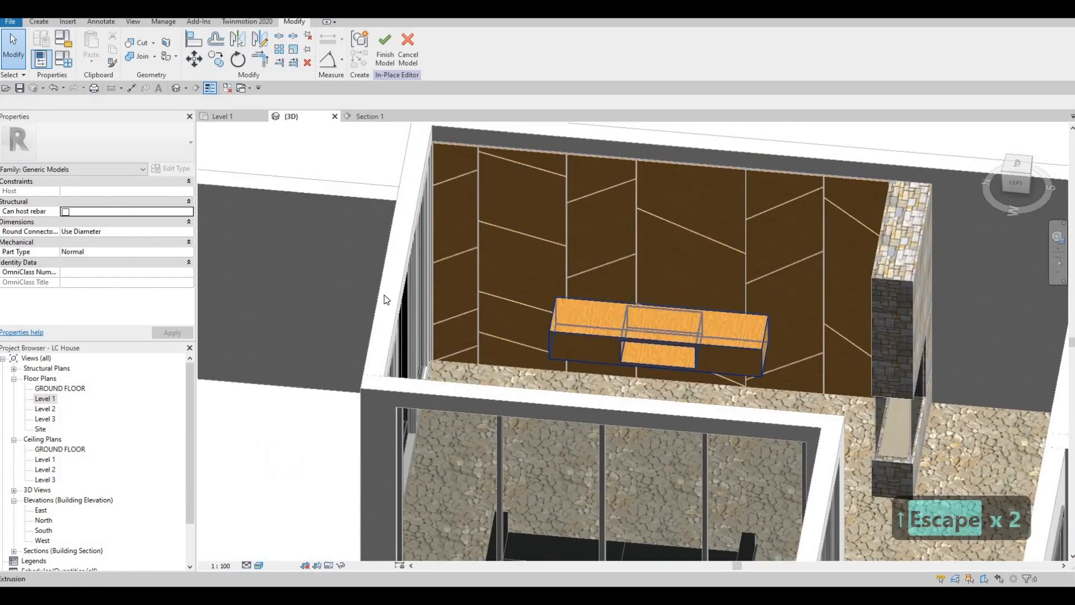
{"action": "left_click", "coordinate": [578, 338]}
{"action": "key", "text": "Escape"}
{"action": "key", "text": "Escape"}
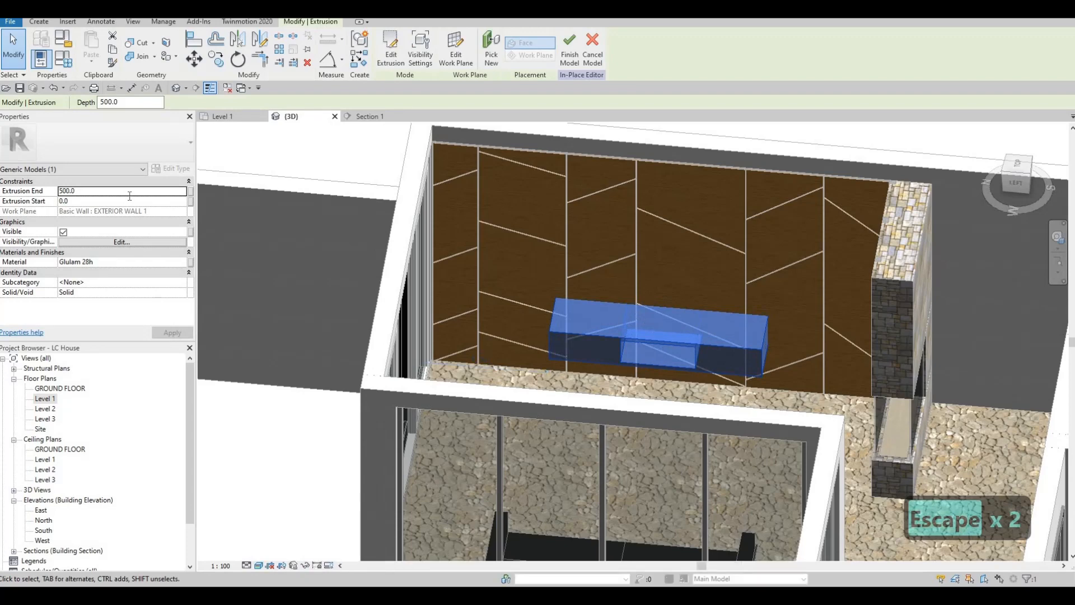
{"action": "left_click", "coordinate": [130, 195]}
{"action": "type", "text": "400"}
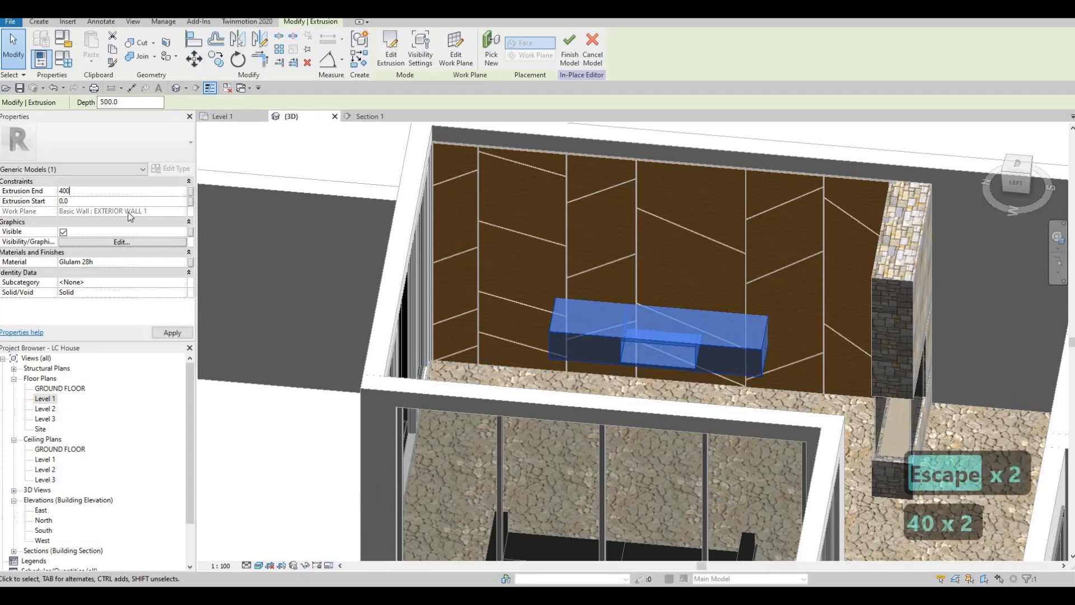
{"action": "key", "text": "Return"}
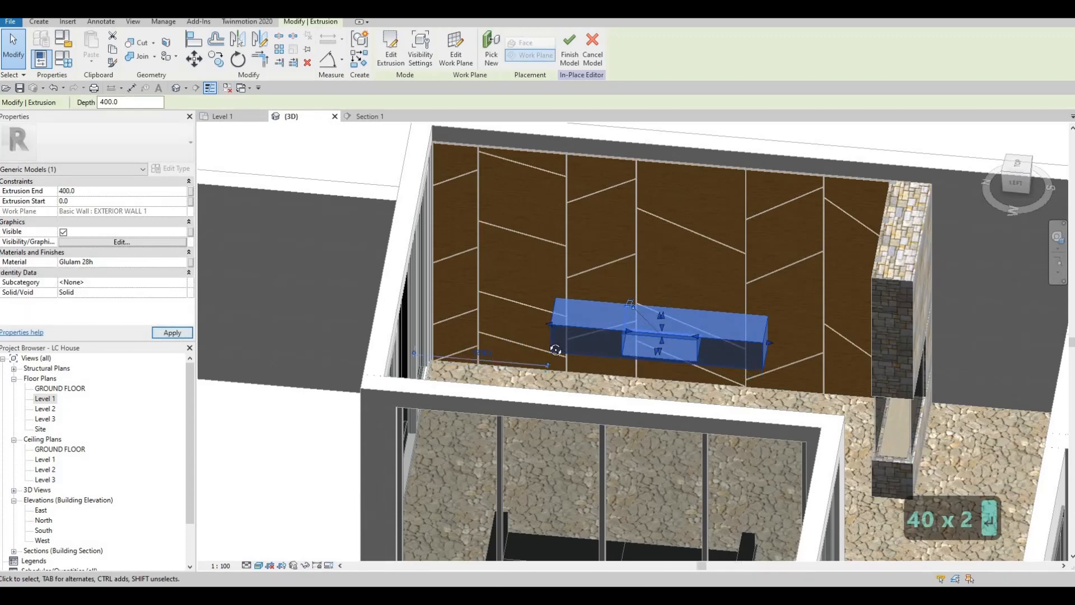
{"action": "key", "text": "Escape"}
{"action": "key", "text": "Escape"}
{"action": "middle_click_drag", "start_coordinate": [708, 276], "coordinate": [271, 344], "text": "shift"}
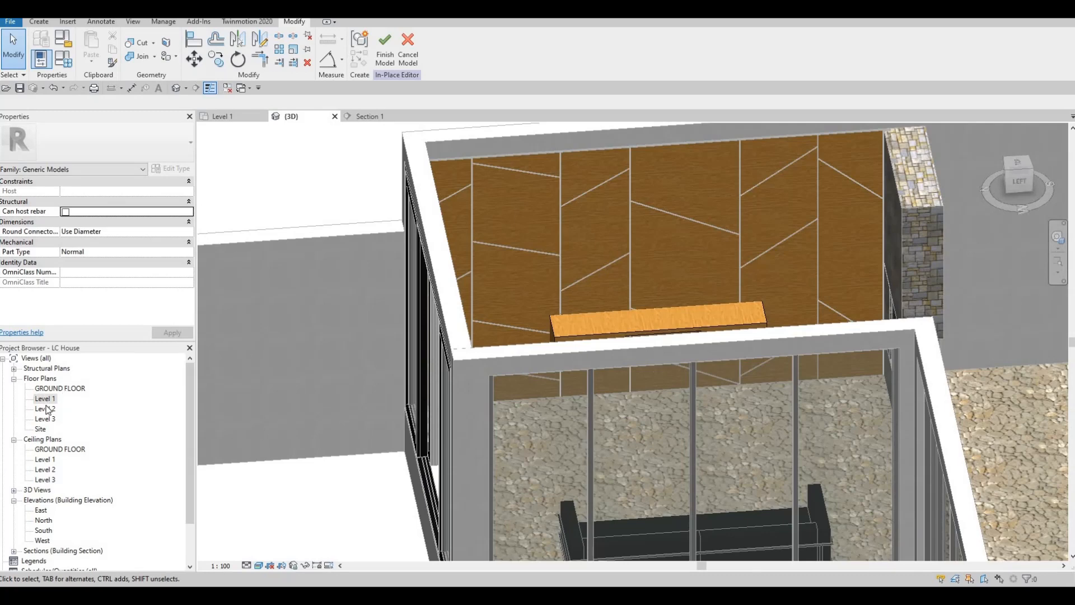
{"action": "middle_click_drag", "start_coordinate": [398, 378], "coordinate": [481, 313], "text": "shift"}
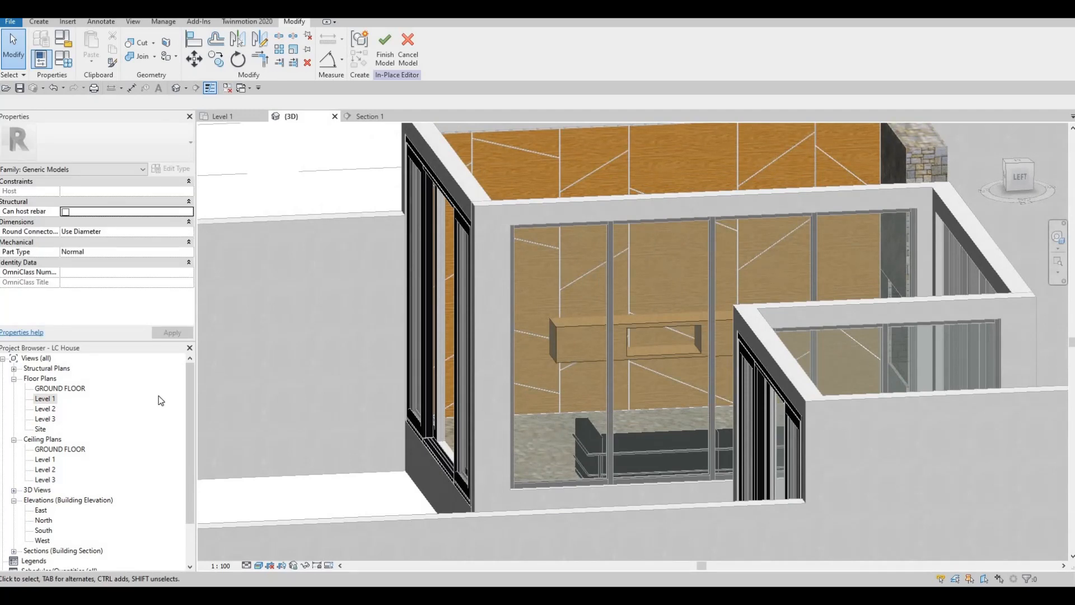
Start a new extrusion in the Section 1 view and pick the exterior wall's face as its work plane
{"action": "left_click", "coordinate": [375, 117]}
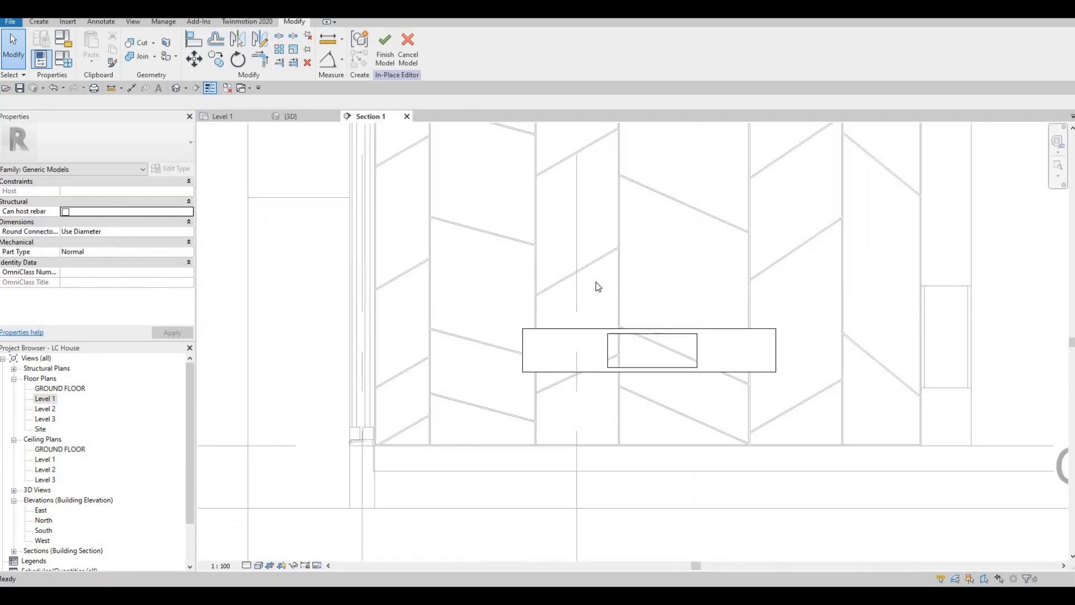
{"action": "left_click", "coordinate": [39, 21]}
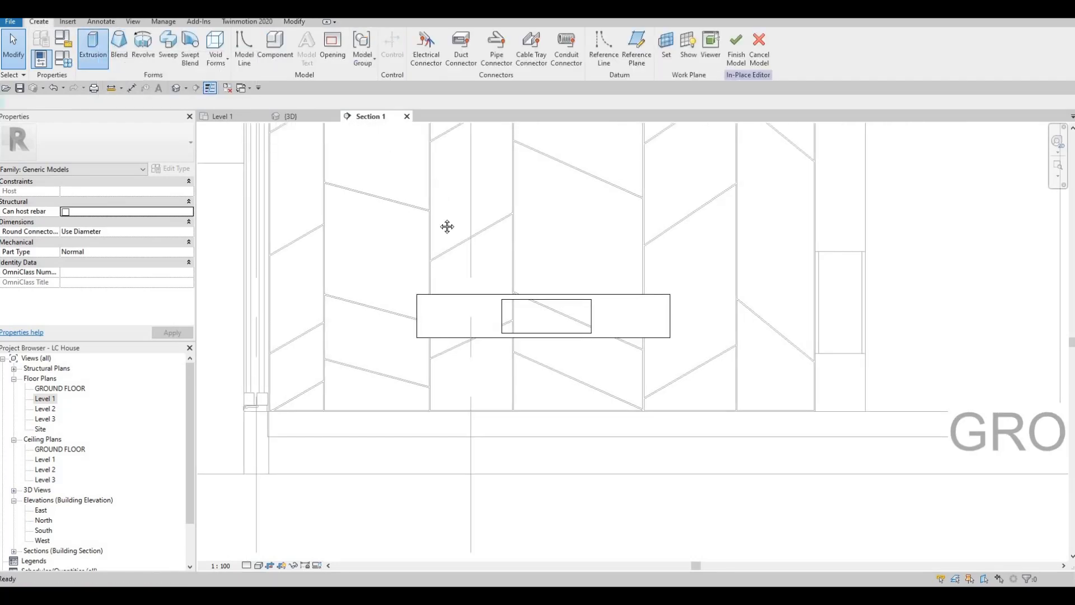
{"action": "middle_click_drag", "start_coordinate": [514, 192], "coordinate": [482, 311]}
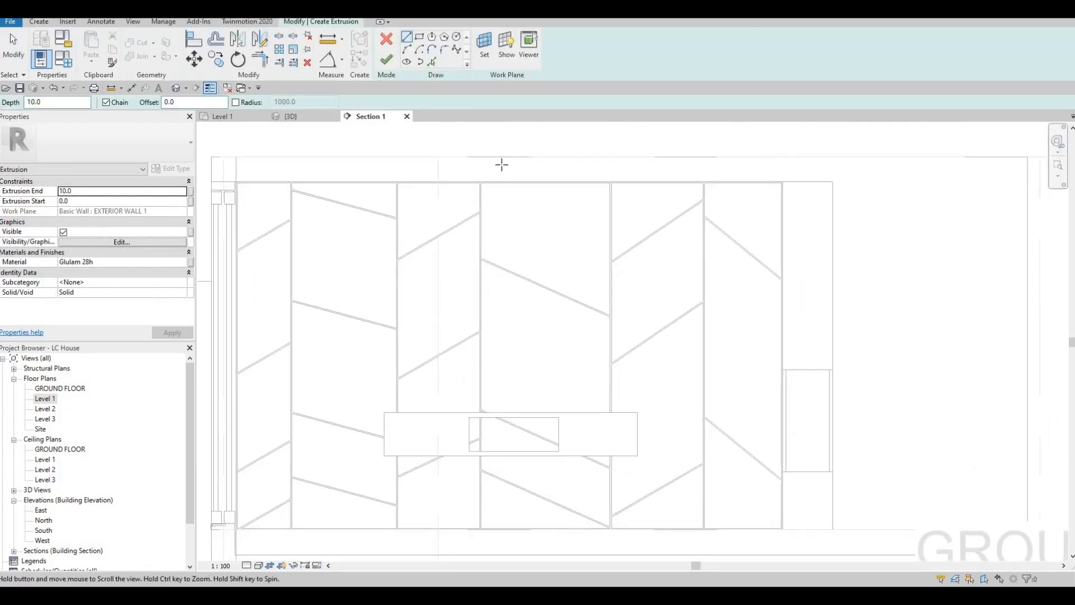
{"action": "left_click", "coordinate": [487, 54]}
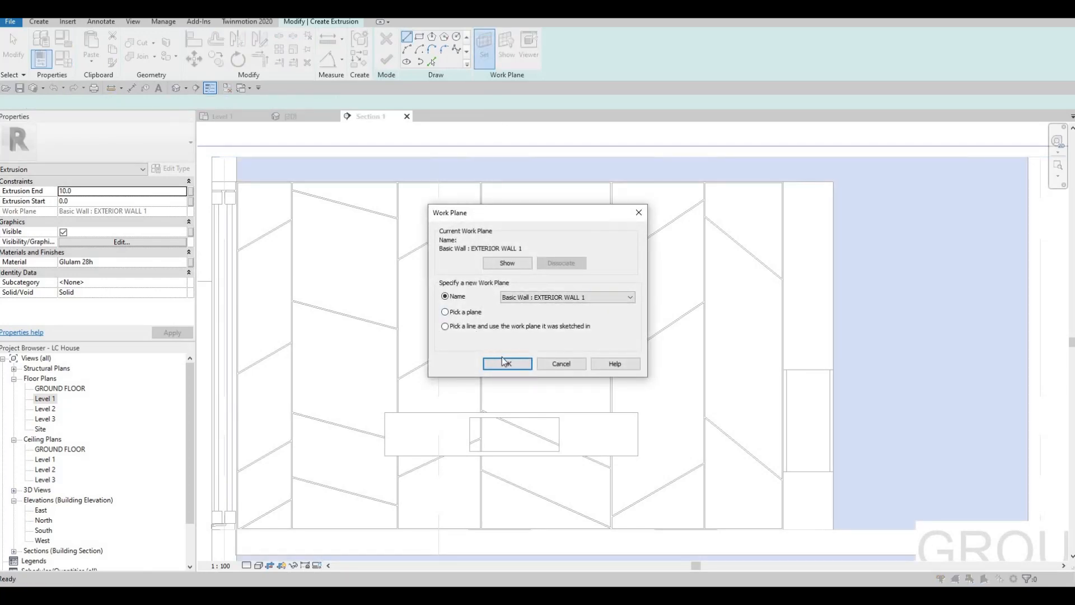
{"action": "key", "text": "Return"}
{"action": "left_click", "coordinate": [547, 161]}
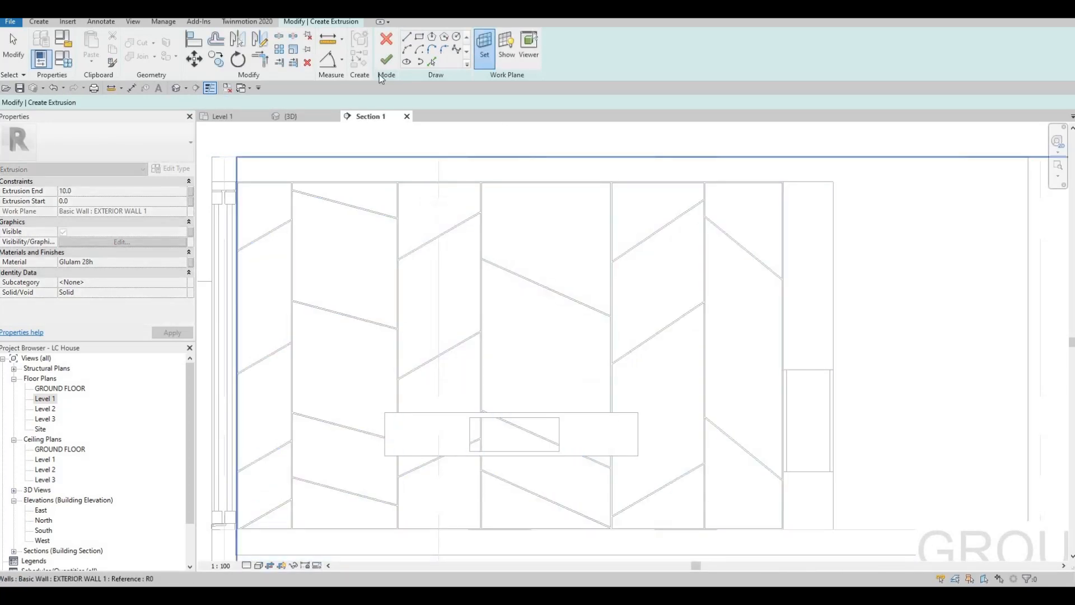
Draw a 720 by 275 mm rectangle matching the box's inner opening from corner to corner
{"action": "left_click", "coordinate": [419, 37]}
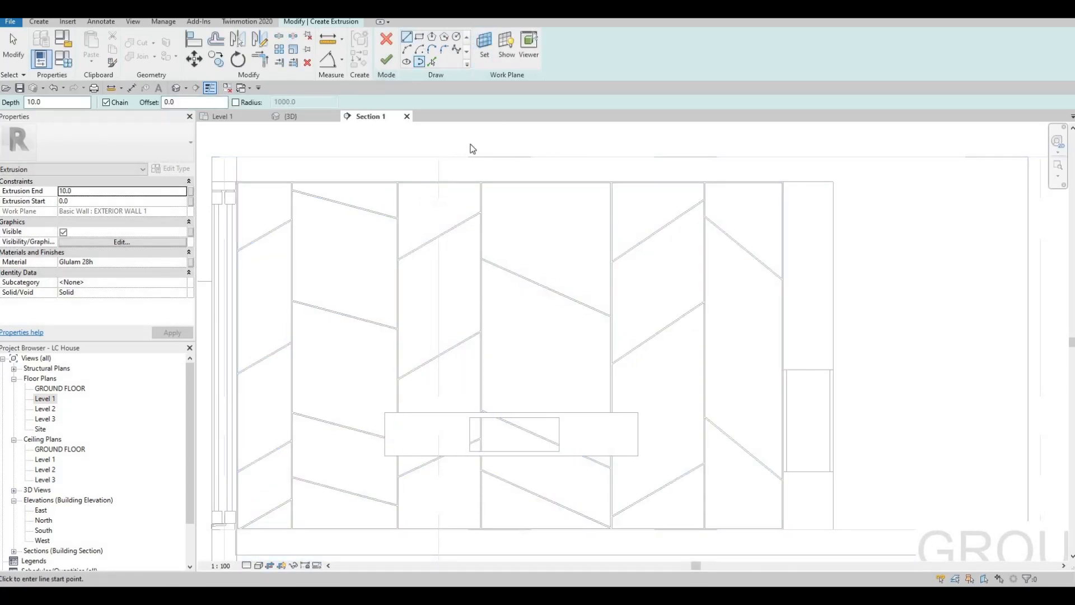
{"action": "scroll", "coordinate": [475, 428], "scroll_direction": "up", "scroll_amount": 2}
{"action": "left_click", "coordinate": [469, 413]}
{"action": "left_click", "coordinate": [592, 458]}
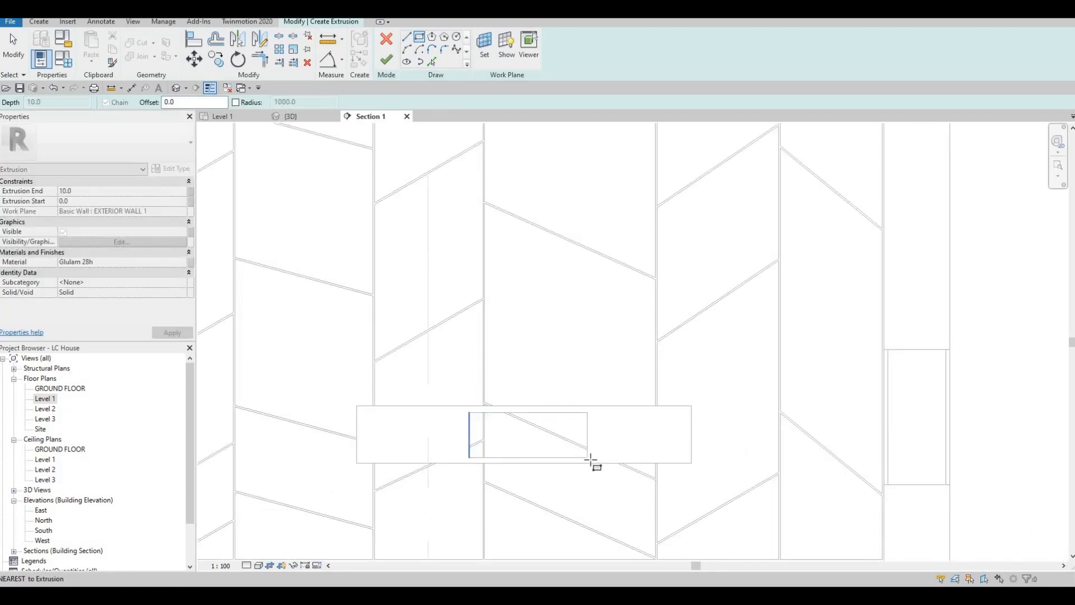
{"action": "left_click", "coordinate": [587, 457]}
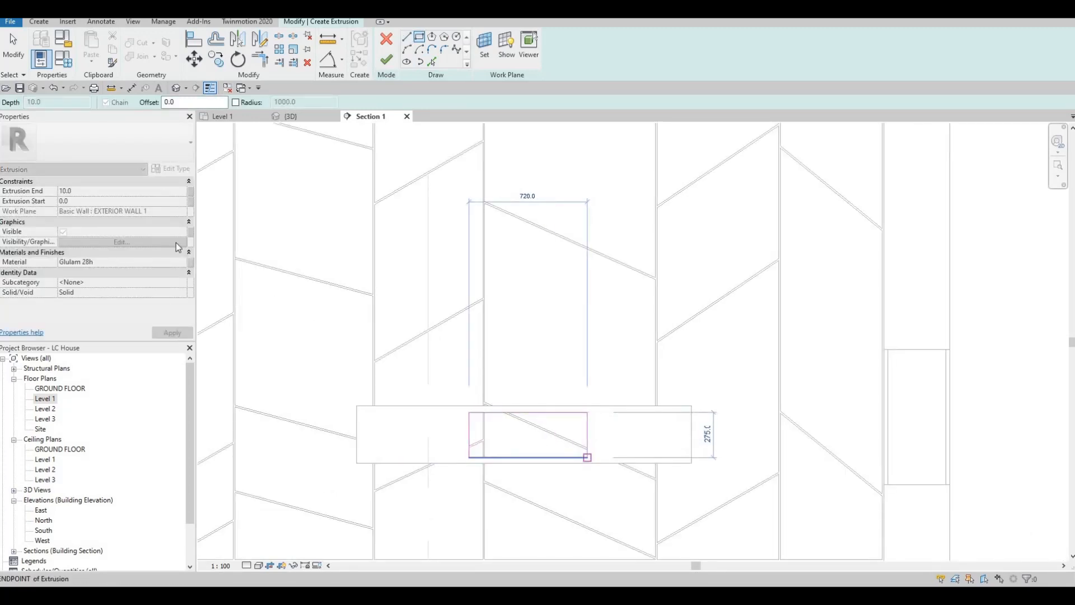
Set the opening's back panel extrusion end to 20 mm, finish the extrusion, and check it in the 3D view
{"action": "left_click", "coordinate": [98, 191]}
{"action": "type", "text": "15"}
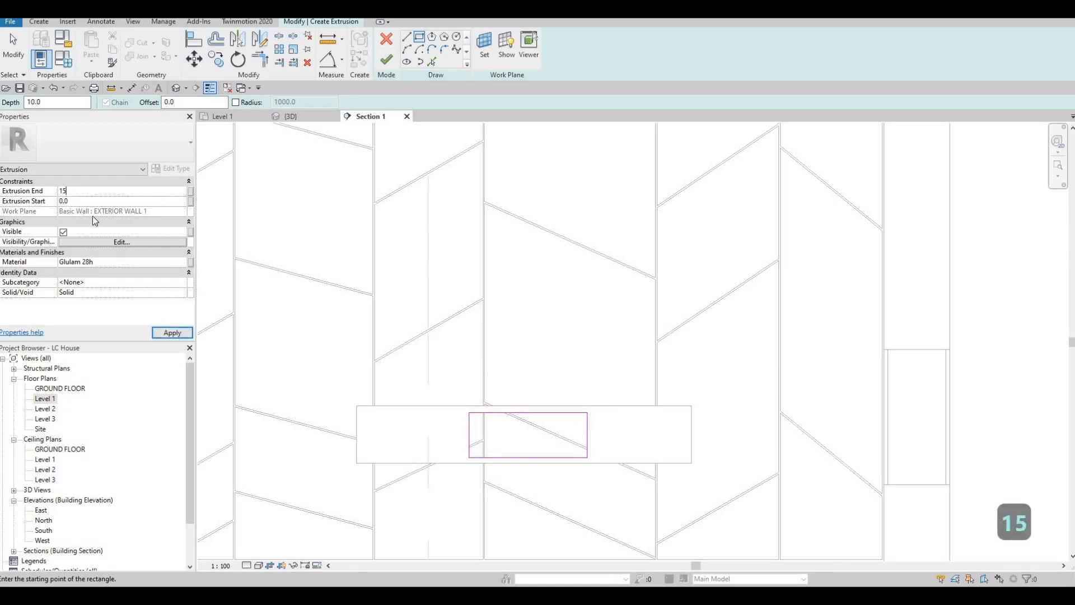
{"action": "key", "text": "BackSpace"}
{"action": "key", "text": "BackSpace"}
{"action": "type", "text": "20"}
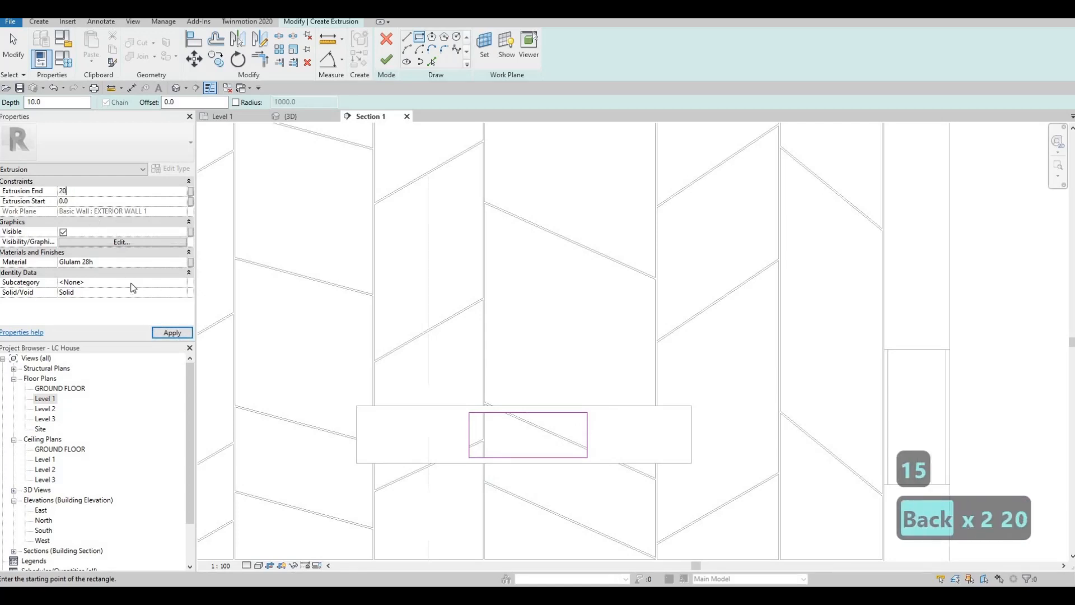
{"action": "left_click", "coordinate": [161, 334]}
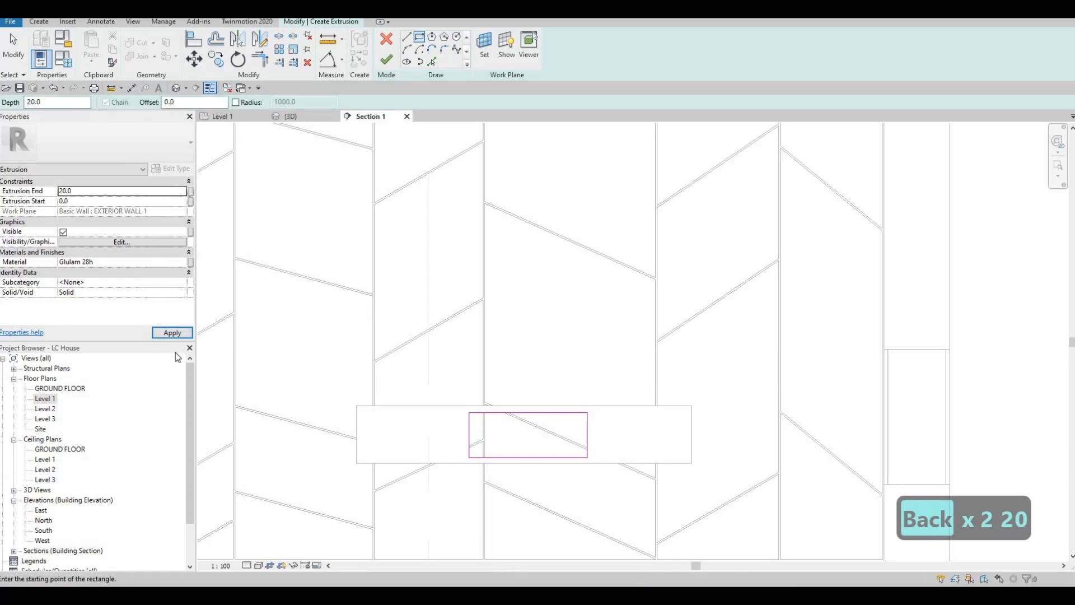
{"action": "left_click", "coordinate": [386, 62]}
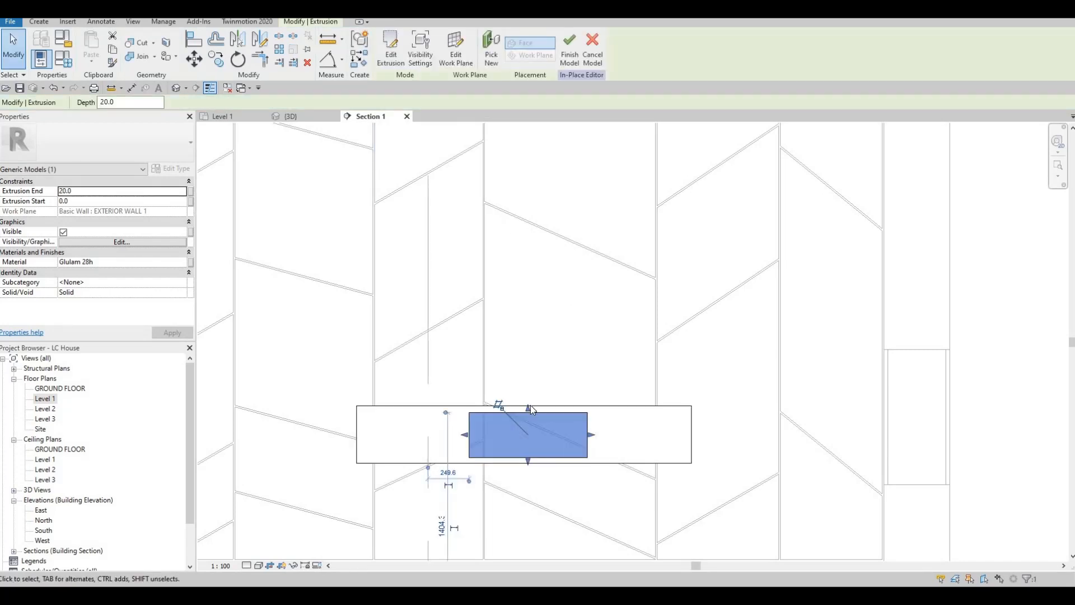
{"action": "key", "text": "Escape"}
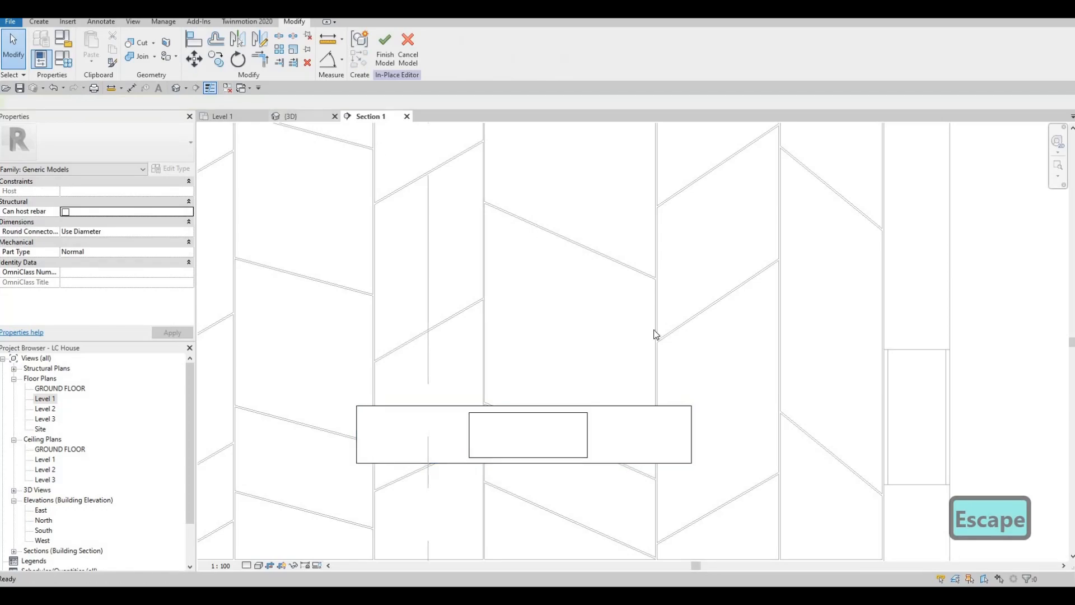
{"action": "key", "text": "ctrl+Tab"}
{"action": "middle_click_drag", "start_coordinate": [629, 353], "coordinate": [287, 192], "text": "shift"}
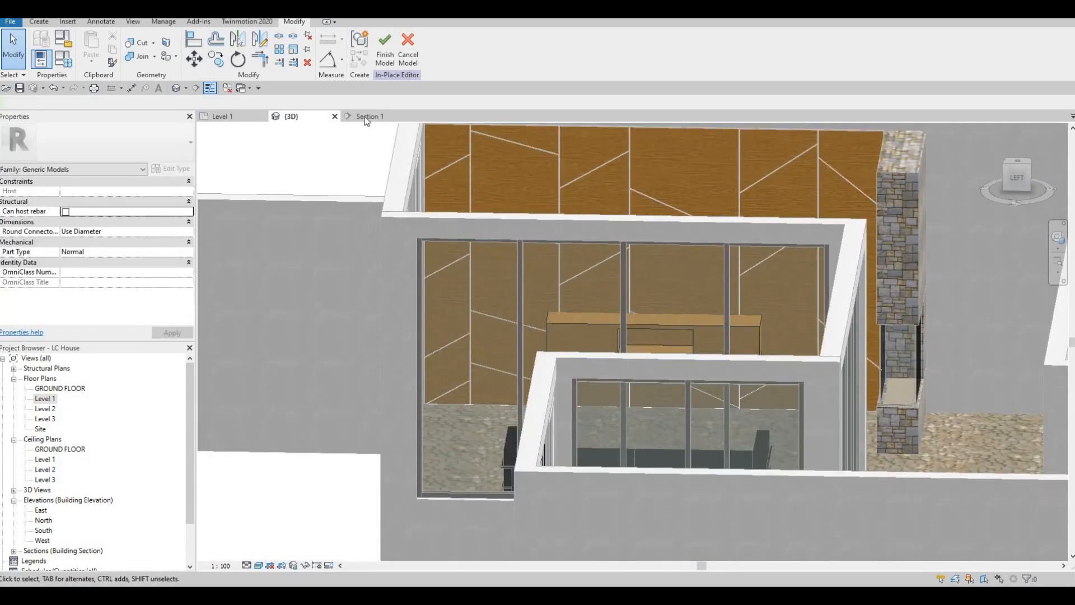
Start another rectangular extrusion in the Section 1 view with its extrusion end set to 10 mm
{"action": "key", "text": "ctrl+Tab"}
{"action": "scroll", "coordinate": [562, 276], "scroll_direction": "down", "scroll_amount": 3}
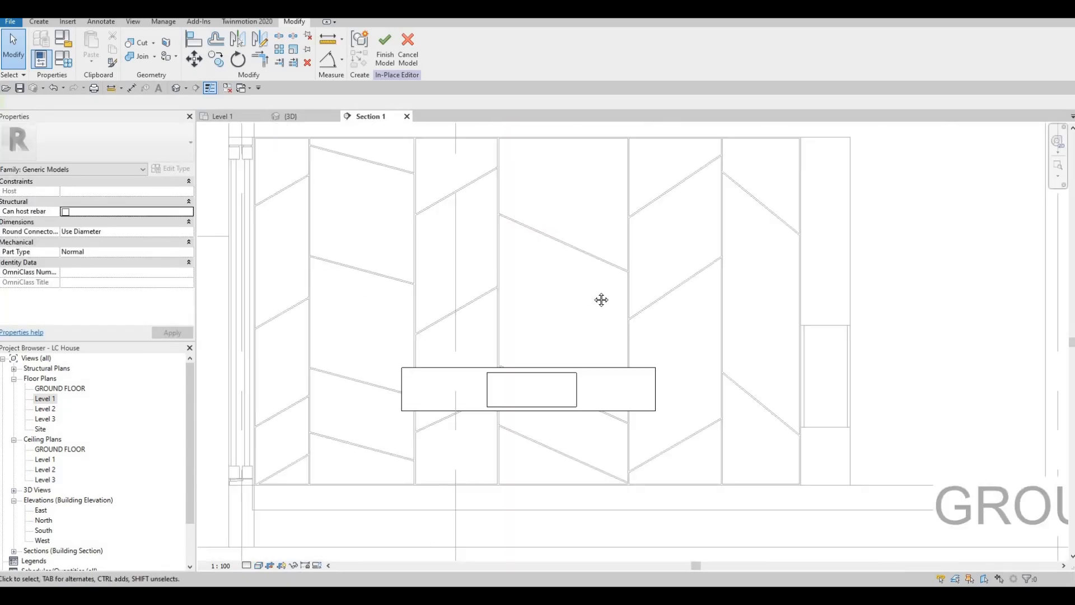
{"action": "middle_click_drag", "start_coordinate": [577, 287], "coordinate": [593, 292]}
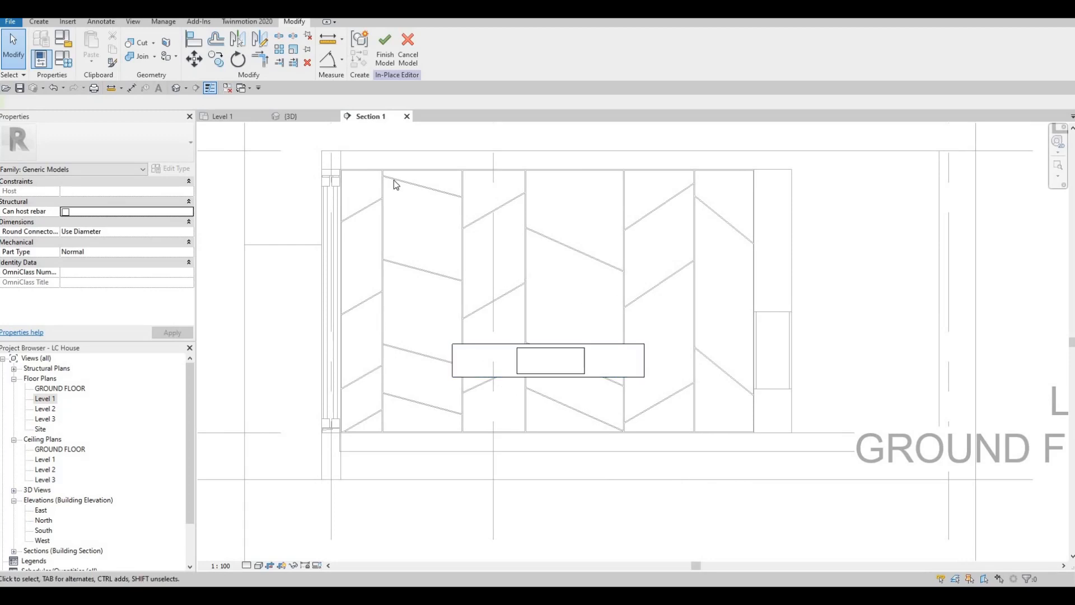
{"action": "left_click", "coordinate": [38, 22]}
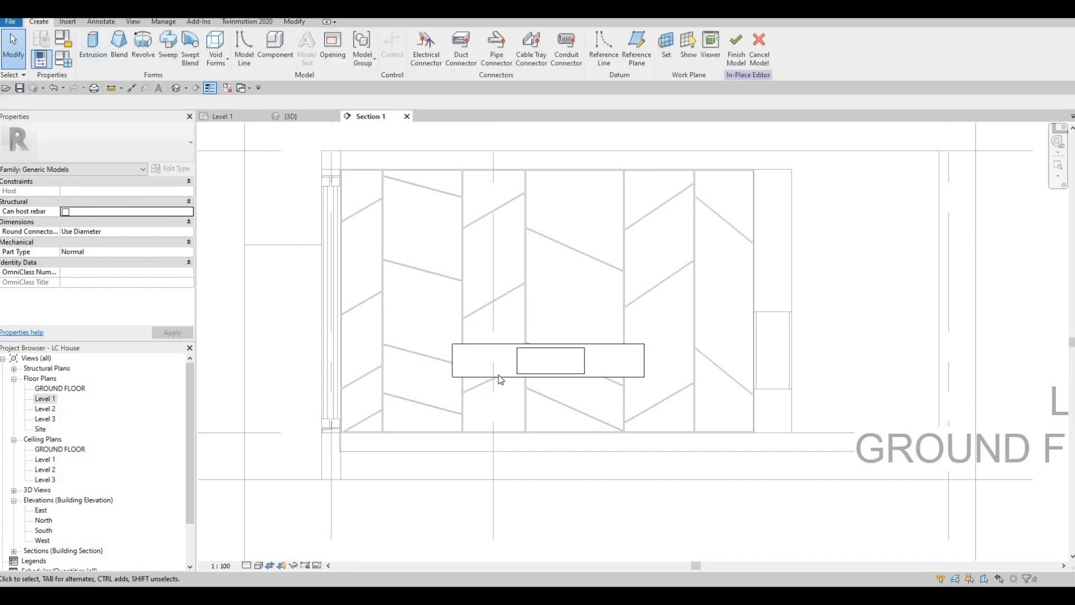
{"action": "scroll", "coordinate": [509, 353], "scroll_direction": "up", "scroll_amount": 2}
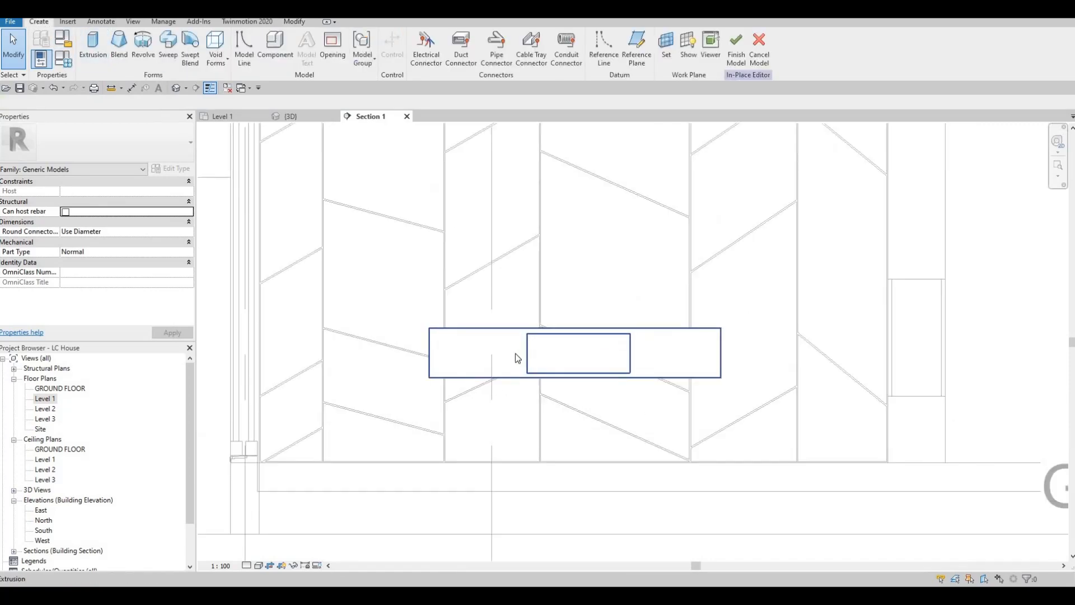
{"action": "left_click", "coordinate": [93, 47]}
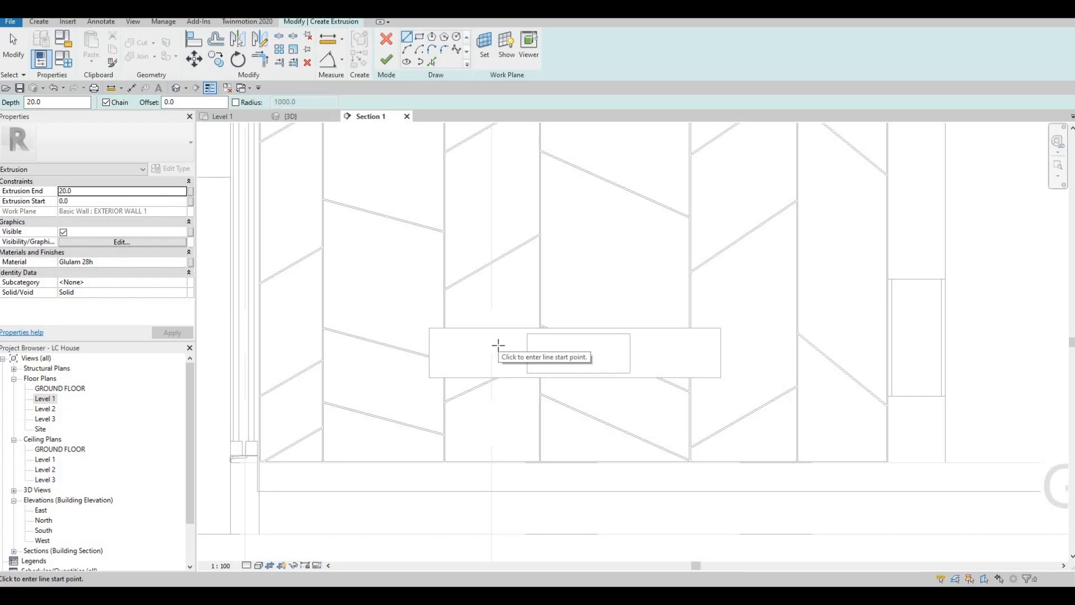
{"action": "left_click", "coordinate": [419, 36]}
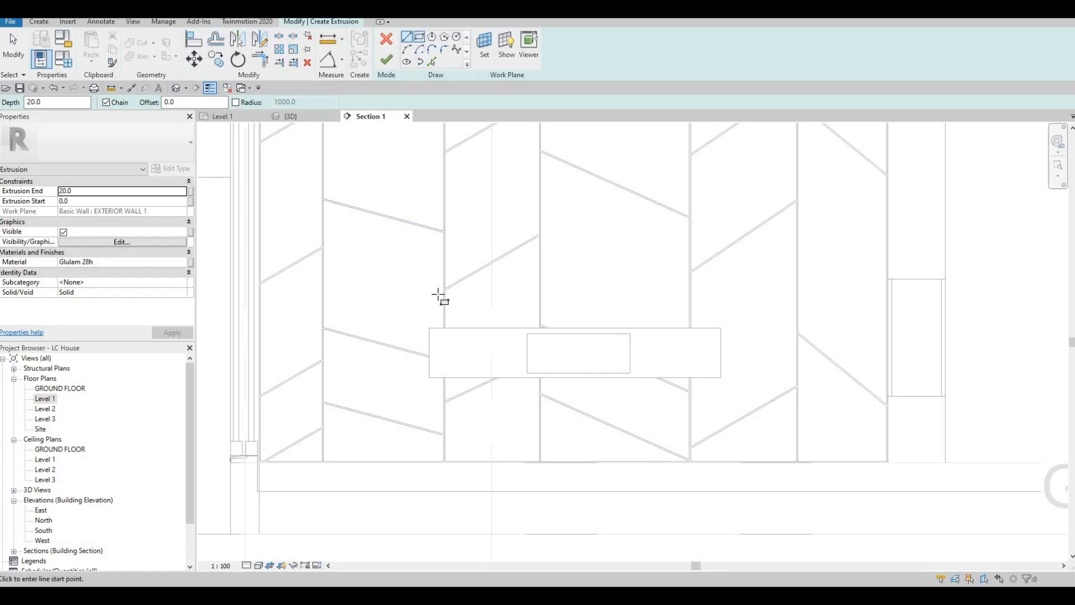
{"action": "scroll", "coordinate": [425, 313], "scroll_direction": "up", "scroll_amount": 3}
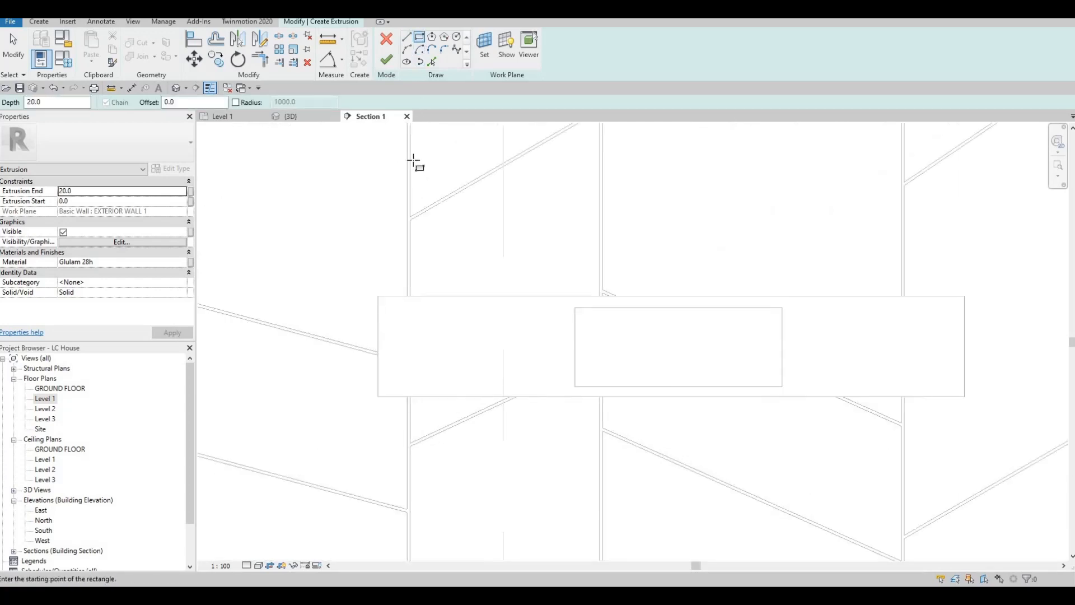
{"action": "double_click", "coordinate": [124, 190]}
{"action": "type", "text": "10"}
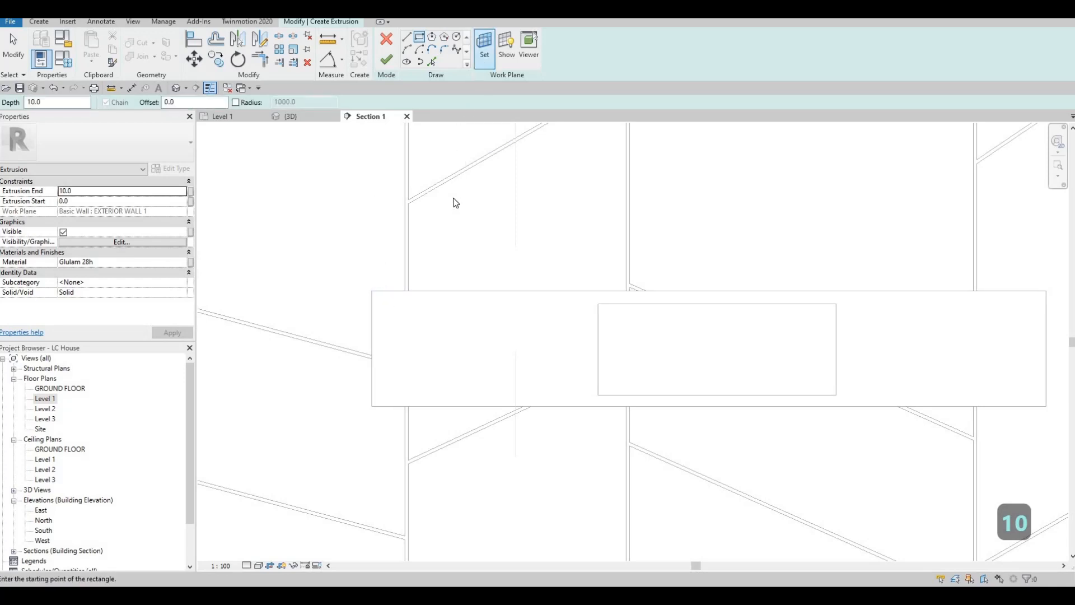
Set the extrusion's work plane to the wood box's front face
{"action": "left_click", "coordinate": [485, 48]}
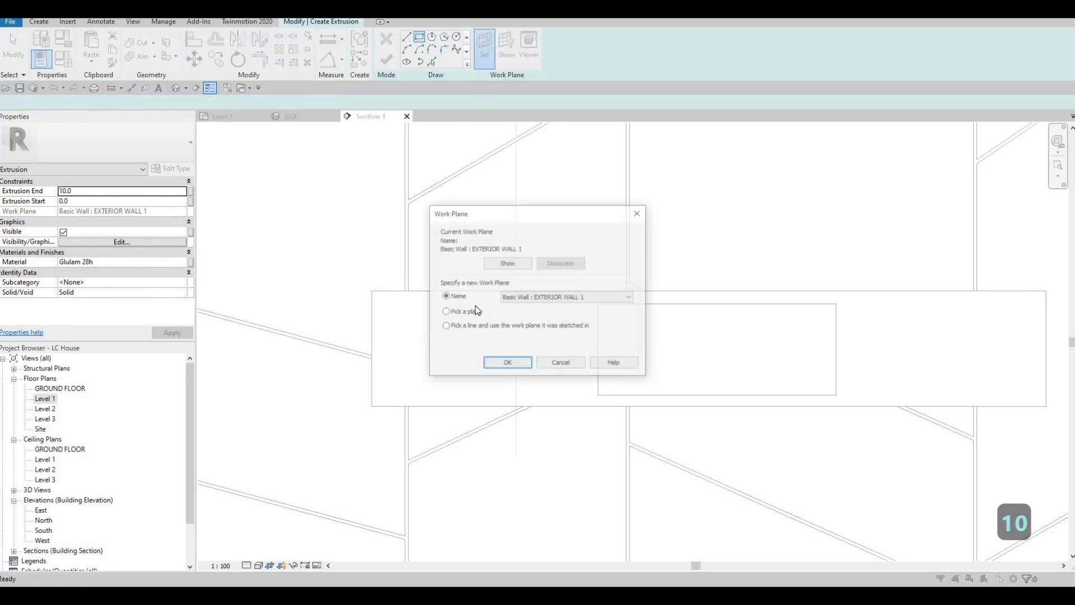
{"action": "left_click", "coordinate": [507, 365]}
{"action": "left_click", "coordinate": [437, 228]}
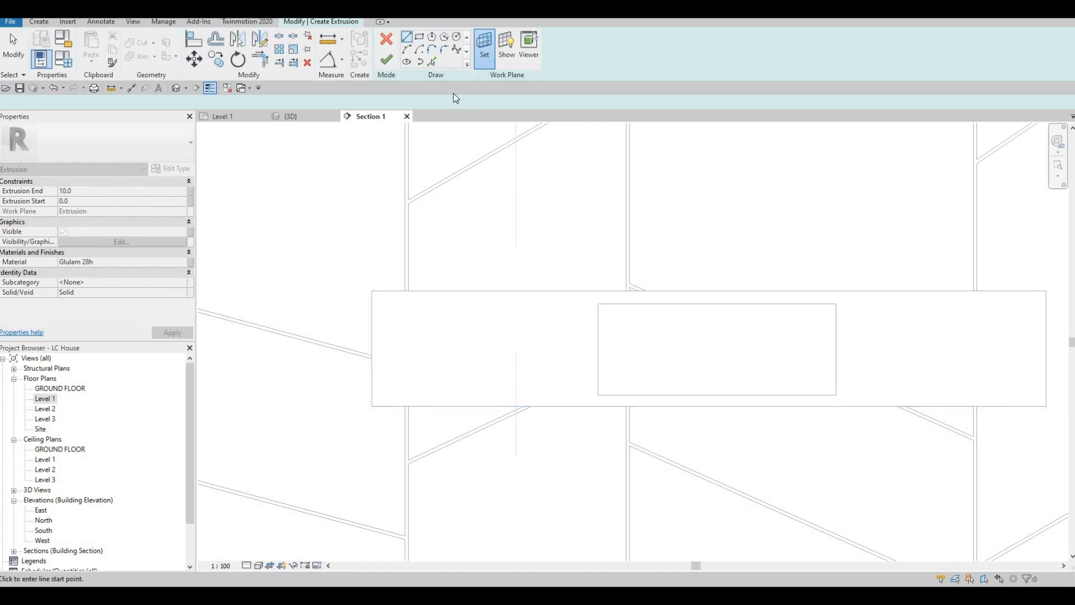
Draw two 350 mm high rectangles over the box front, about 678 mm wide left of the opening and about 636 mm wide right of it
{"action": "left_click", "coordinate": [420, 39]}
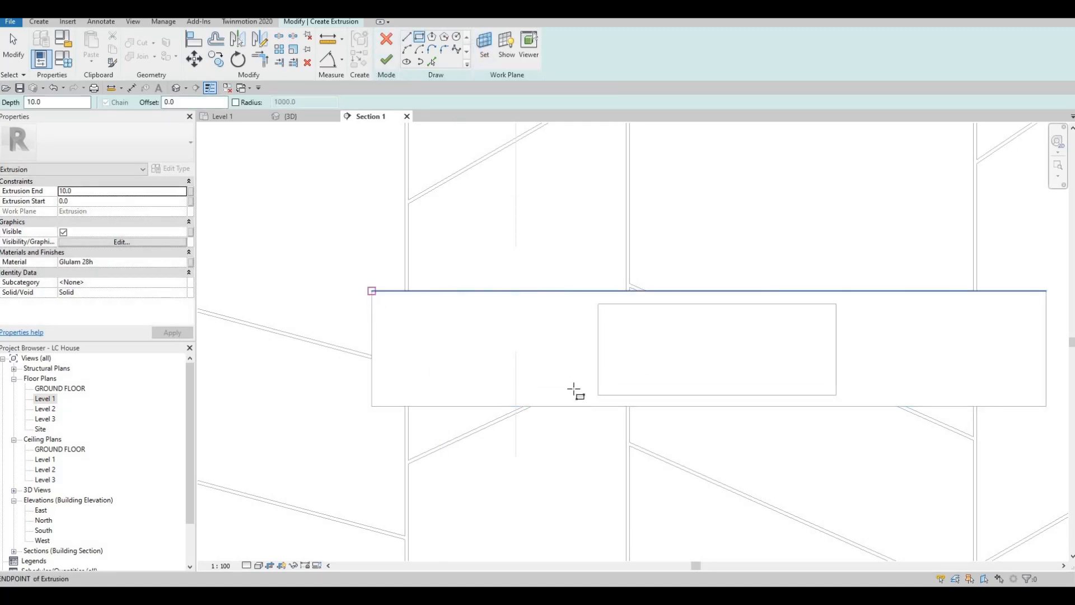
{"action": "left_click", "coordinate": [372, 291]}
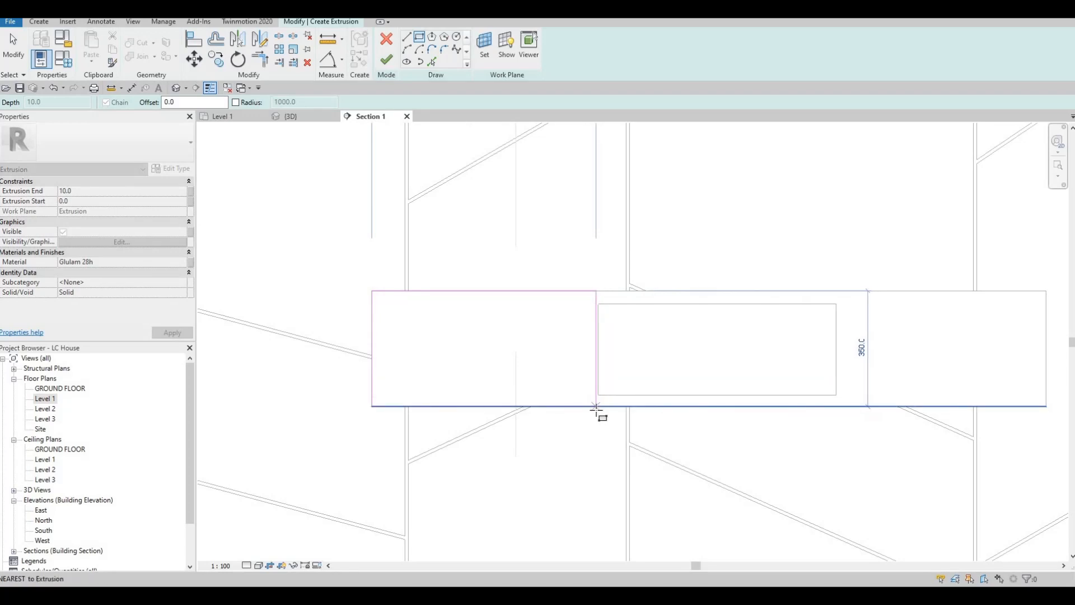
{"action": "left_click", "coordinate": [631, 406]}
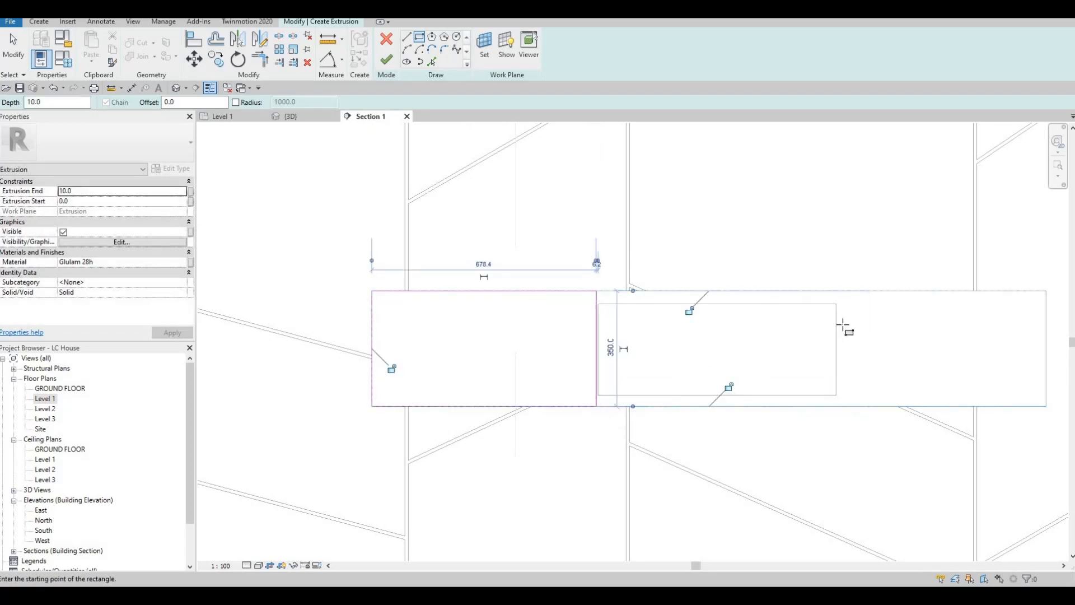
{"action": "key", "text": "Escape"}
{"action": "left_click", "coordinate": [836, 290]}
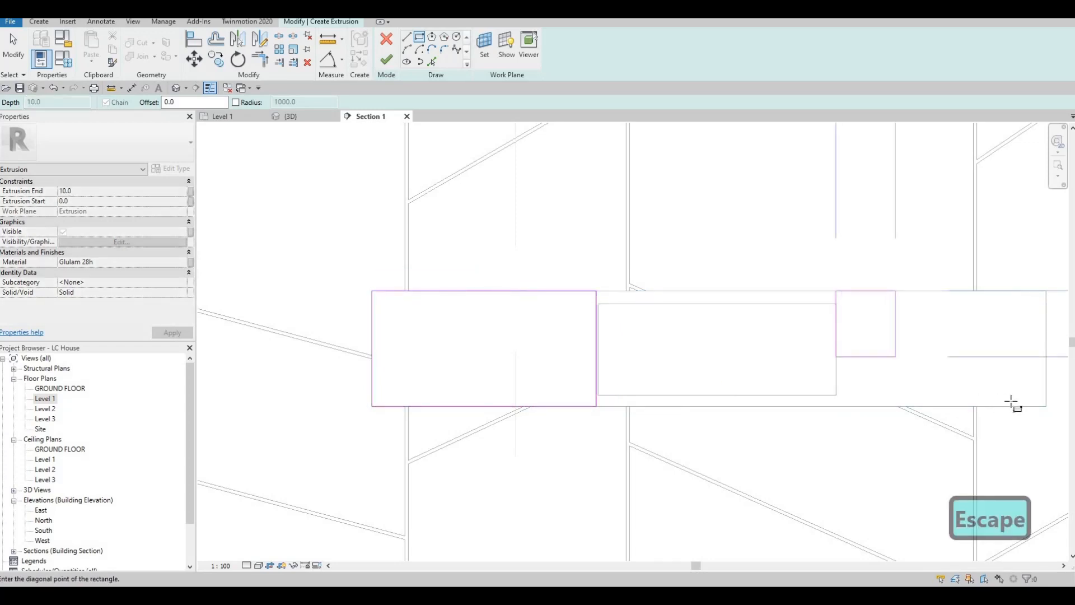
{"action": "left_click", "coordinate": [1045, 406]}
{"action": "key", "text": "Escape"}
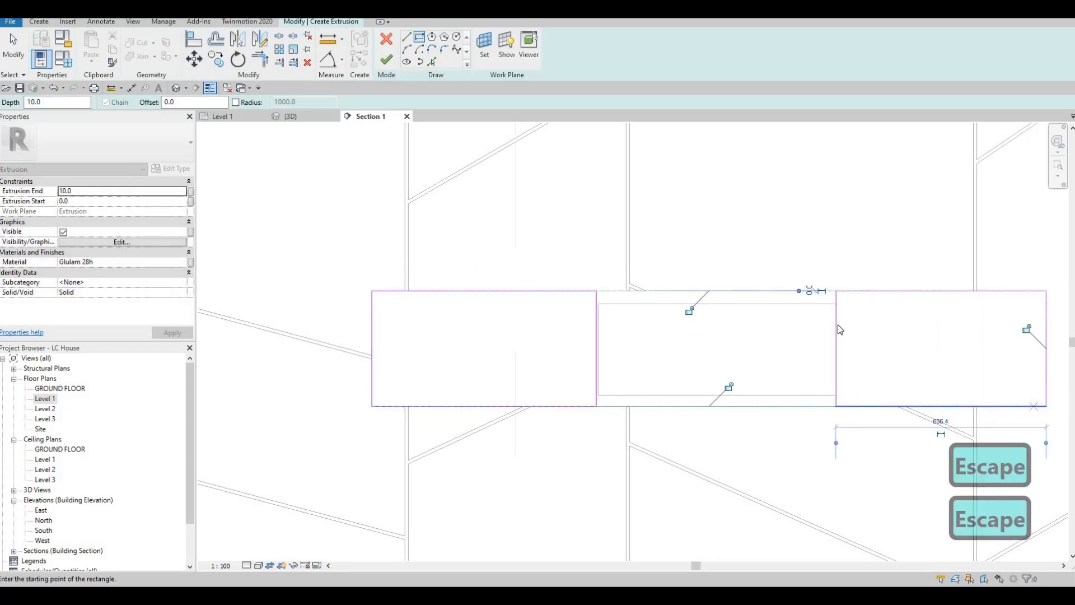
{"action": "key", "text": "Escape"}
Nudge the right rectangle's inner edge outward from the opening until the two rectangles are about 733 mm apart
{"action": "left_click", "coordinate": [837, 327]}
{"action": "key", "text": "Right"}
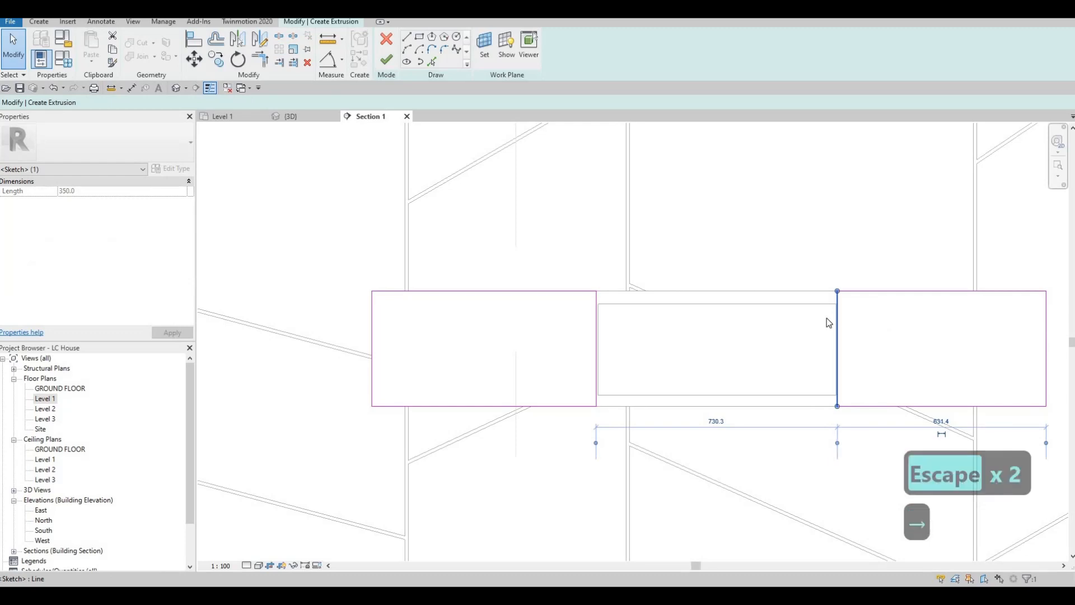
{"action": "scroll", "coordinate": [827, 325], "scroll_direction": "up", "scroll_amount": 4}
{"action": "key", "text": "Escape"}
{"action": "scroll", "coordinate": [846, 303], "scroll_direction": "down", "scroll_amount": 2}
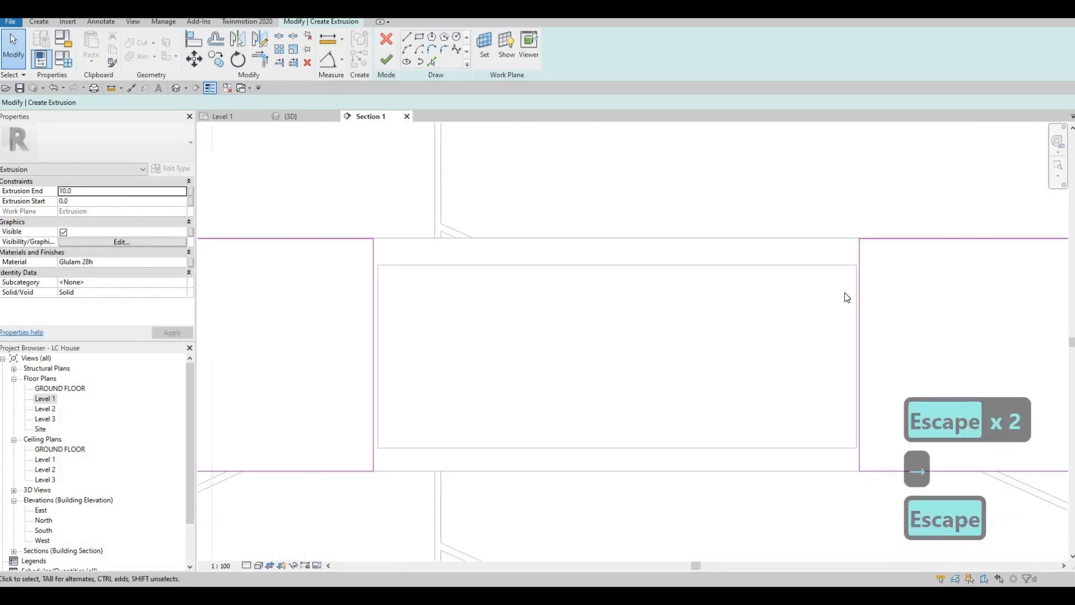
{"action": "left_click", "coordinate": [374, 299]}
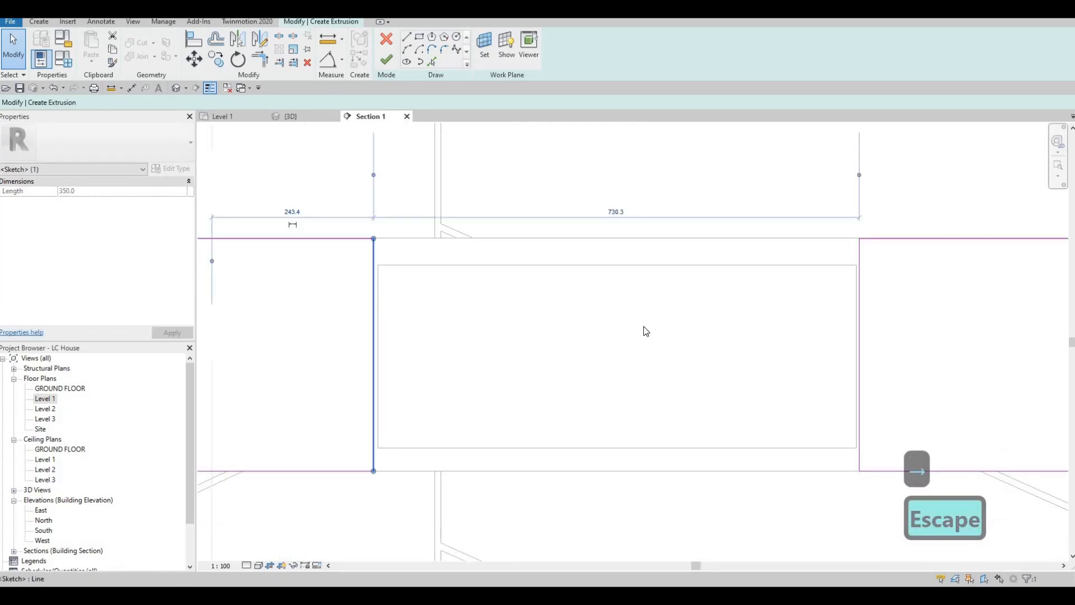
{"action": "key", "text": "Escape"}
{"action": "key", "text": "Escape"}
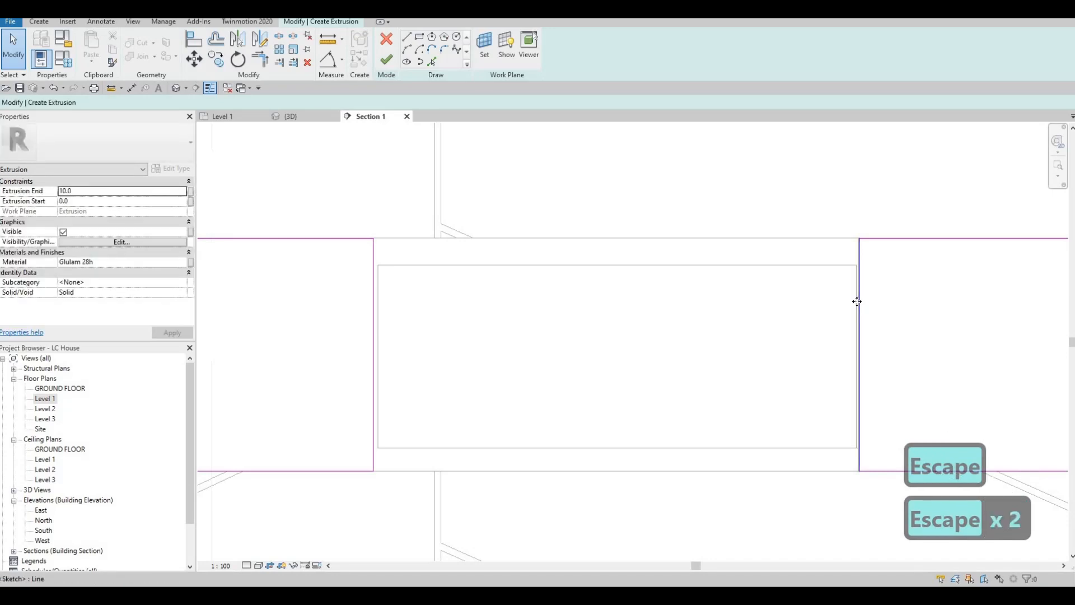
{"action": "left_click", "coordinate": [857, 302]}
{"action": "key", "text": "Right"}
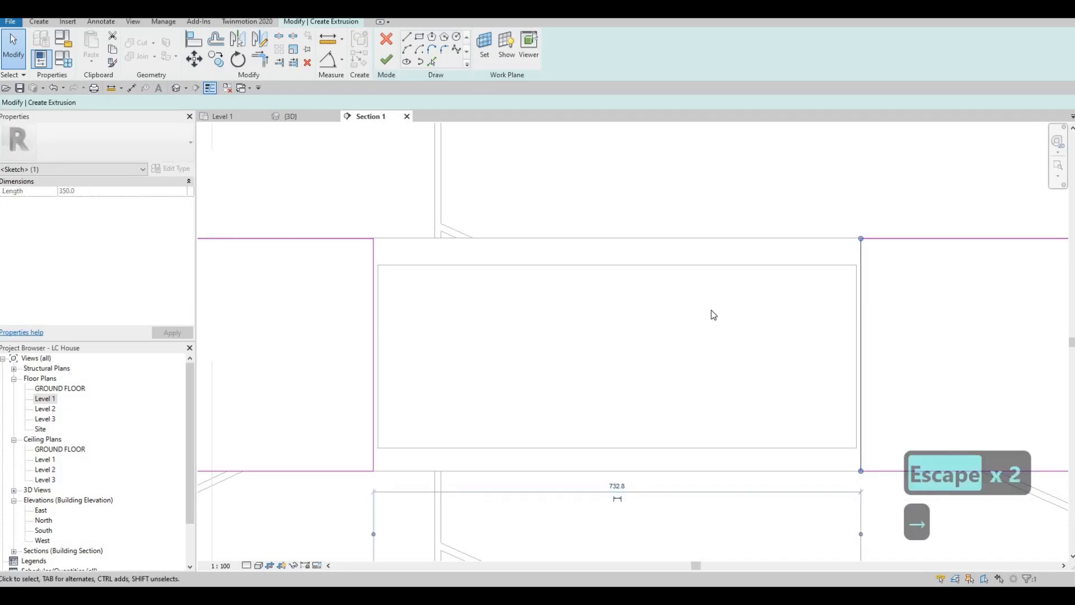
{"action": "key", "text": "Escape"}
{"action": "key", "text": "Escape"}
Finish the front panel extrusion and inspect both panels on the box in the 3D view
{"action": "scroll", "coordinate": [598, 315], "scroll_direction": "down", "scroll_amount": 4}
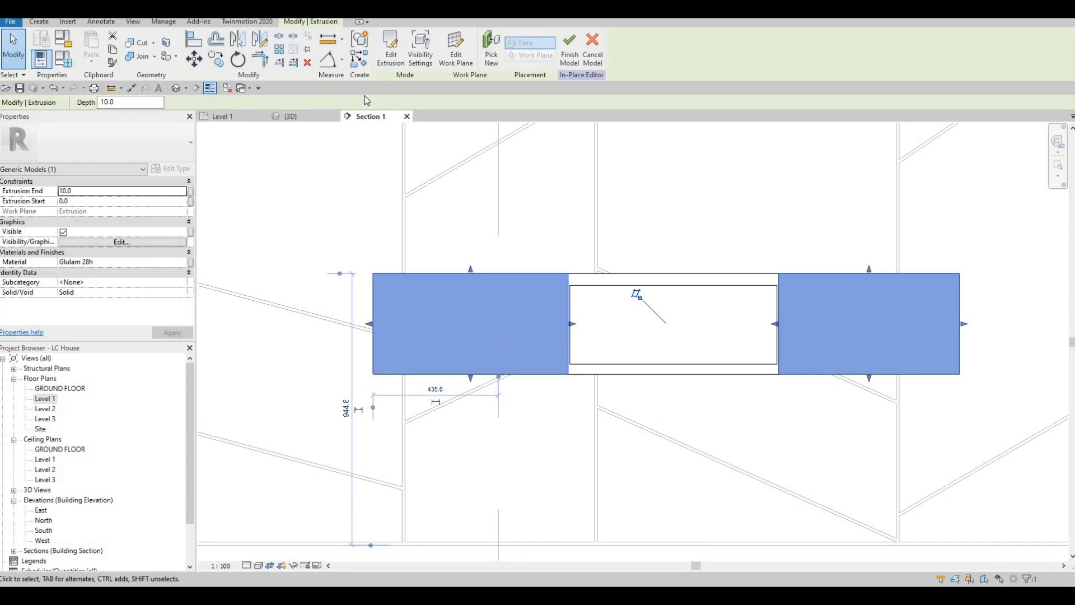
{"action": "left_click", "coordinate": [310, 118]}
{"action": "middle_click_drag", "start_coordinate": [650, 341], "coordinate": [732, 306], "text": "shift"}
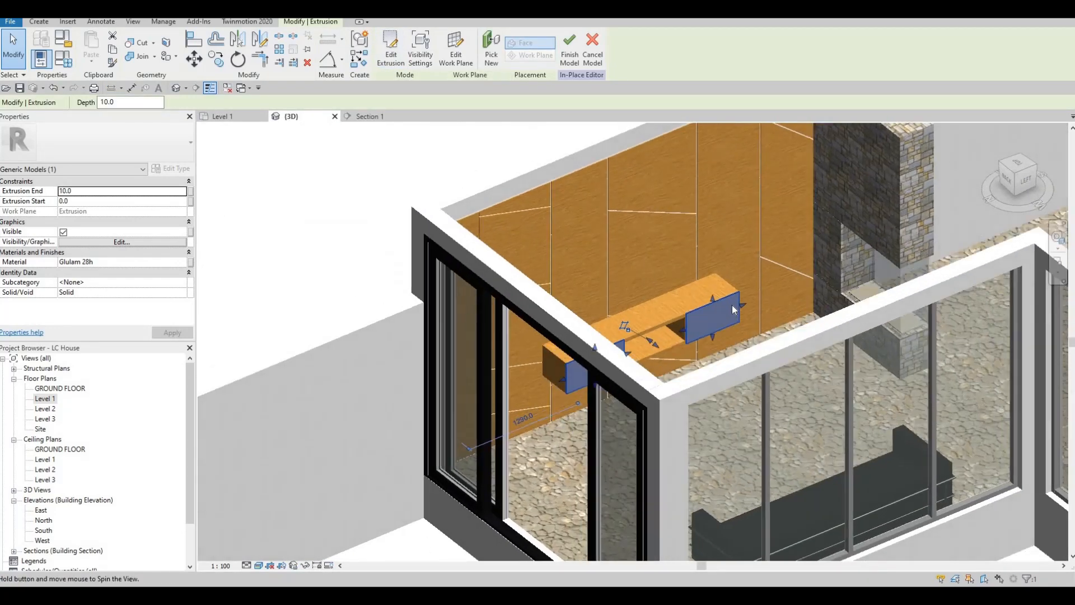
{"action": "key", "text": "Escape"}
{"action": "scroll", "coordinate": [654, 391], "scroll_direction": "up", "scroll_amount": 8}
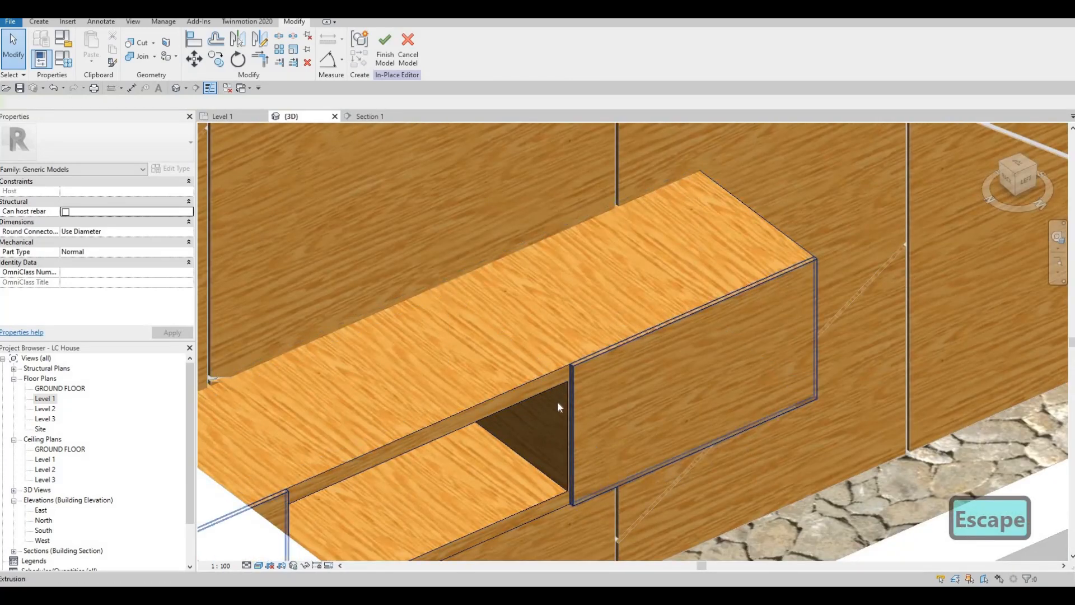
{"action": "scroll", "coordinate": [678, 361], "scroll_direction": "down", "scroll_amount": 5}
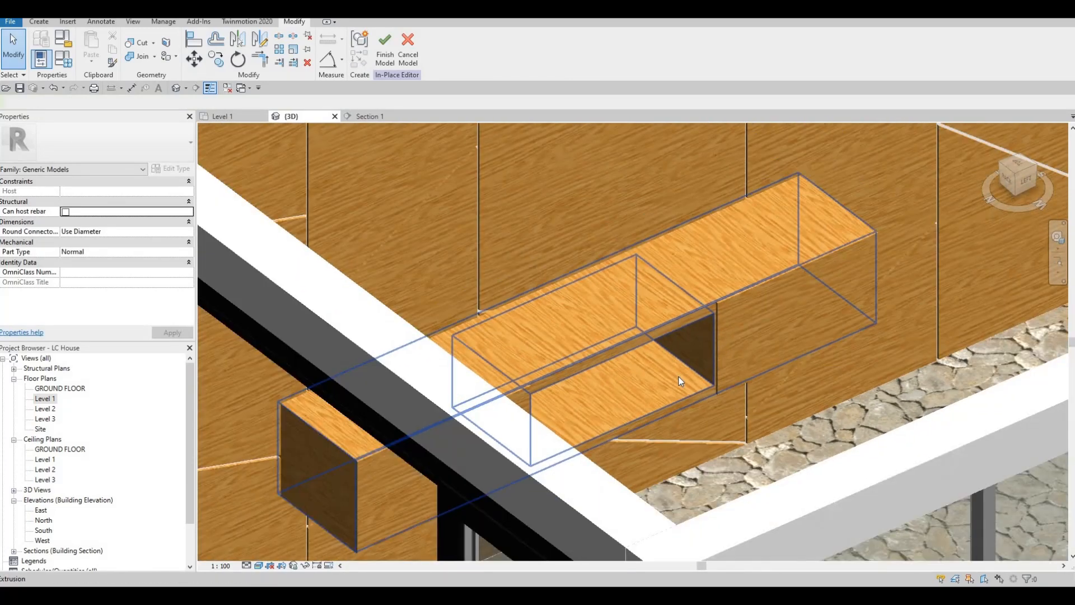
{"action": "scroll", "coordinate": [680, 382], "scroll_direction": "down", "scroll_amount": 2}
{"action": "scroll", "coordinate": [707, 383], "scroll_direction": "up", "scroll_amount": 6}
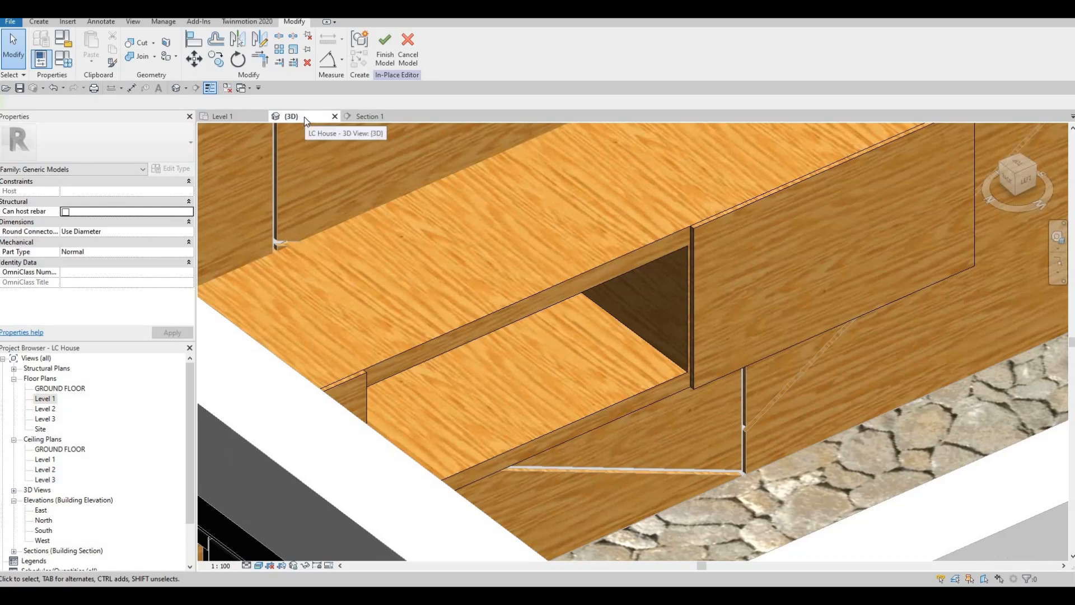
Start another extrusion in the Section 1 view with the front panels' face as its work plane
{"action": "left_click", "coordinate": [369, 117]}
{"action": "key", "text": "Escape"}
{"action": "key", "text": "Escape"}
{"action": "scroll", "coordinate": [490, 228], "scroll_direction": "down", "scroll_amount": 2}
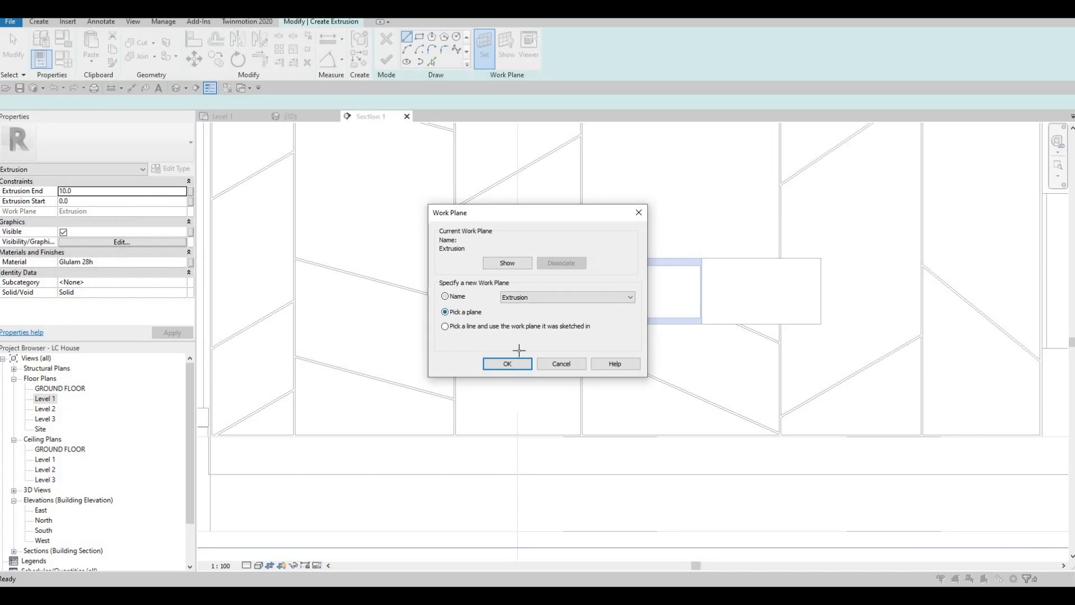
{"action": "key", "text": "Return"}
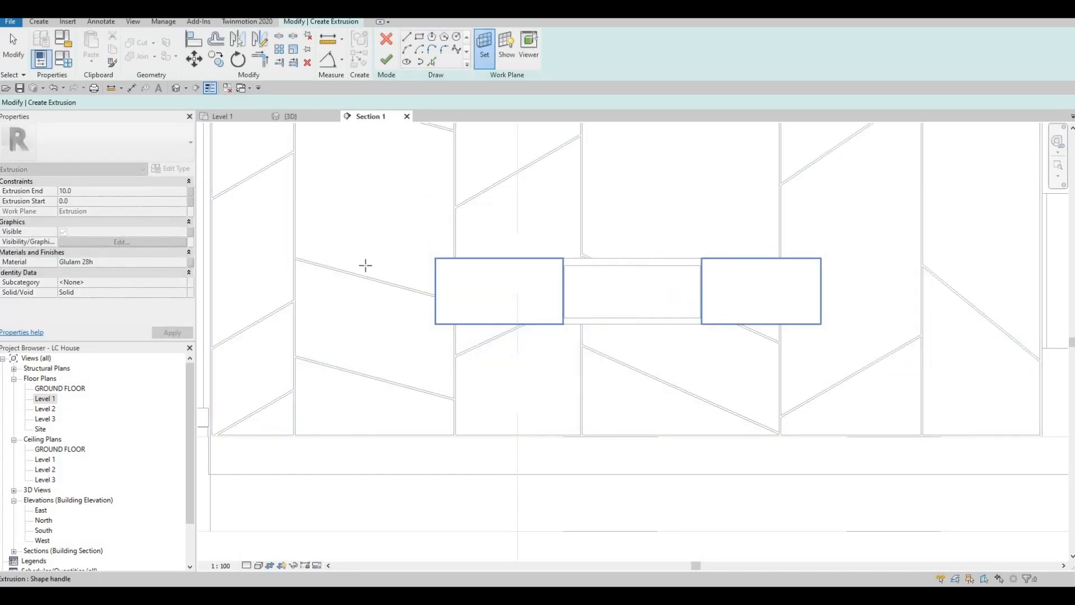
{"action": "left_click", "coordinate": [365, 266]}
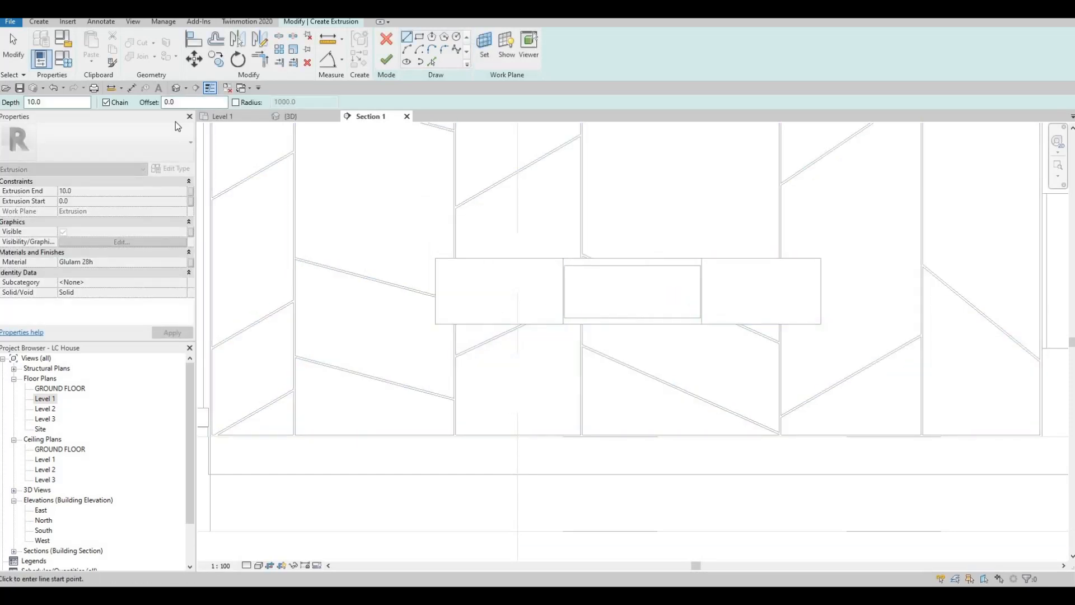
Add Aluminum 3003-H12 from the AEC Materials metal library to the project and assign it to the extrusion
{"action": "left_click", "coordinate": [168, 262]}
{"action": "left_click", "coordinate": [186, 262]}
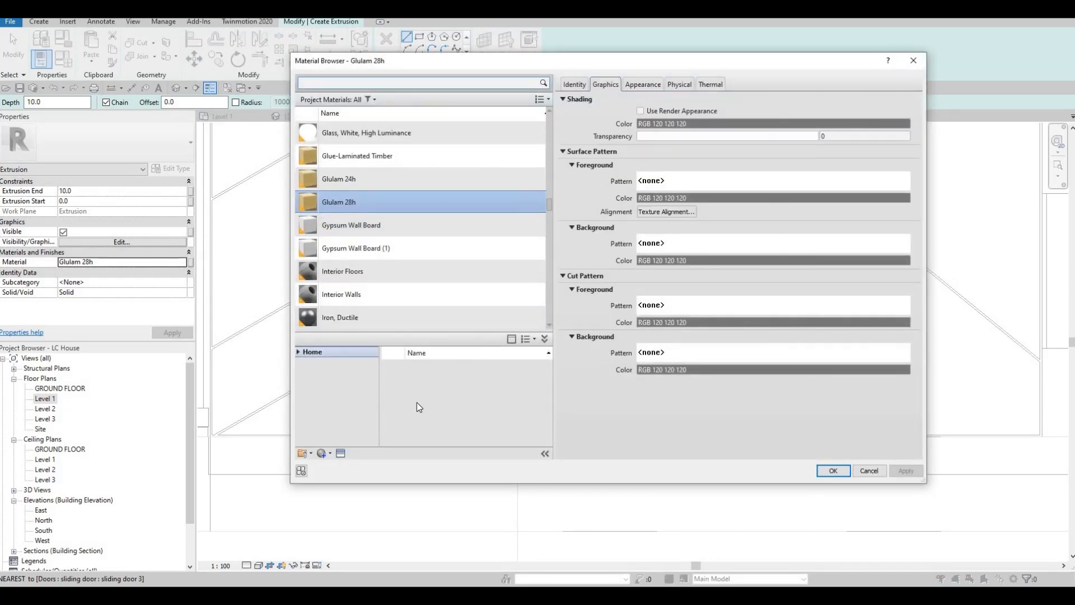
{"action": "left_click", "coordinate": [298, 353]}
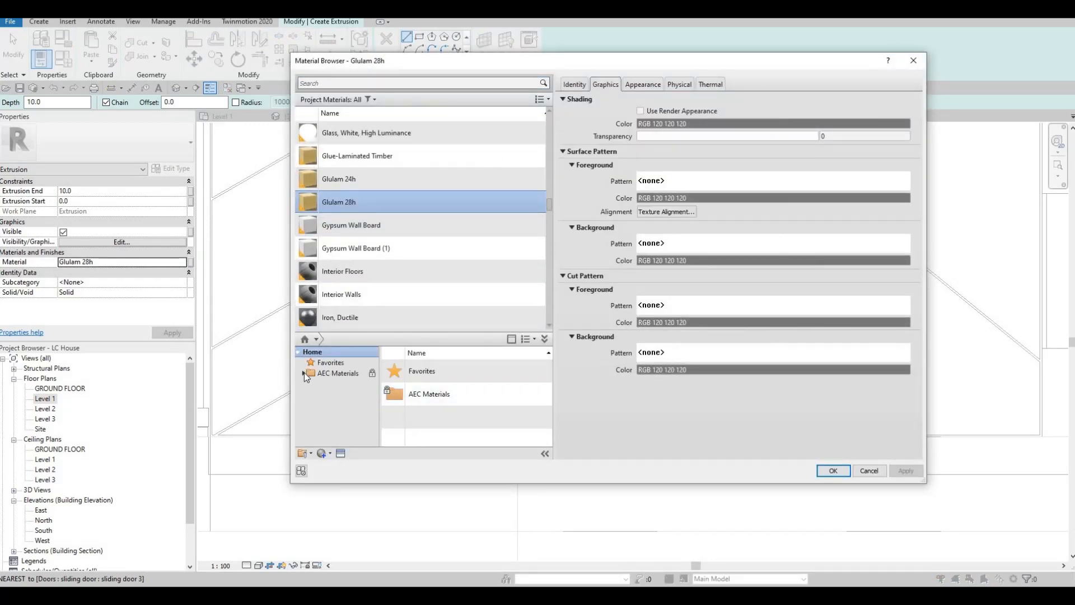
{"action": "left_click", "coordinate": [304, 373]}
{"action": "scroll", "coordinate": [334, 395], "scroll_direction": "down", "scroll_amount": 3}
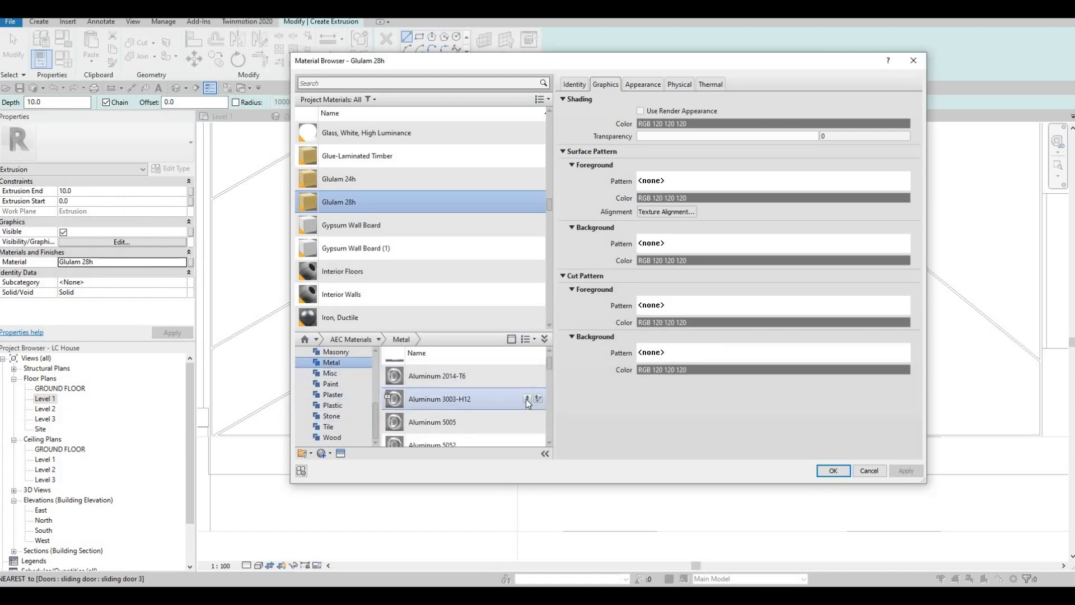
{"action": "left_click", "coordinate": [527, 398]}
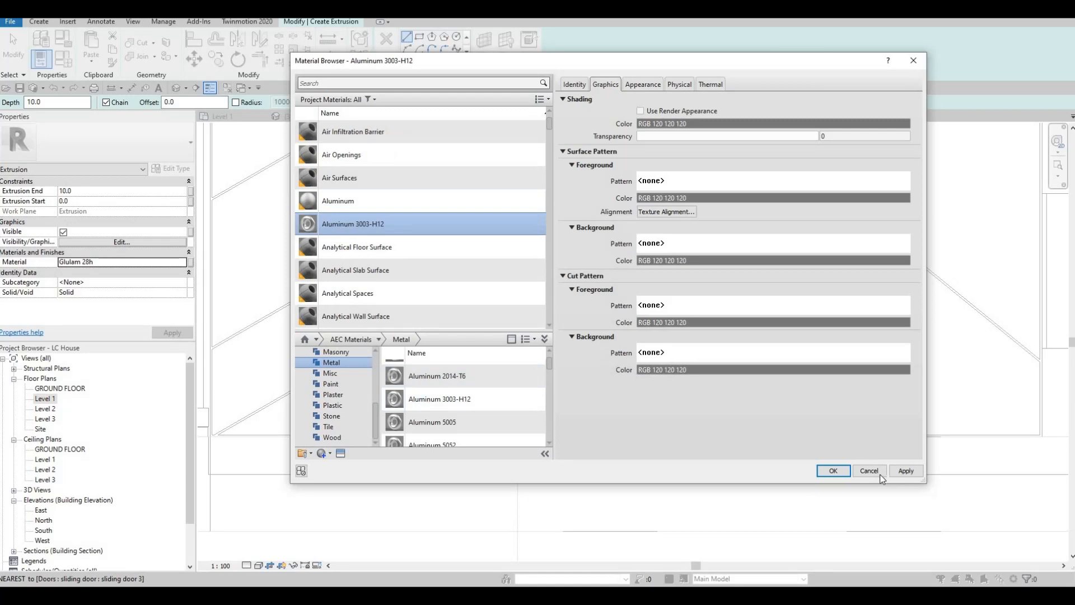
{"action": "left_click", "coordinate": [834, 471]}
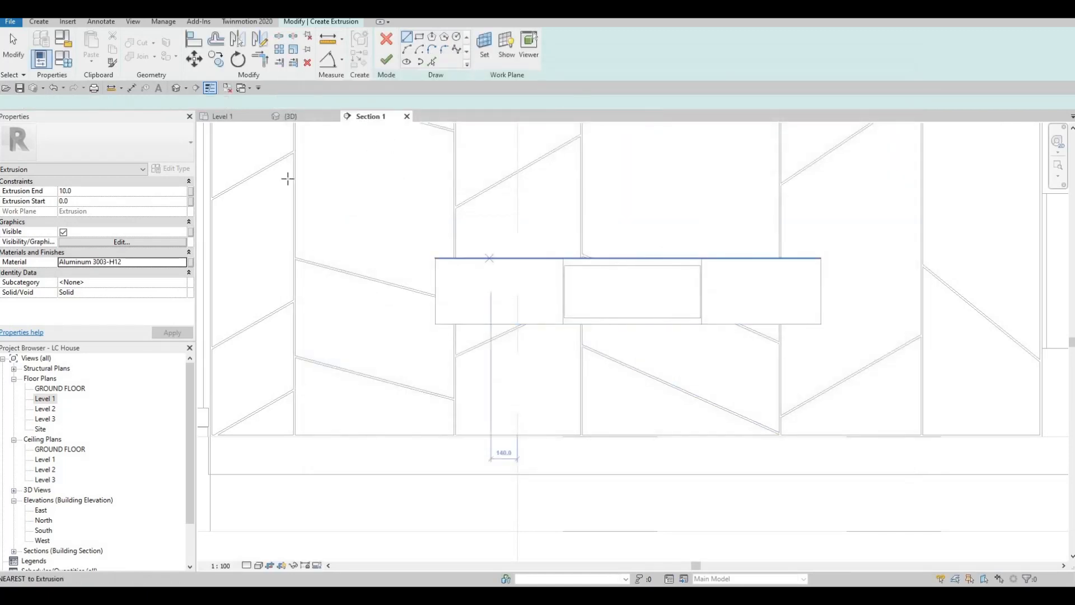
Set the aluminum extrusion's end to 5 mm
{"action": "left_click", "coordinate": [107, 193]}
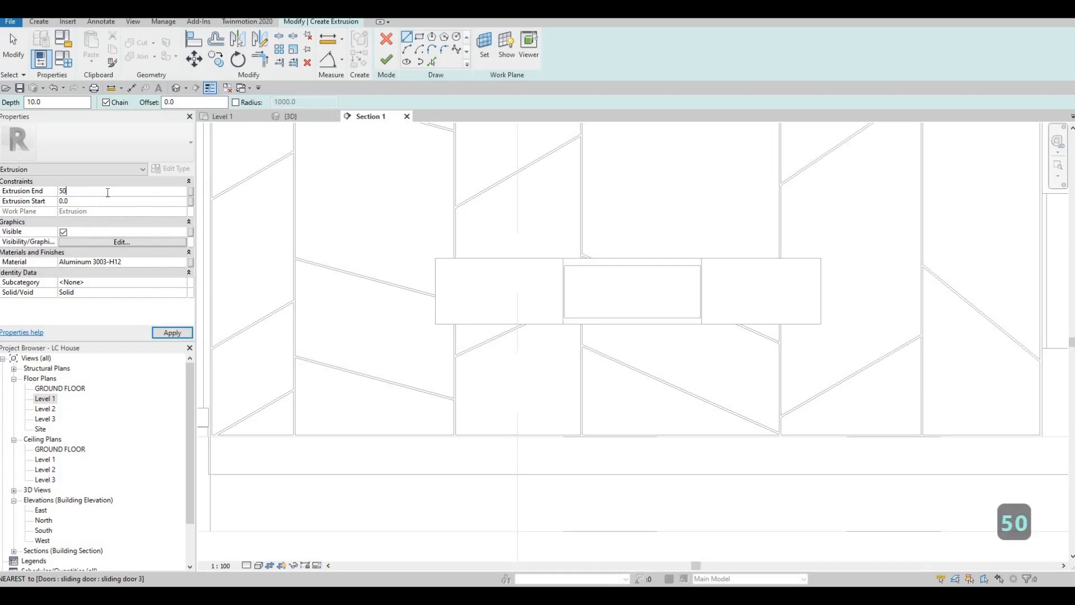
{"action": "type", "text": "50"}
{"action": "key", "text": "BackSpace"}
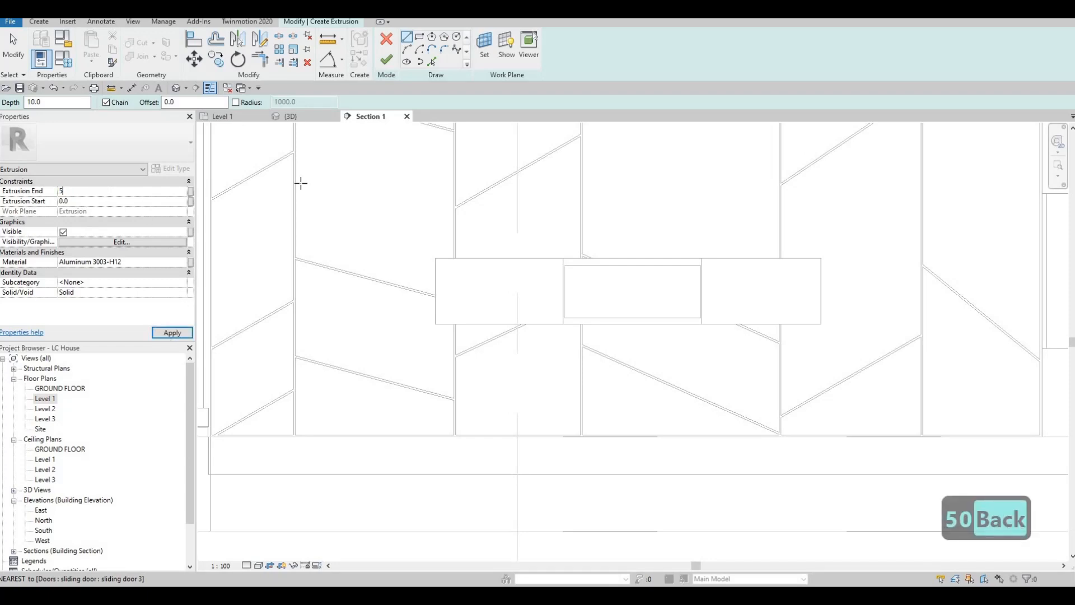
Draw a thin rectangular strip along the left front panel's bottom edge, spanning the panel's full width
{"action": "left_click", "coordinate": [420, 37]}
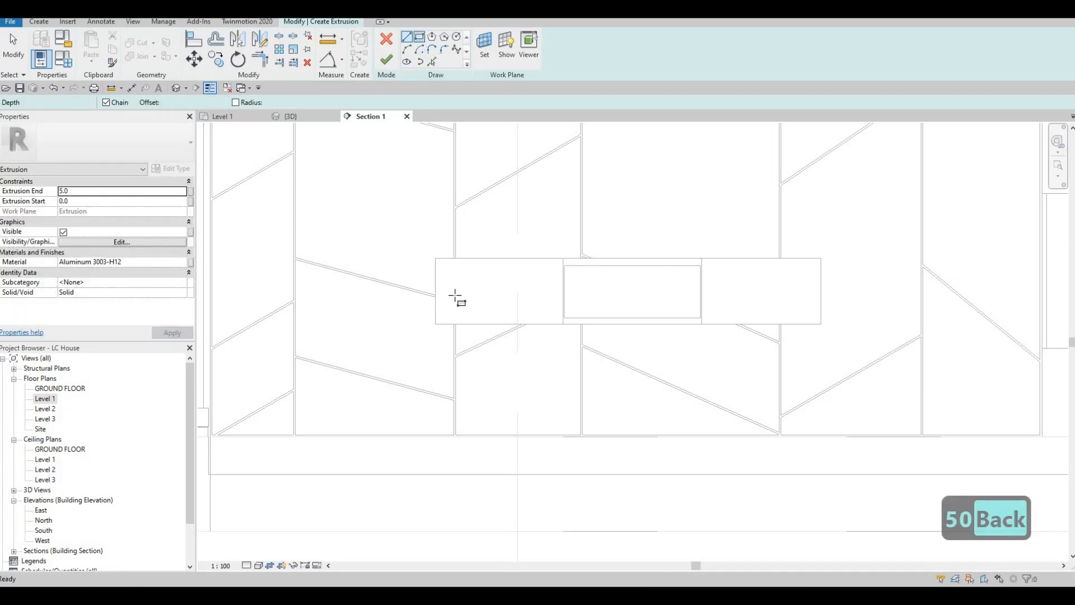
{"action": "scroll", "coordinate": [442, 342], "scroll_direction": "up", "scroll_amount": 5}
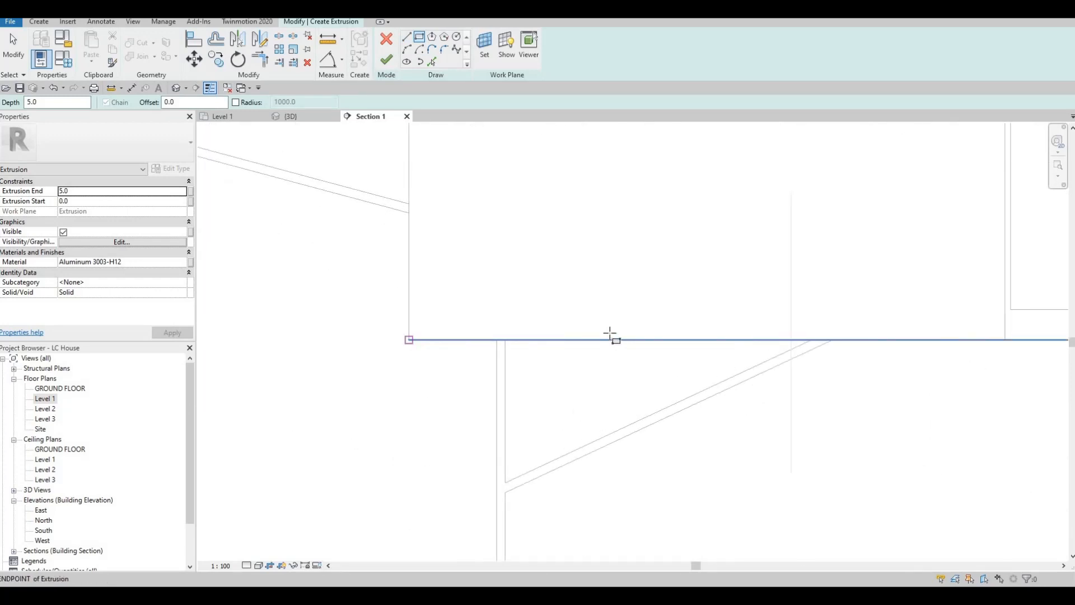
{"action": "middle_click_drag", "start_coordinate": [1001, 333], "coordinate": [799, 302]}
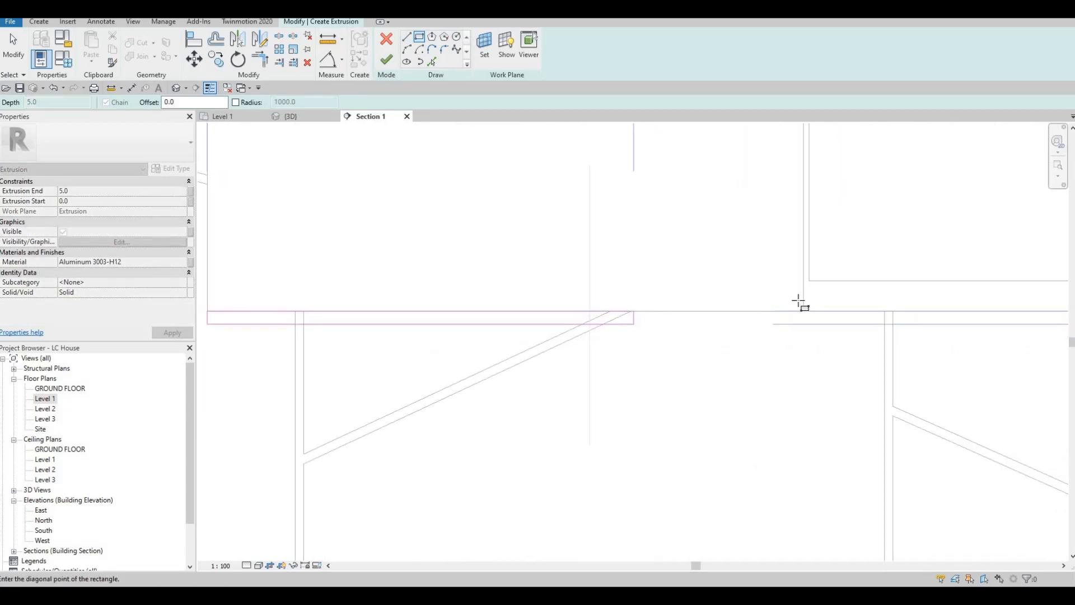
{"action": "scroll", "coordinate": [800, 302], "scroll_direction": "up", "scroll_amount": 1}
{"action": "left_click", "coordinate": [801, 302]}
{"action": "key", "text": "Escape"}
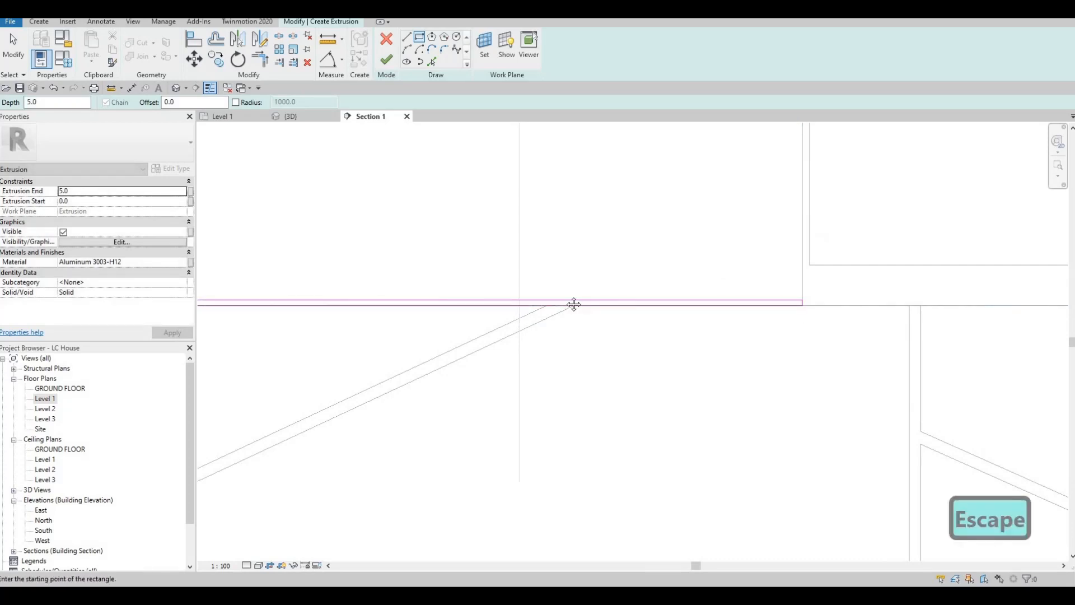
Draw a matching strip about 6 mm high along the full bottom edge of the right front panel
{"action": "scroll", "coordinate": [616, 310], "scroll_direction": "down", "scroll_amount": 3}
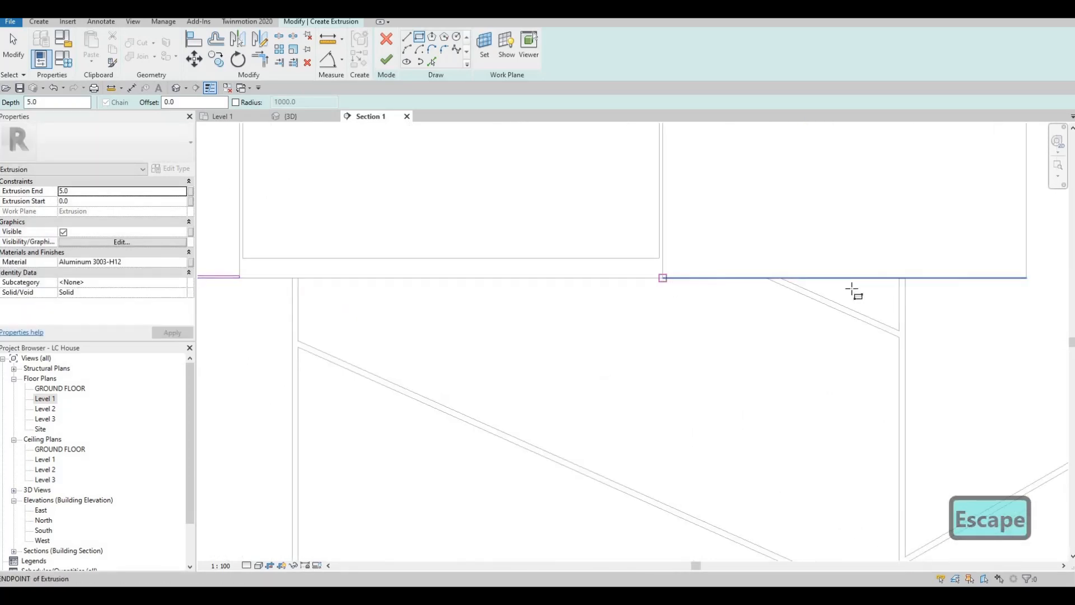
{"action": "left_click", "coordinate": [722, 274]}
{"action": "scroll", "coordinate": [761, 262], "scroll_direction": "up", "scroll_amount": 3}
{"action": "scroll", "coordinate": [763, 266], "scroll_direction": "up", "scroll_amount": 2}
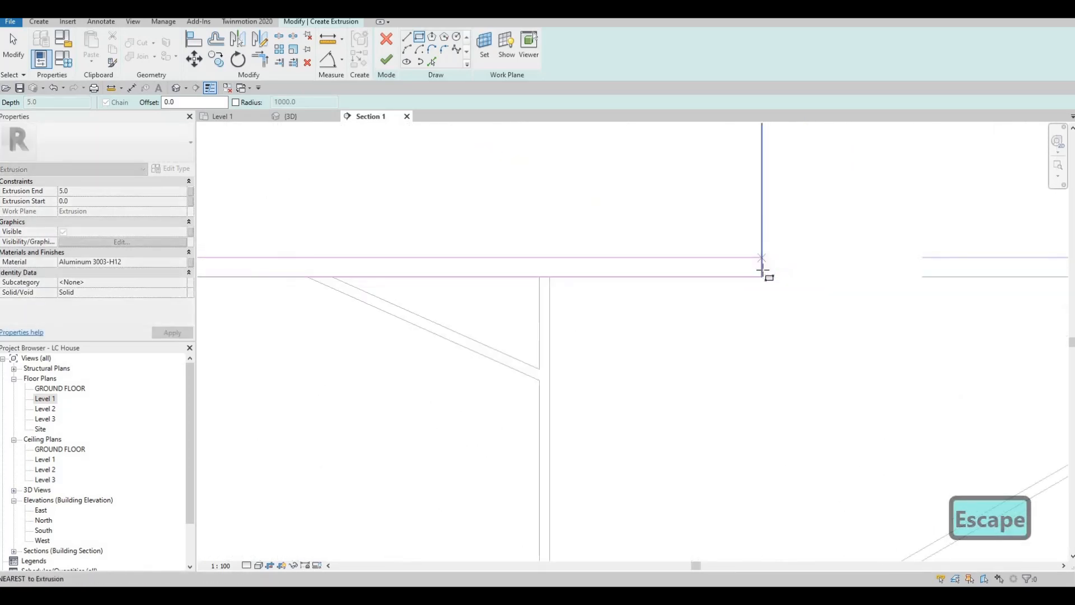
{"action": "left_click", "coordinate": [763, 273]}
{"action": "scroll", "coordinate": [499, 312], "scroll_direction": "down", "scroll_amount": 4}
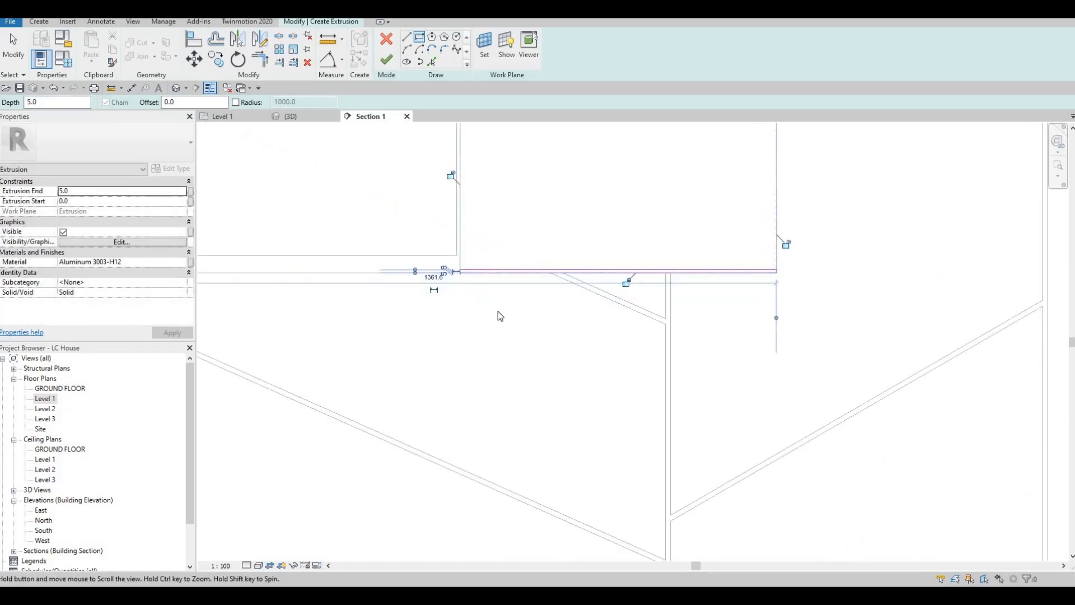
{"action": "key", "text": "Escape"}
{"action": "key", "text": "Escape"}
{"action": "key", "text": "Escape"}
Align the right aluminum strip's top edge with the left strip's top edge and finish the extrusion and the in-place model
{"action": "key", "text": "a"}
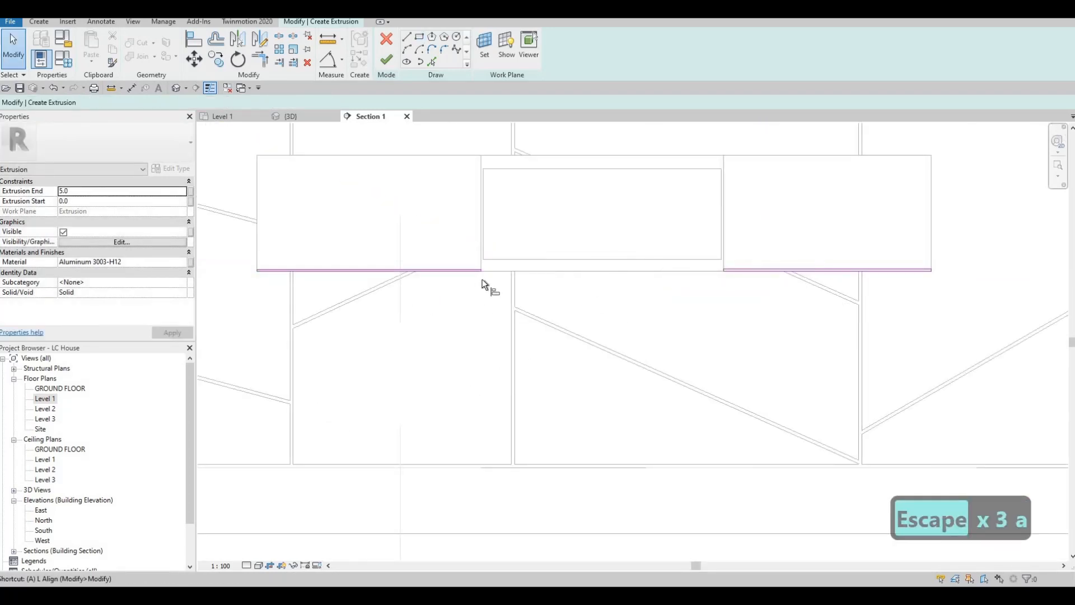
{"action": "key", "text": "l"}
{"action": "scroll", "coordinate": [476, 218], "scroll_direction": "up", "scroll_amount": 3}
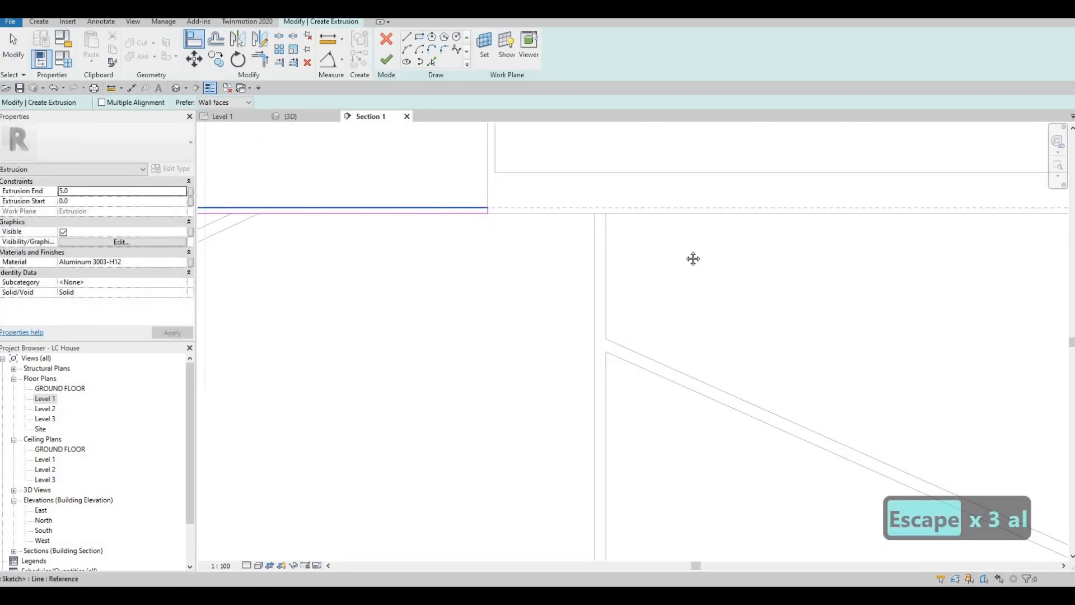
{"action": "middle_click_drag", "start_coordinate": [693, 259], "coordinate": [602, 236]}
{"action": "scroll", "coordinate": [603, 236], "scroll_direction": "down", "scroll_amount": 2}
{"action": "middle_click_drag", "start_coordinate": [918, 223], "coordinate": [685, 227]}
{"action": "left_click", "coordinate": [765, 210]}
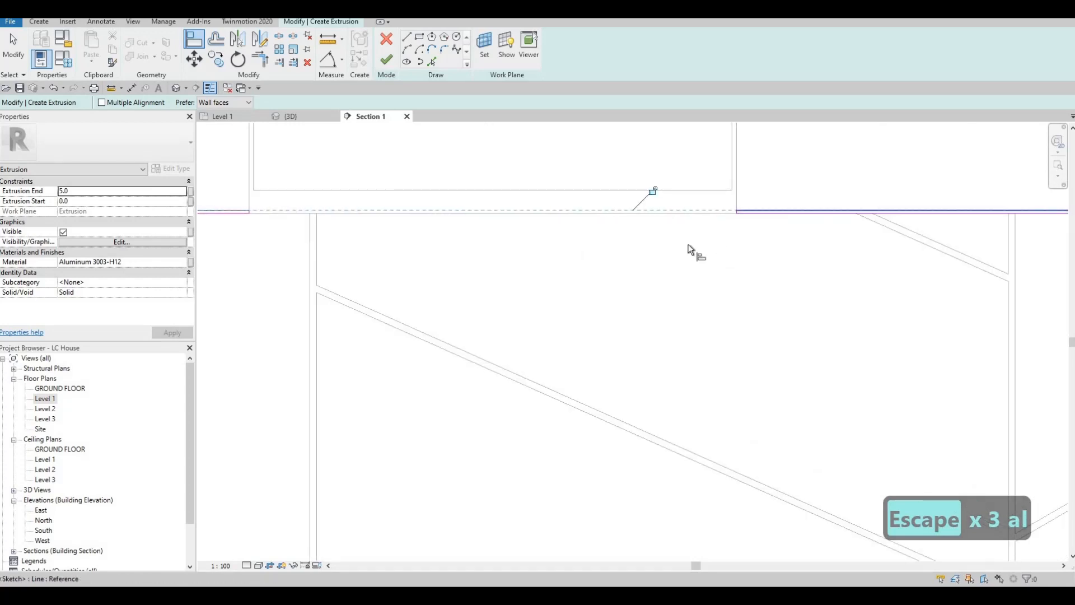
{"action": "key", "text": "Escape"}
{"action": "scroll", "coordinate": [593, 258], "scroll_direction": "down", "scroll_amount": 4}
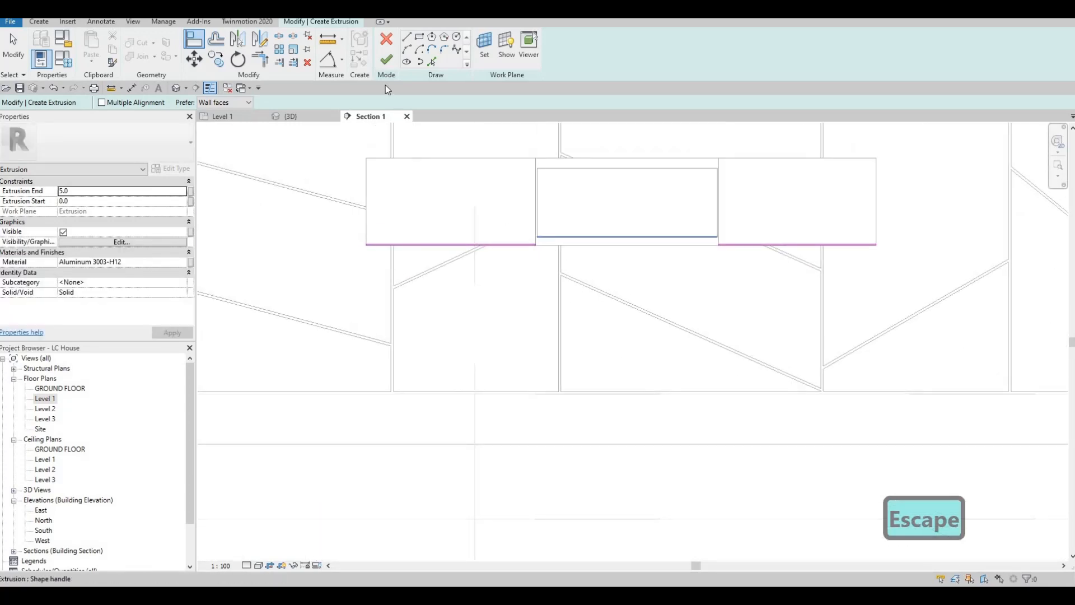
{"action": "key", "text": "Escape"}
{"action": "left_click", "coordinate": [387, 60]}
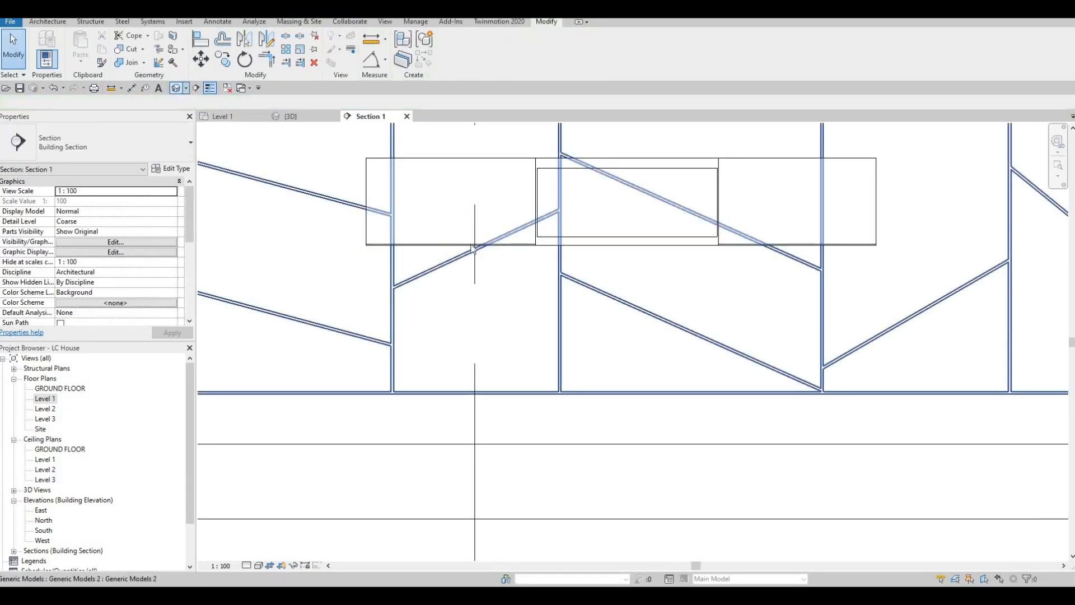
Examine the aluminum strips along the front panels of the wood box in the 3D view
{"action": "scroll", "coordinate": [596, 341], "scroll_direction": "down", "scroll_amount": 2}
{"action": "key", "text": "Escape"}
{"action": "key", "text": "Escape"}
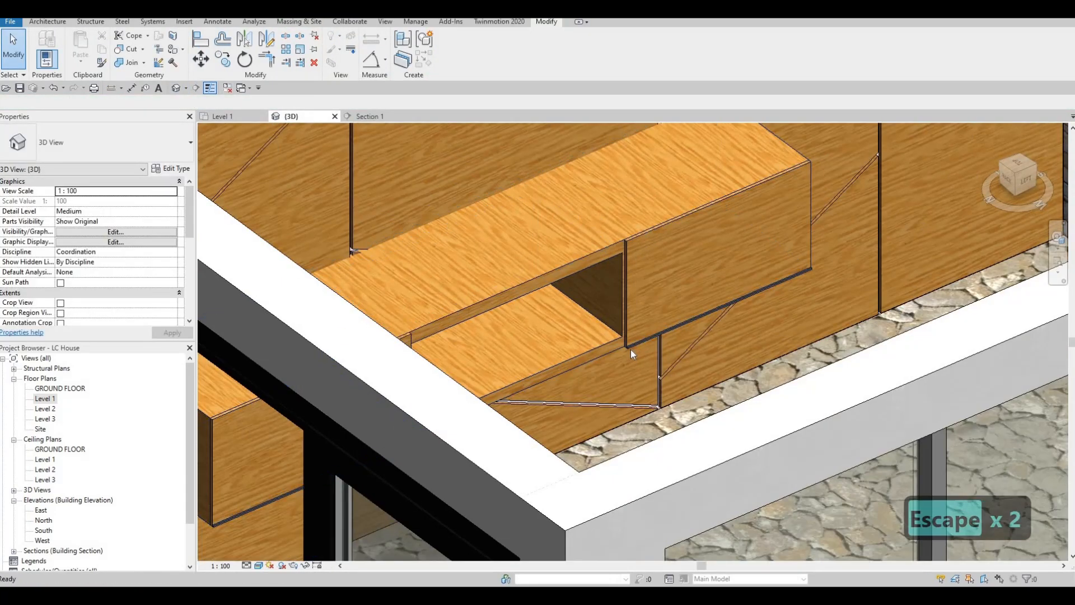
{"action": "scroll", "coordinate": [619, 335], "scroll_direction": "up", "scroll_amount": 5}
{"action": "left_click", "coordinate": [478, 330]}
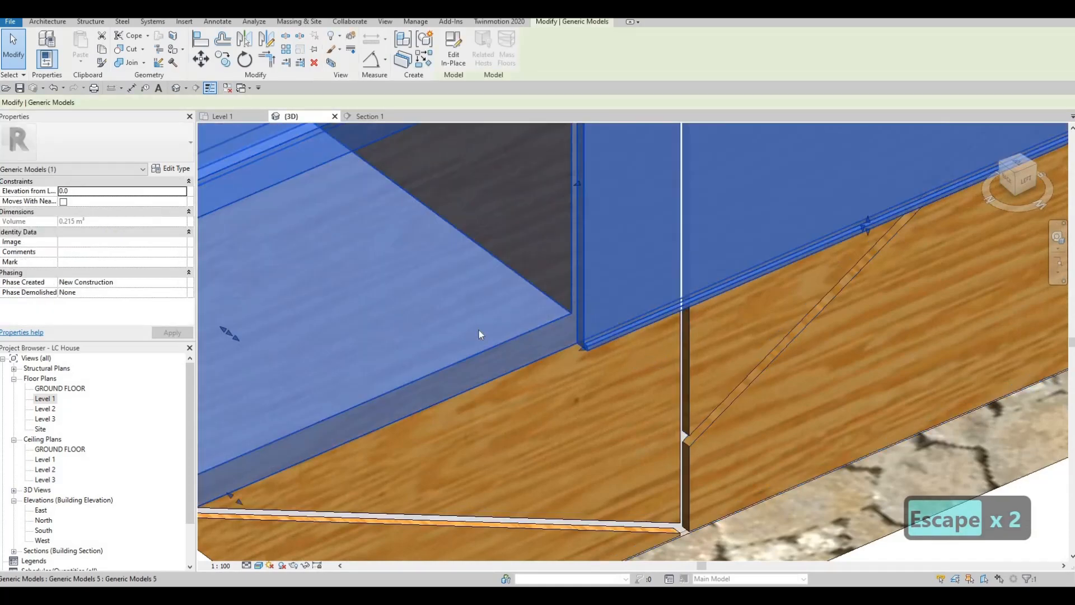
{"action": "scroll", "coordinate": [479, 334], "scroll_direction": "down", "scroll_amount": 5}
{"action": "key", "text": "Escape"}
{"action": "key", "text": "Escape"}
{"action": "middle_click_drag", "start_coordinate": [560, 359], "coordinate": [637, 298], "text": "shift"}
{"action": "key", "text": "Escape"}
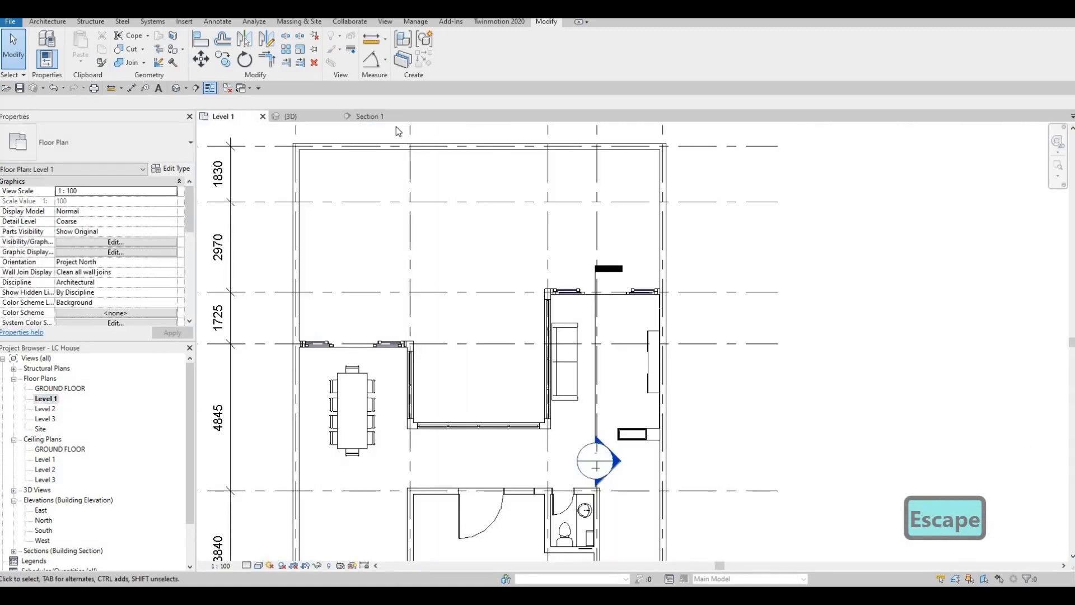
In Section 1, thicken the left aluminum strip by raising its top edge slightly while keeping its bottom edge in place
{"action": "left_click", "coordinate": [375, 119]}
{"action": "scroll", "coordinate": [480, 233], "scroll_direction": "up", "scroll_amount": 5}
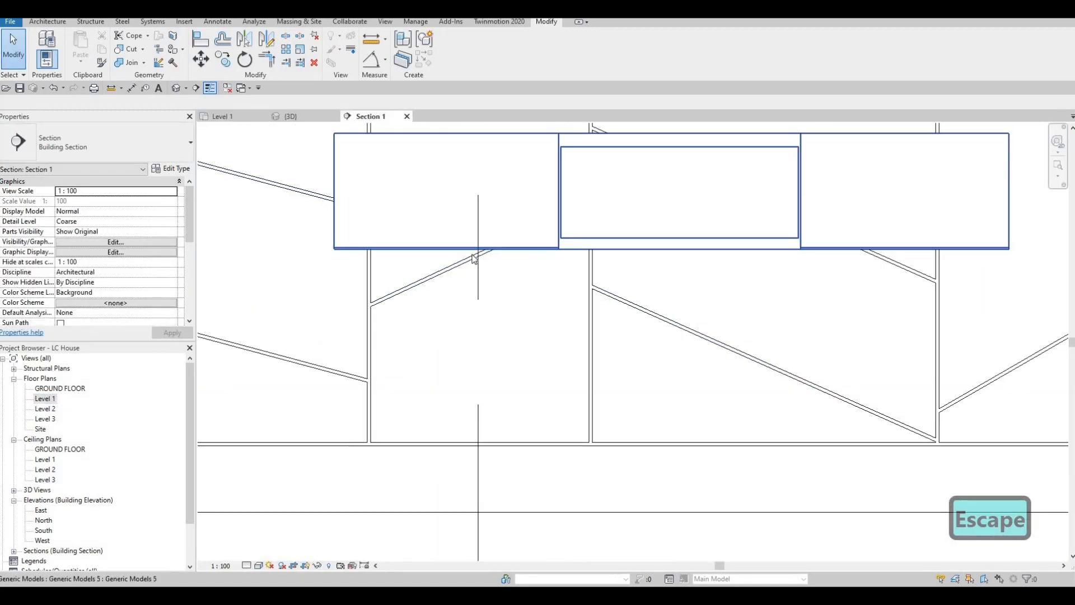
{"action": "left_click", "coordinate": [424, 255]}
{"action": "scroll", "coordinate": [420, 252], "scroll_direction": "up", "scroll_amount": 2}
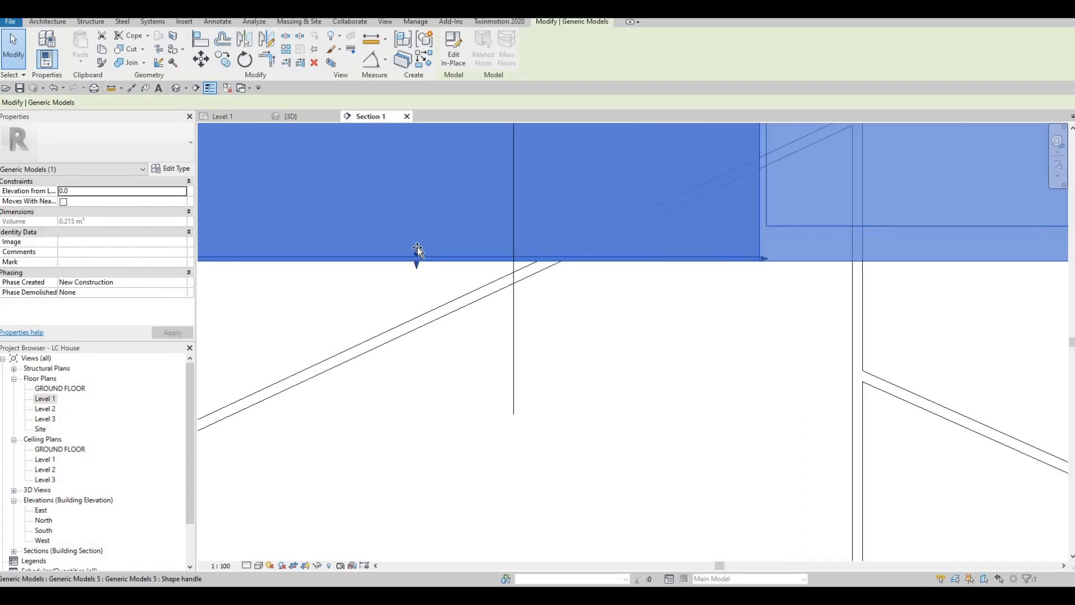
{"action": "key", "text": "Escape"}
{"action": "scroll", "coordinate": [504, 278], "scroll_direction": "down", "scroll_amount": 5}
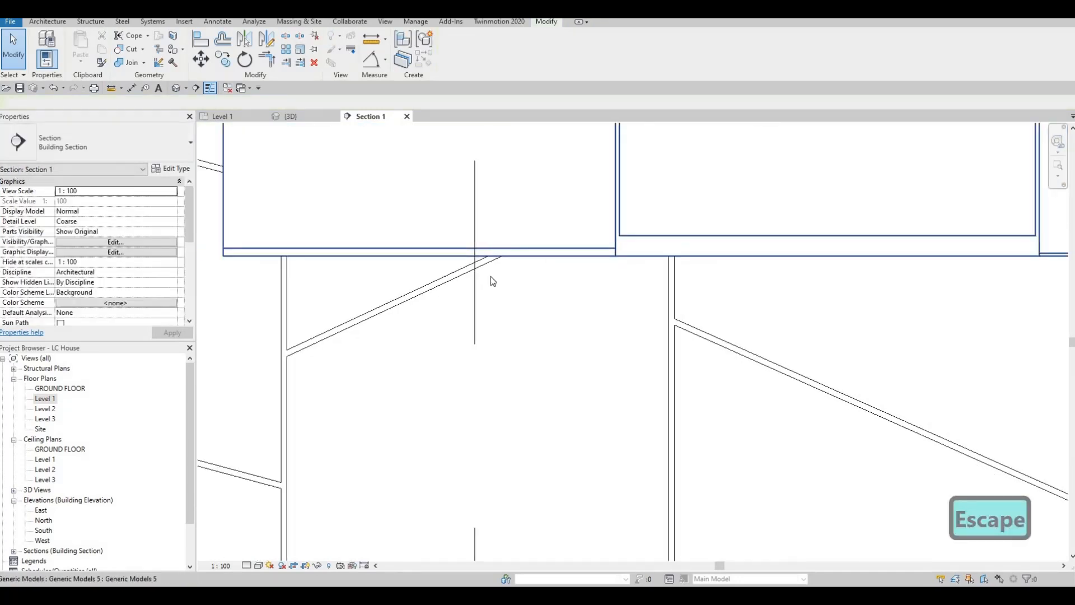
Align the top edge of the right front panel's strip with the top edge of the thickened left strip
{"action": "key", "text": "a"}
{"action": "key", "text": "l"}
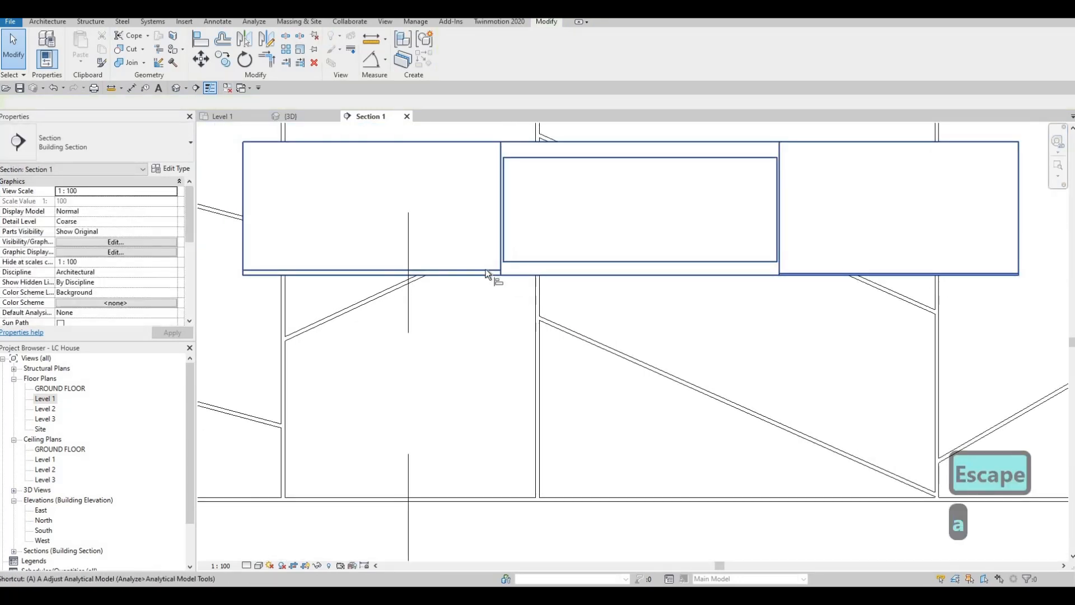
{"action": "scroll", "coordinate": [496, 268], "scroll_direction": "up", "scroll_amount": 2}
{"action": "middle_click_drag", "start_coordinate": [968, 277], "coordinate": [757, 274]}
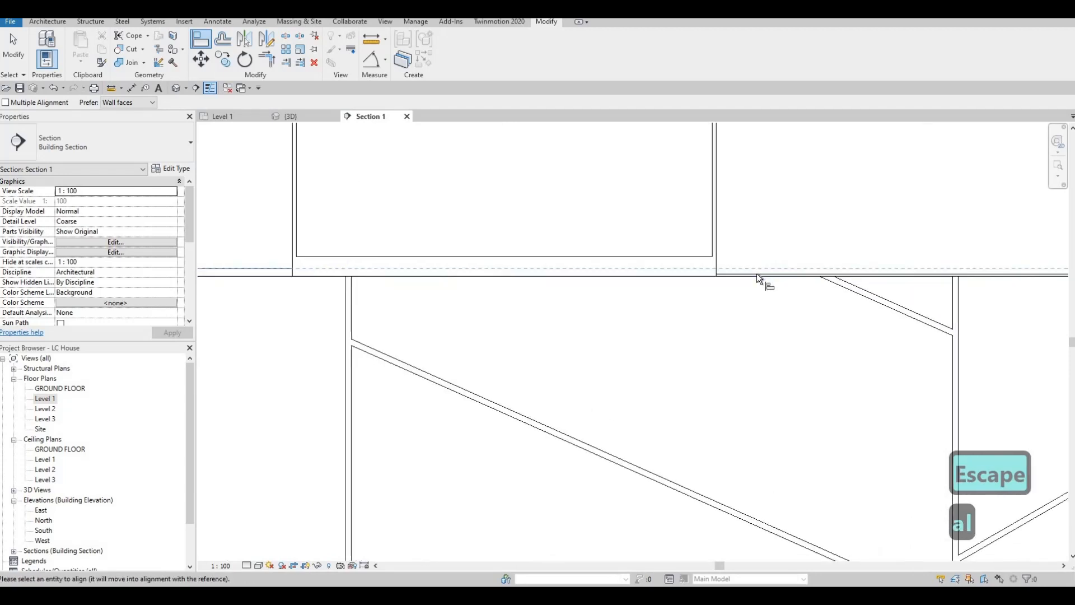
{"action": "scroll", "coordinate": [757, 273], "scroll_direction": "up", "scroll_amount": 2}
{"action": "left_click", "coordinate": [757, 274]}
{"action": "scroll", "coordinate": [688, 250], "scroll_direction": "down", "scroll_amount": 2}
{"action": "key", "text": "Escape"}
{"action": "key", "text": "Escape"}
{"action": "key", "text": "Escape"}
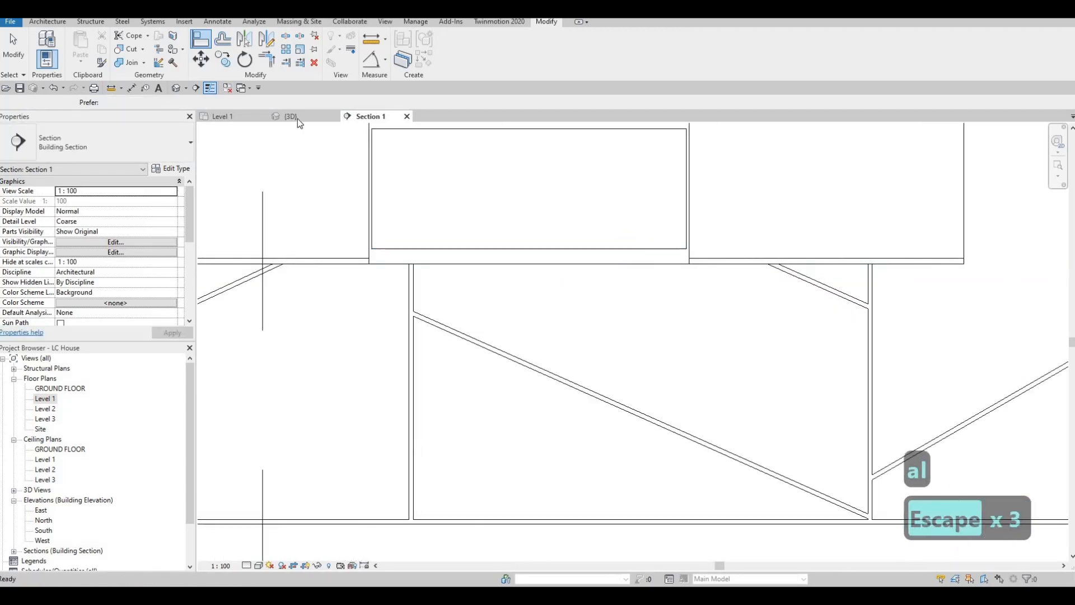
Inspect the thickened strips and the front of the wood box up close in the 3D view
{"action": "left_click", "coordinate": [297, 118]}
{"action": "key", "text": "Escape"}
{"action": "middle_click_drag", "start_coordinate": [675, 317], "coordinate": [597, 223], "text": "shift"}
{"action": "scroll", "coordinate": [577, 219], "scroll_direction": "up", "scroll_amount": 5}
{"action": "key", "text": "Escape"}
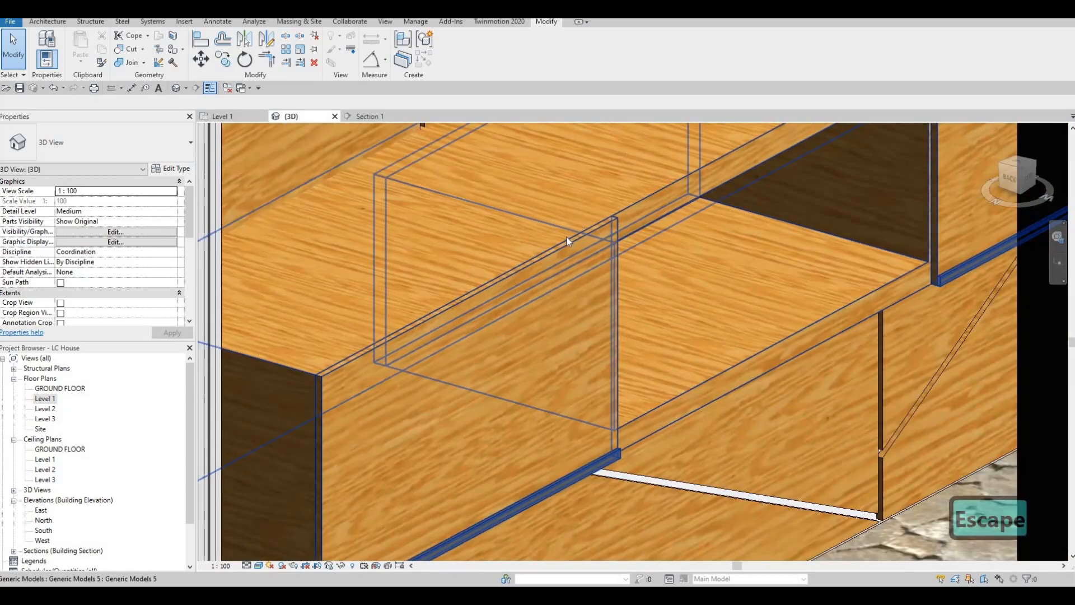
{"action": "key", "text": "Escape"}
{"action": "scroll", "coordinate": [583, 242], "scroll_direction": "down", "scroll_amount": 5}
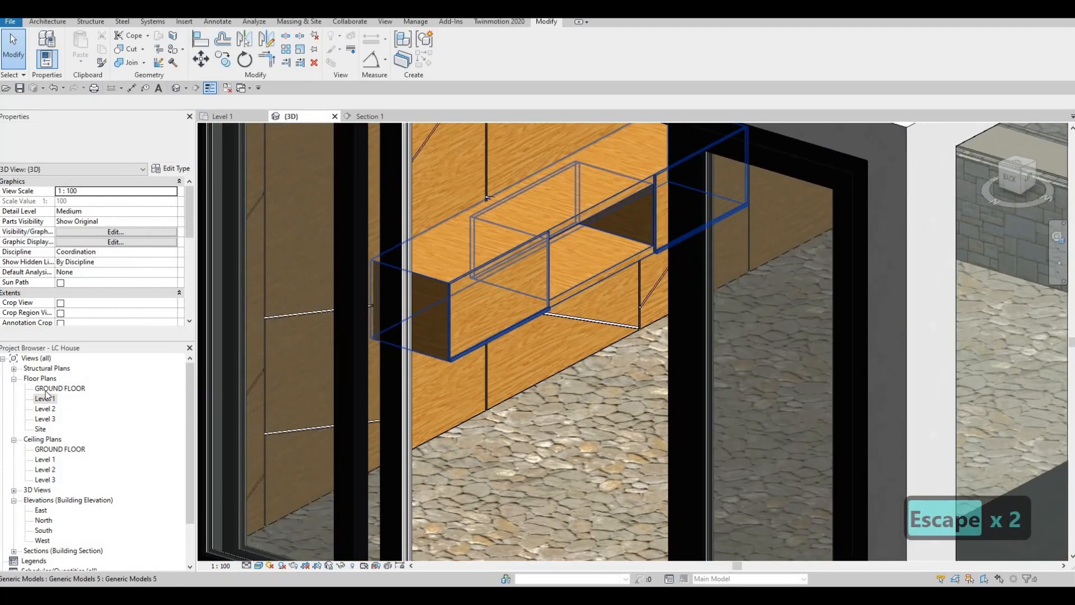
In the Level 1 plan, load the M_TV - Flat Screen family from the library's Furniture folder into the project
{"action": "left_click", "coordinate": [223, 116]}
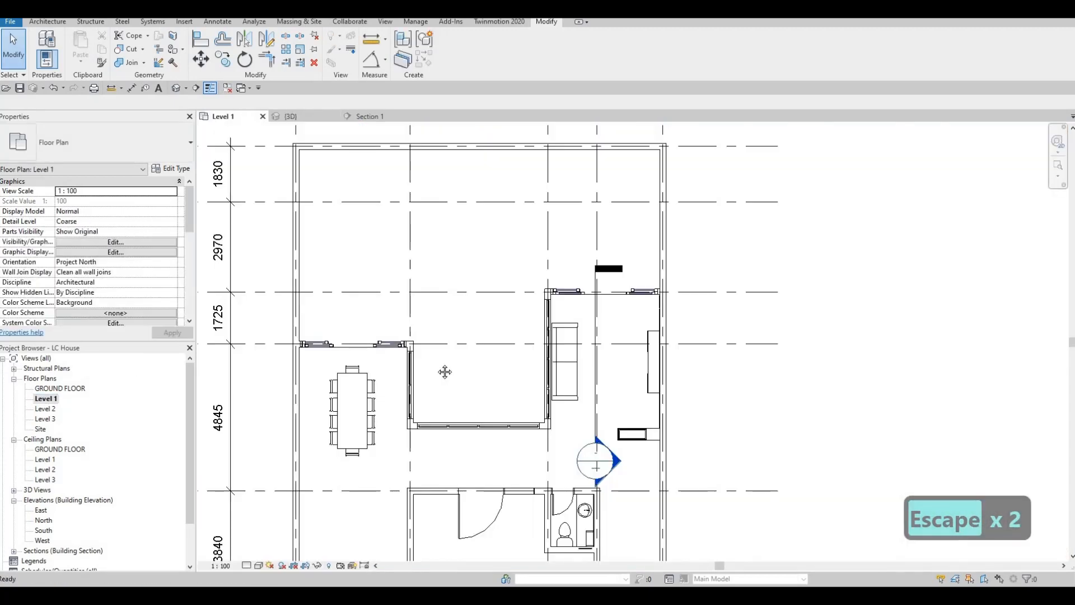
{"action": "scroll", "coordinate": [321, 347], "scroll_direction": "down", "scroll_amount": 2}
{"action": "middle_click_drag", "start_coordinate": [320, 347], "coordinate": [219, 285]}
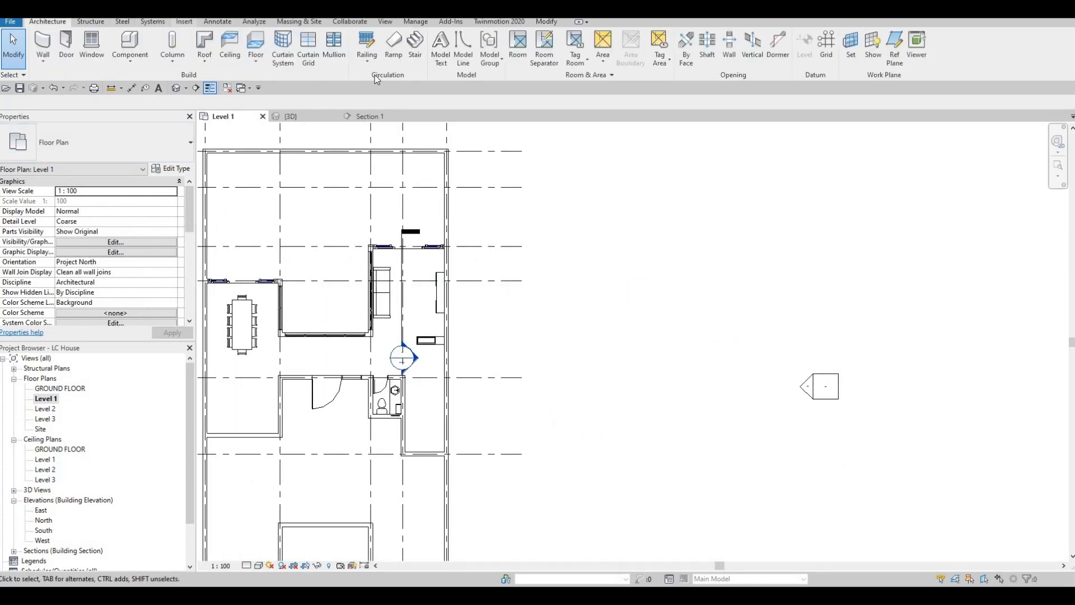
{"action": "left_click", "coordinate": [460, 45]}
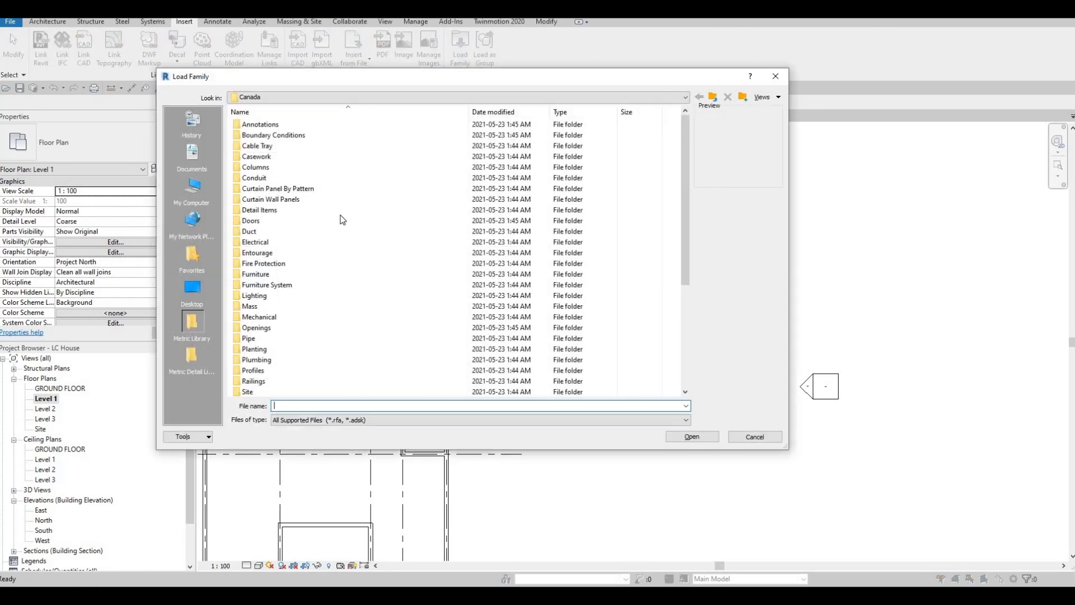
{"action": "left_click", "coordinate": [268, 275]}
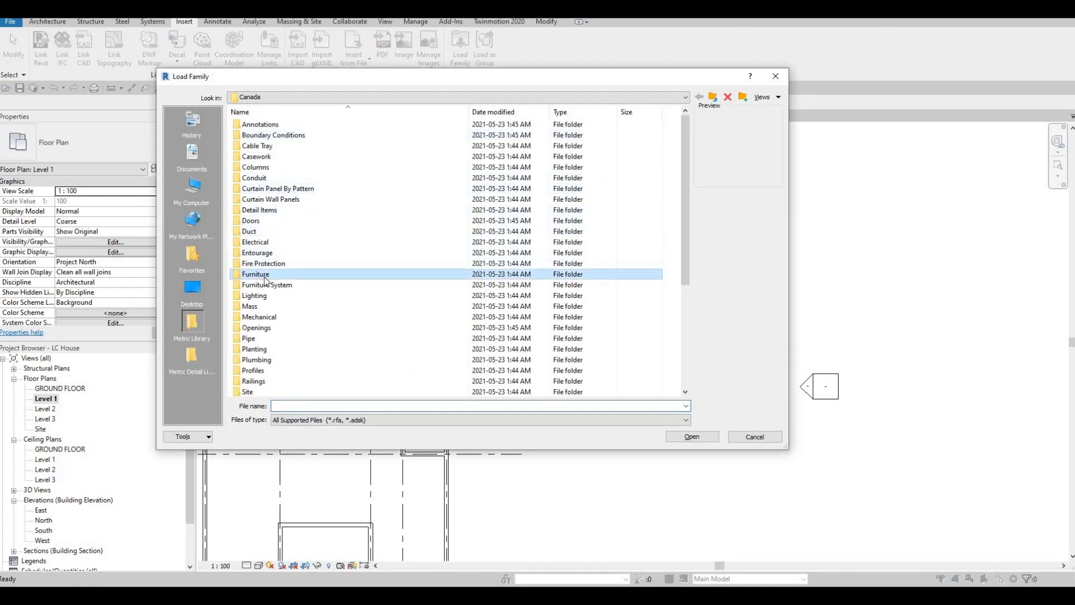
{"action": "key", "text": "Return"}
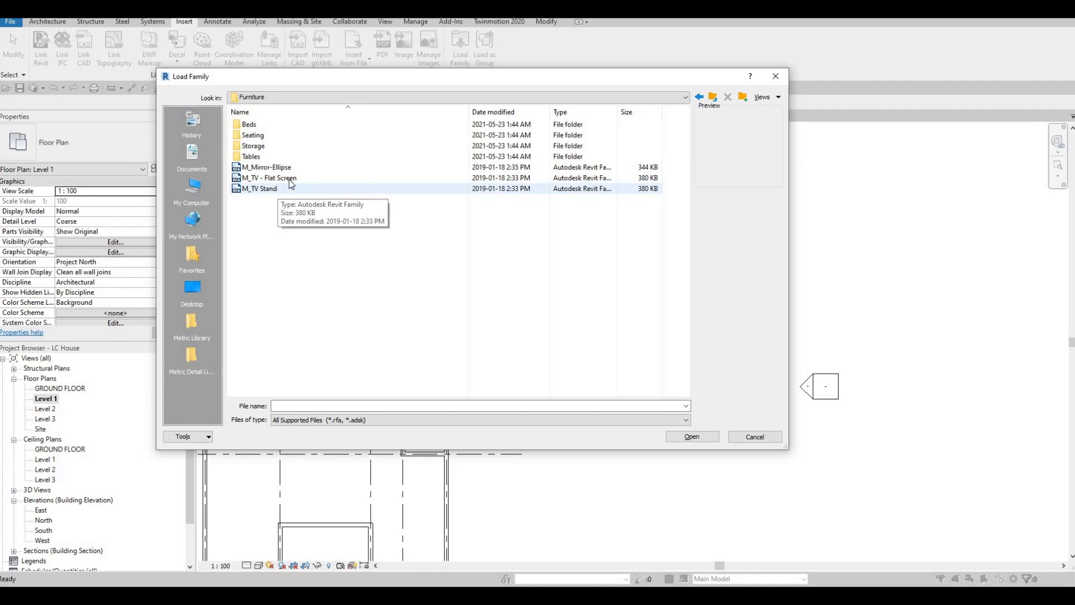
{"action": "left_click", "coordinate": [290, 179]}
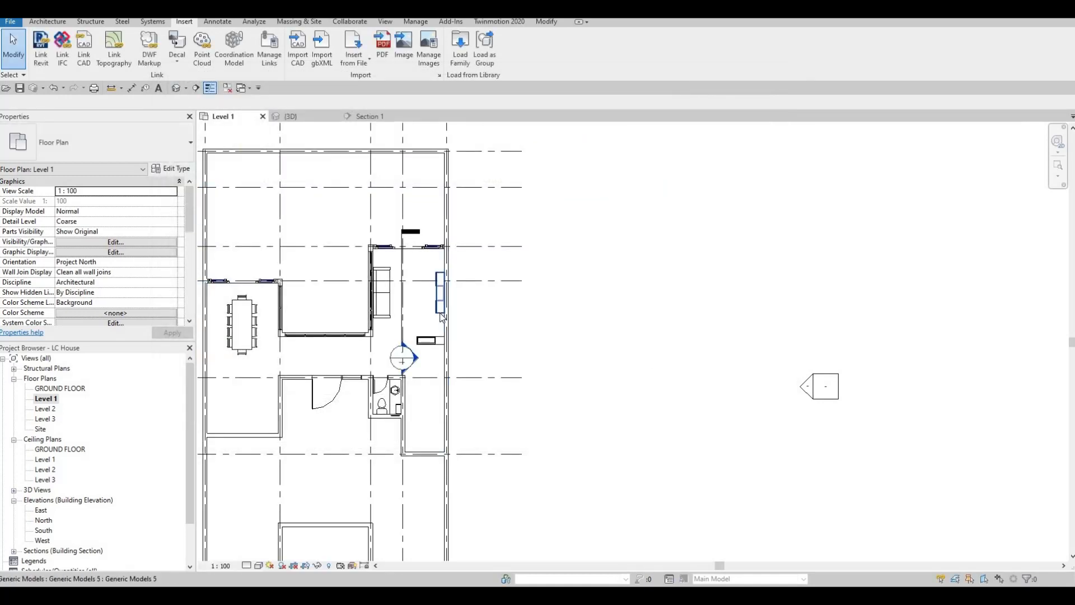
Place a 0810mm M_TV - Flat Screen in the Level 1 plan, rotated parallel to the wall and roughly centred against the wood box's front
{"action": "scroll", "coordinate": [436, 302], "scroll_direction": "up", "scroll_amount": 5}
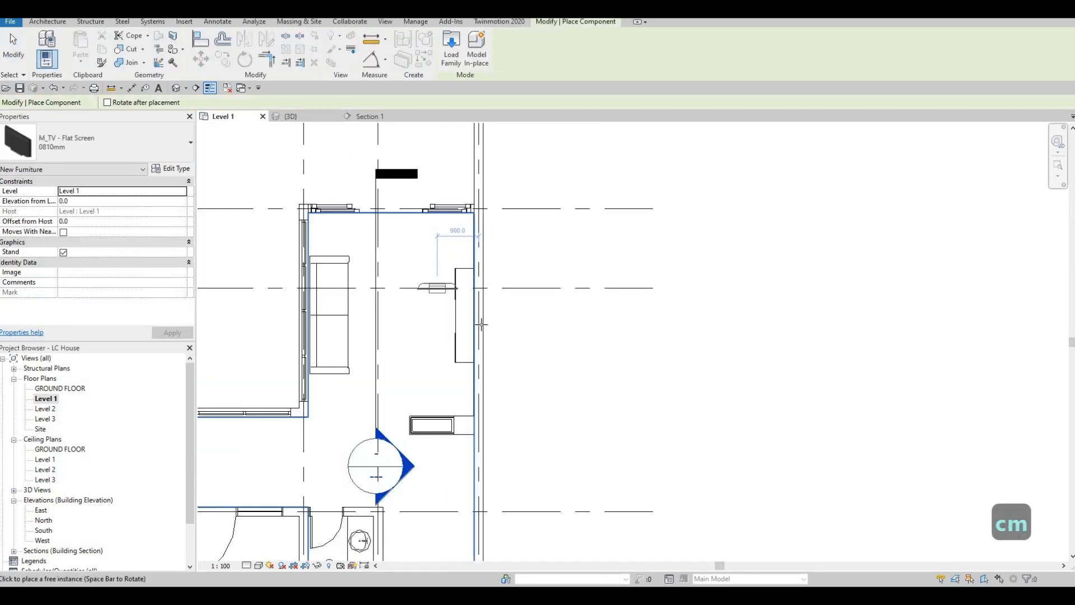
{"action": "key", "text": "space"}
{"action": "key", "text": "space"}
{"action": "key", "text": "space"}
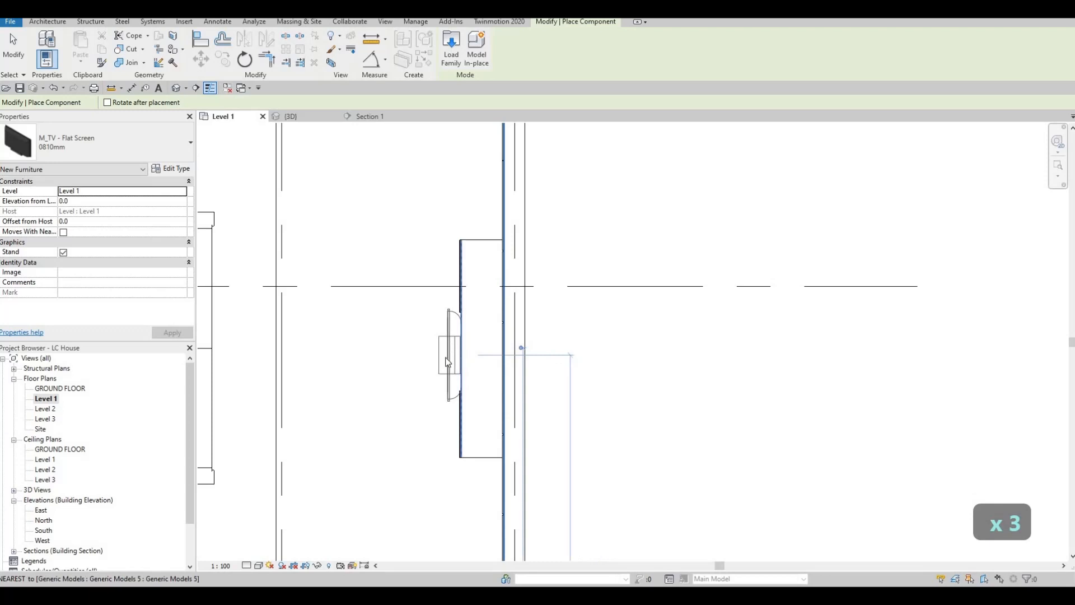
{"action": "key", "text": "Escape"}
{"action": "key", "text": "Escape"}
{"action": "key", "text": "Escape"}
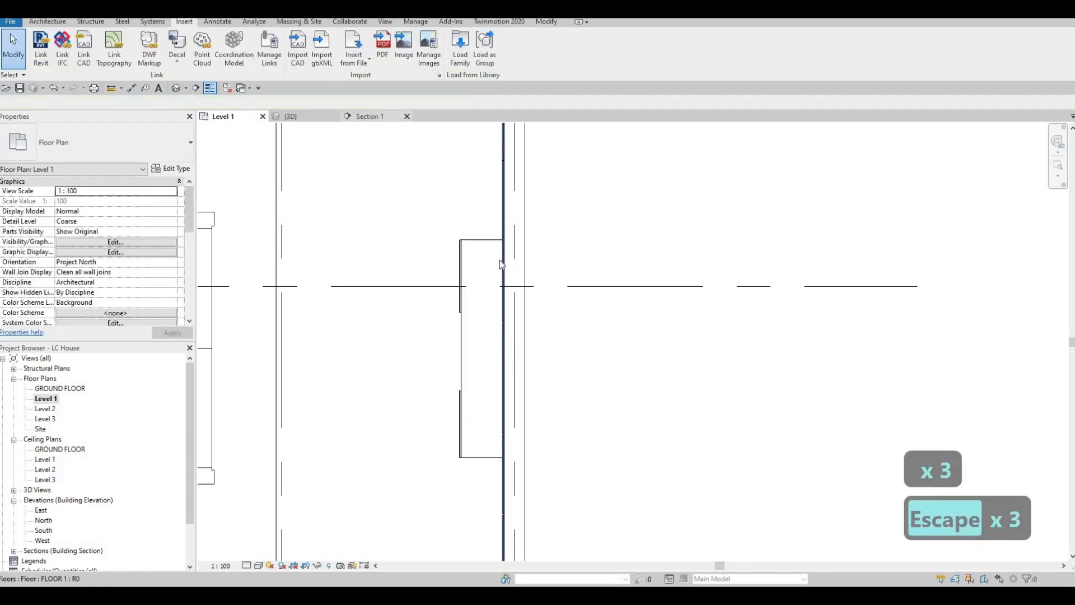
In Section 1, move the TV up the panelled wall above the wood box, to an elevation of about 1059 mm
{"action": "left_click", "coordinate": [370, 117]}
{"action": "scroll", "coordinate": [499, 278], "scroll_direction": "down", "scroll_amount": 5}
{"action": "middle_click_drag", "start_coordinate": [514, 285], "coordinate": [515, 322]}
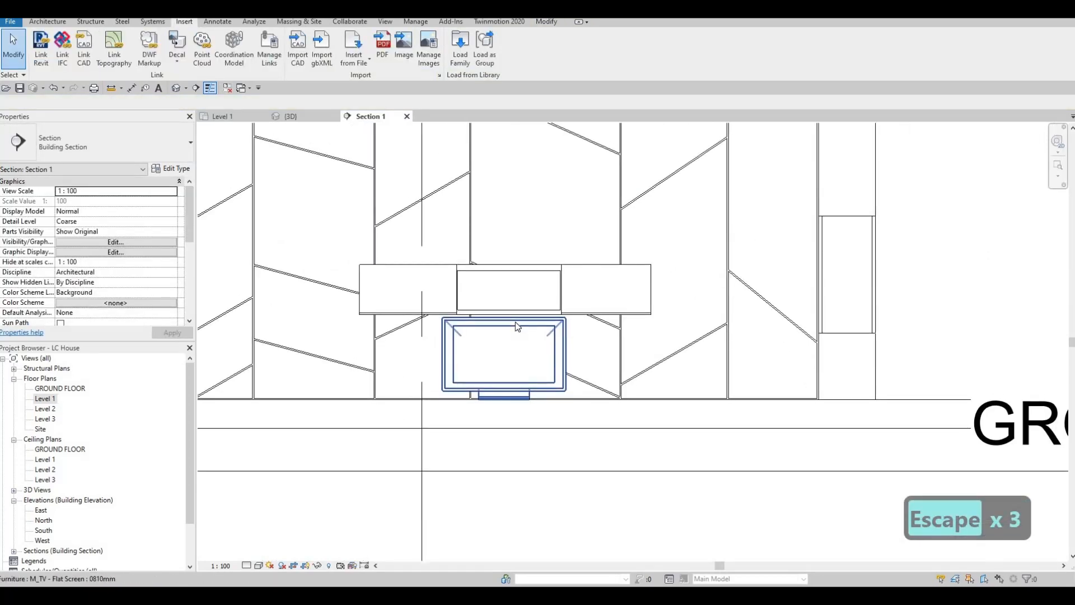
{"action": "left_click_drag", "start_coordinate": [517, 327], "coordinate": [513, 233]}
{"action": "key", "text": "Escape"}
{"action": "key", "text": "Escape"}
{"action": "key", "text": "Escape"}
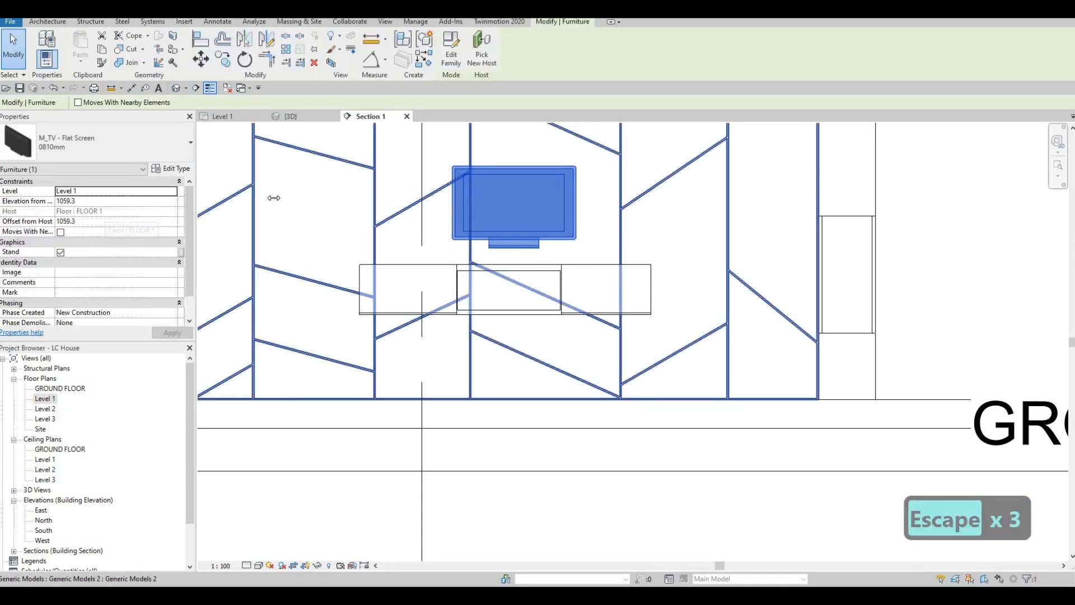
Set the Diagonal of the TV's 0810mm type to 2500 mm
{"action": "left_click", "coordinate": [171, 168]}
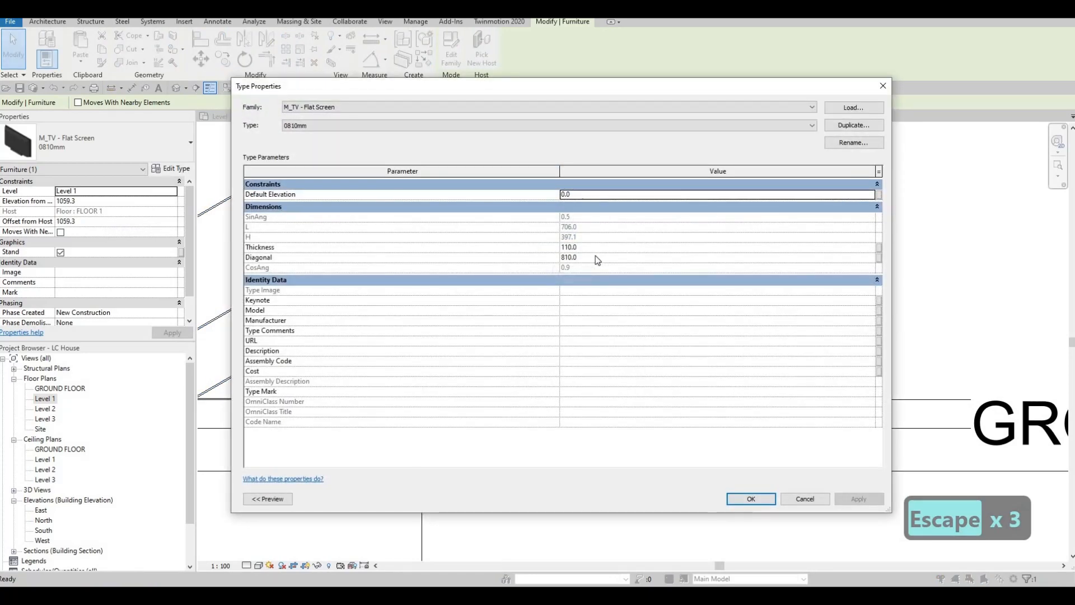
{"action": "left_click", "coordinate": [597, 258]}
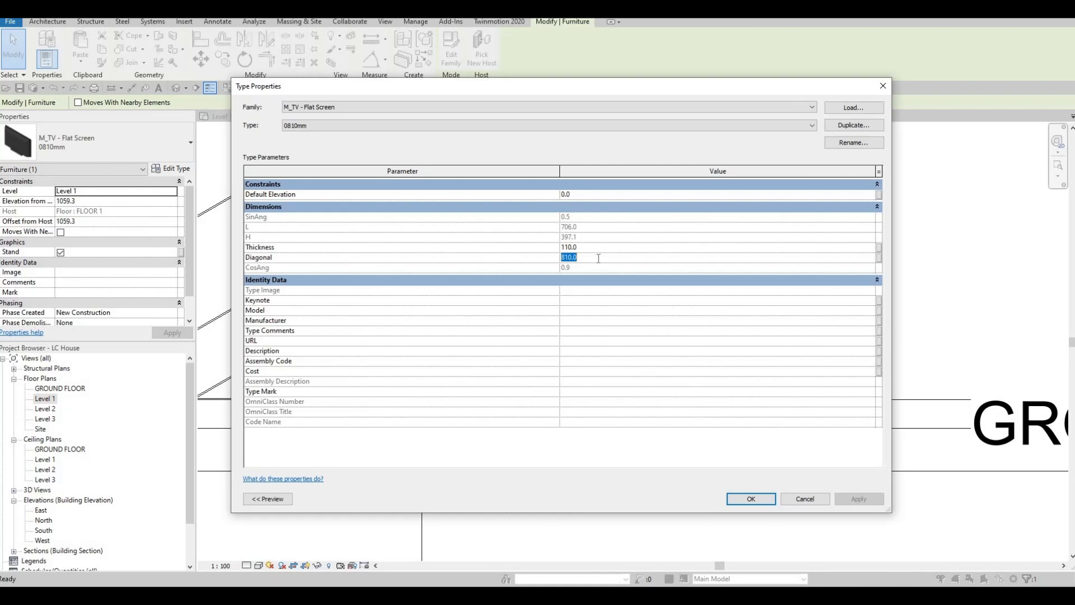
{"action": "type", "text": "2500"}
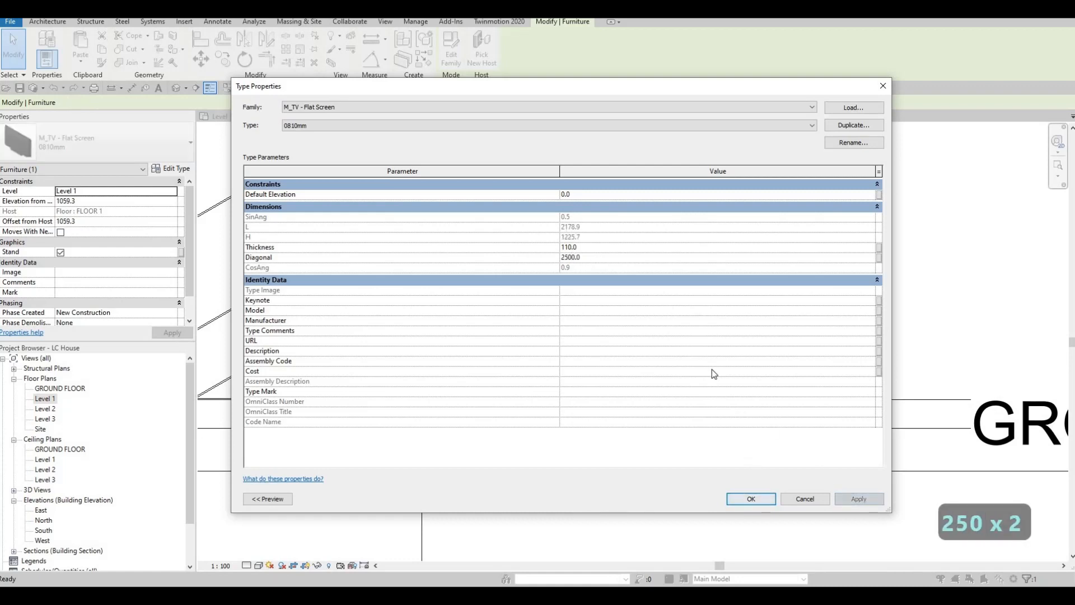
{"action": "left_click", "coordinate": [767, 496]}
{"action": "key", "text": "Escape"}
{"action": "key", "text": "Escape"}
{"action": "scroll", "coordinate": [588, 361], "scroll_direction": "down", "scroll_amount": 1}
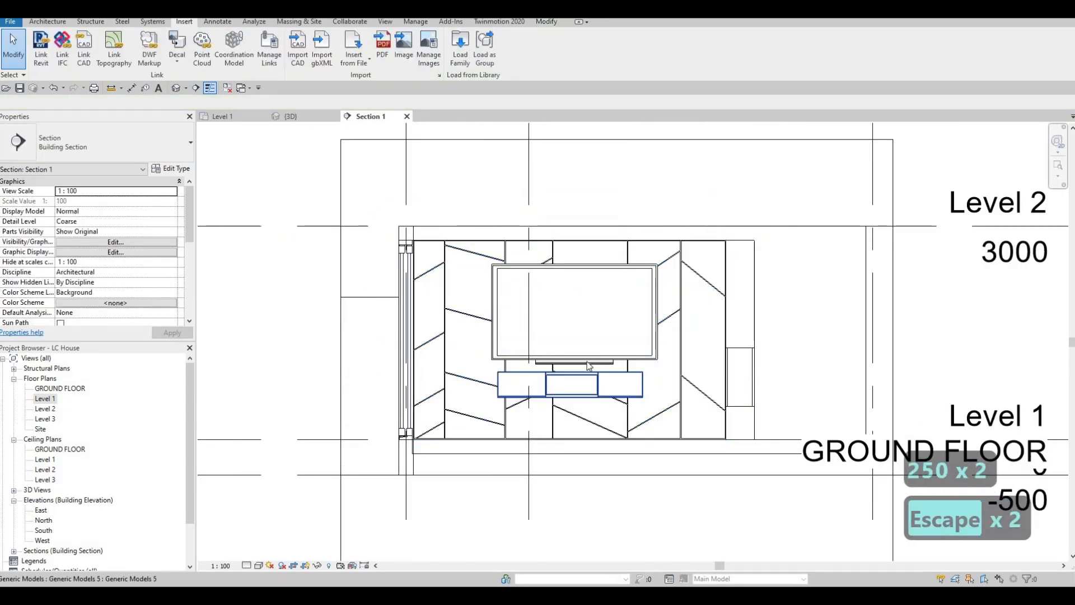
Check the enlarged TV's size and its base above the wood box in the section and in the 3D view
{"action": "scroll", "coordinate": [593, 361], "scroll_direction": "up", "scroll_amount": 2}
{"action": "left_click", "coordinate": [592, 381]}
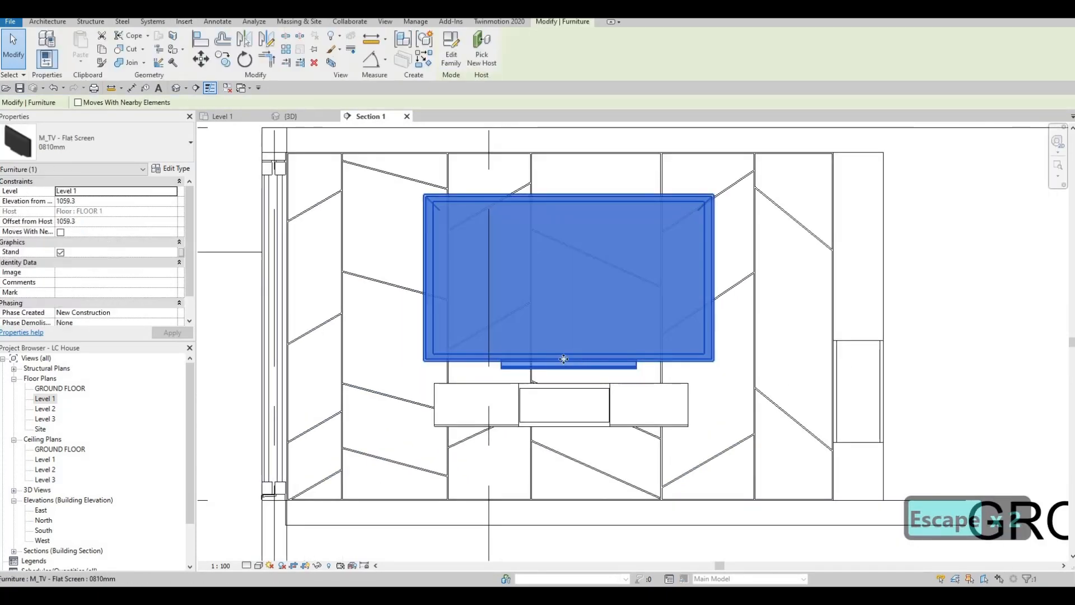
{"action": "key", "text": "Escape"}
{"action": "key", "text": "Escape"}
{"action": "left_click", "coordinate": [284, 116]}
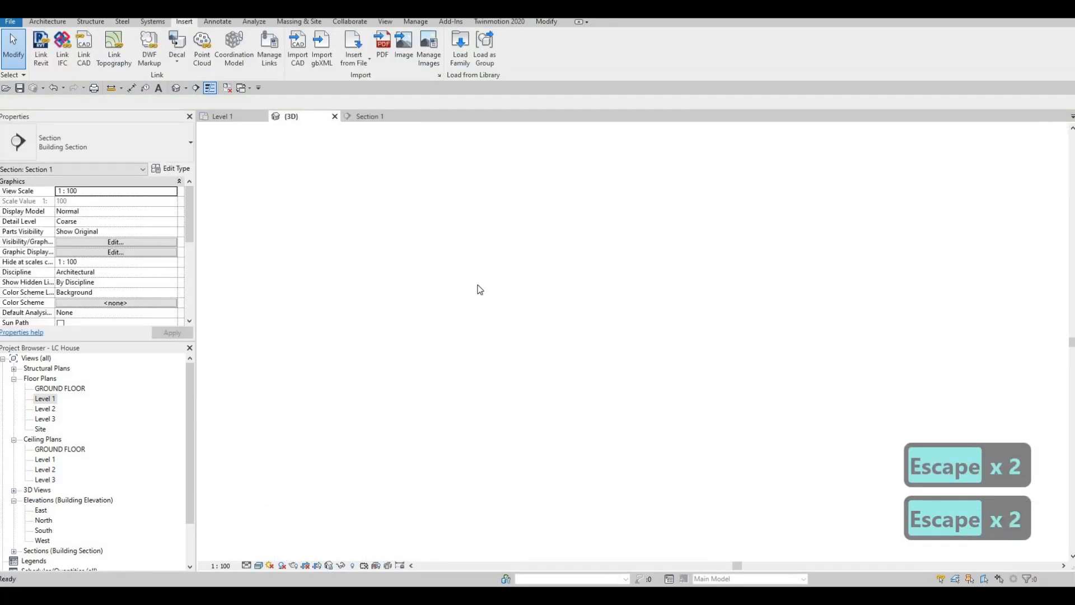
{"action": "scroll", "coordinate": [493, 322], "scroll_direction": "down", "scroll_amount": 4}
{"action": "middle_click_drag", "start_coordinate": [459, 364], "coordinate": [557, 270], "text": "shift"}
{"action": "key", "text": "Escape"}
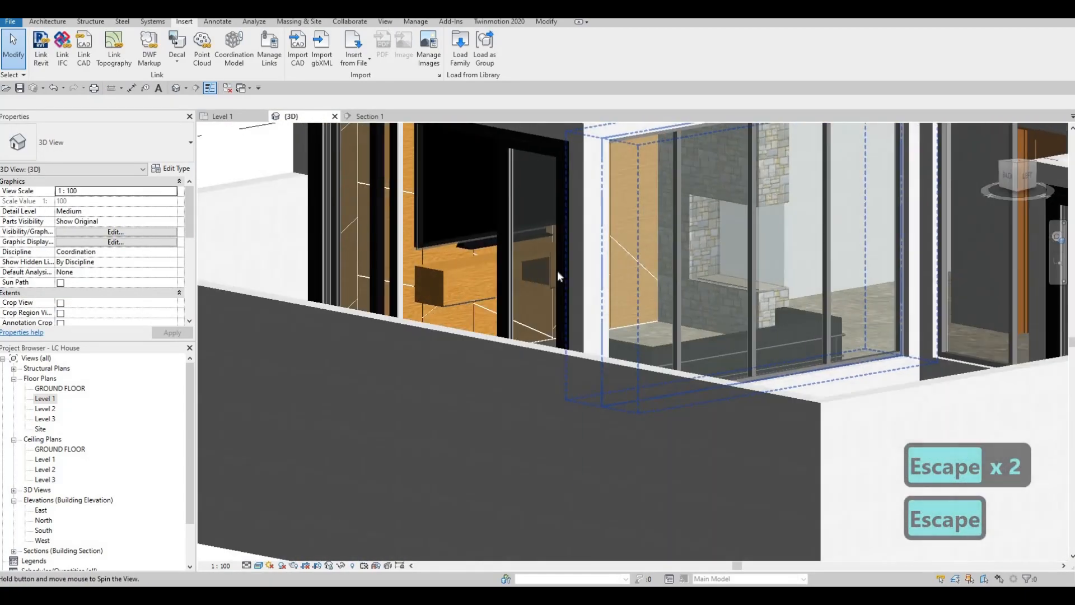
{"action": "middle_click_drag", "start_coordinate": [457, 255], "coordinate": [473, 247], "text": "shift"}
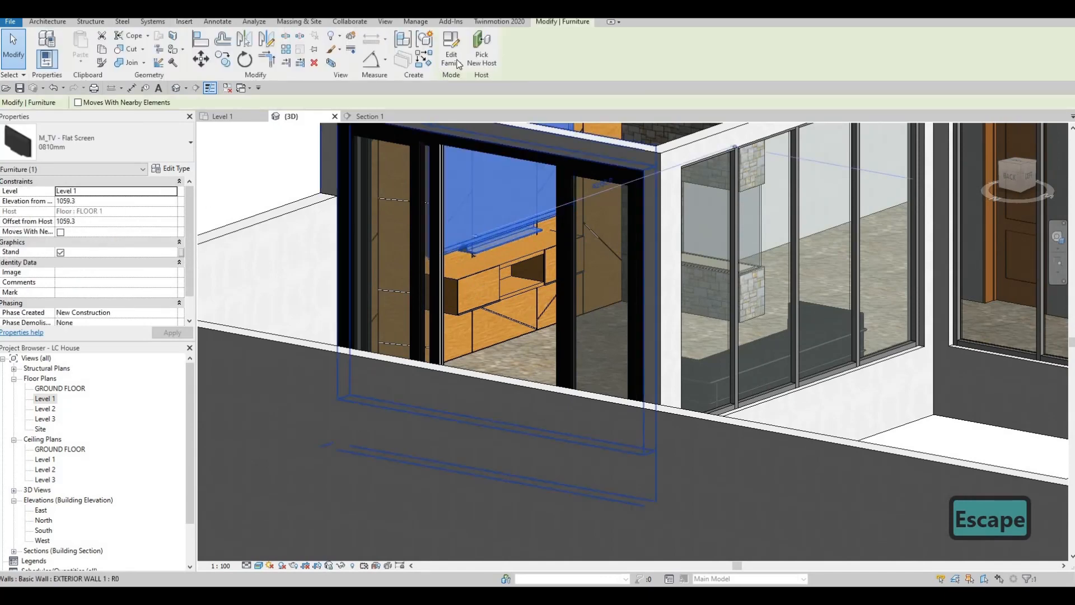
Open the flat-screen TV's family for editing and delete the stand's base plate and neck below the screen
{"action": "double_click", "coordinate": [570, 144]}
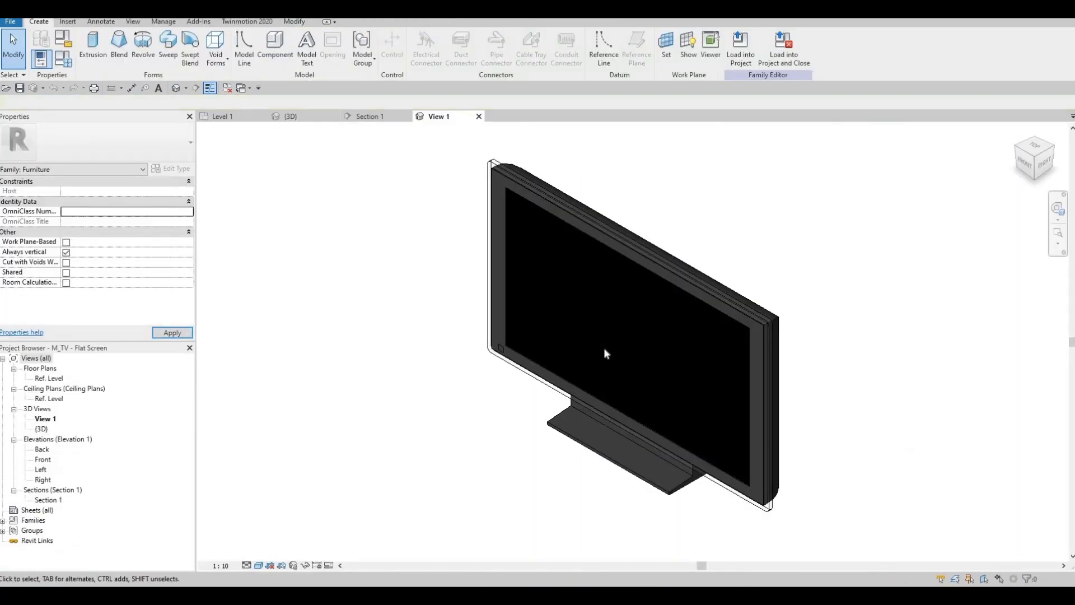
{"action": "middle_click_drag", "start_coordinate": [687, 333], "coordinate": [612, 468], "text": "shift"}
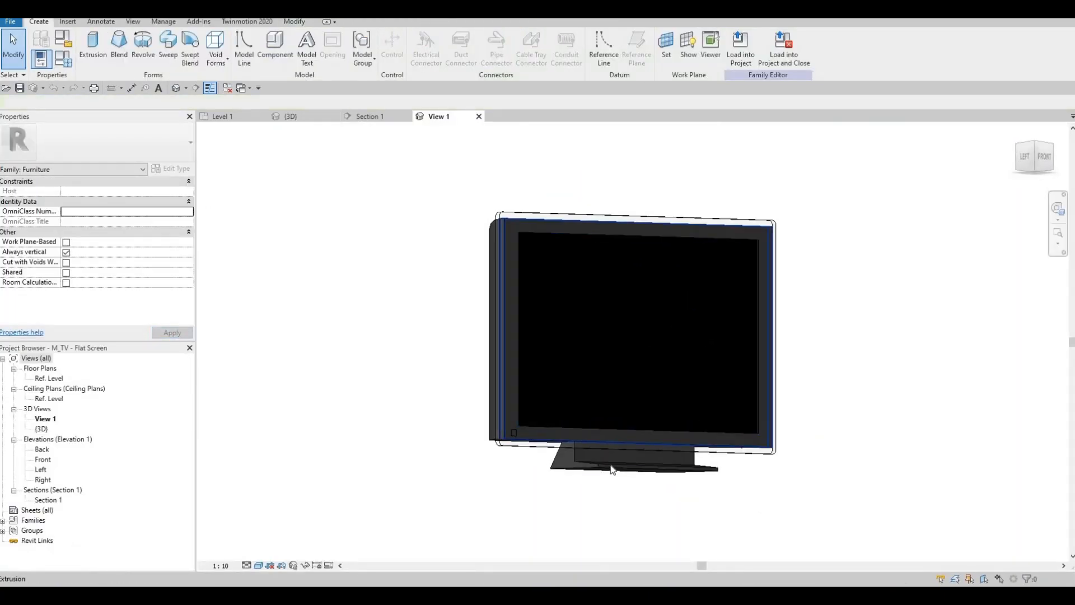
{"action": "left_click", "coordinate": [620, 456]}
{"action": "key", "text": "Delete"}
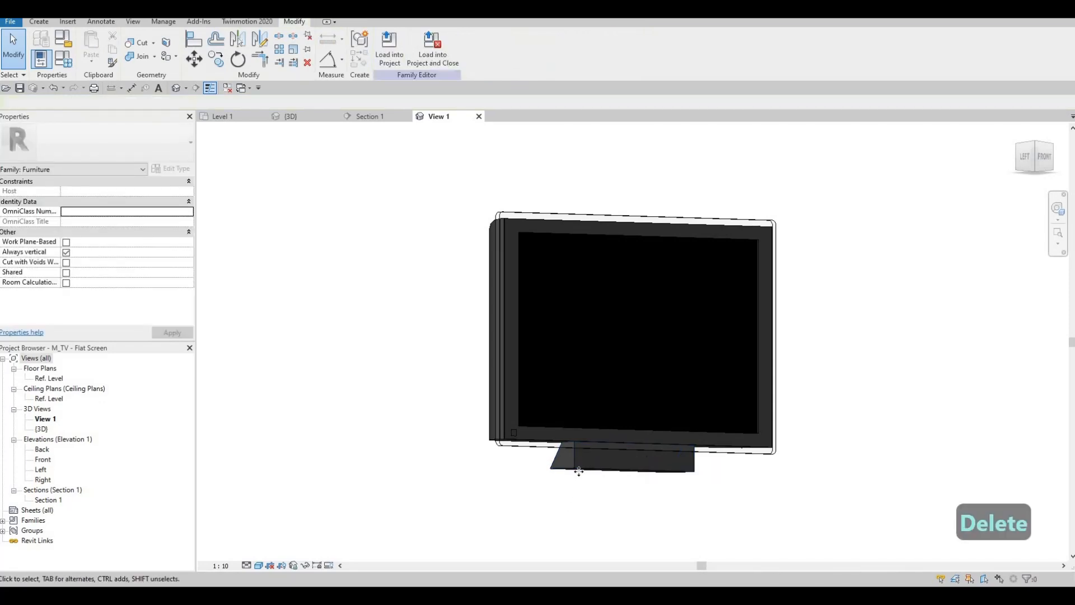
{"action": "key", "text": "Delete"}
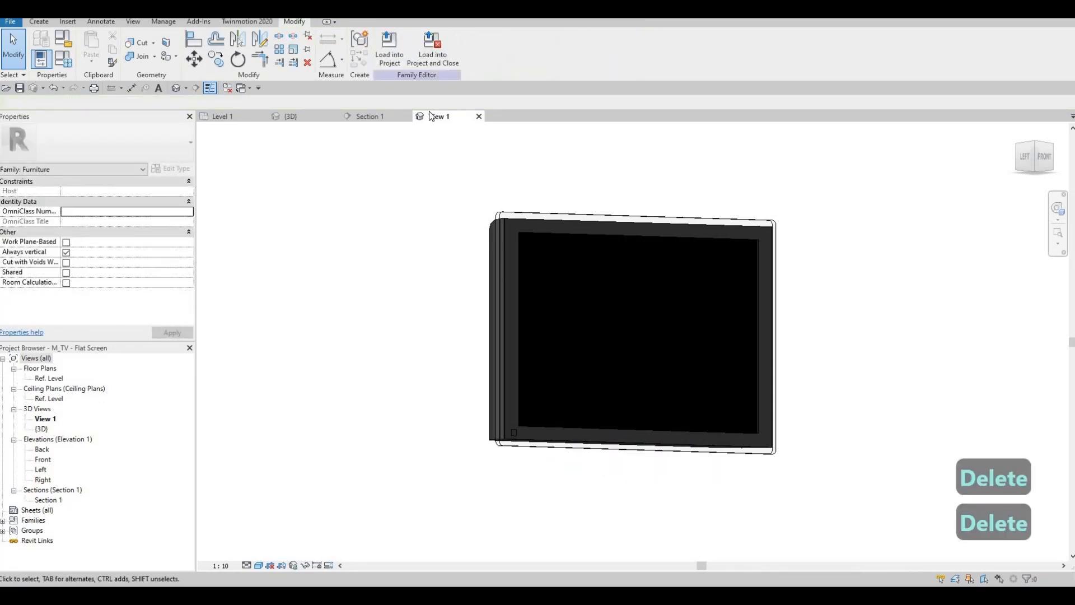
Load the edited TV family into the project and close it without saving, overwriting the existing version and its parameter values
{"action": "left_click", "coordinate": [441, 55]}
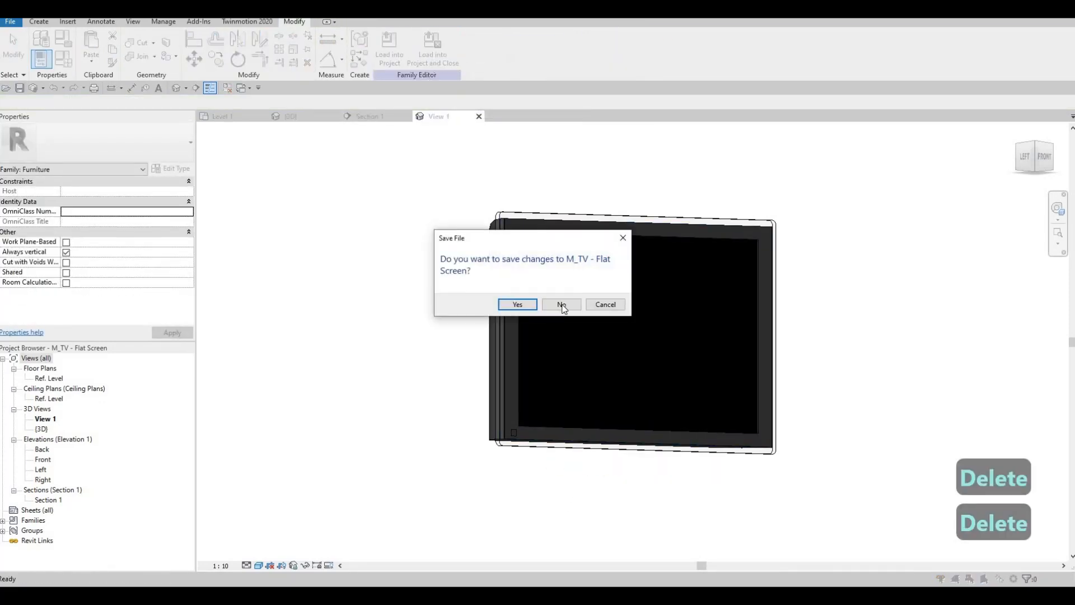
{"action": "left_click", "coordinate": [561, 305]}
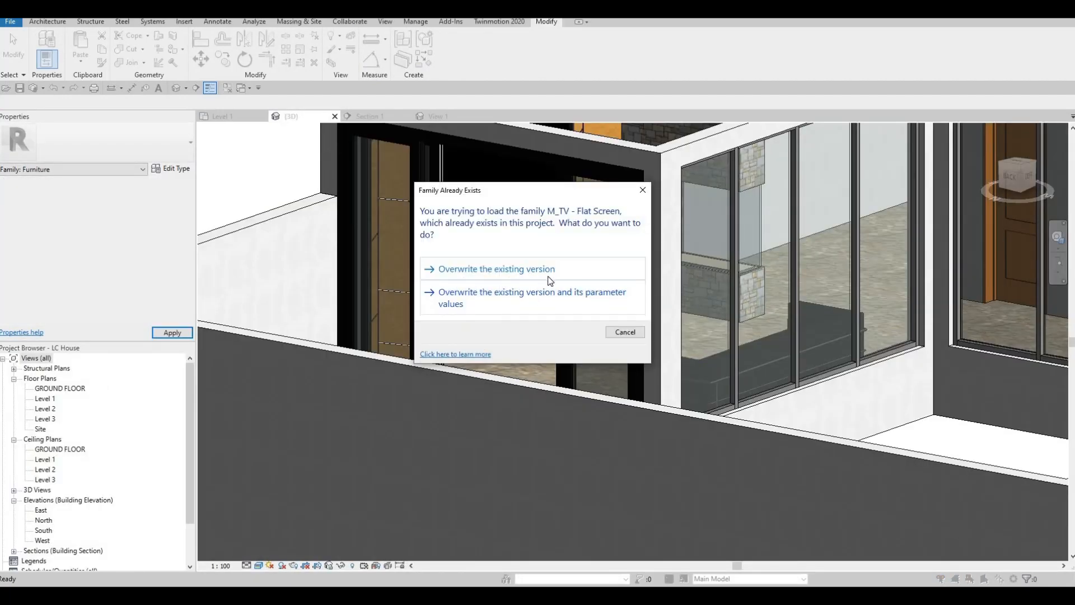
{"action": "left_click", "coordinate": [485, 303]}
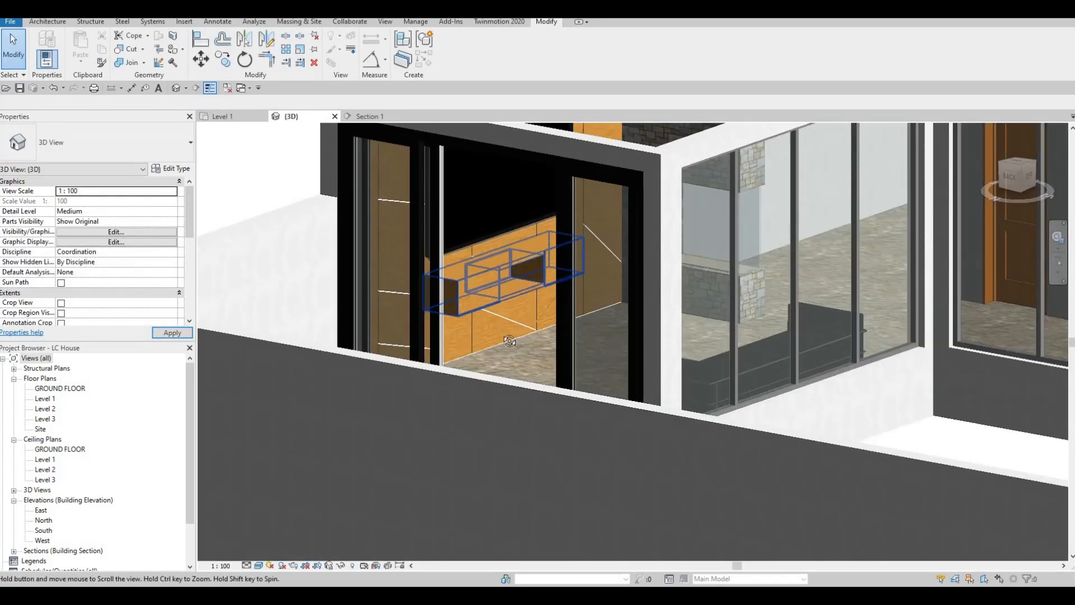
Set the Thickness of the TV's 0810mm type to 50 mm
{"action": "middle_click_drag", "start_coordinate": [510, 340], "coordinate": [475, 231], "text": "shift"}
{"action": "left_click", "coordinate": [475, 231]}
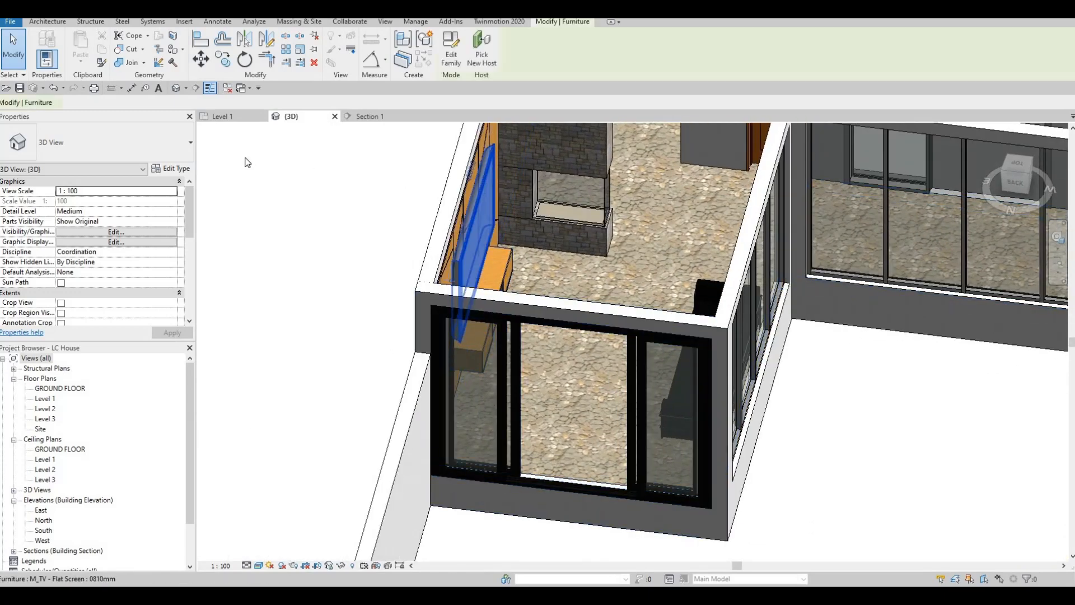
{"action": "left_click", "coordinate": [171, 168]}
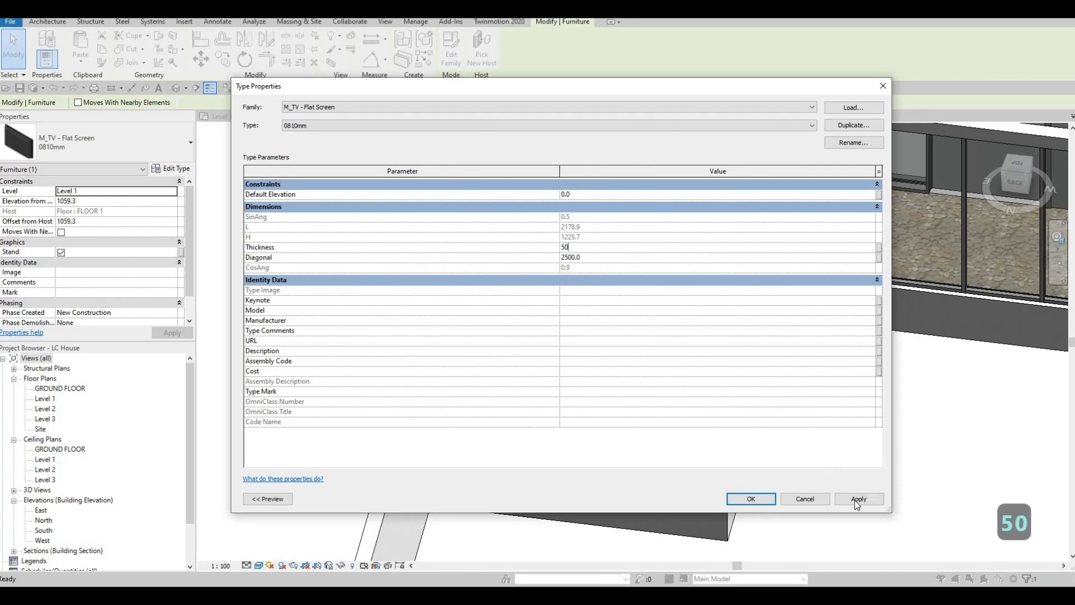
{"action": "left_click", "coordinate": [857, 498]}
{"action": "left_click", "coordinate": [751, 498]}
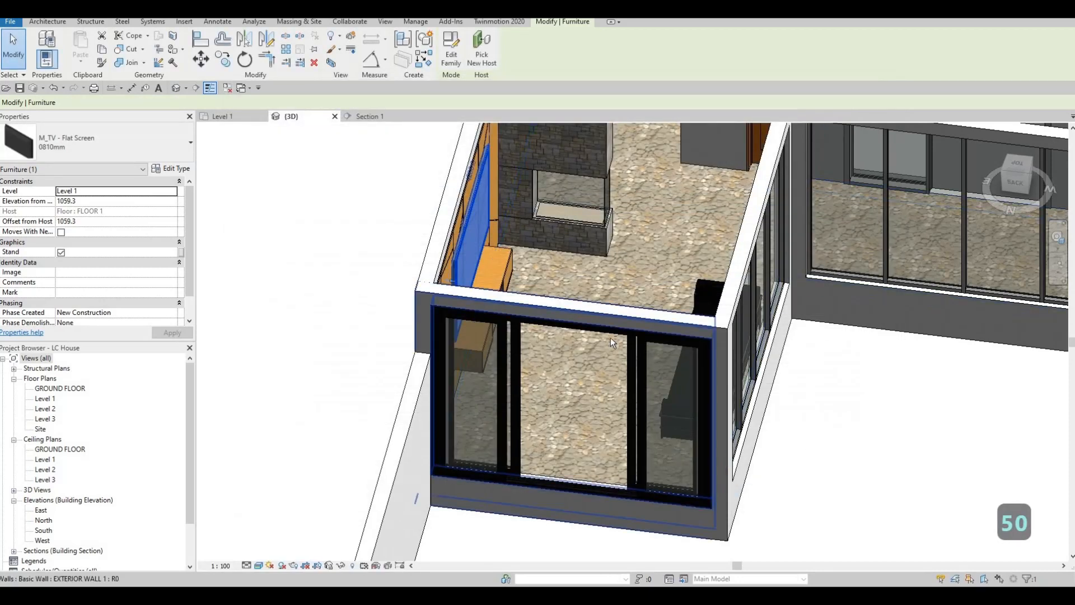
{"action": "key", "text": "Escape"}
Examine the thinner TV, the wood box and the panelled wall from several angles in the 3D view
{"action": "middle_click_drag", "start_coordinate": [610, 337], "coordinate": [531, 236], "text": "shift"}
{"action": "scroll", "coordinate": [531, 236], "scroll_direction": "up", "scroll_amount": 2}
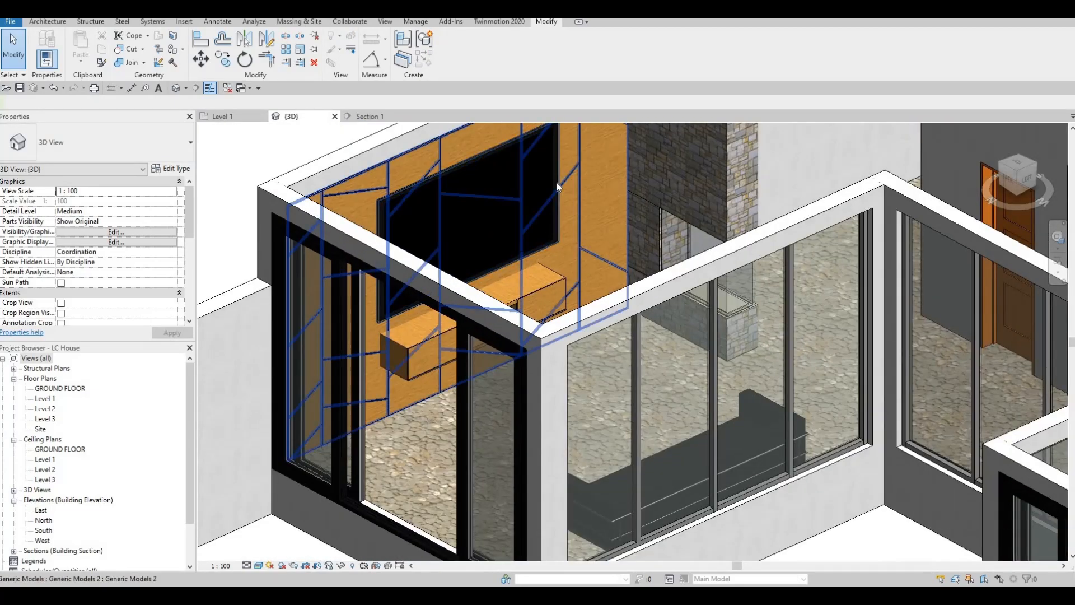
{"action": "middle_click_drag", "start_coordinate": [558, 186], "coordinate": [527, 317], "text": "shift"}
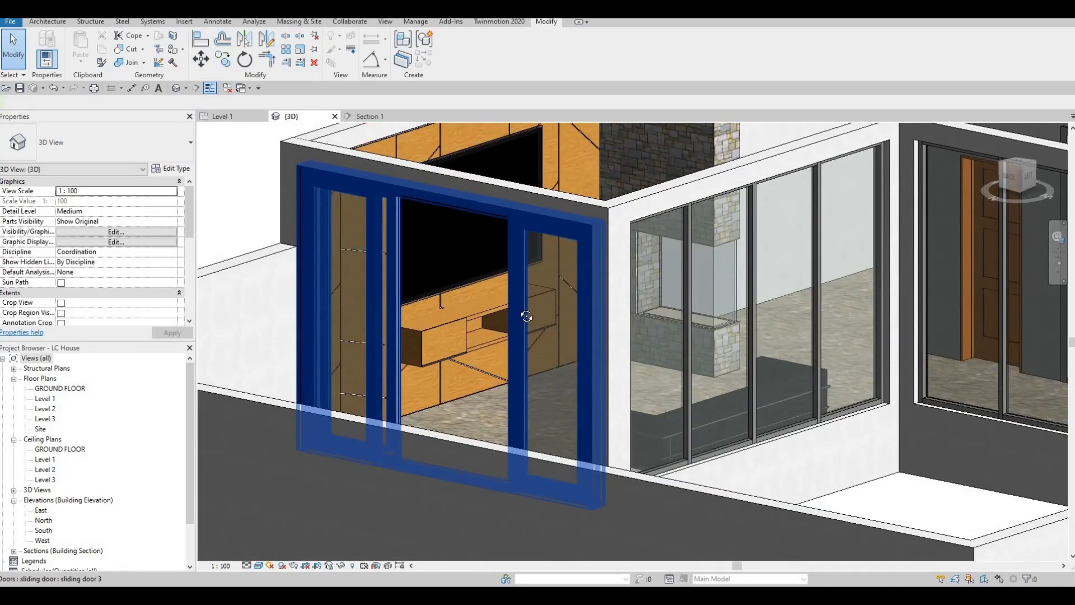
{"action": "middle_click_drag", "start_coordinate": [479, 344], "coordinate": [655, 163], "text": "shift"}
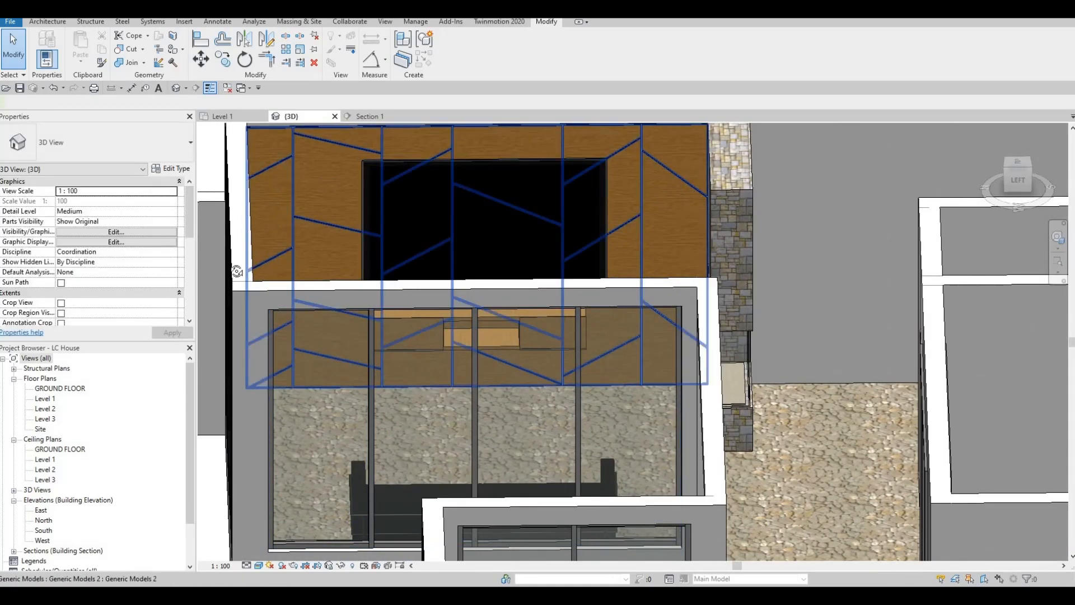
{"action": "middle_click_drag", "start_coordinate": [307, 296], "coordinate": [377, 338], "text": "shift"}
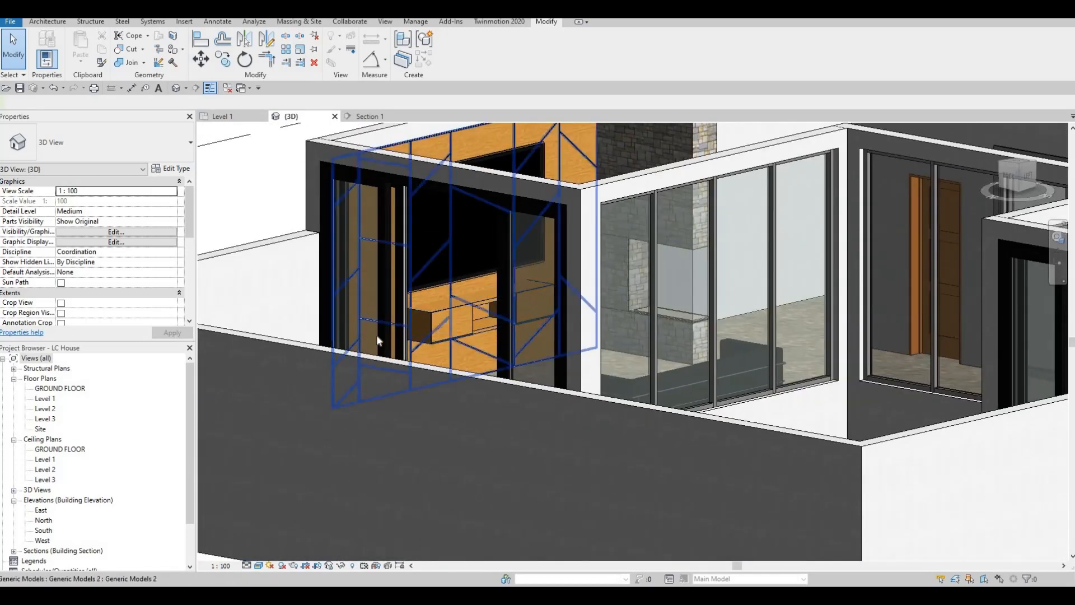
{"action": "scroll", "coordinate": [392, 338], "scroll_direction": "up", "scroll_amount": 4}
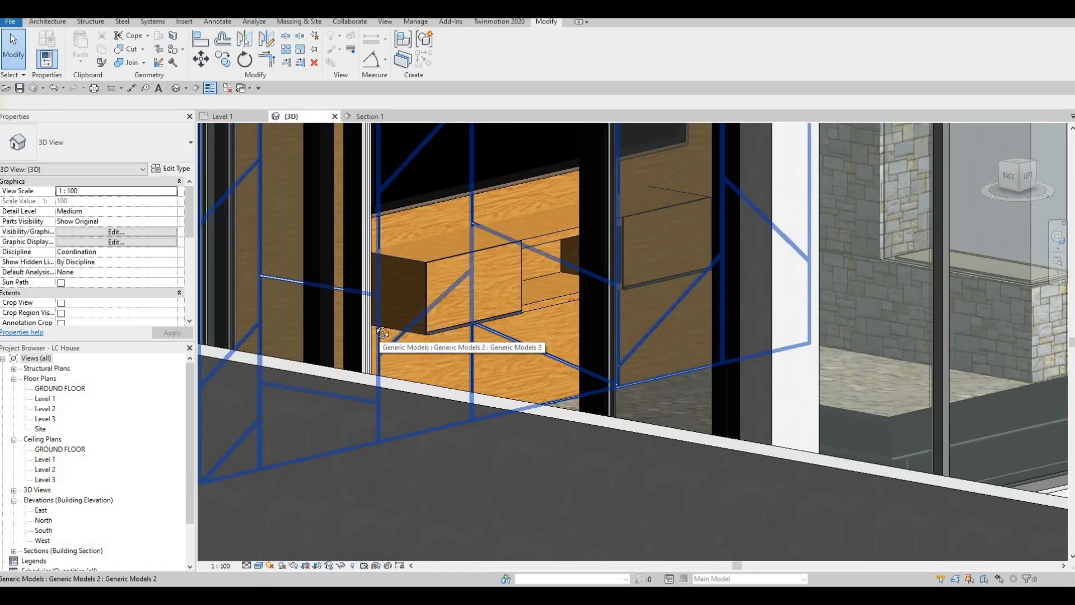
{"action": "middle_click_drag", "start_coordinate": [367, 319], "coordinate": [354, 315], "text": "shift"}
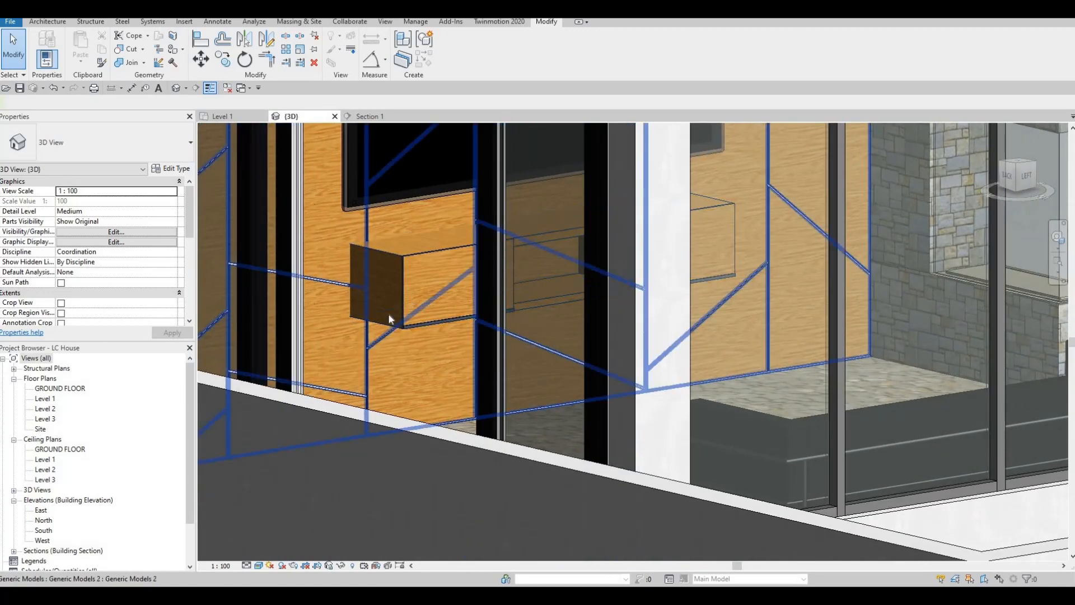
{"action": "scroll", "coordinate": [415, 325], "scroll_direction": "up", "scroll_amount": 3}
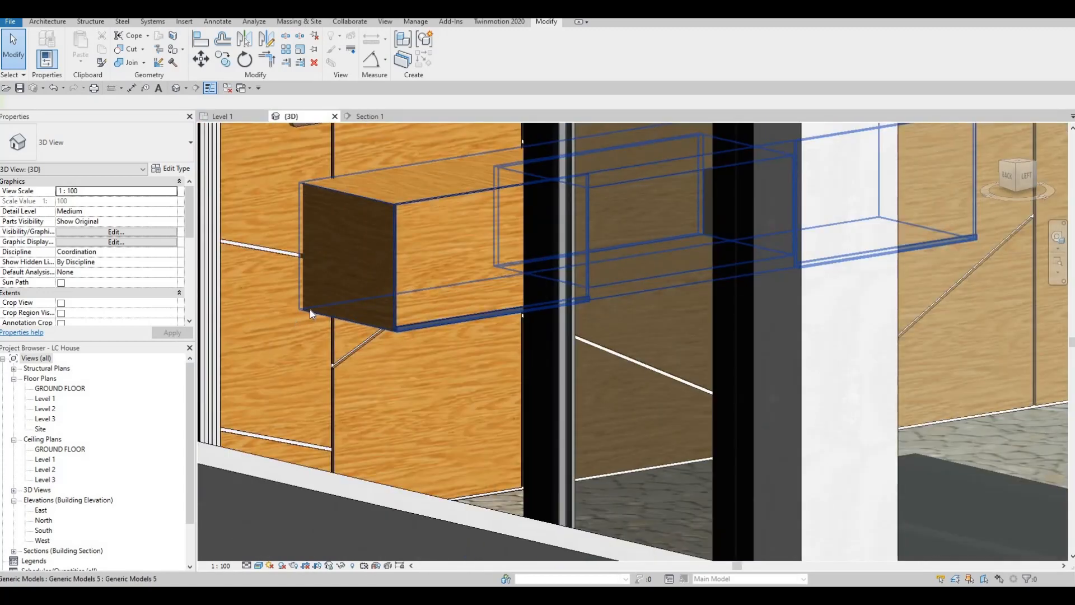
{"action": "scroll", "coordinate": [357, 299], "scroll_direction": "down", "scroll_amount": 10}
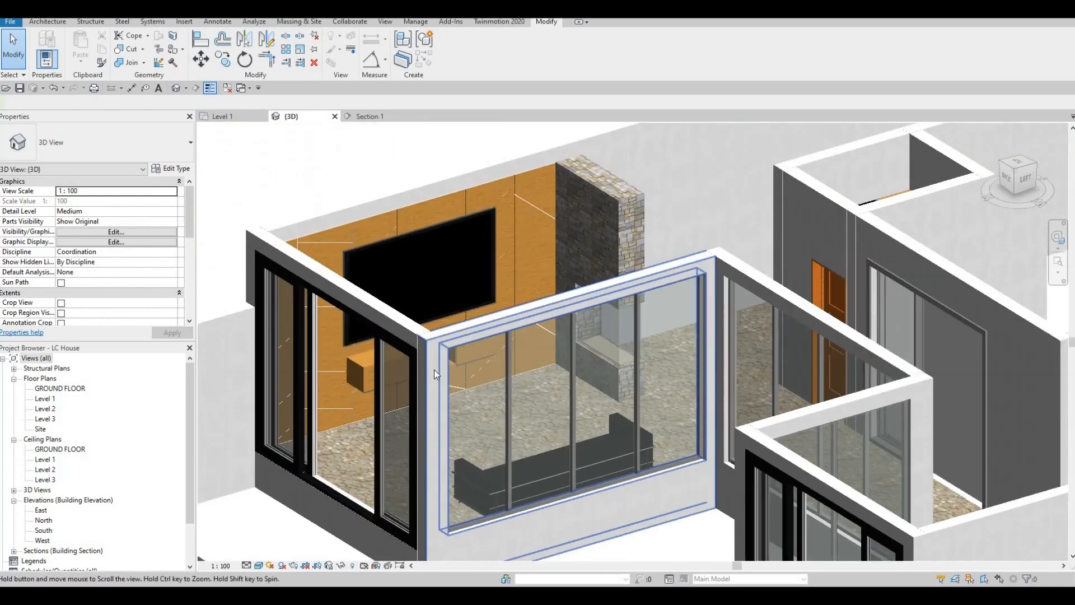
{"action": "middle_click_drag", "start_coordinate": [434, 370], "coordinate": [482, 385], "text": "shift"}
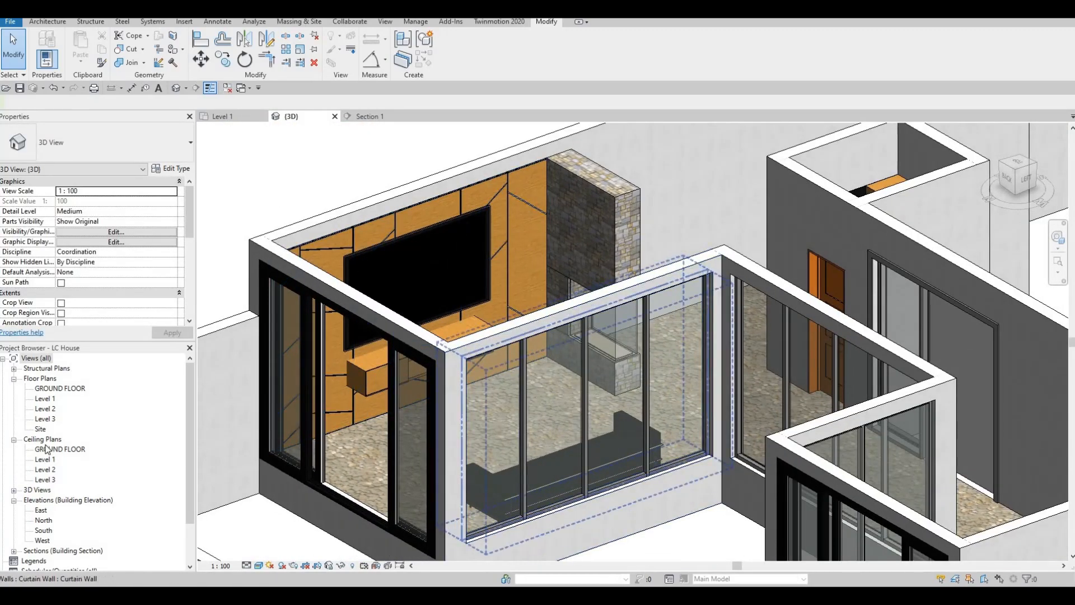
In the Level 1 plan, load the M_Table-Coffee family from the library's Furniture Tables folder
{"action": "double_click", "coordinate": [40, 401]}
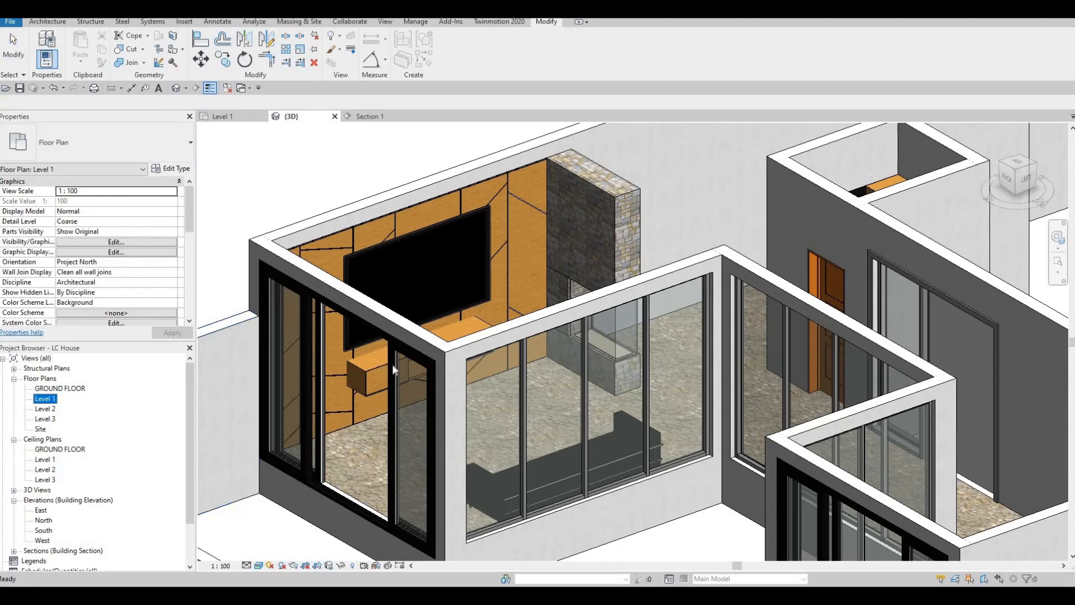
{"action": "scroll", "coordinate": [374, 365], "scroll_direction": "down", "scroll_amount": 4}
{"action": "middle_click_drag", "start_coordinate": [363, 340], "coordinate": [403, 278]}
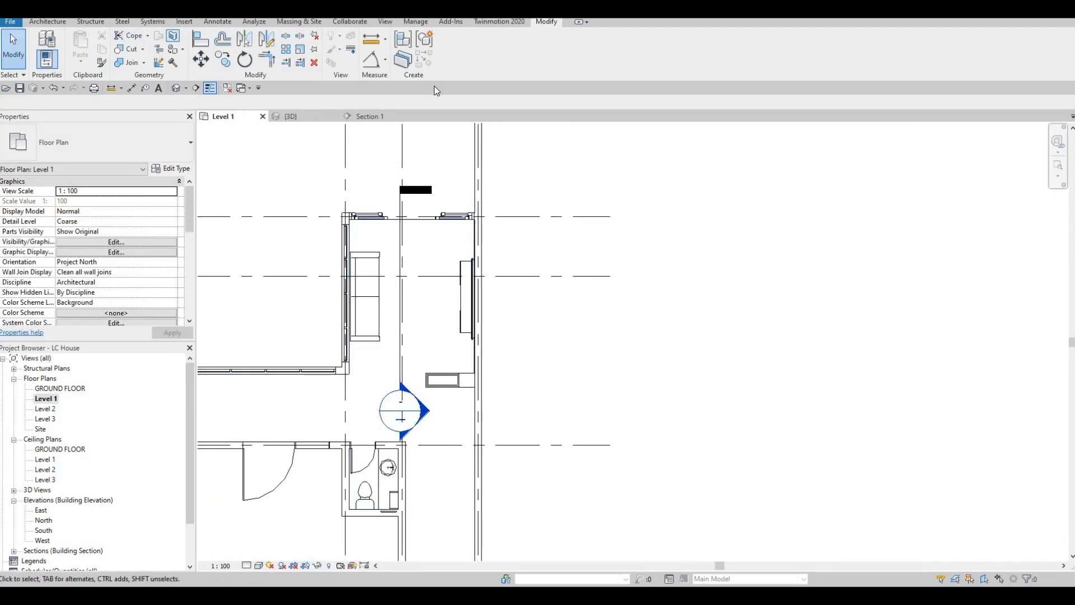
{"action": "left_click", "coordinate": [184, 21]}
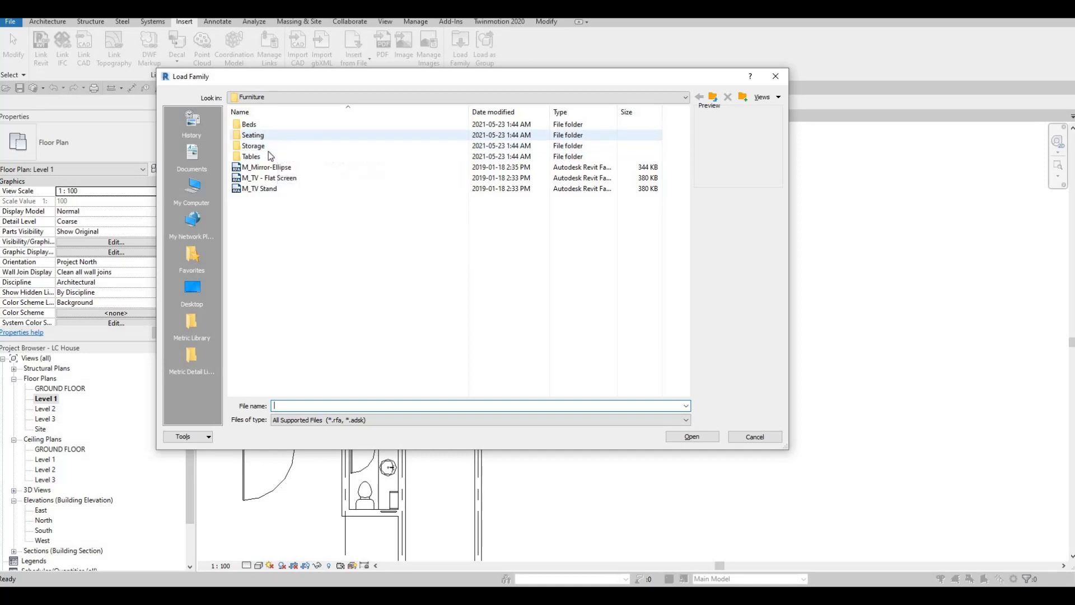
{"action": "double_click", "coordinate": [268, 156]}
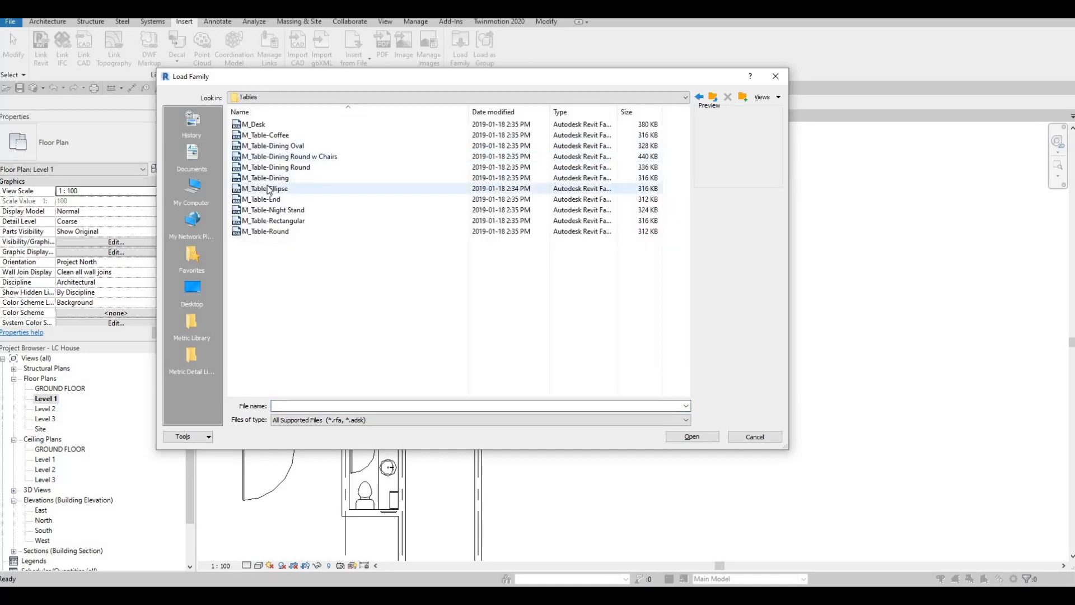
{"action": "left_click", "coordinate": [263, 198]}
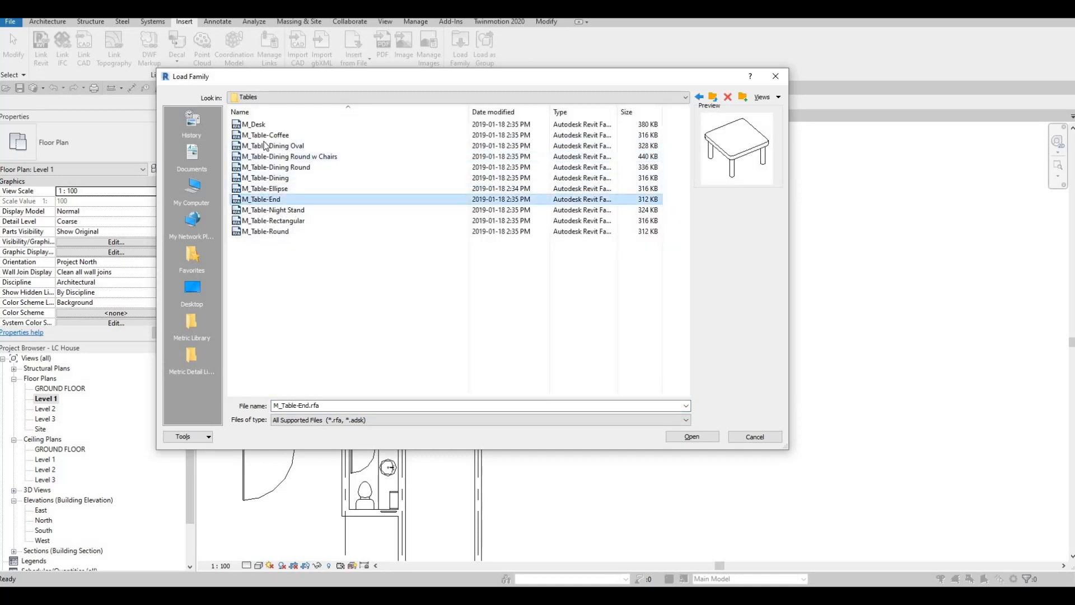
{"action": "left_click", "coordinate": [266, 135]}
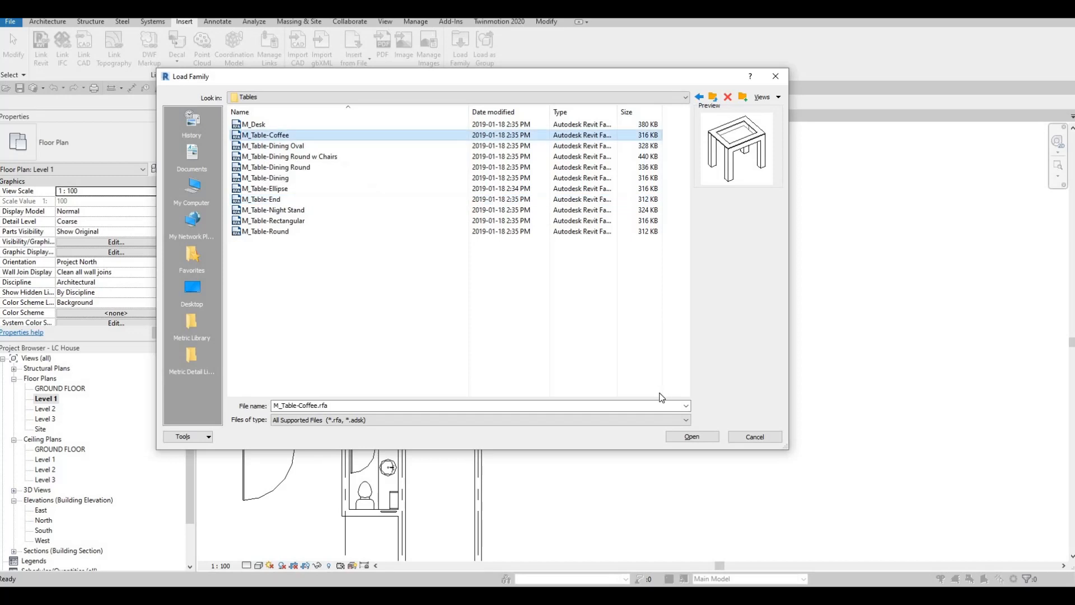
{"action": "left_click", "coordinate": [700, 438]}
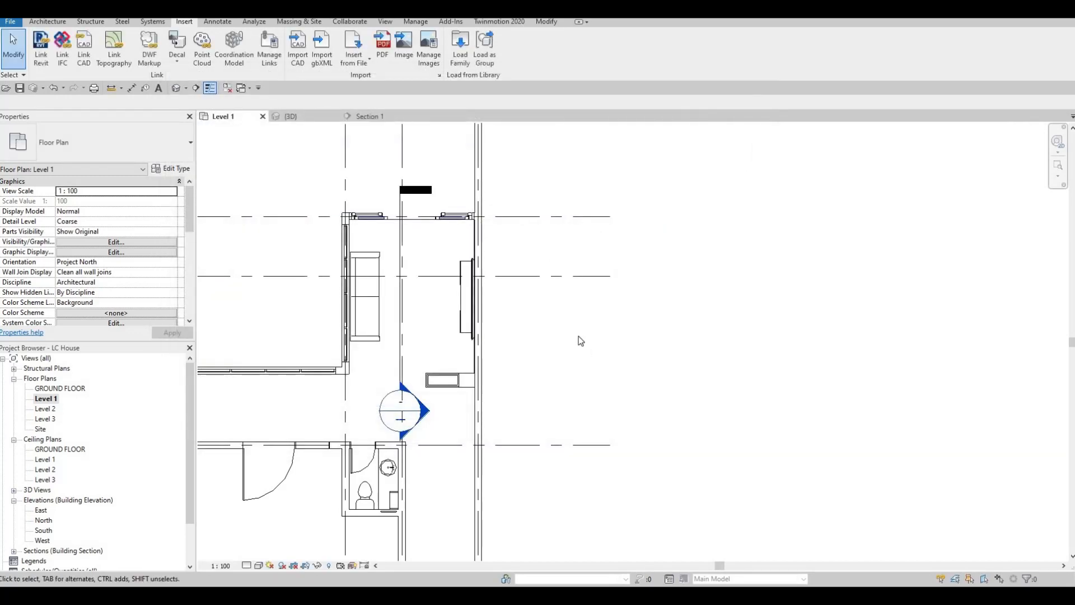
Place a 0915 x 1830 x 0457mm M_Table-Coffee between the sofa and the wood box, lengthwise along the sofa
{"action": "key", "text": "c"}
{"action": "key", "text": "m"}
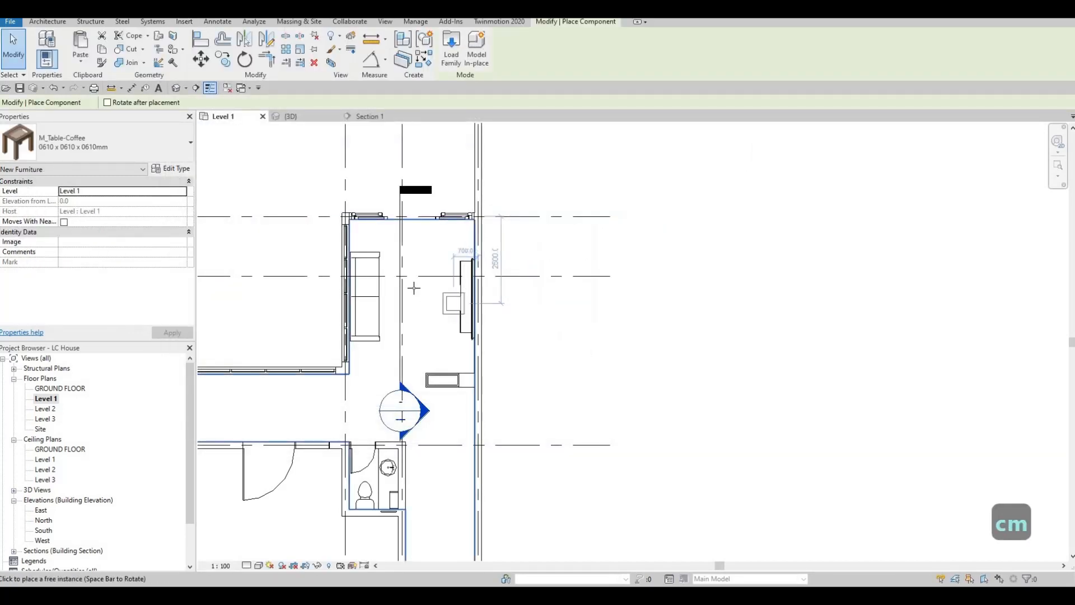
{"action": "scroll", "coordinate": [414, 289], "scroll_direction": "up", "scroll_amount": 3}
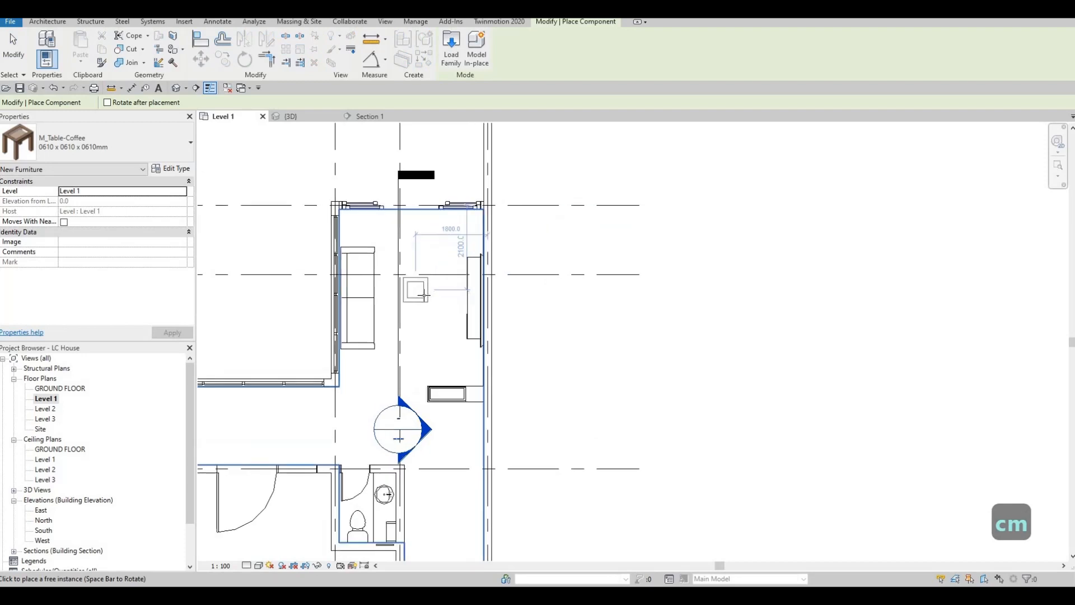
{"action": "left_click", "coordinate": [159, 151]}
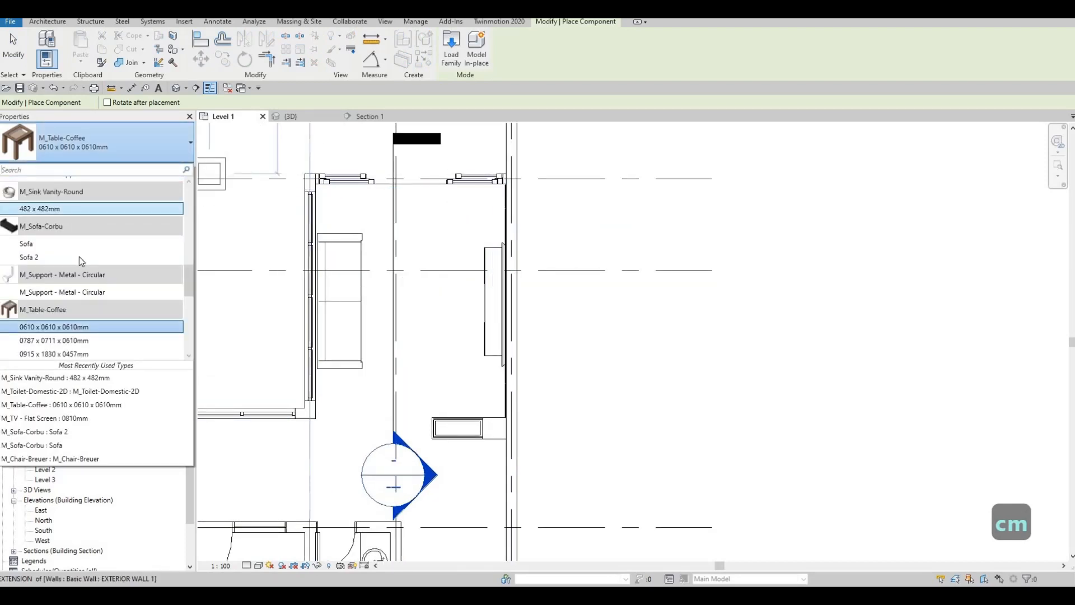
{"action": "scroll", "coordinate": [79, 256], "scroll_direction": "down", "scroll_amount": 1}
{"action": "left_click", "coordinate": [80, 300]}
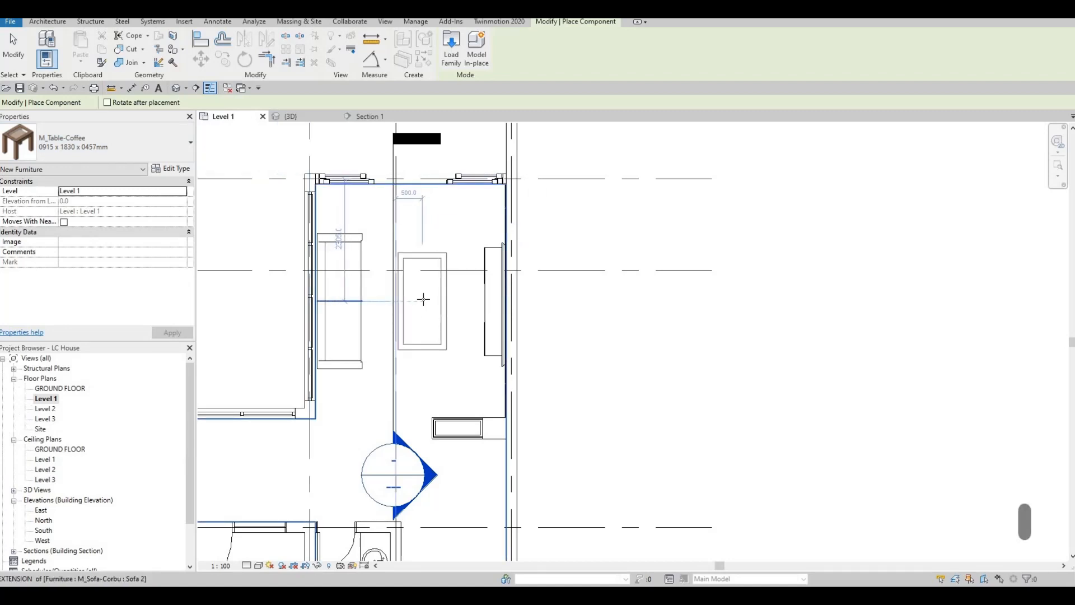
{"action": "left_click", "coordinate": [422, 302]}
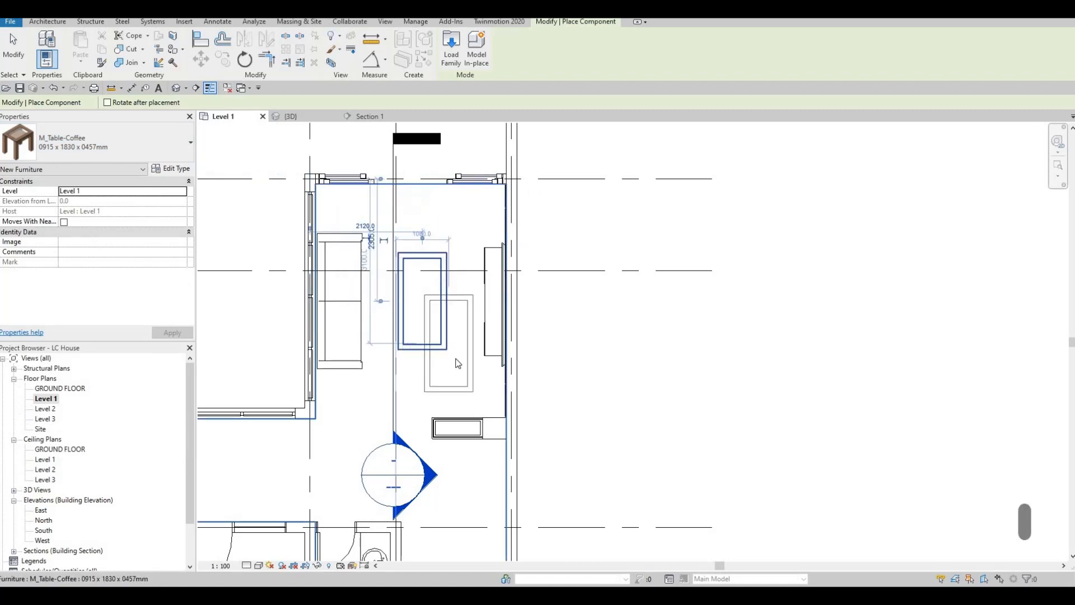
{"action": "key", "text": "Escape"}
{"action": "key", "text": "Escape"}
{"action": "key", "text": "Escape"}
{"action": "scroll", "coordinate": [538, 237], "scroll_direction": "down", "scroll_amount": 2}
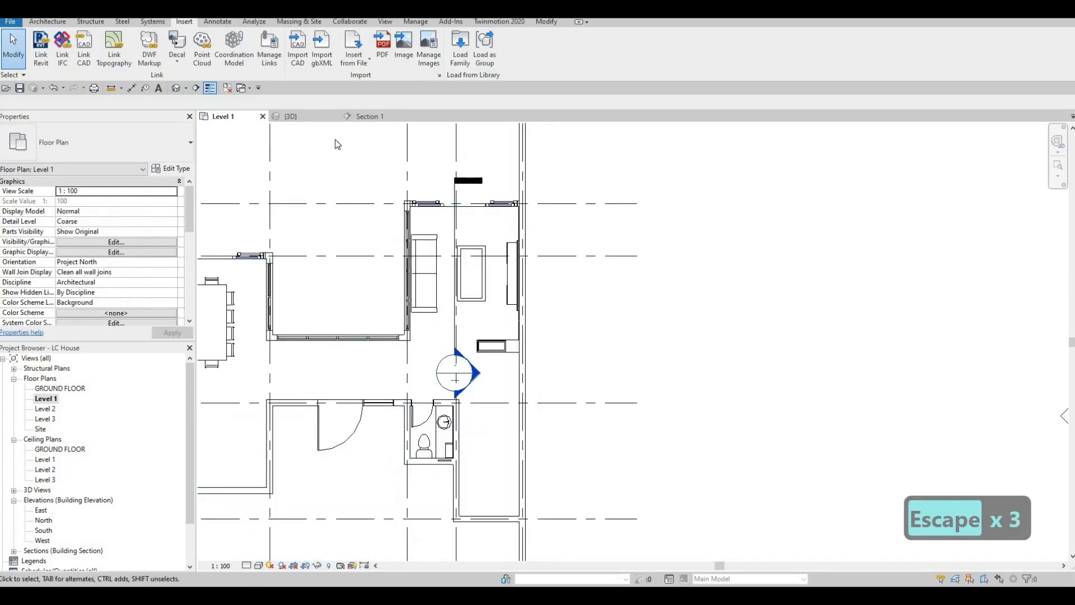
Check the coffee table's position relative to the sofa and the TV wall in the 3D view
{"action": "left_click", "coordinate": [290, 116]}
{"action": "middle_click_drag", "start_coordinate": [561, 291], "coordinate": [307, 269], "text": "shift"}
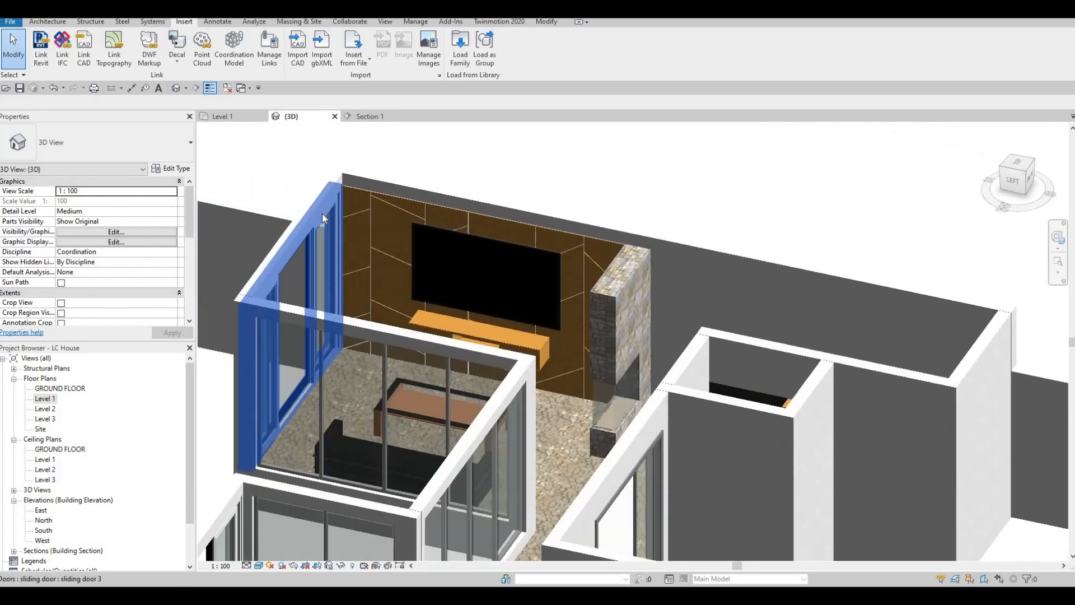
{"action": "scroll", "coordinate": [322, 213], "scroll_direction": "up", "scroll_amount": 5}
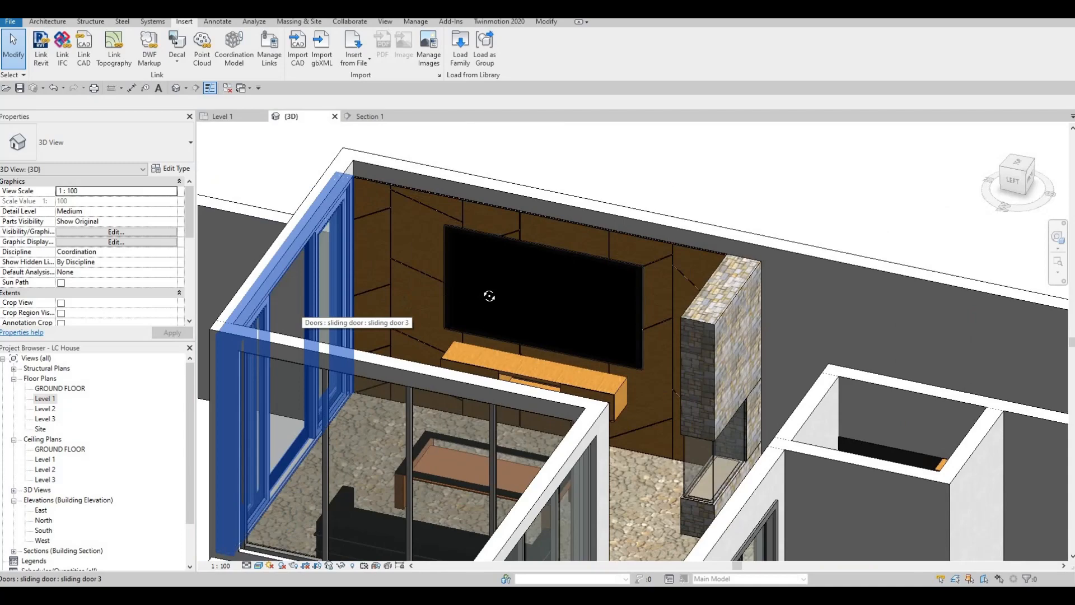
{"action": "middle_click_drag", "start_coordinate": [489, 296], "coordinate": [445, 334], "text": "shift"}
{"action": "scroll", "coordinate": [367, 321], "scroll_direction": "down", "scroll_amount": 2}
{"action": "middle_click_drag", "start_coordinate": [334, 371], "coordinate": [361, 312], "text": "shift"}
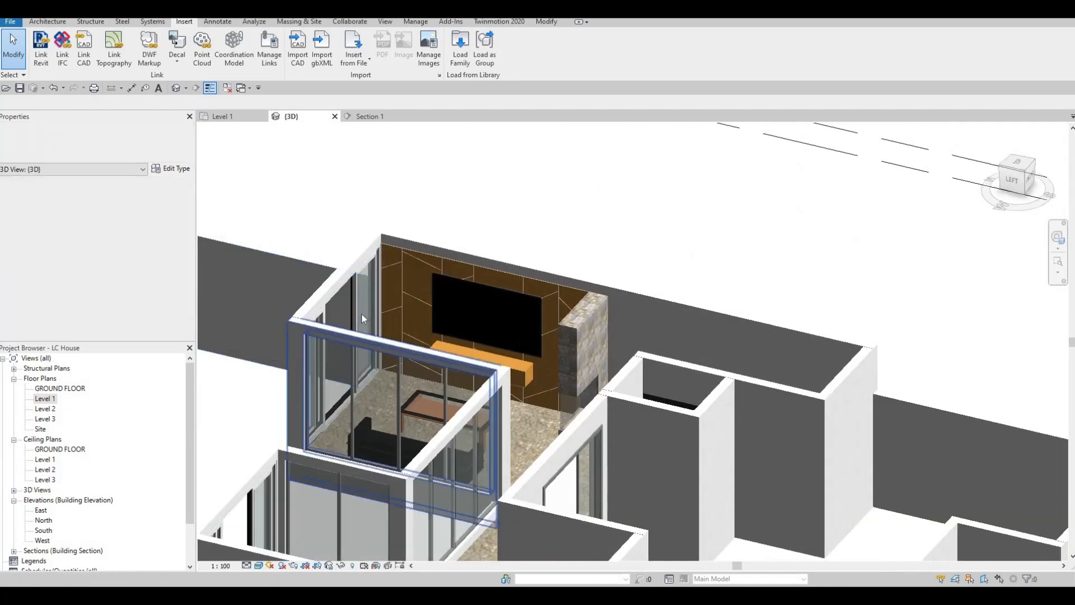
Set sliding door 3's interior colour and handle materials to Color_Gealan_RAL-9005-Deep Black_Exterior, copied from its exterior material
{"action": "left_click", "coordinate": [361, 312]}
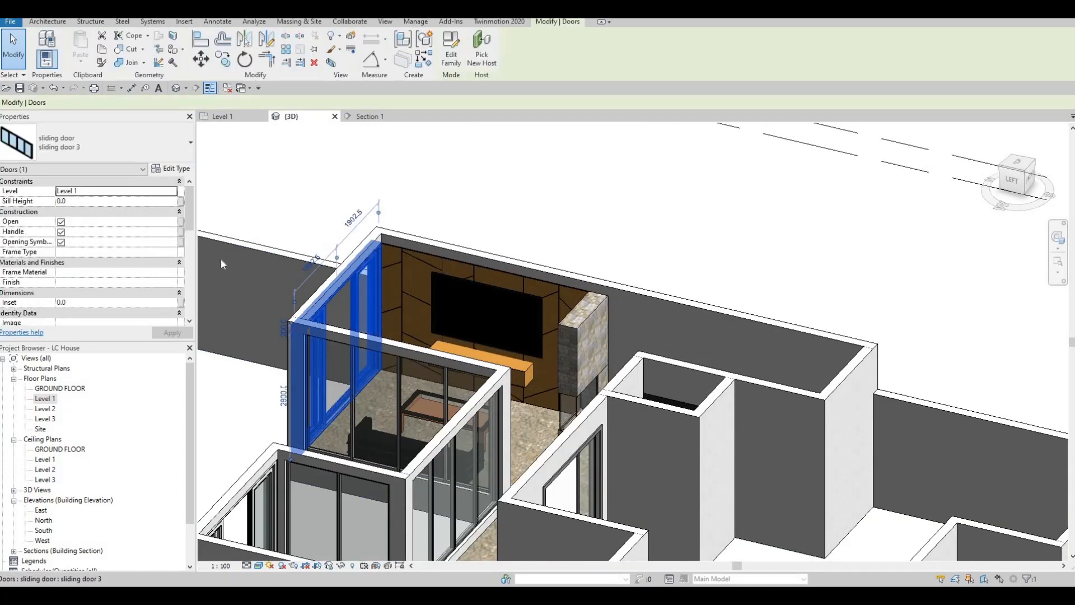
{"action": "left_click", "coordinate": [171, 168]}
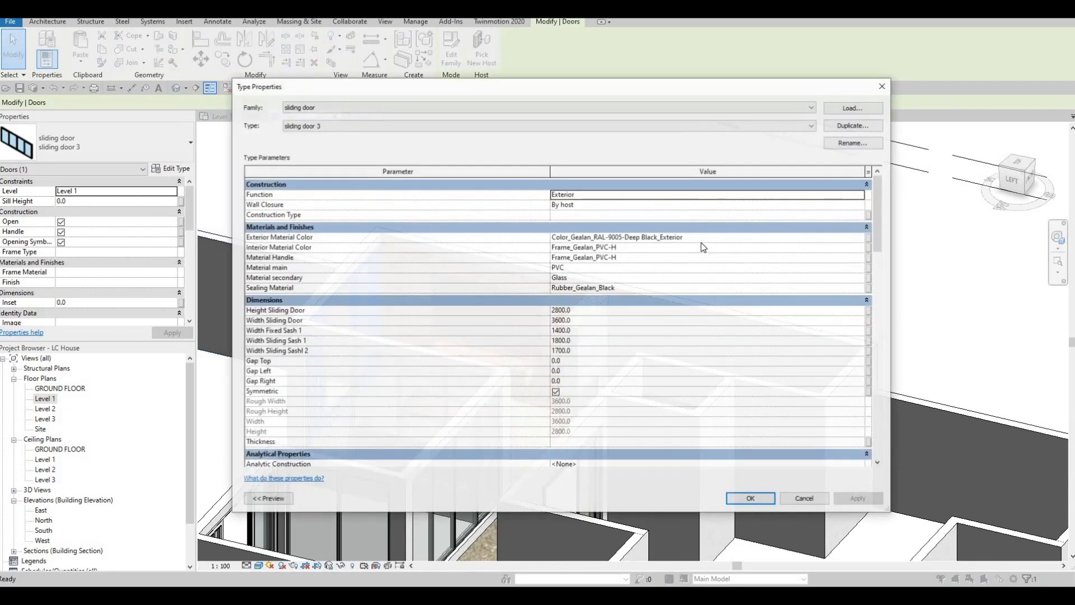
{"action": "left_click", "coordinate": [674, 238]}
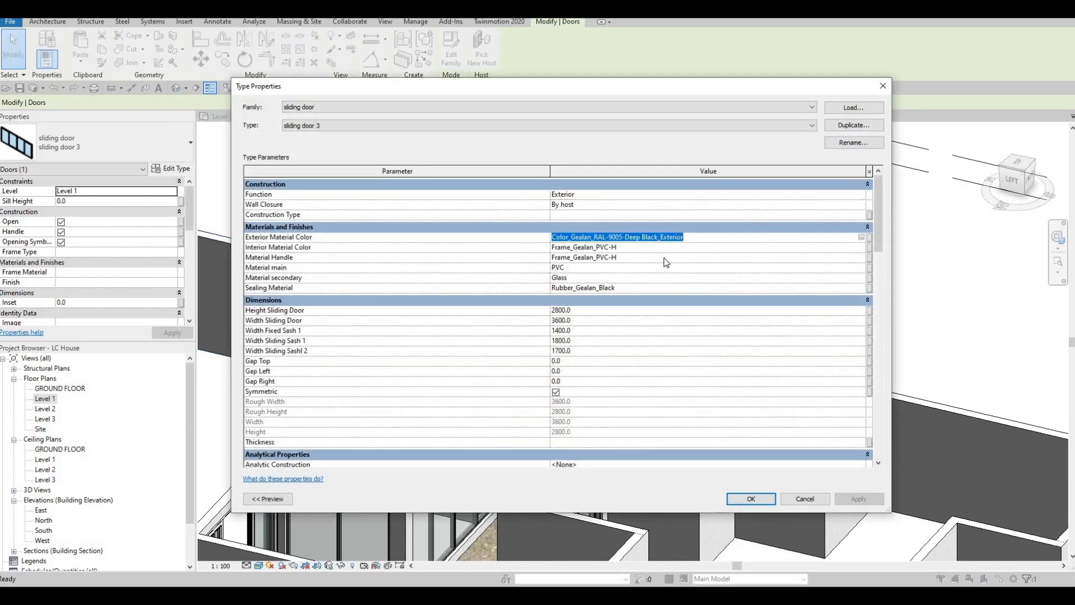
{"action": "key", "text": "ctrl+c"}
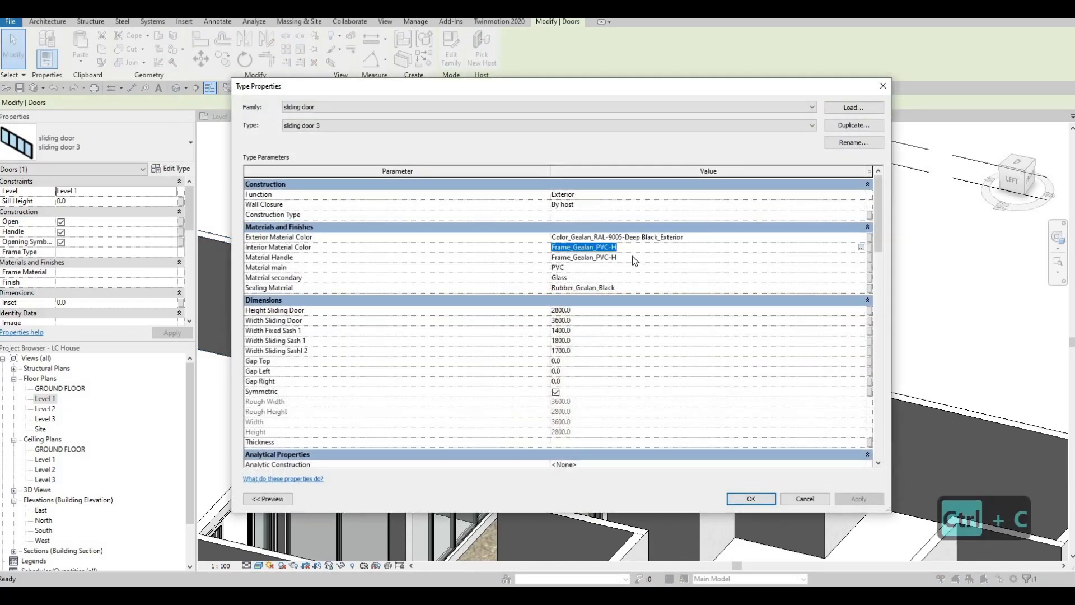
{"action": "key", "text": "ctrl+v"}
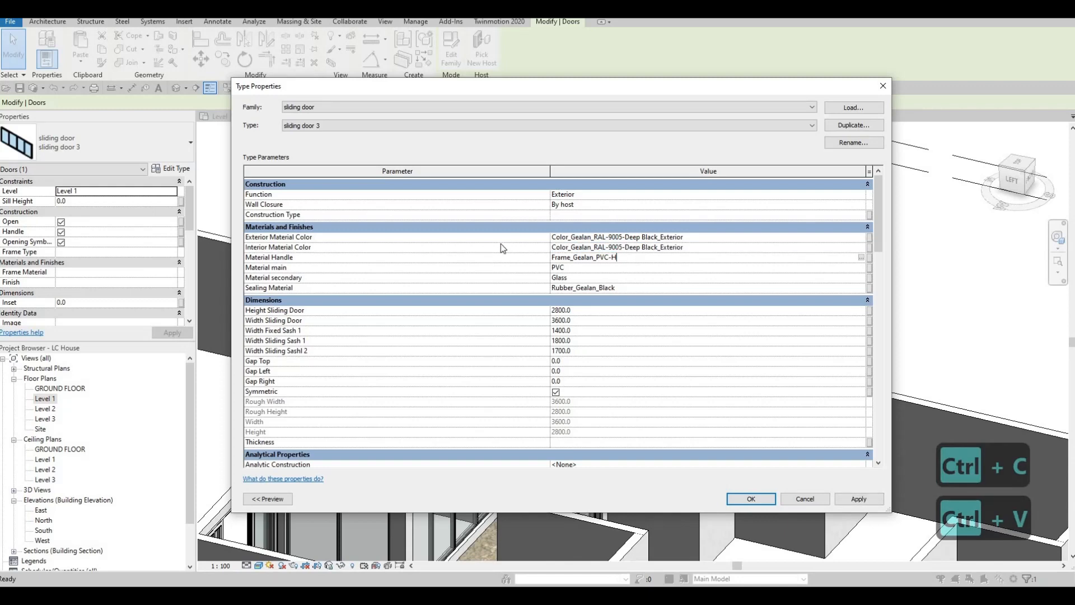
{"action": "key", "text": "ctrl+v"}
Set sliding door 3's main and sealing materials to Color_Gealan_RAL-9005-Deep Black_Exterior and apply the type changes
{"action": "left_click", "coordinate": [580, 268]}
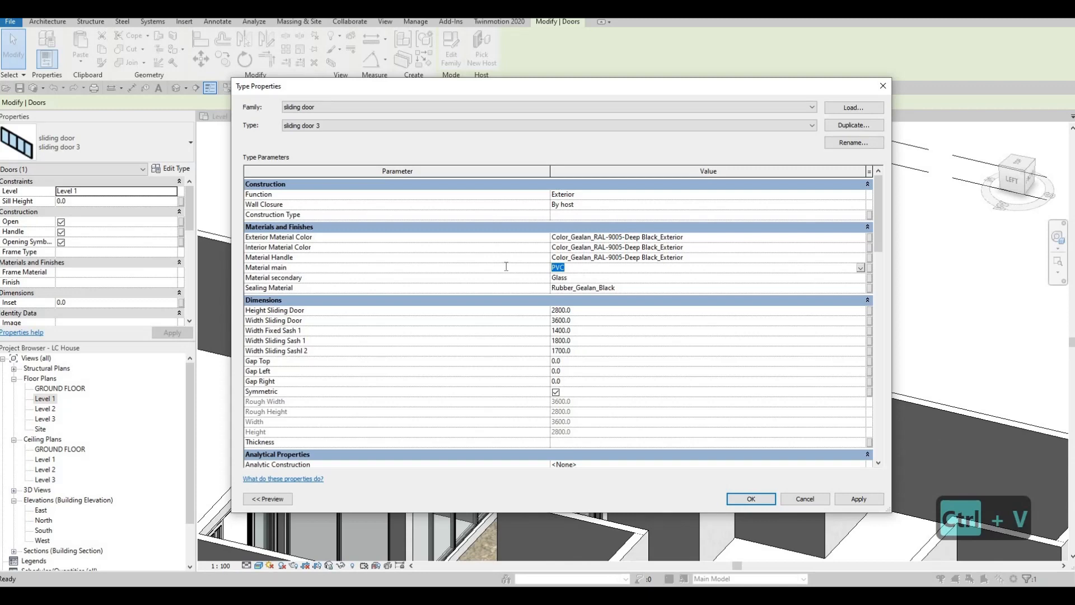
{"action": "key", "text": "ctrl+v"}
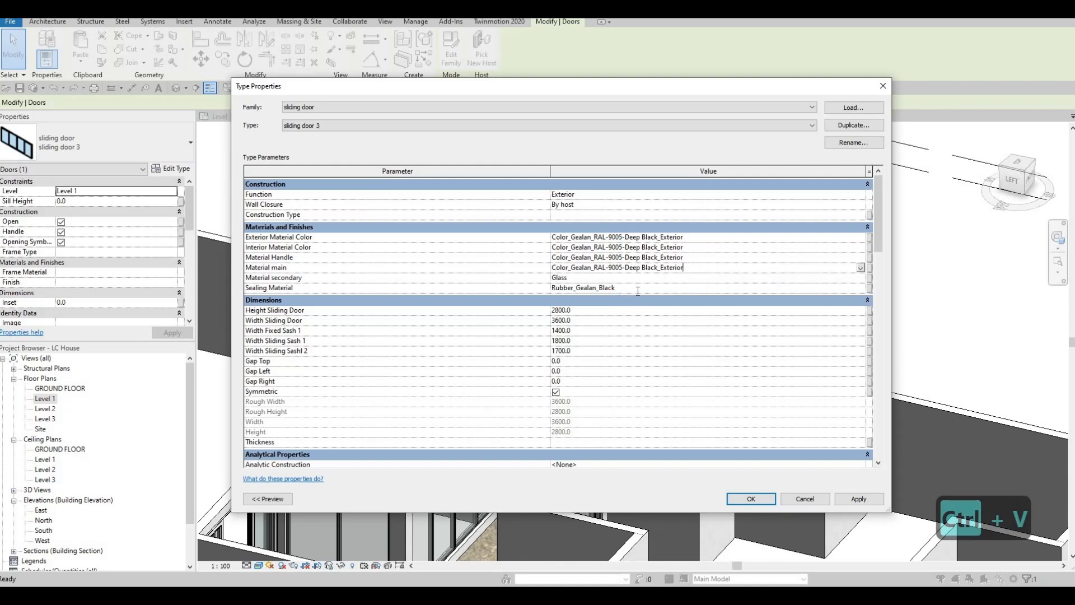
{"action": "key", "text": "ctrl+v"}
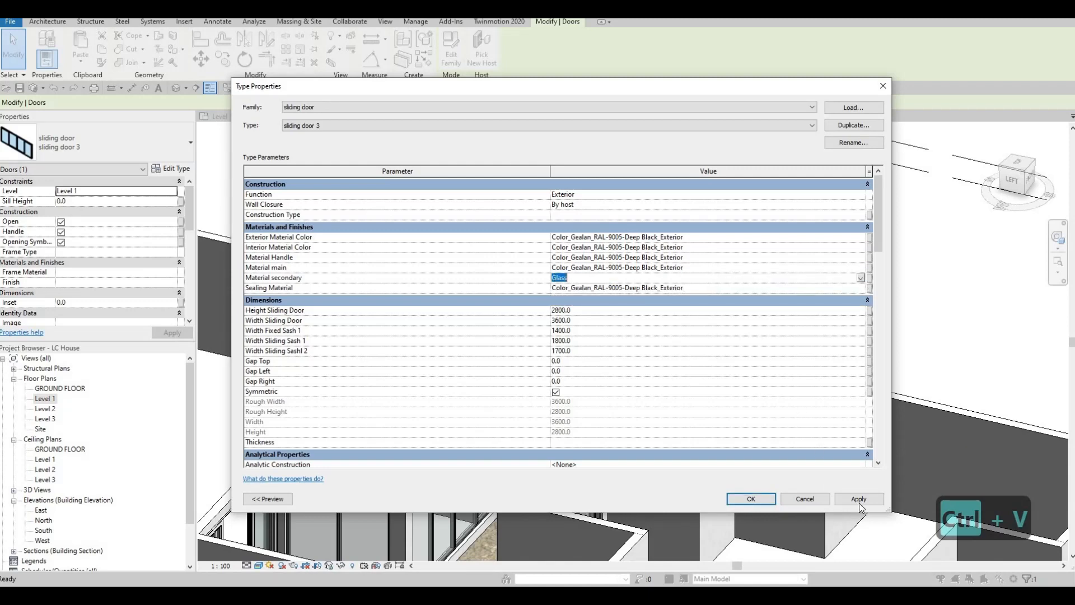
{"action": "left_click", "coordinate": [750, 499]}
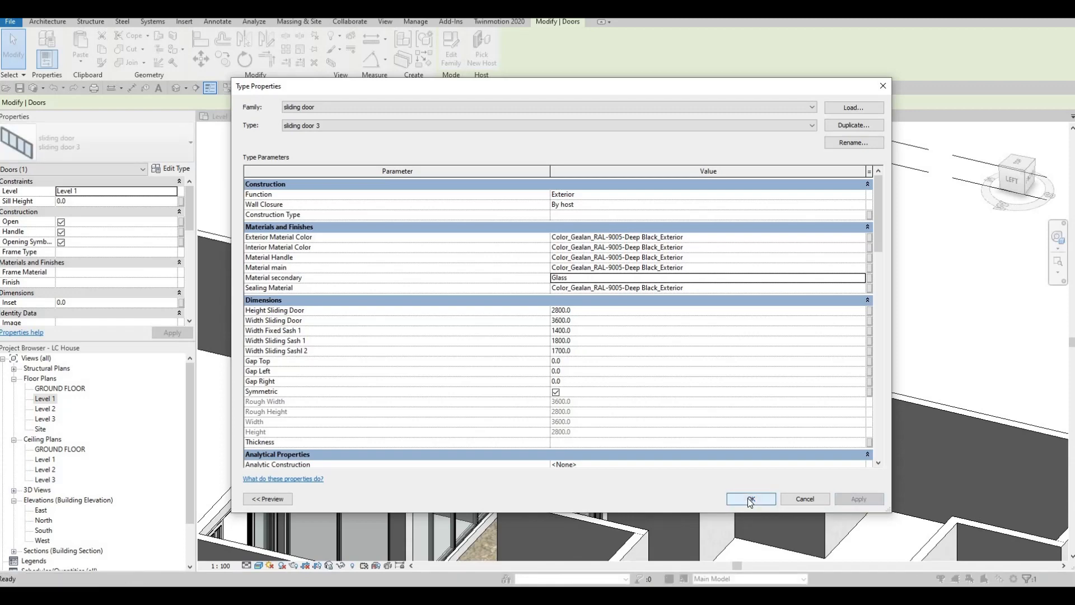
{"action": "key", "text": "Escape"}
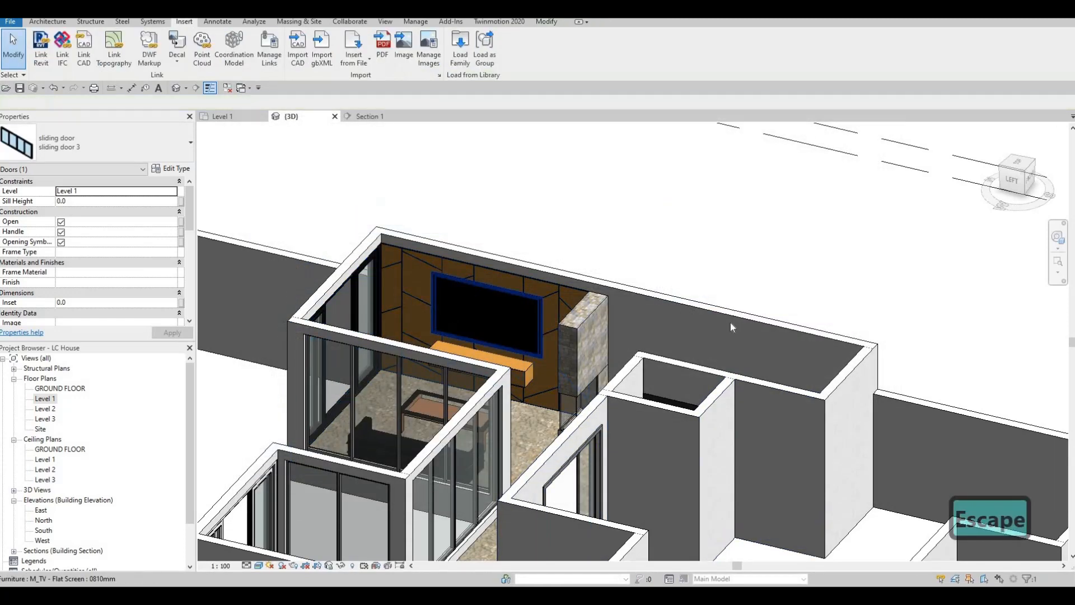
Give sliding door 2's interior colour and handle its exterior material, Color_Gealan_RAL-9005-Deep Black_Exterior
{"action": "middle_click_drag", "start_coordinate": [493, 415], "coordinate": [444, 331]}
{"action": "left_click", "coordinate": [441, 322]}
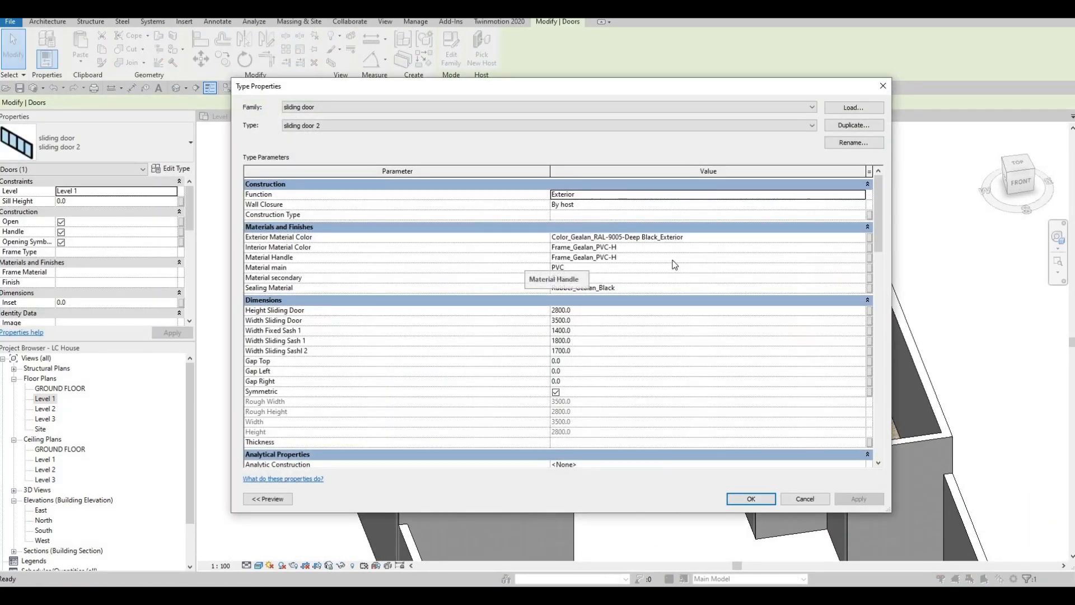
{"action": "left_click", "coordinate": [701, 239]}
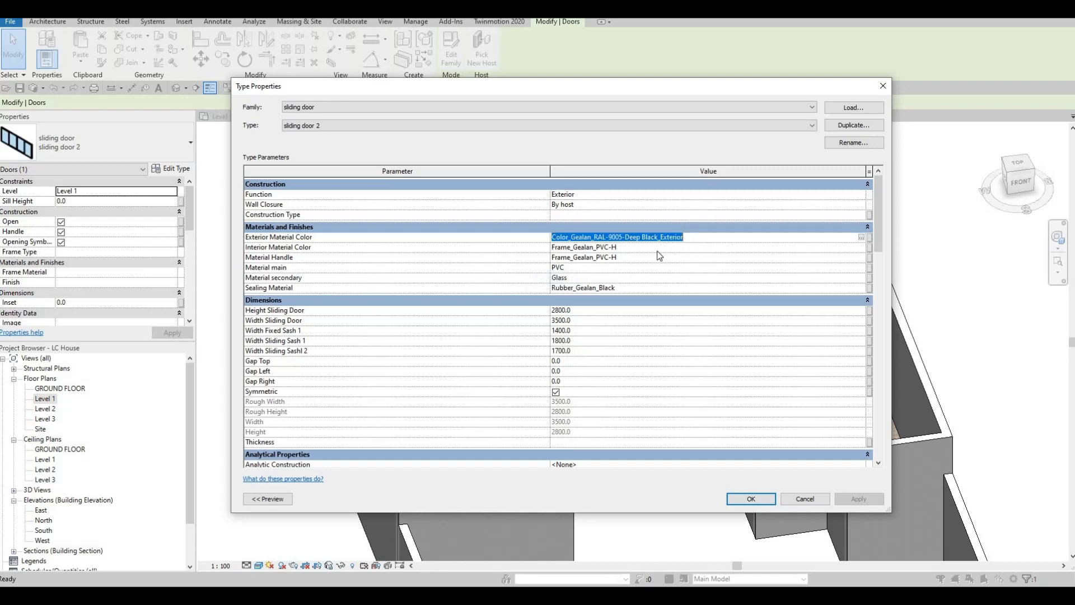
{"action": "key", "text": "ctrl+c"}
{"action": "left_click", "coordinate": [634, 248]}
{"action": "key", "text": "ctrl+v"}
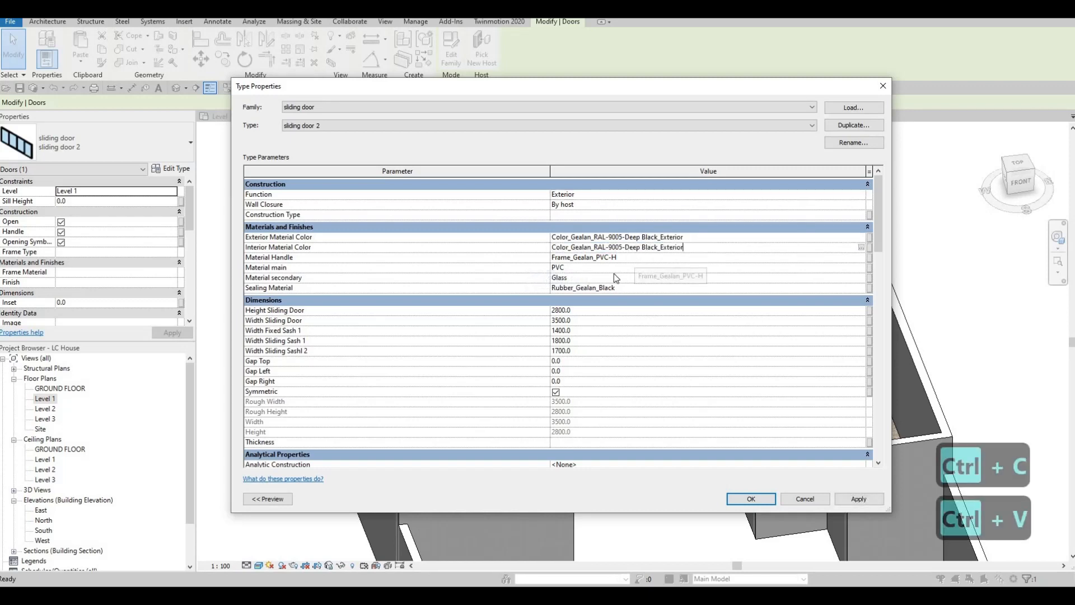
{"action": "key", "text": "ctrl+v"}
Set sliding door 2's main and sealing materials to Color_Gealan_RAL-9005-Deep Black_Exterior and apply the type changes
{"action": "left_click_drag", "start_coordinate": [592, 270], "coordinate": [465, 304]}
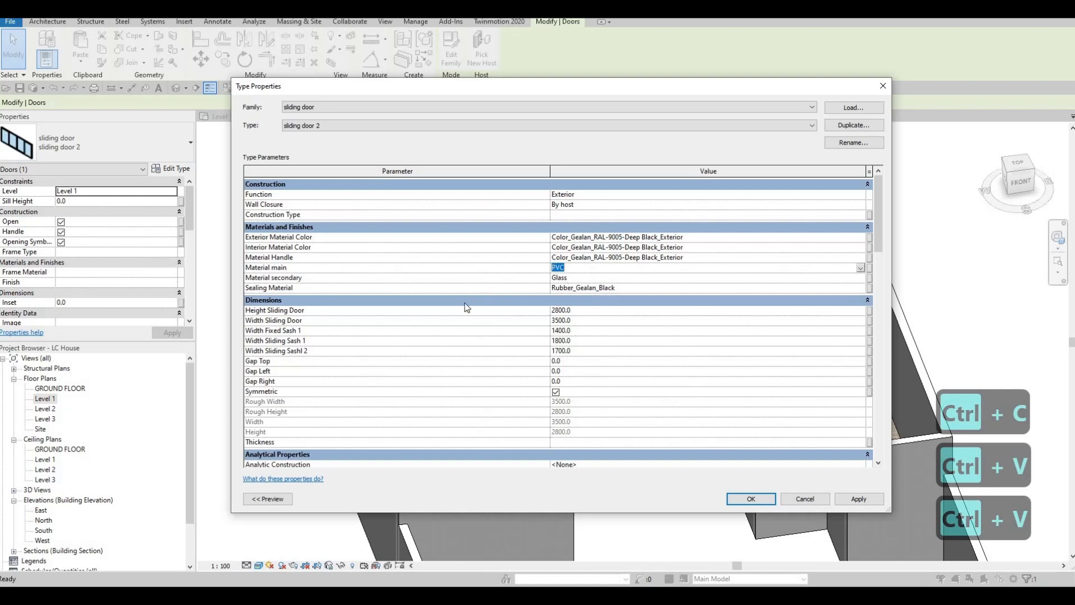
{"action": "key", "text": "ctrl+v"}
{"action": "left_click", "coordinate": [629, 287]}
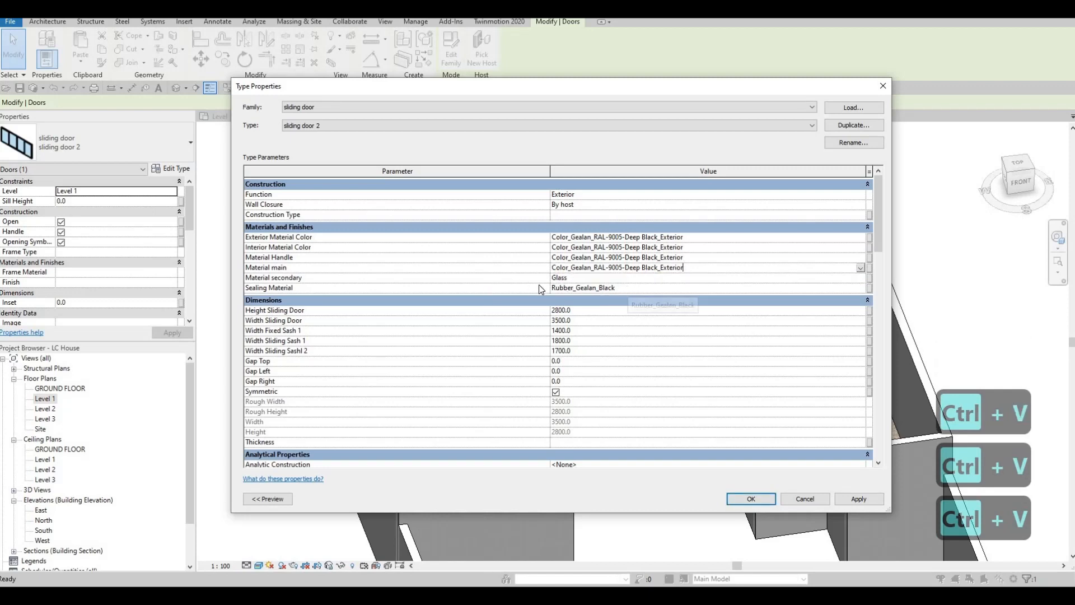
{"action": "key", "text": "ctrl+v"}
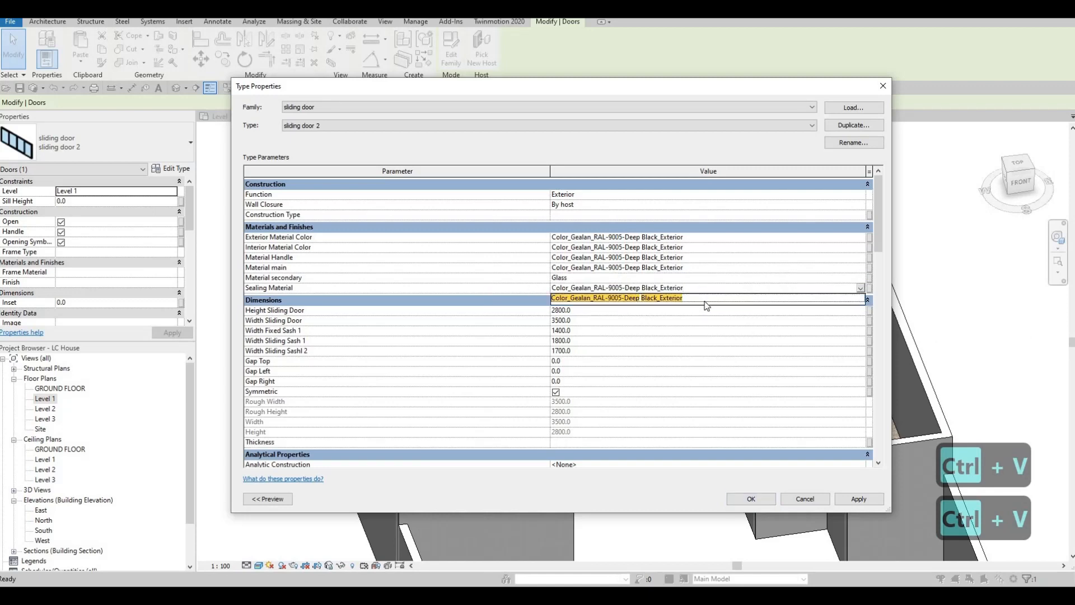
{"action": "left_click", "coordinate": [751, 500]}
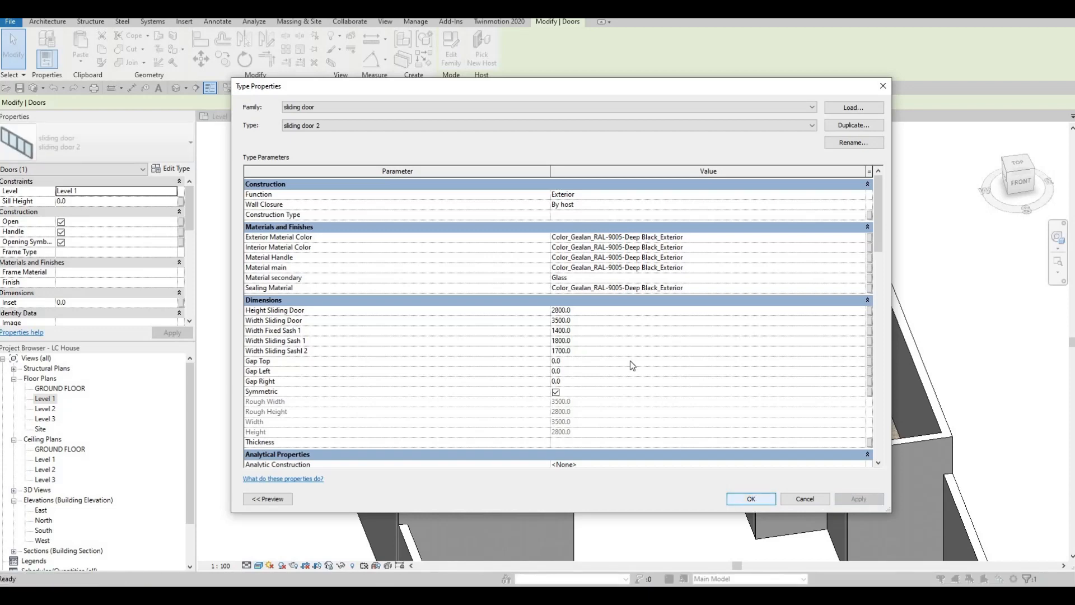
{"action": "key", "text": "Escape"}
{"action": "key", "text": "Escape"}
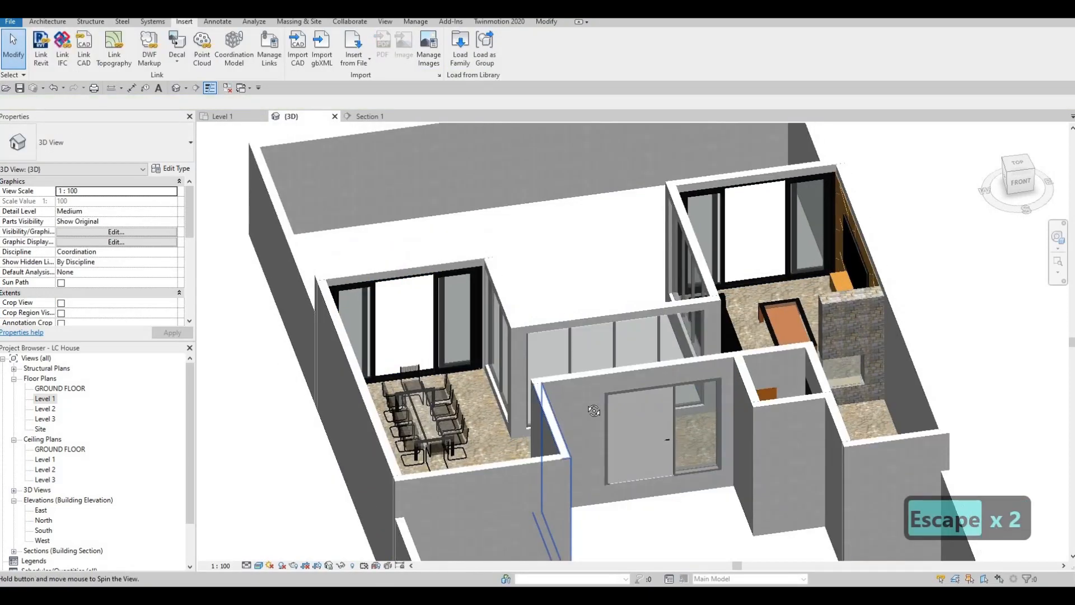
Examine the black sliding doors, the curtain walls and the main door from several angles in the 3D view
{"action": "middle_click_drag", "start_coordinate": [557, 391], "coordinate": [672, 394], "text": "shift"}
{"action": "scroll", "coordinate": [672, 393], "scroll_direction": "up", "scroll_amount": 5}
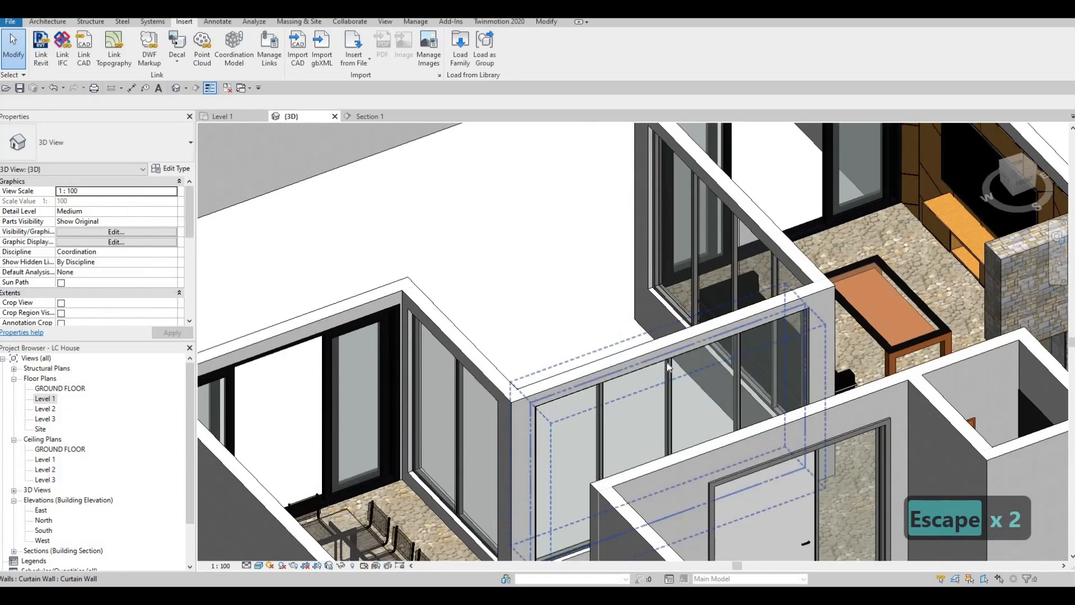
{"action": "scroll", "coordinate": [661, 369], "scroll_direction": "down", "scroll_amount": 3}
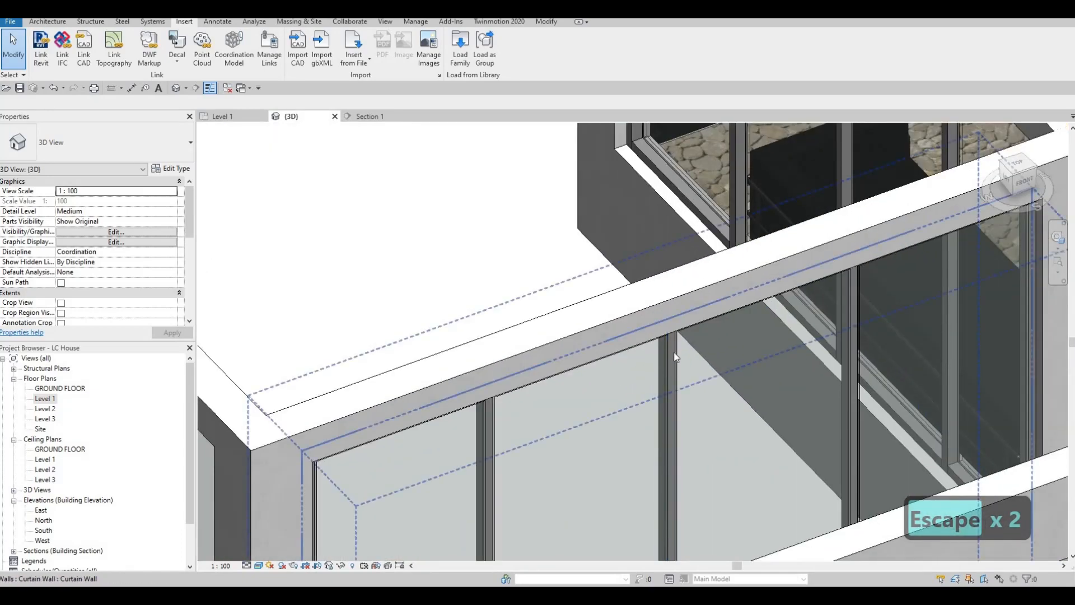
{"action": "middle_click_drag", "start_coordinate": [675, 359], "coordinate": [729, 394], "text": "shift"}
{"action": "scroll", "coordinate": [680, 359], "scroll_direction": "down", "scroll_amount": 3}
{"action": "scroll", "coordinate": [729, 395], "scroll_direction": "down", "scroll_amount": 3}
{"action": "middle_click_drag", "start_coordinate": [607, 385], "coordinate": [598, 353], "text": "shift"}
{"action": "scroll", "coordinate": [566, 334], "scroll_direction": "up", "scroll_amount": 2}
{"action": "scroll", "coordinate": [561, 357], "scroll_direction": "down", "scroll_amount": 2}
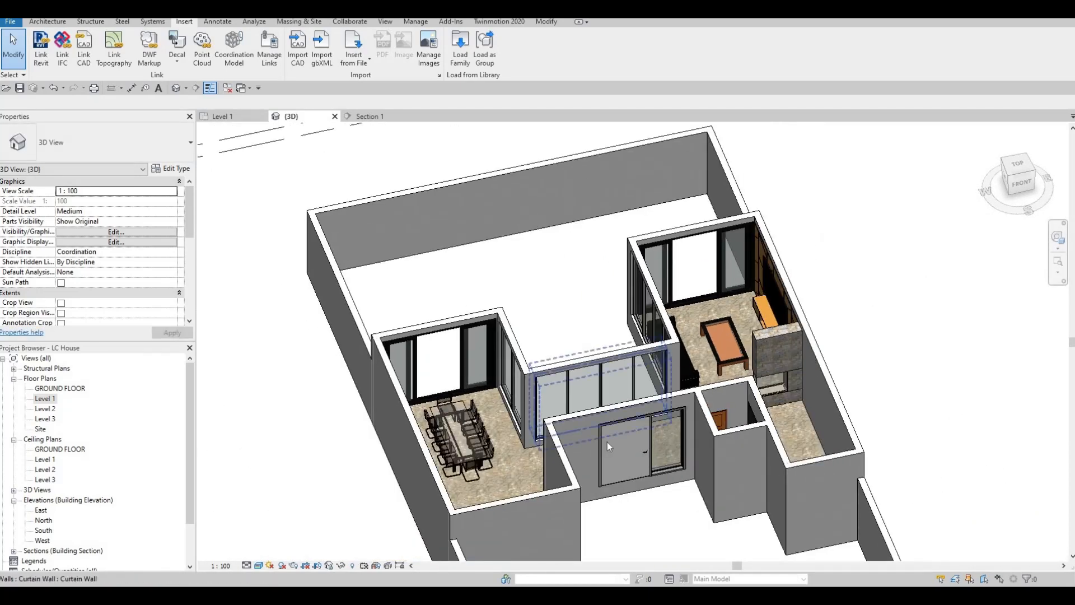
{"action": "middle_click_drag", "start_coordinate": [607, 442], "coordinate": [726, 384], "text": "shift"}
{"action": "scroll", "coordinate": [768, 336], "scroll_direction": "up", "scroll_amount": 5}
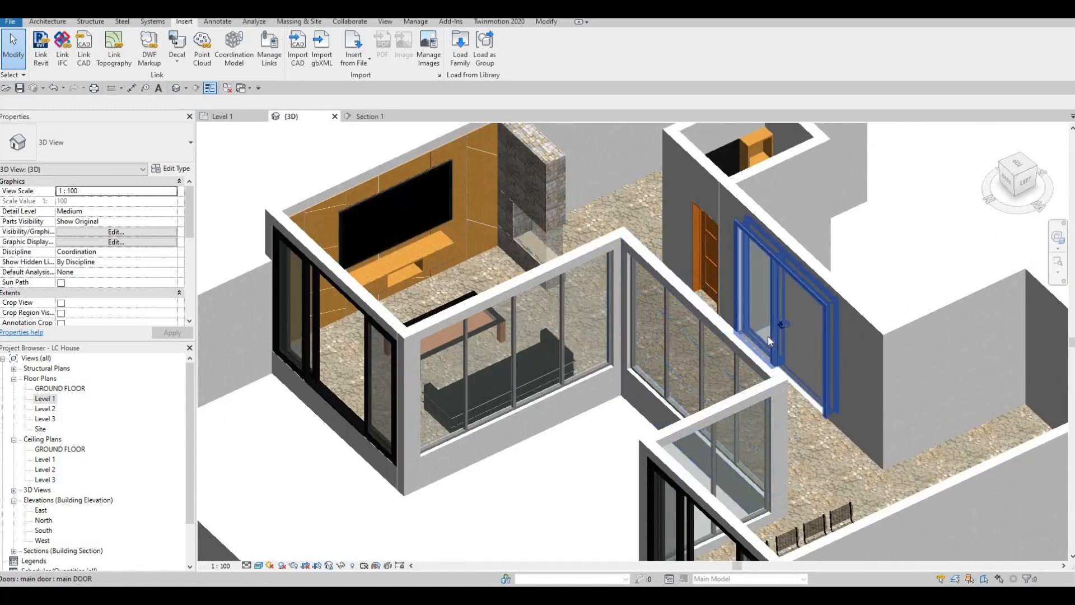
In the Level 1 plan, flip the main door's facing so it swings into the house, and check the door in 3D
{"action": "double_click", "coordinate": [45, 398]}
{"action": "middle_click_drag", "start_coordinate": [475, 395], "coordinate": [601, 364]}
{"action": "left_click", "coordinate": [443, 399]}
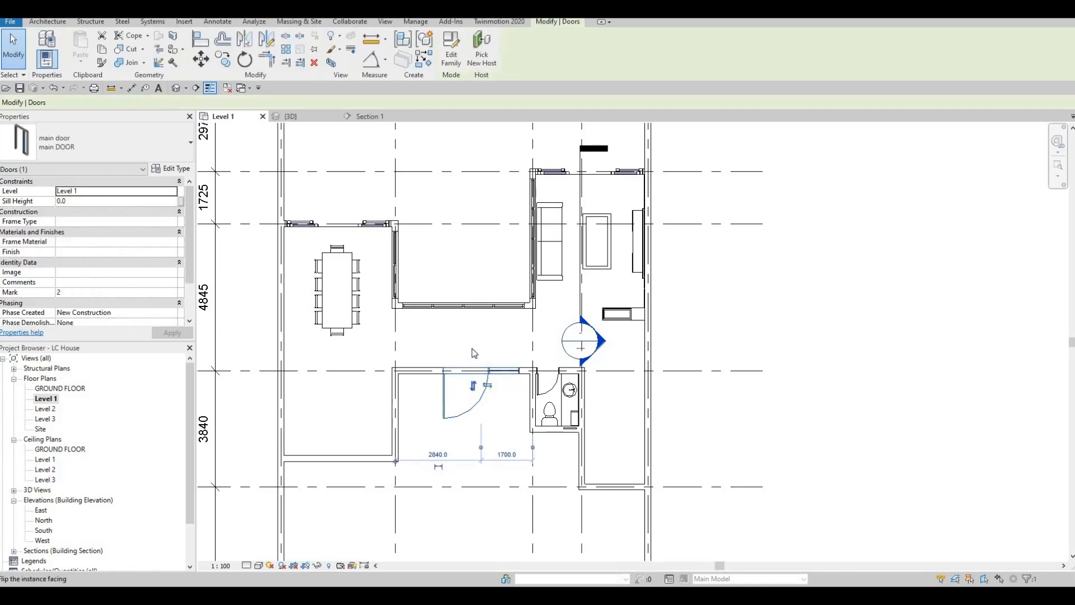
{"action": "left_click", "coordinate": [473, 385]}
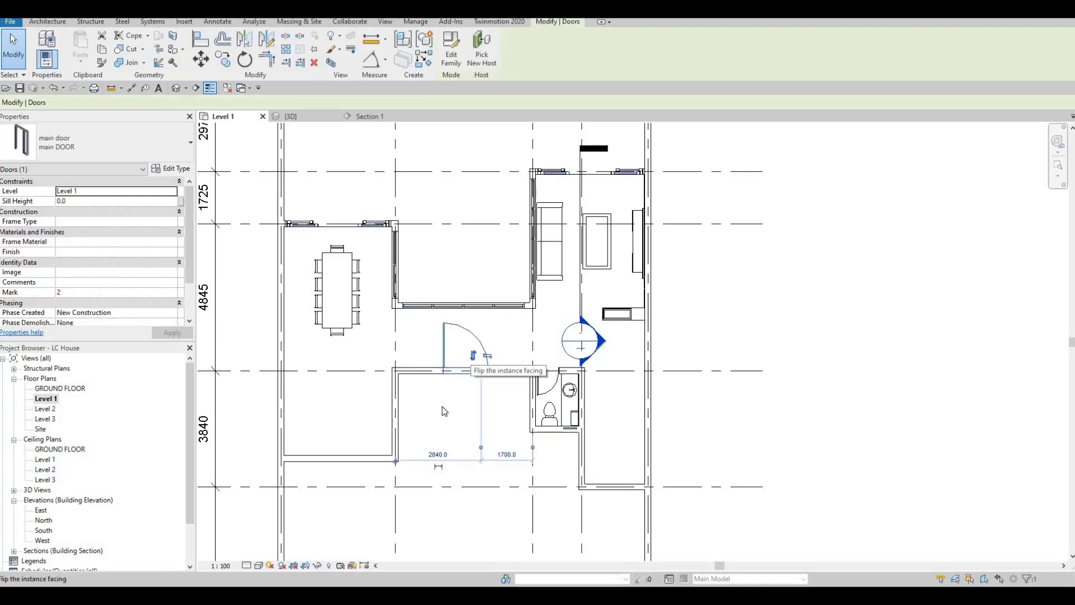
{"action": "middle_click_drag", "start_coordinate": [469, 392], "coordinate": [519, 371]}
{"action": "key", "text": "Escape"}
{"action": "key", "text": "Escape"}
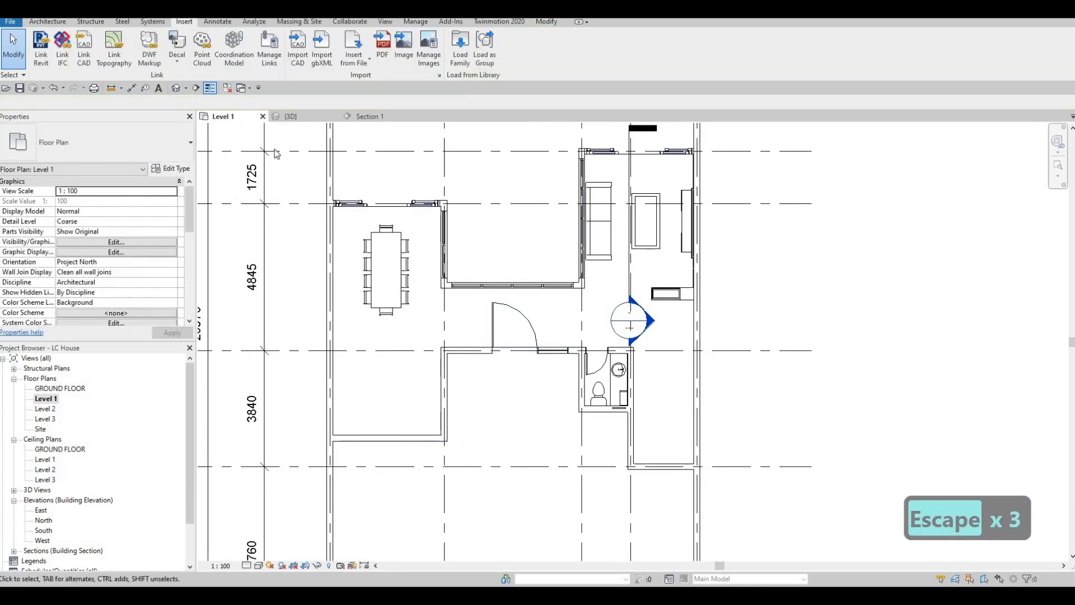
{"action": "left_click", "coordinate": [302, 117]}
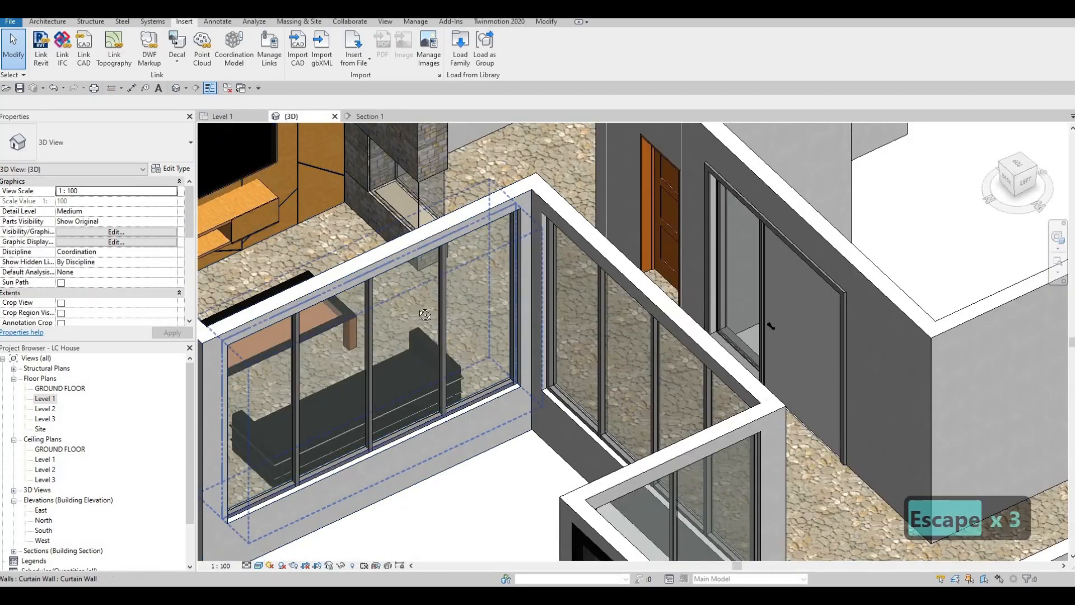
{"action": "middle_click_drag", "start_coordinate": [425, 315], "coordinate": [499, 415], "text": "shift"}
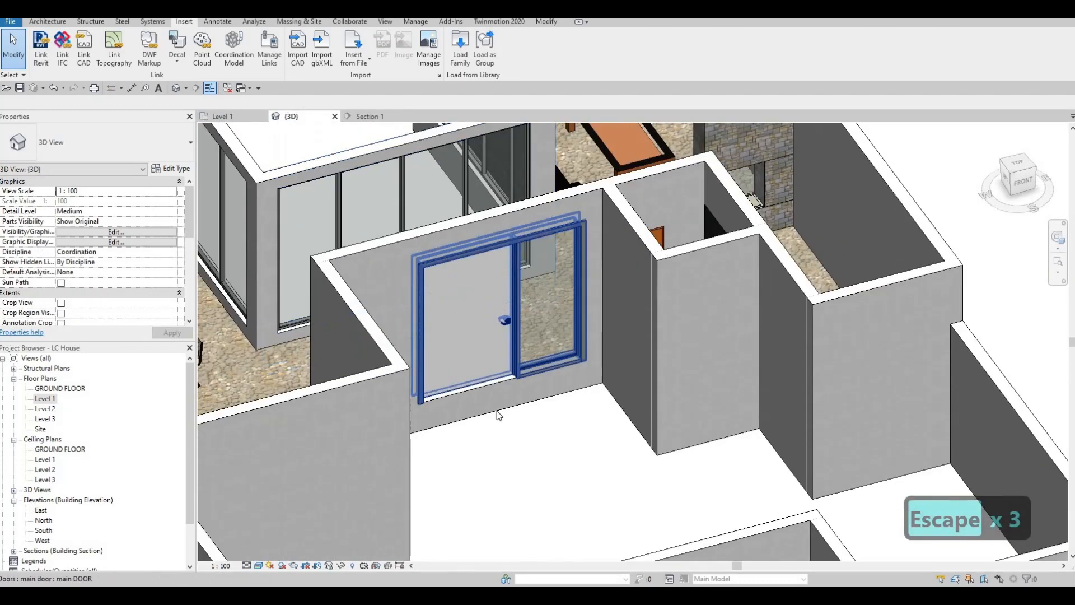
{"action": "scroll", "coordinate": [499, 415], "scroll_direction": "up", "scroll_amount": 5}
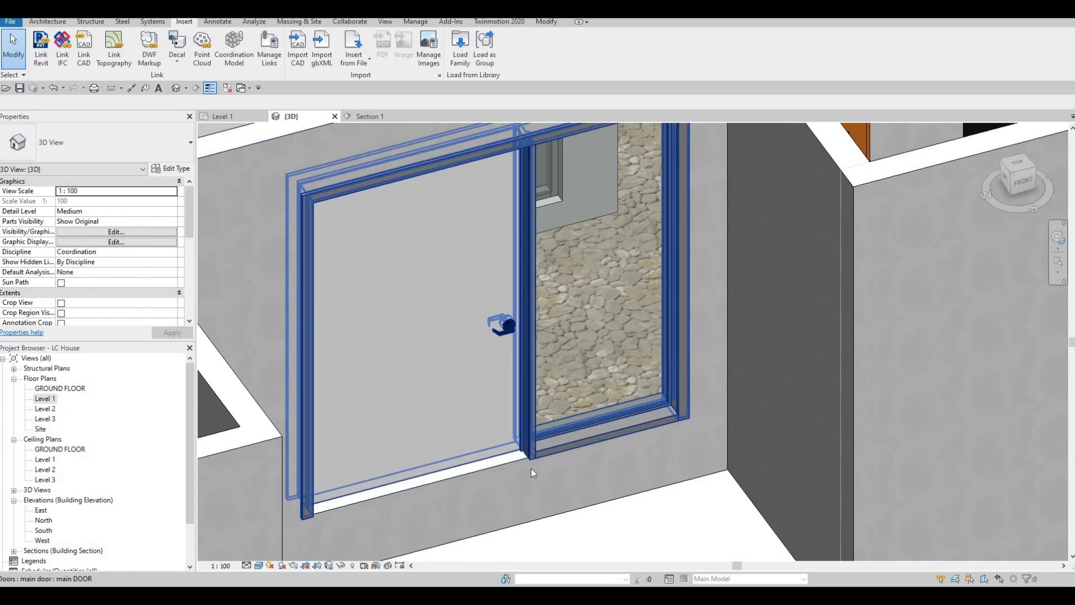
{"action": "scroll", "coordinate": [531, 468], "scroll_direction": "down", "scroll_amount": 5}
{"action": "middle_click_drag", "start_coordinate": [531, 468], "coordinate": [605, 507], "text": "shift"}
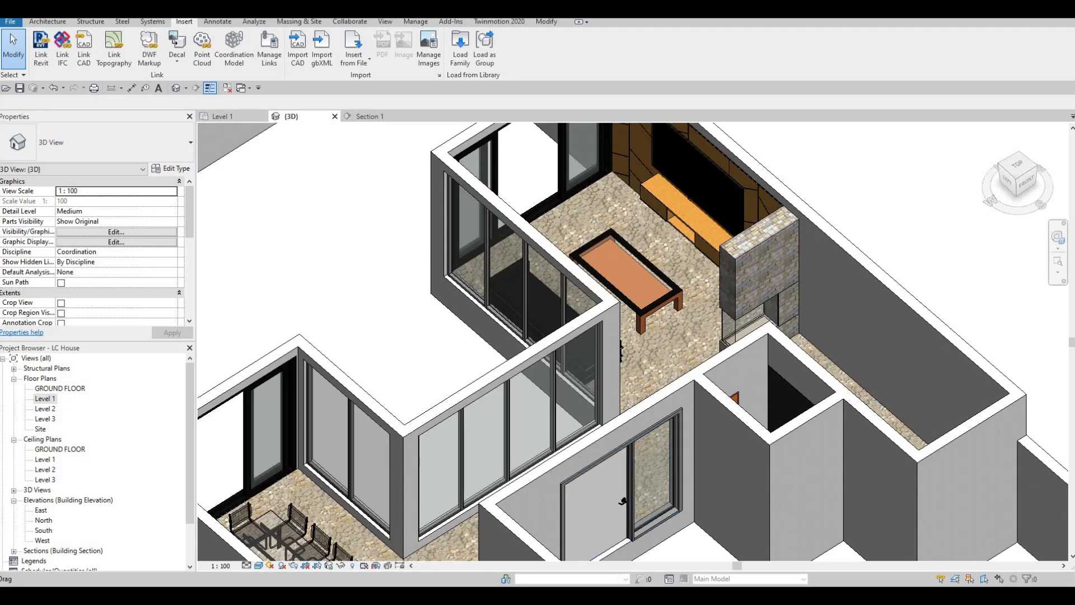
In the Level 1 plan, cut the bathroom's rear wall behind the toilet with the thin glazing element embedded in it
{"action": "double_click", "coordinate": [44, 398]}
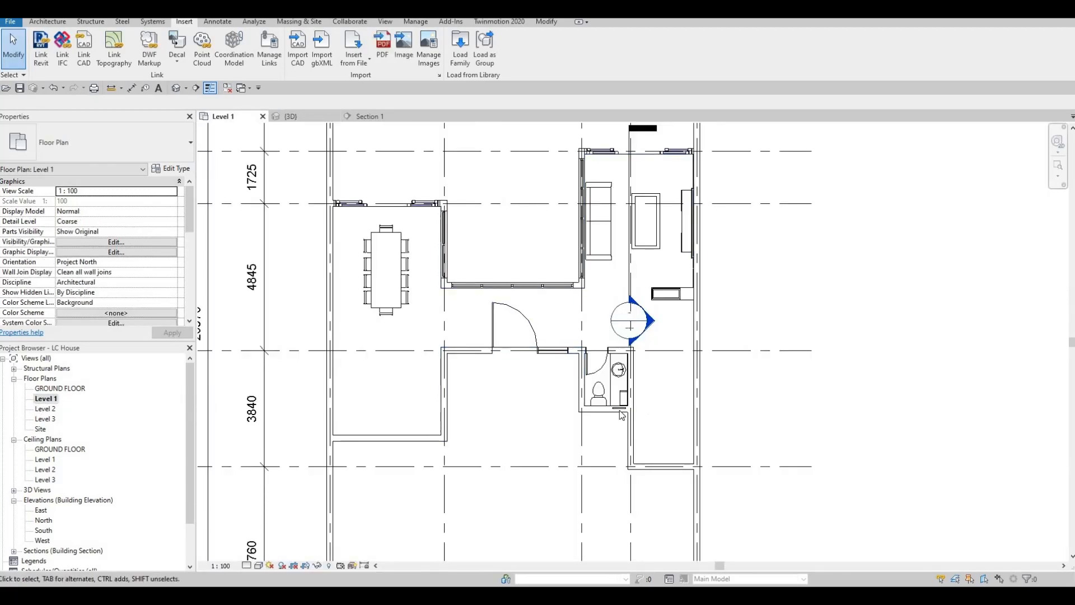
{"action": "scroll", "coordinate": [590, 411], "scroll_direction": "up", "scroll_amount": 5}
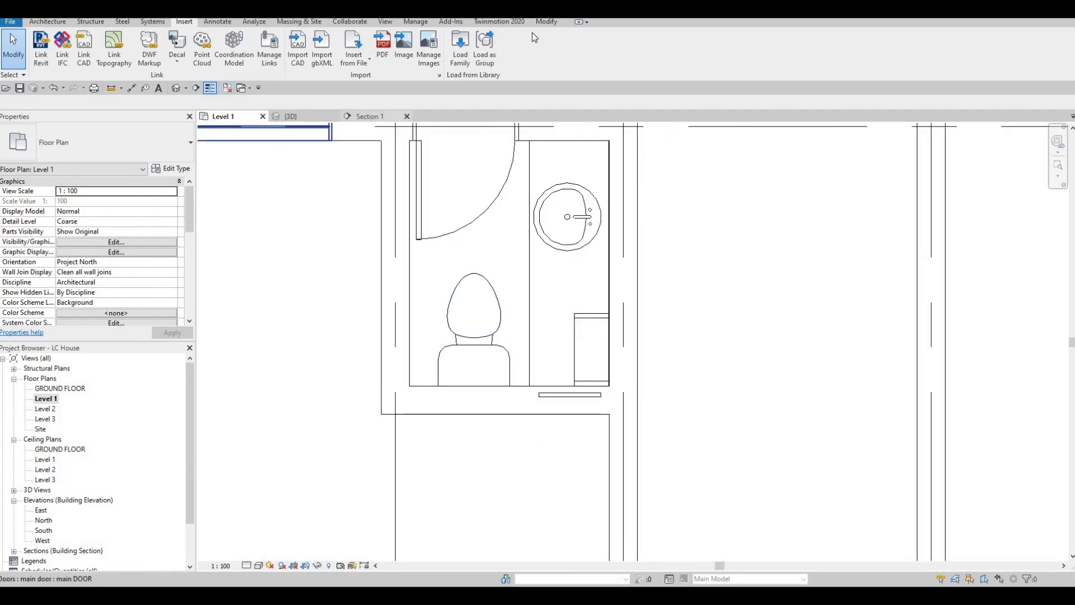
{"action": "left_click", "coordinate": [544, 23]}
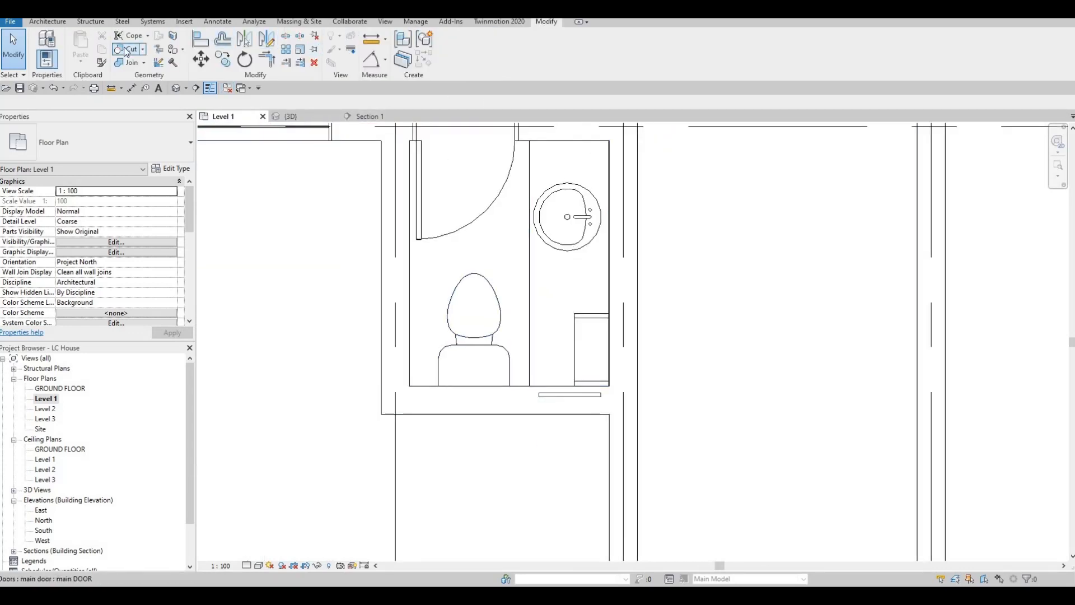
{"action": "left_click", "coordinate": [127, 49]}
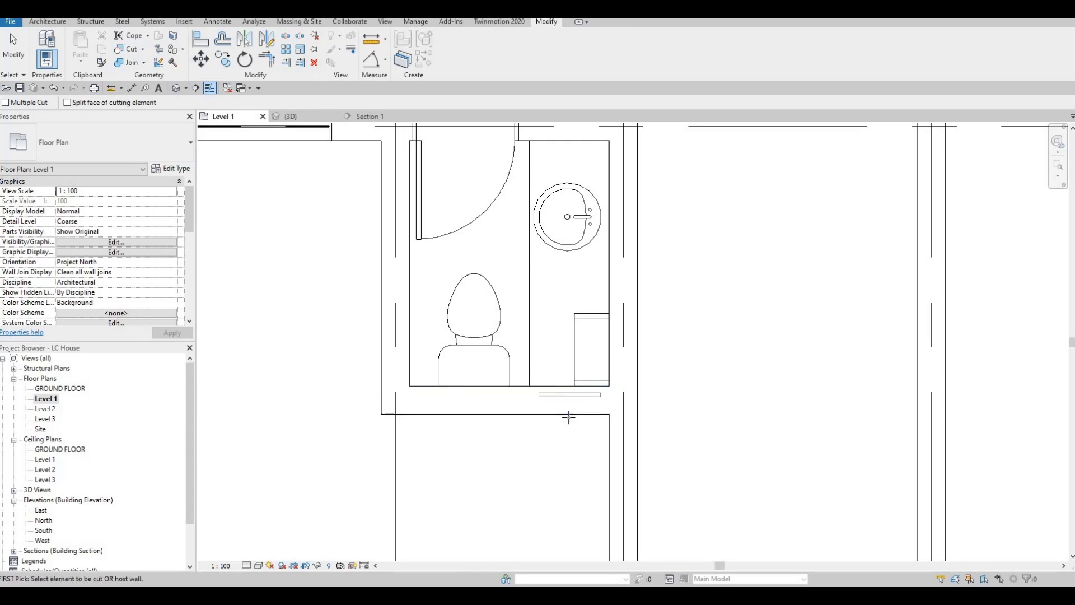
{"action": "left_click", "coordinate": [563, 399]}
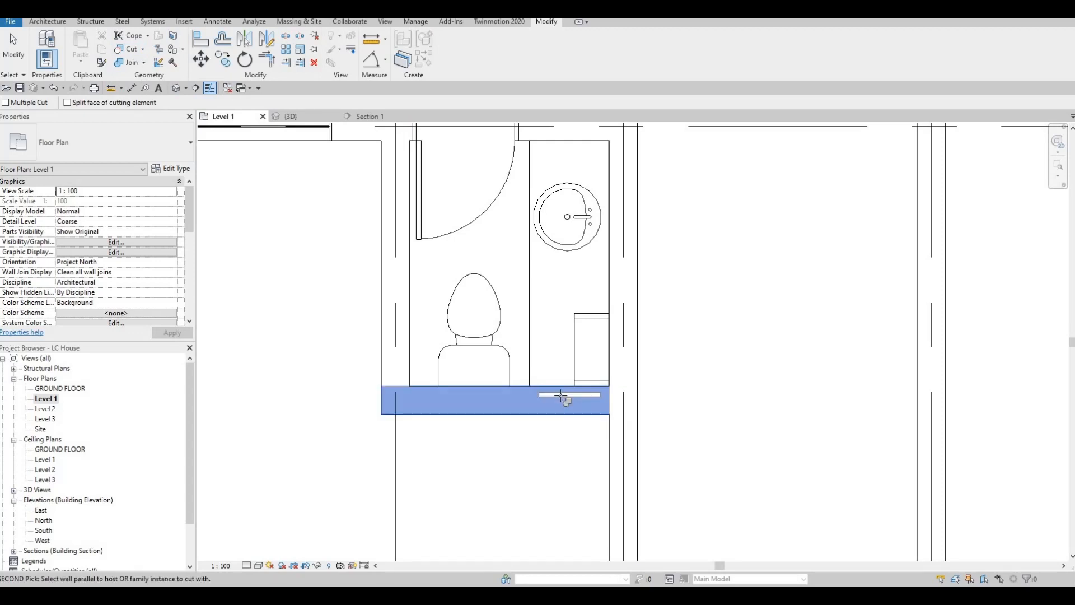
{"action": "left_click", "coordinate": [588, 399]}
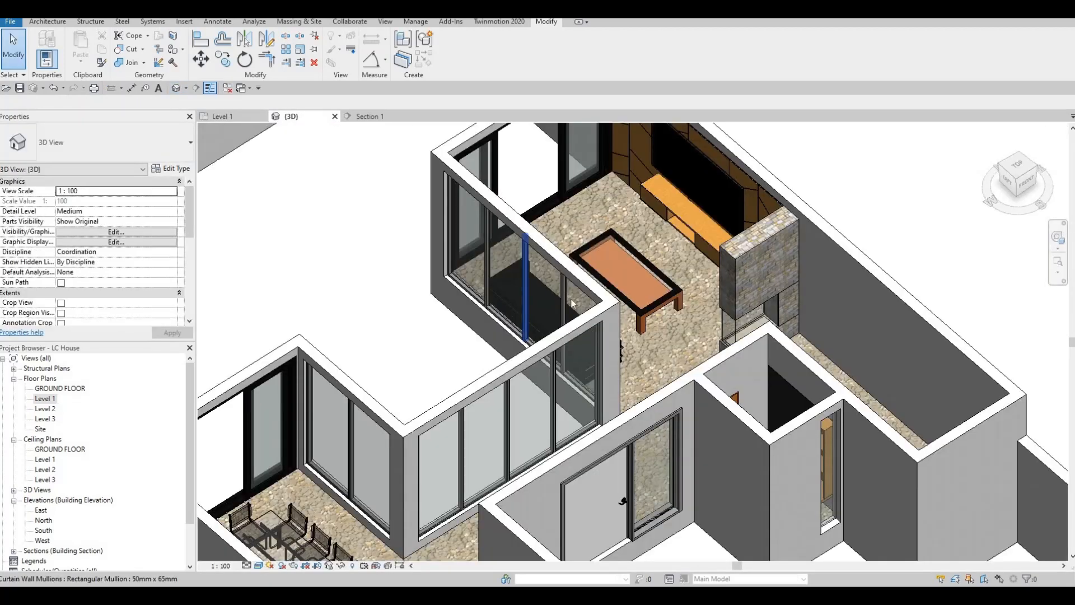
In the 3D view, raise the bottom of the bathroom's narrow rear curtain wall to a base offset of about 805 mm
{"action": "scroll", "coordinate": [532, 300], "scroll_direction": "down", "scroll_amount": 1}
{"action": "middle_click_drag", "start_coordinate": [562, 341], "coordinate": [477, 263]}
{"action": "middle_click_drag", "start_coordinate": [639, 395], "coordinate": [581, 375], "text": "shift"}
{"action": "scroll", "coordinate": [549, 308], "scroll_direction": "up", "scroll_amount": 5}
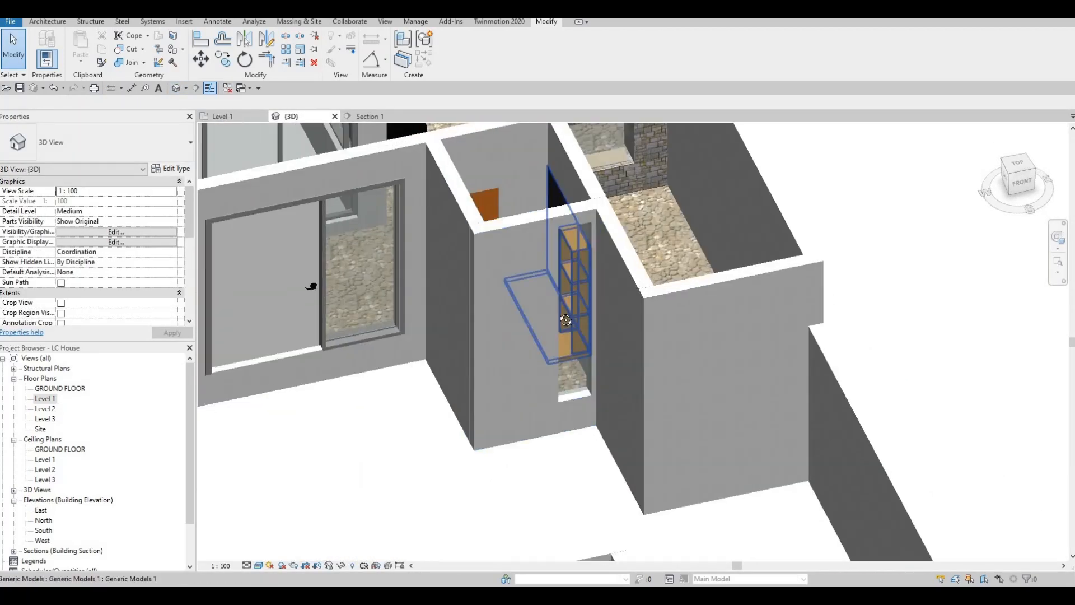
{"action": "middle_click_drag", "start_coordinate": [577, 429], "coordinate": [549, 378]}
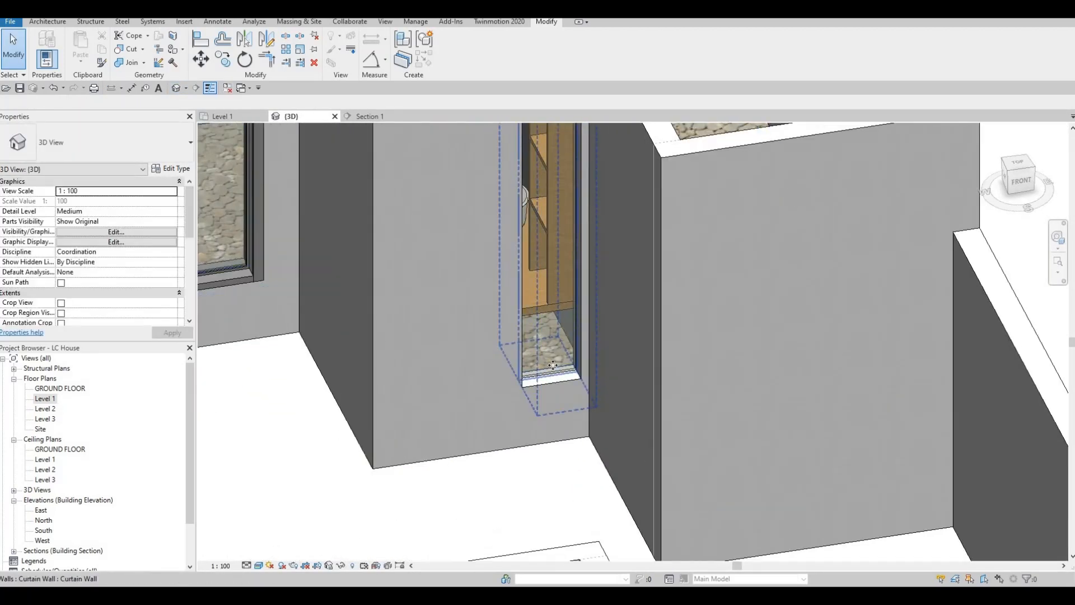
{"action": "left_click", "coordinate": [550, 381]}
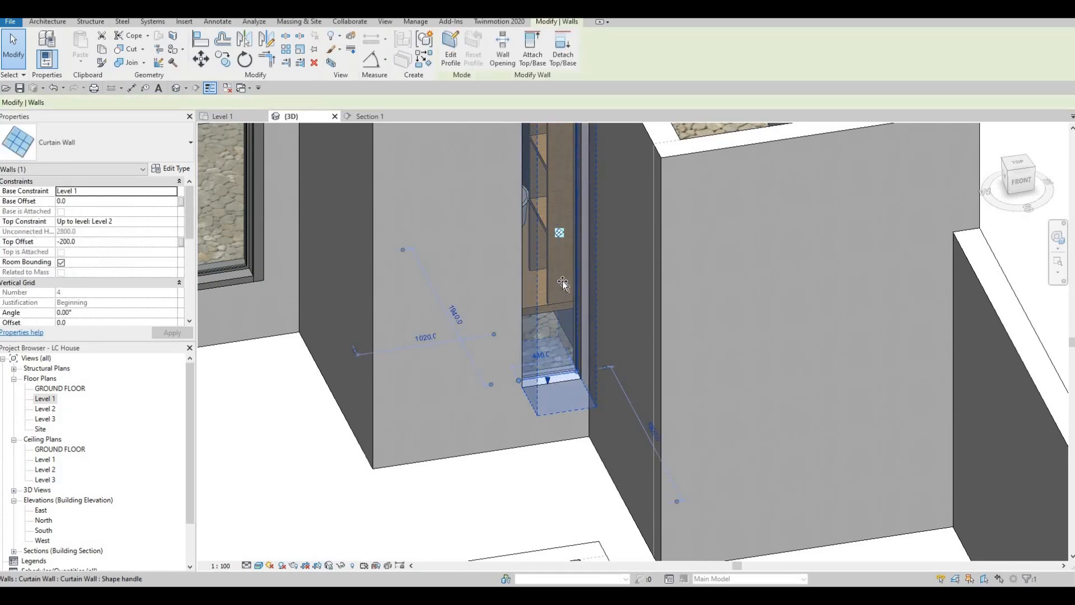
{"action": "left_click_drag", "start_coordinate": [563, 281], "coordinate": [562, 281]}
{"action": "scroll", "coordinate": [552, 301], "scroll_direction": "down", "scroll_amount": 3}
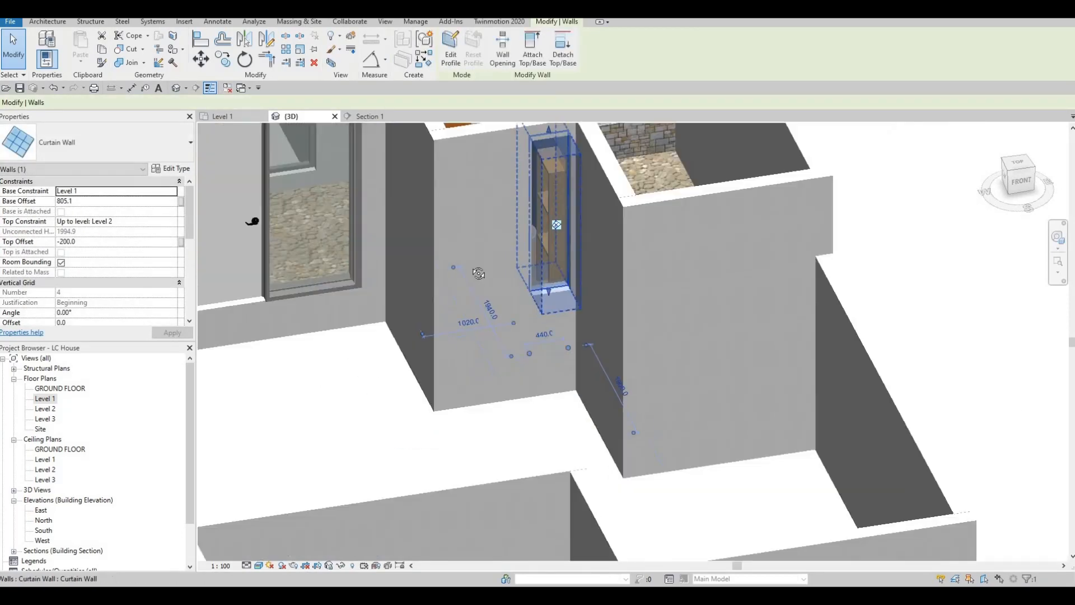
{"action": "middle_click_drag", "start_coordinate": [479, 273], "coordinate": [541, 328], "text": "shift"}
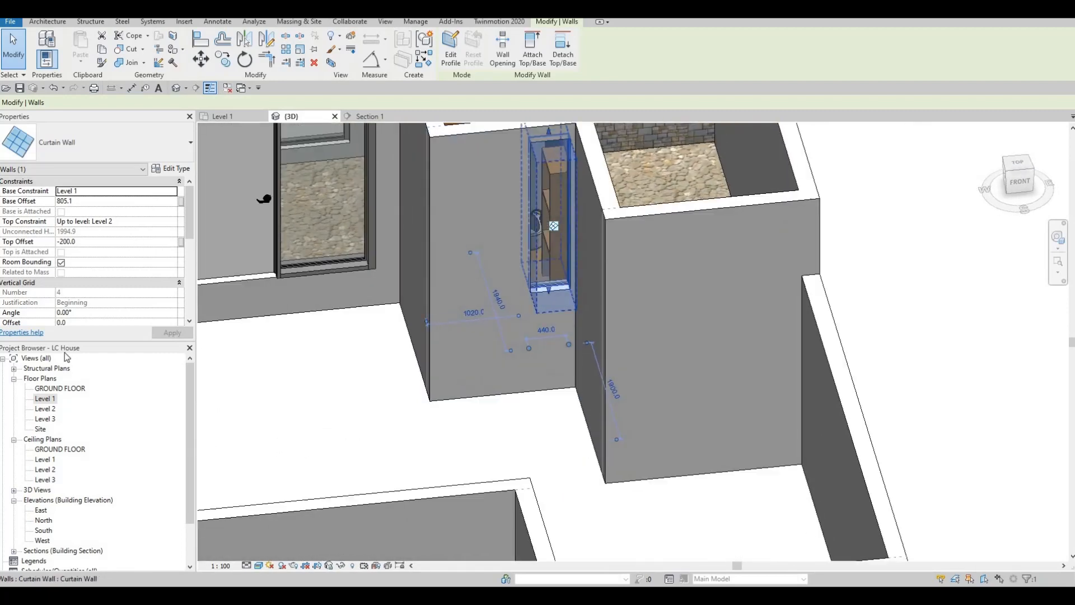
In the Level 1 plan, shift both ends of the bathroom curtain wall toward the toilet, making it about 360 mm wide
{"action": "double_click", "coordinate": [51, 400]}
{"action": "middle_click_drag", "start_coordinate": [474, 355], "coordinate": [514, 319]}
{"action": "key", "text": "Escape"}
{"action": "key", "text": "Escape"}
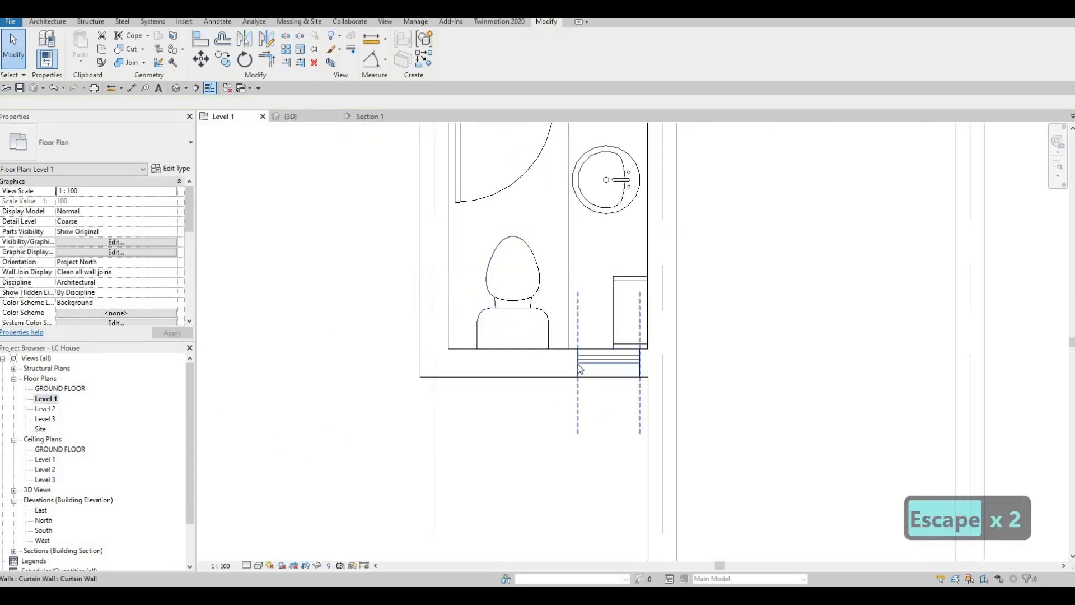
{"action": "left_click", "coordinate": [580, 368]}
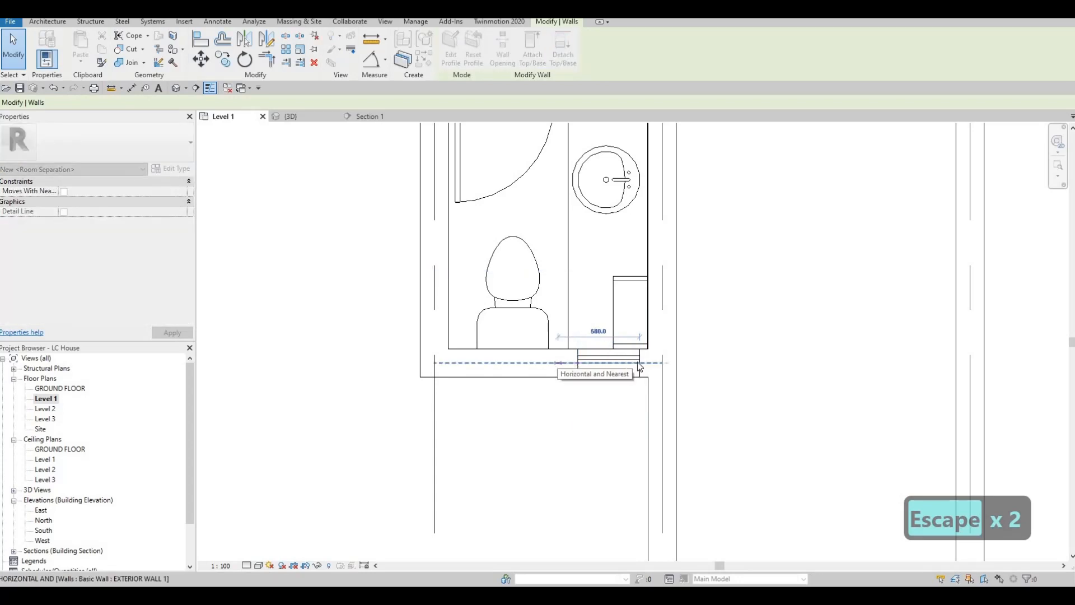
{"action": "left_click_drag", "start_coordinate": [640, 367], "coordinate": [631, 335]}
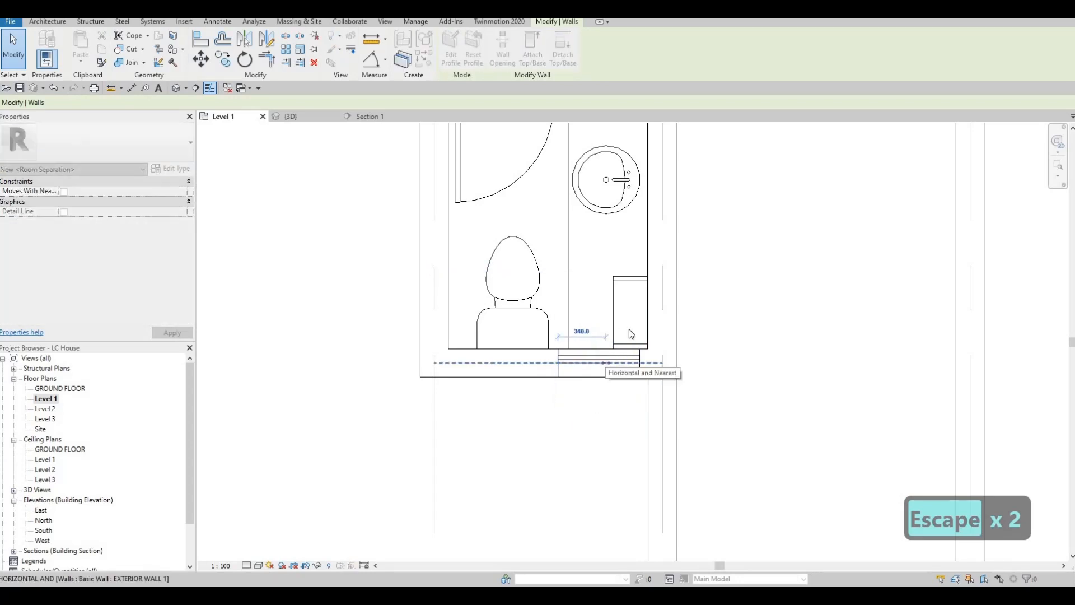
{"action": "scroll", "coordinate": [608, 364], "scroll_direction": "up", "scroll_amount": 1}
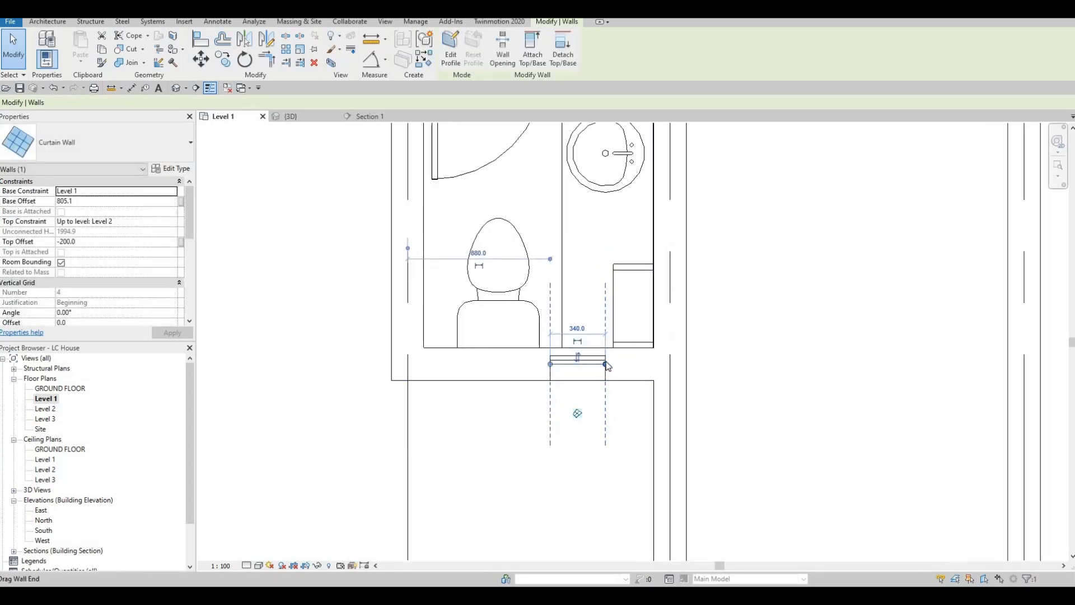
{"action": "scroll", "coordinate": [608, 366], "scroll_direction": "up", "scroll_amount": 2}
{"action": "left_click_drag", "start_coordinate": [605, 365], "coordinate": [607, 371]}
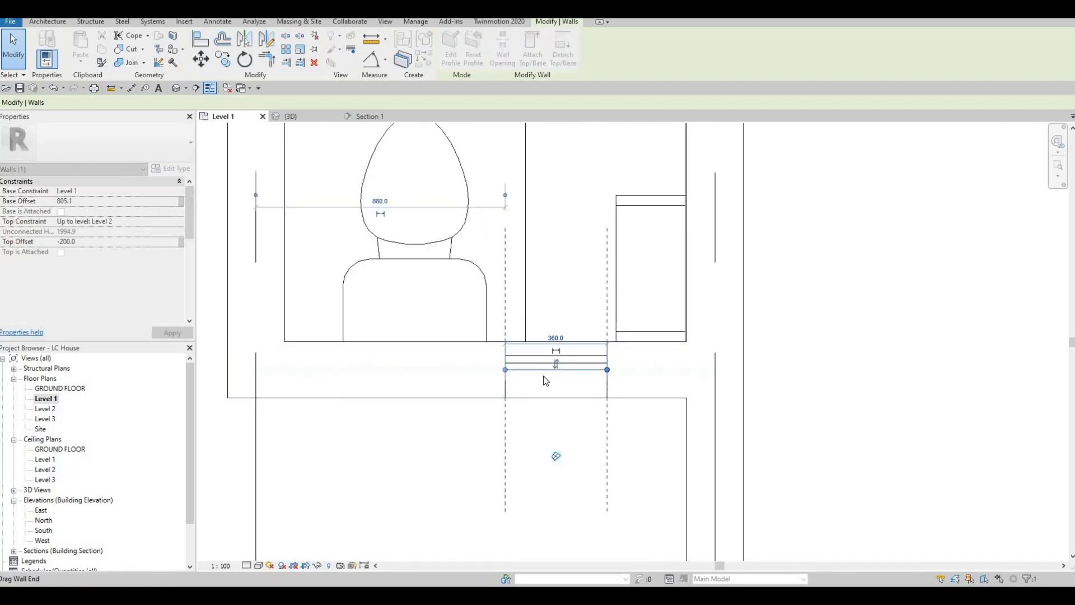
{"action": "key", "text": "Escape"}
{"action": "key", "text": "Escape"}
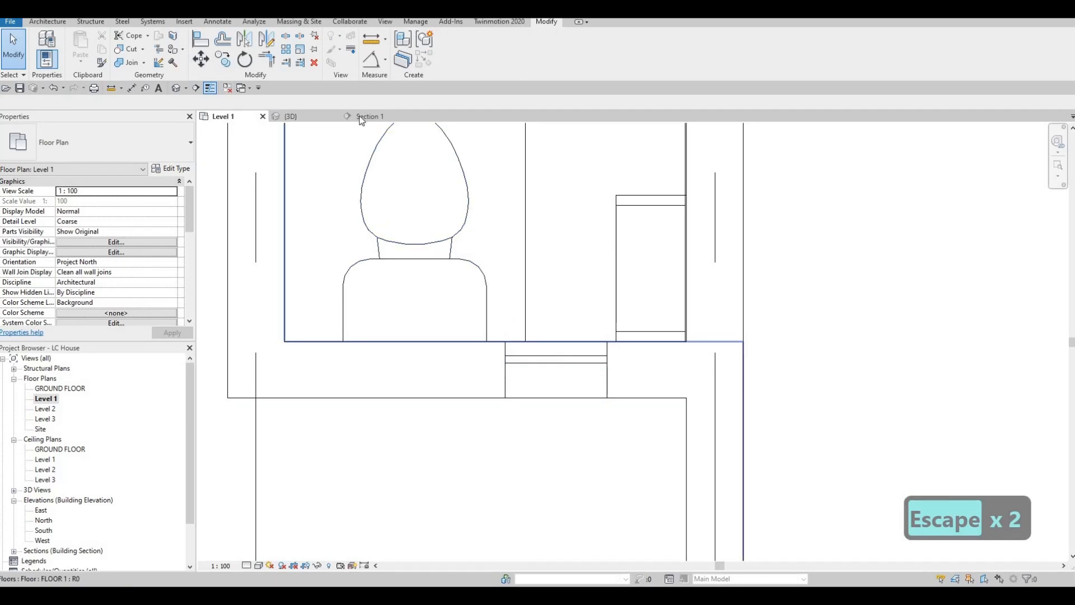
Examine the narrowed bathroom window against the main door and the long curtain wall in the 3D view
{"action": "left_click", "coordinate": [305, 119]}
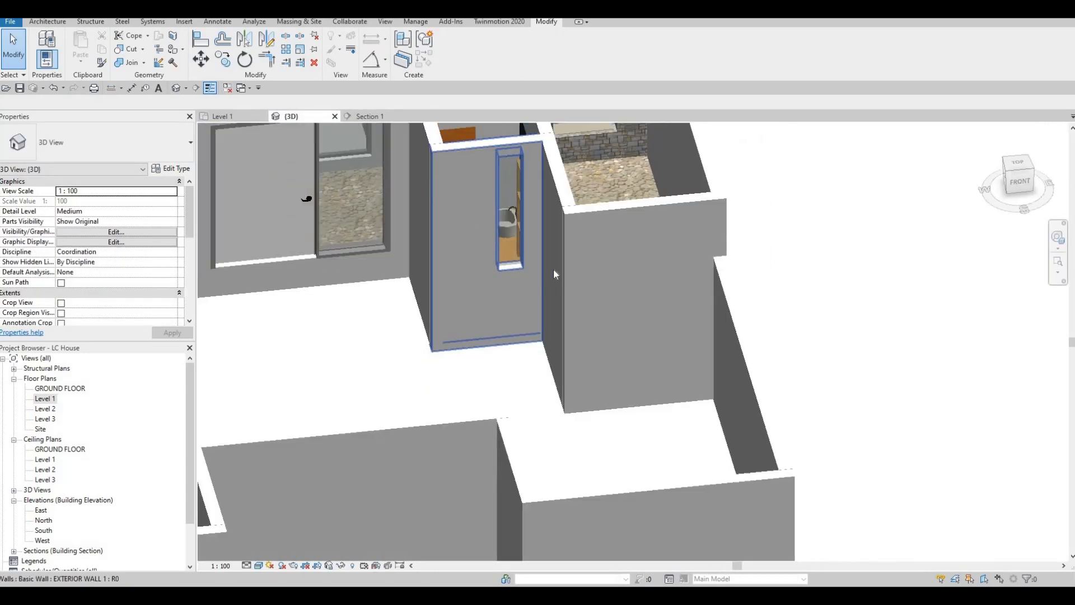
{"action": "middle_click_drag", "start_coordinate": [554, 271], "coordinate": [575, 231]}
{"action": "scroll", "coordinate": [532, 280], "scroll_direction": "down", "scroll_amount": 1}
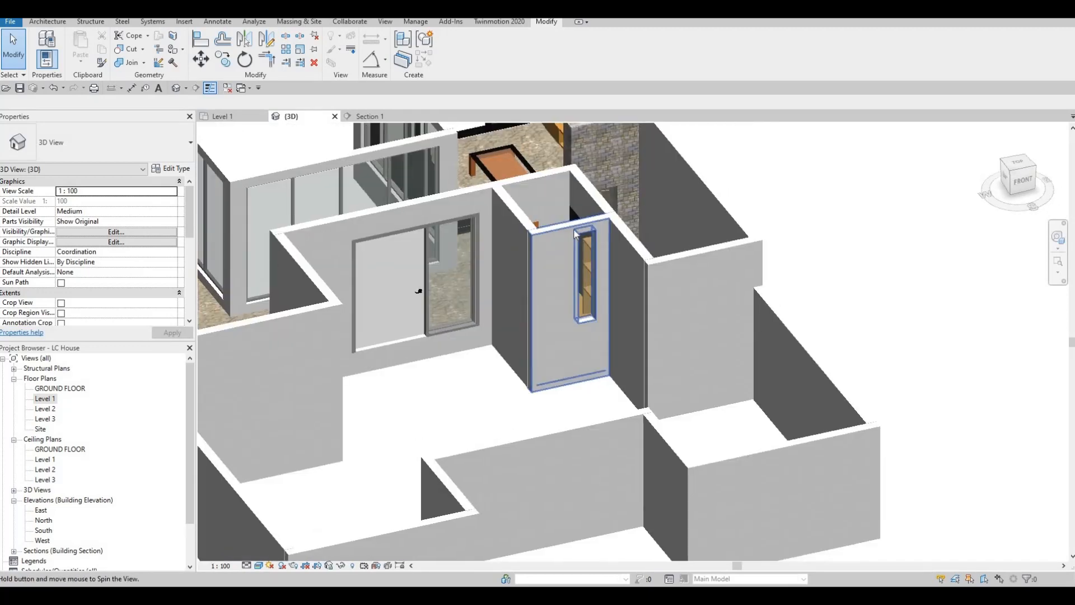
{"action": "middle_click_drag", "start_coordinate": [368, 223], "coordinate": [425, 219]}
{"action": "scroll", "coordinate": [426, 244], "scroll_direction": "down", "scroll_amount": 1}
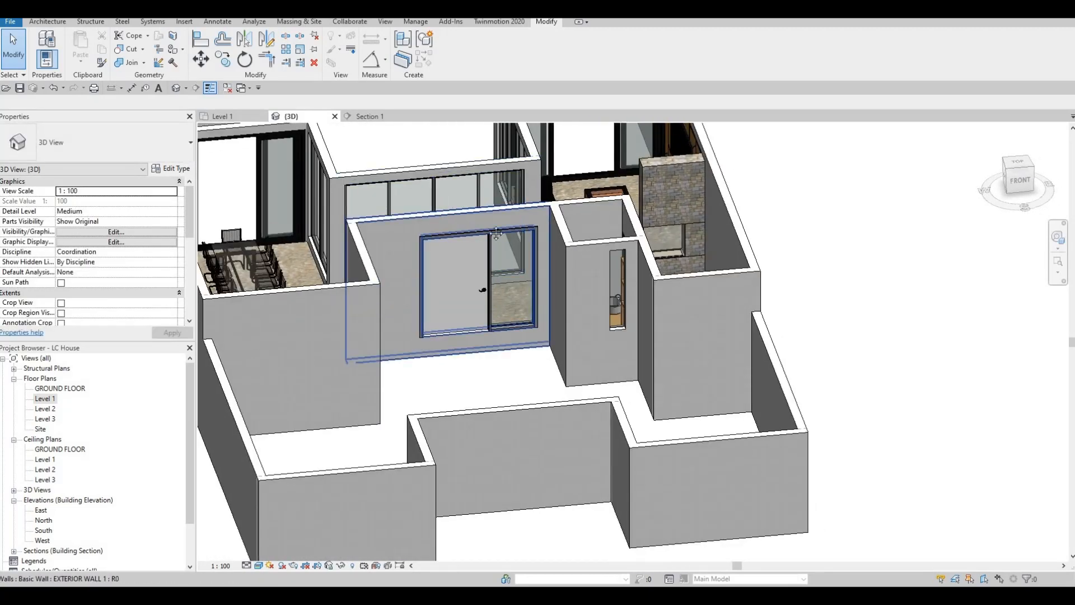
{"action": "scroll", "coordinate": [495, 224], "scroll_direction": "up", "scroll_amount": 3}
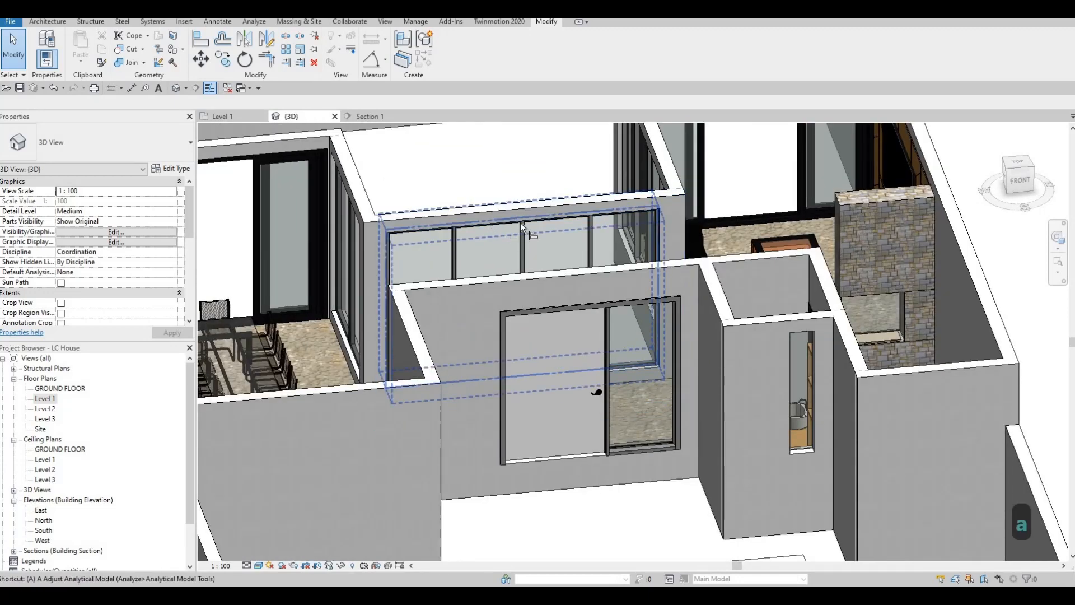
{"action": "key", "text": "a"}
{"action": "key", "text": "l"}
{"action": "left_click", "coordinate": [824, 310]}
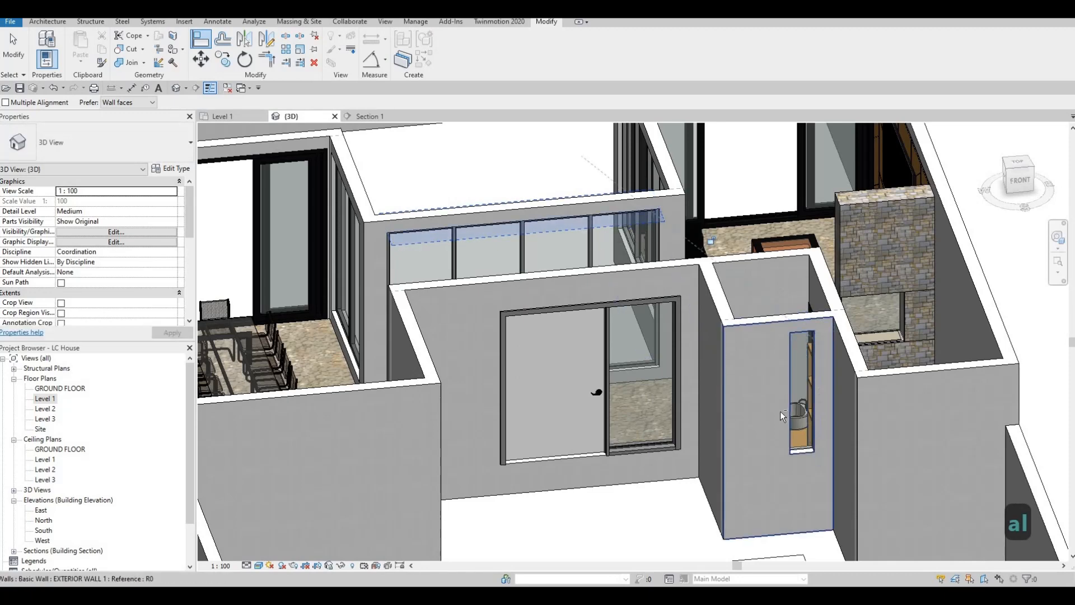
{"action": "key", "text": "Escape"}
{"action": "key", "text": "Escape"}
{"action": "middle_click_drag", "start_coordinate": [781, 411], "coordinate": [797, 337], "text": "shift"}
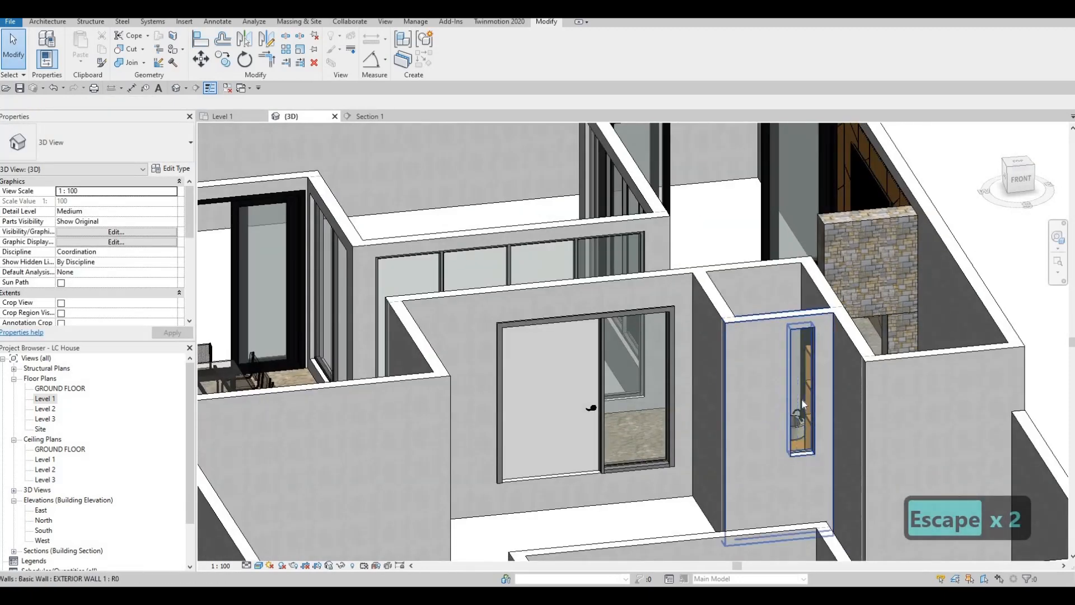
{"action": "key", "text": "Escape"}
{"action": "key", "text": "Escape"}
{"action": "middle_click_drag", "start_coordinate": [742, 428], "coordinate": [594, 294], "text": "shift"}
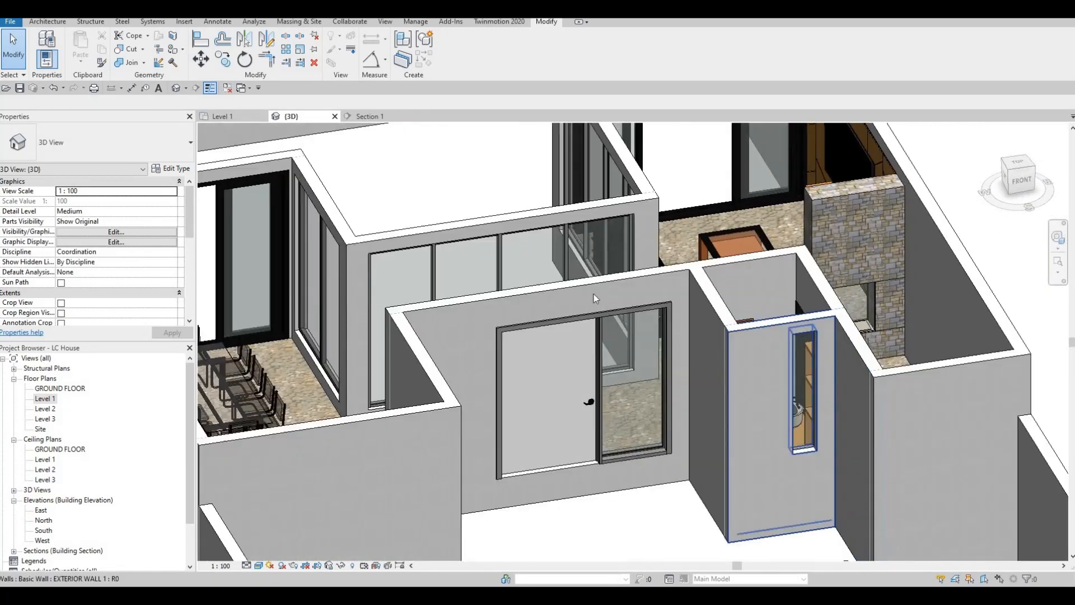
{"action": "key", "text": "Escape"}
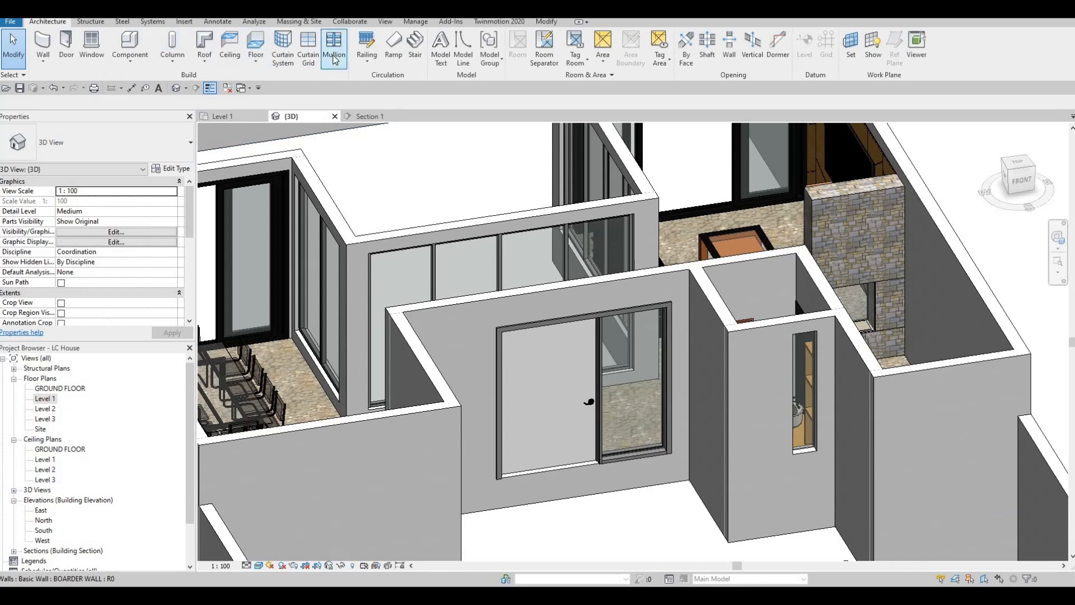
{"action": "left_click", "coordinate": [334, 56]}
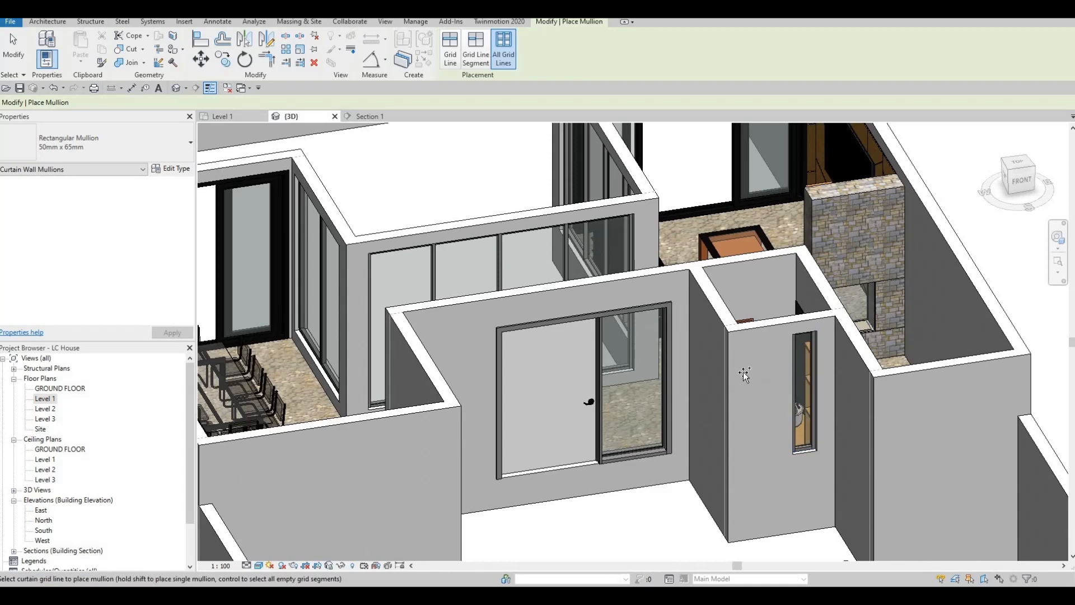
{"action": "scroll", "coordinate": [696, 388], "scroll_direction": "down", "scroll_amount": 3}
{"action": "middle_click_drag", "start_coordinate": [695, 387], "coordinate": [776, 446], "text": "shift"}
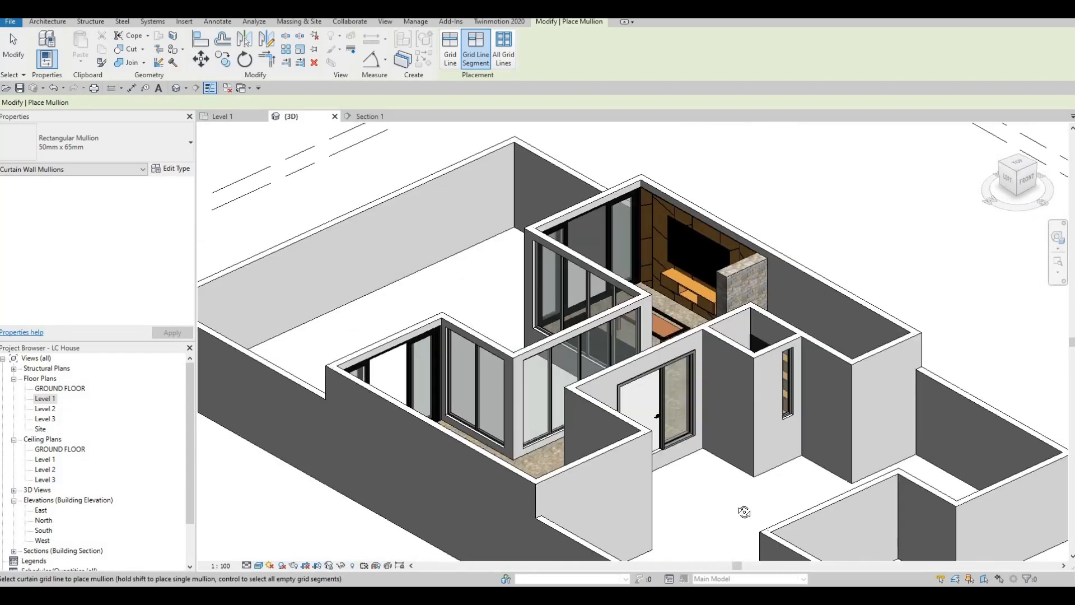
{"action": "key", "text": "Escape"}
{"action": "key", "text": "Escape"}
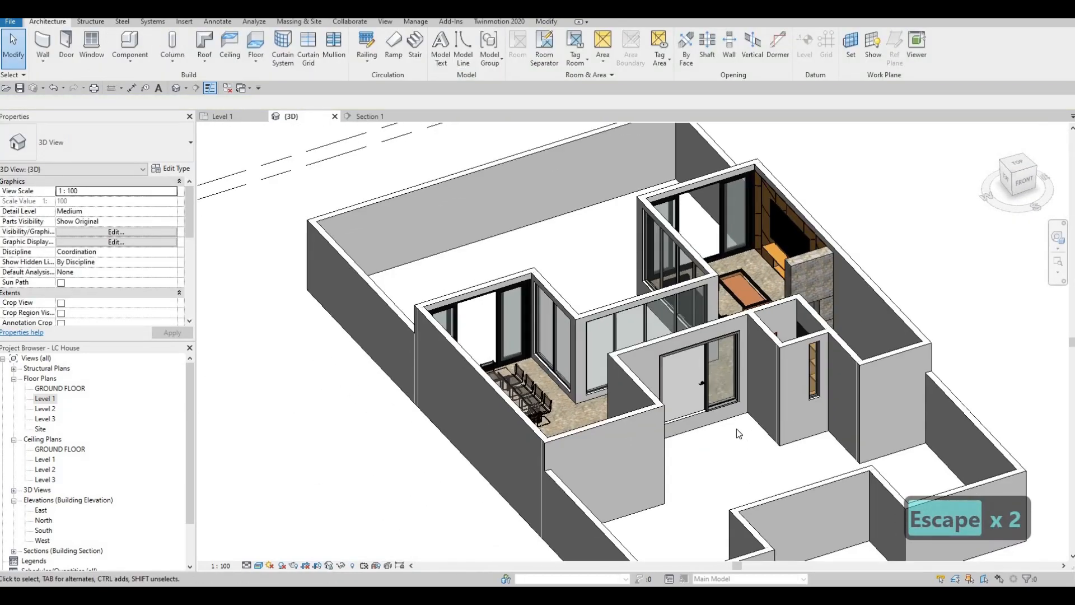
{"action": "middle_click_drag", "start_coordinate": [798, 465], "coordinate": [776, 455], "text": "shift"}
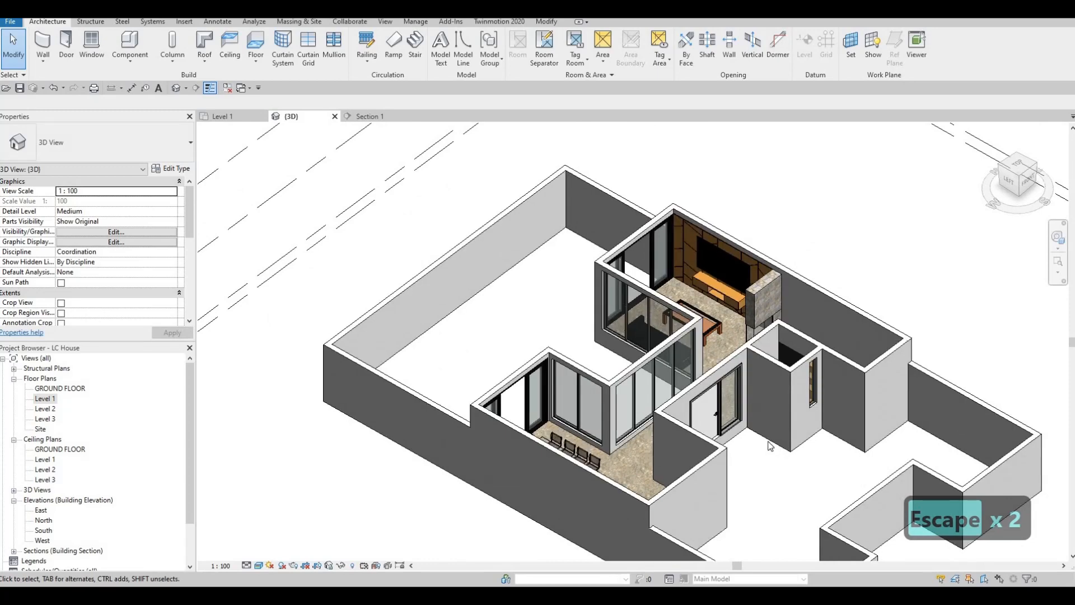
{"action": "scroll", "coordinate": [739, 430], "scroll_direction": "up", "scroll_amount": 5}
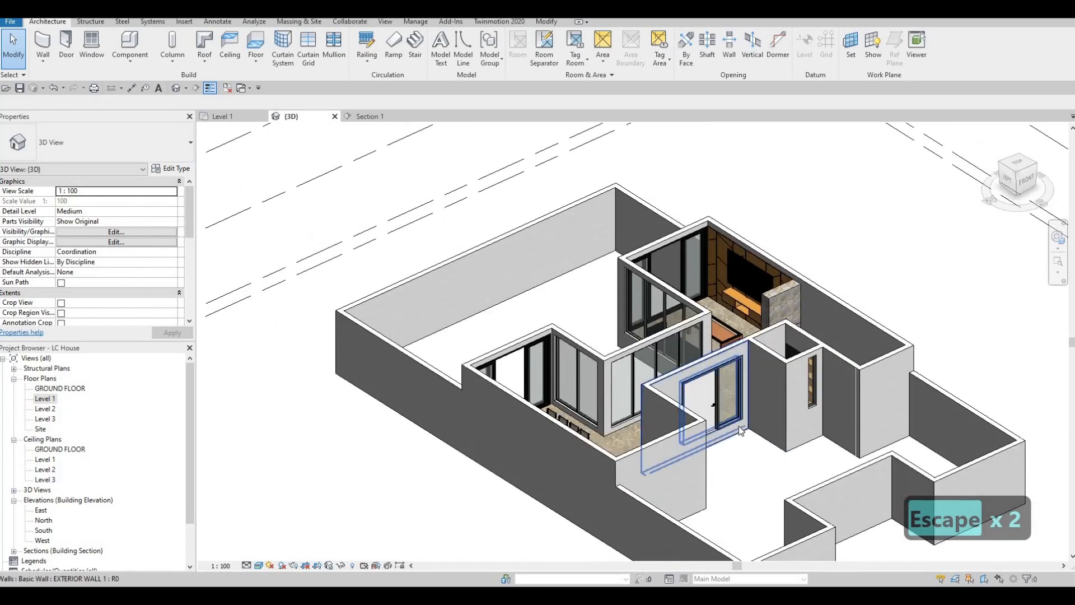
{"action": "scroll", "coordinate": [739, 430], "scroll_direction": "down", "scroll_amount": 5}
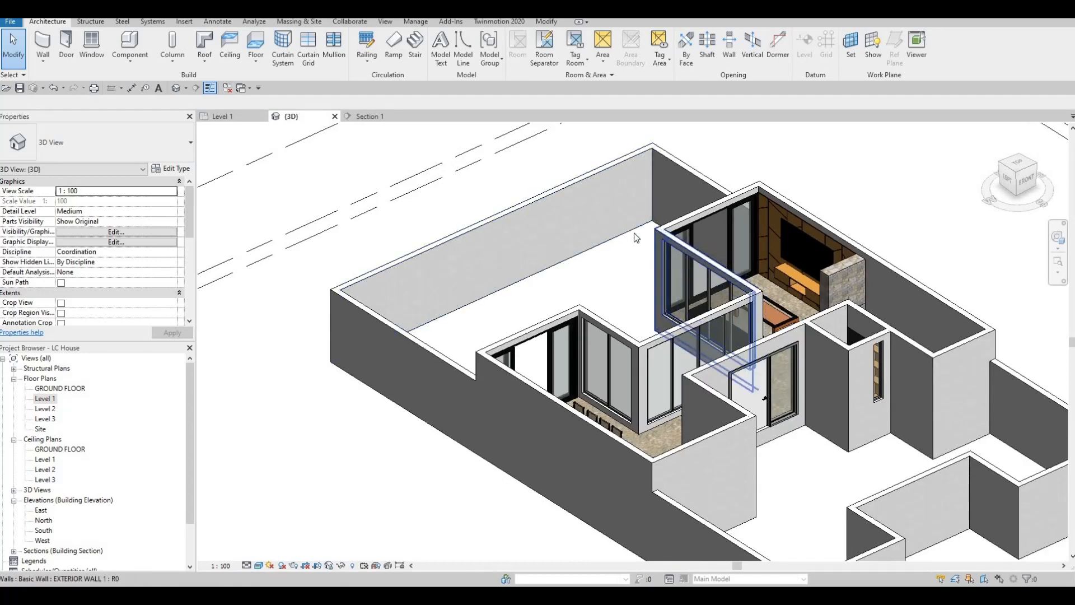
{"action": "key", "text": "F1"}
{"action": "key", "text": "F1"}
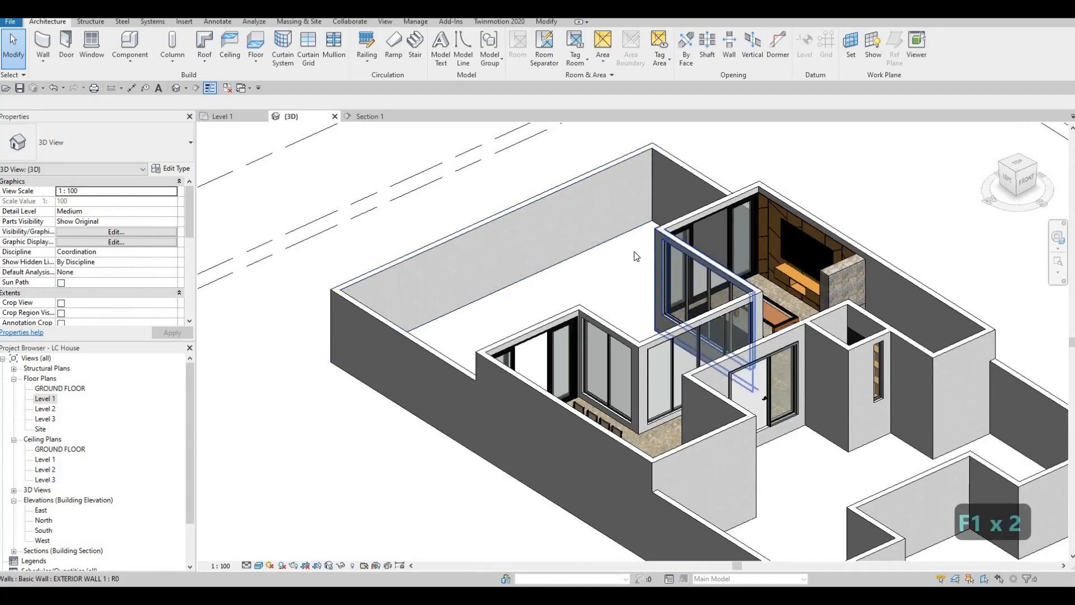
Start a floor in the GROUND FLOOR plan and duplicate the FLOOR 1 type as FLOOR 2
{"action": "left_click", "coordinate": [46, 399]}
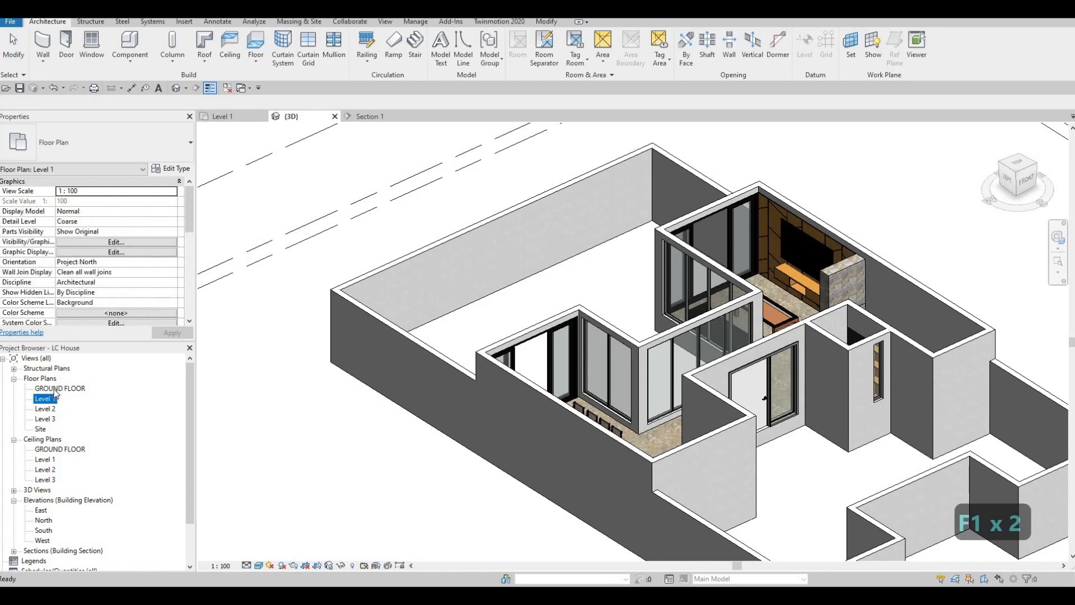
{"action": "double_click", "coordinate": [56, 388]}
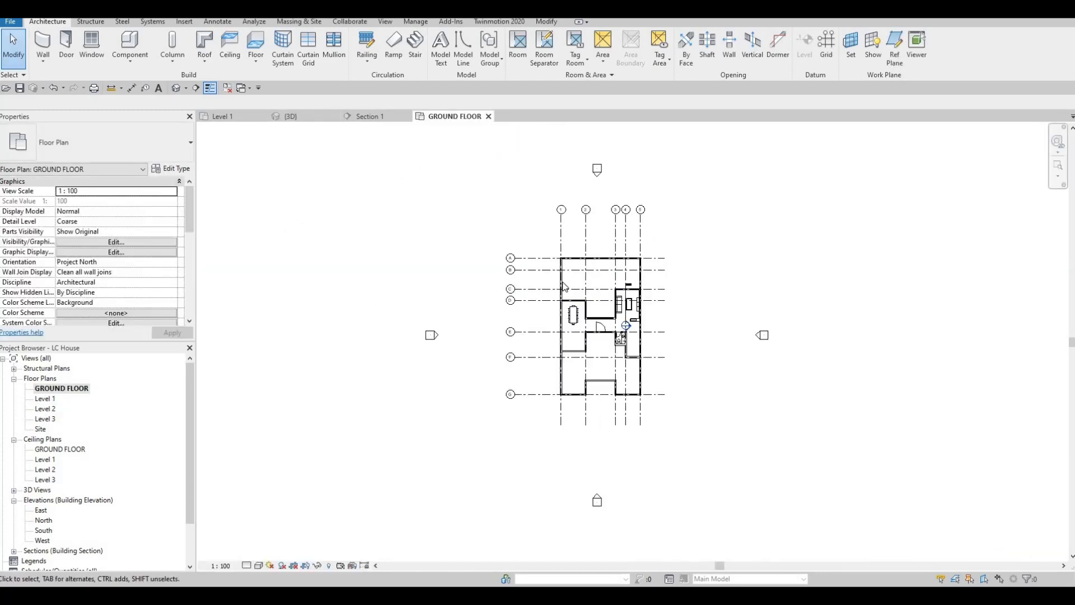
{"action": "scroll", "coordinate": [618, 274], "scroll_direction": "up", "scroll_amount": 5}
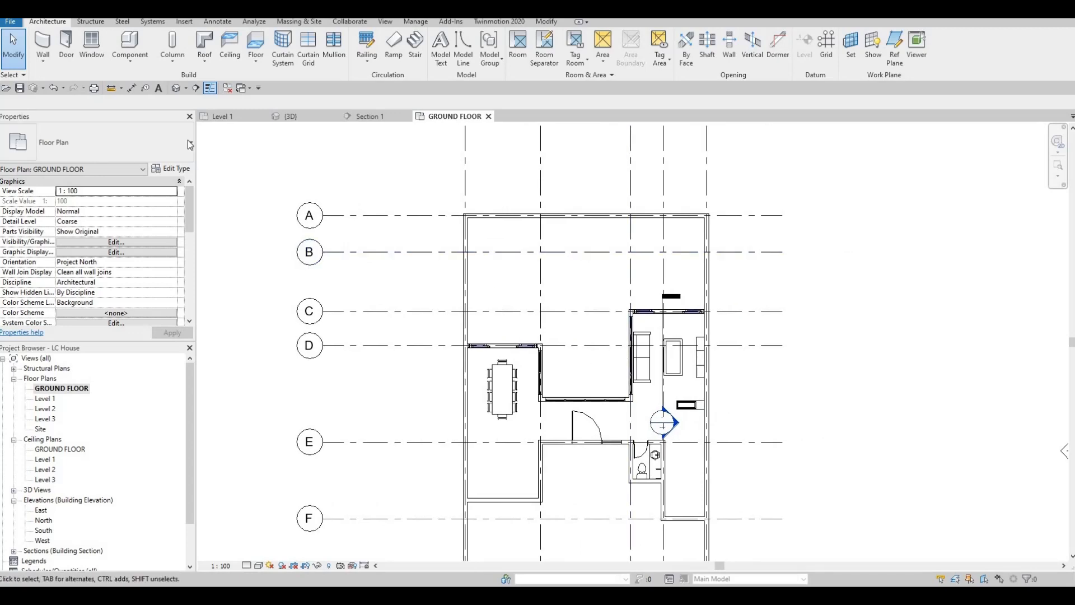
{"action": "left_click", "coordinate": [257, 45]}
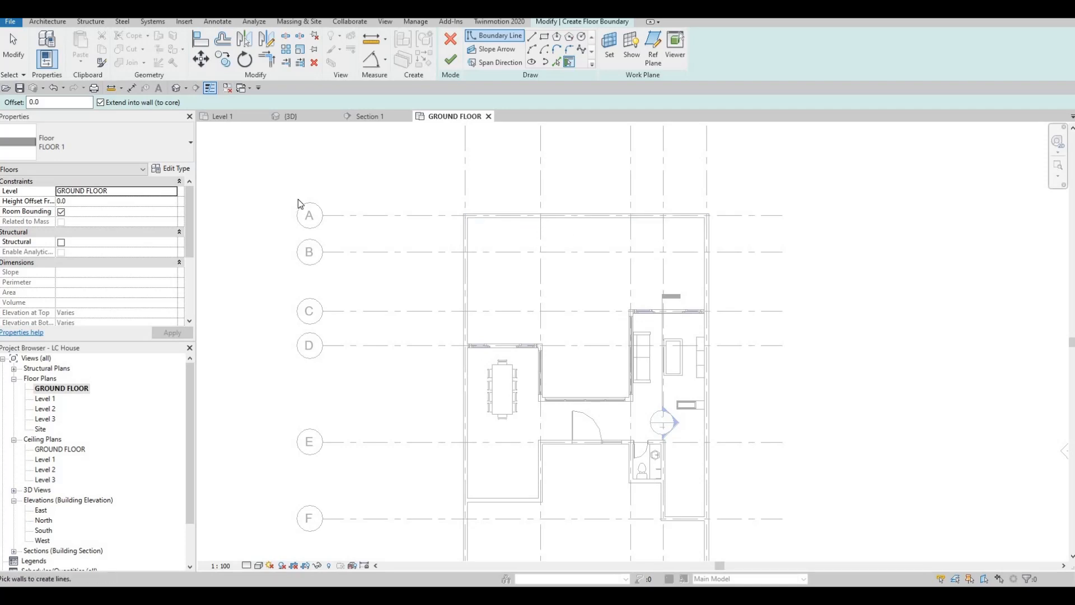
{"action": "key", "text": "F1"}
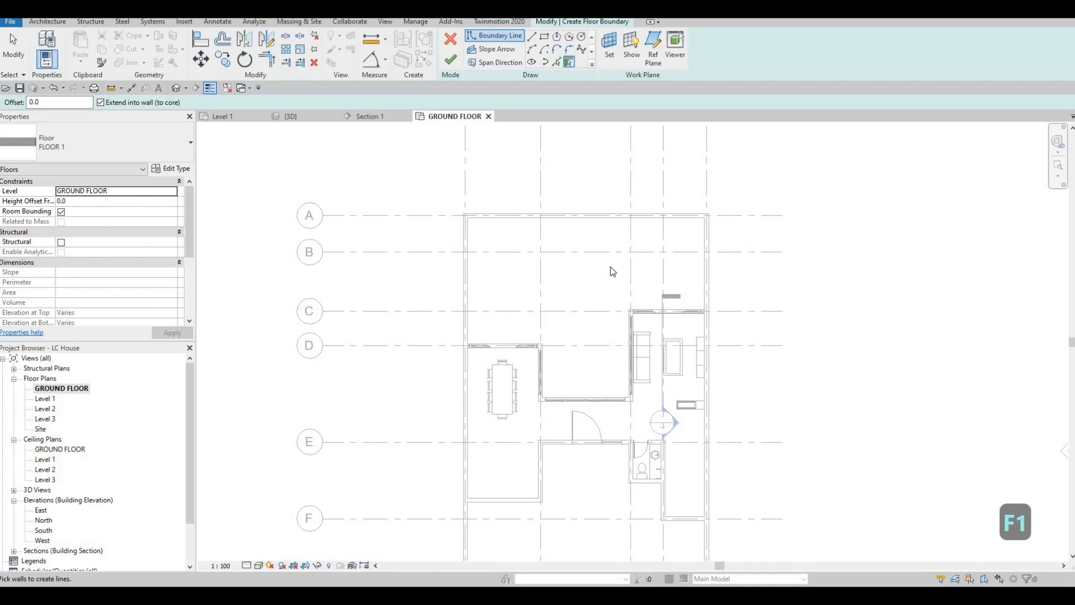
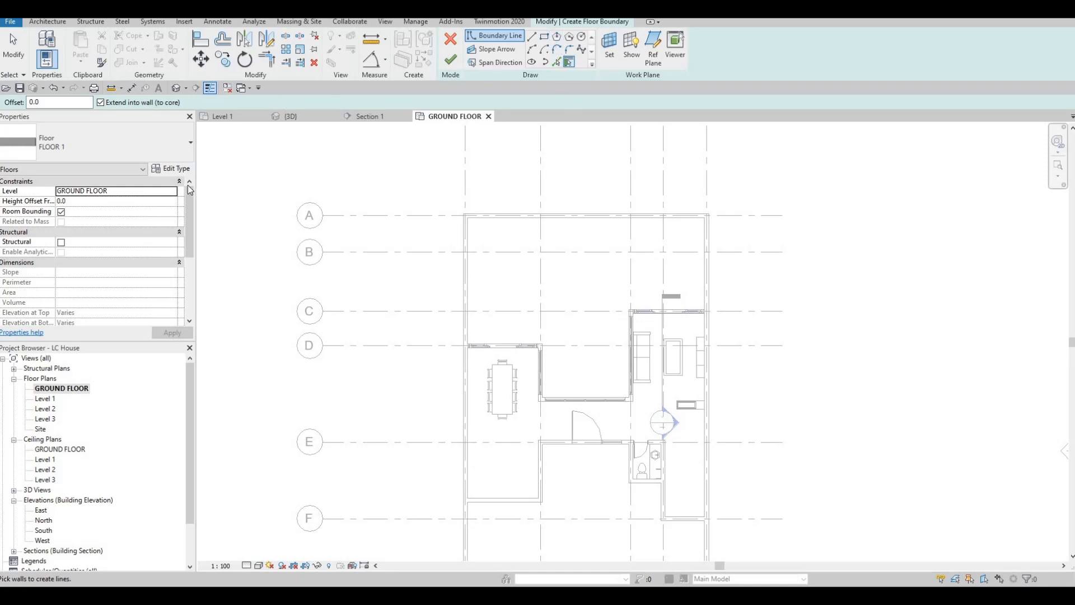
{"action": "left_click", "coordinate": [173, 170]}
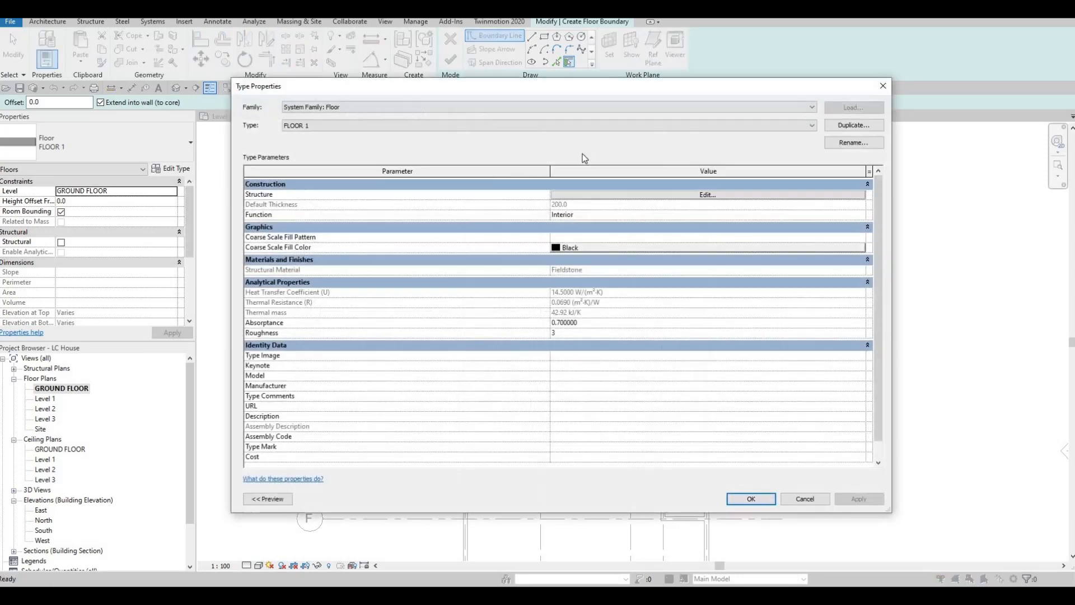
{"action": "left_click", "coordinate": [849, 127]}
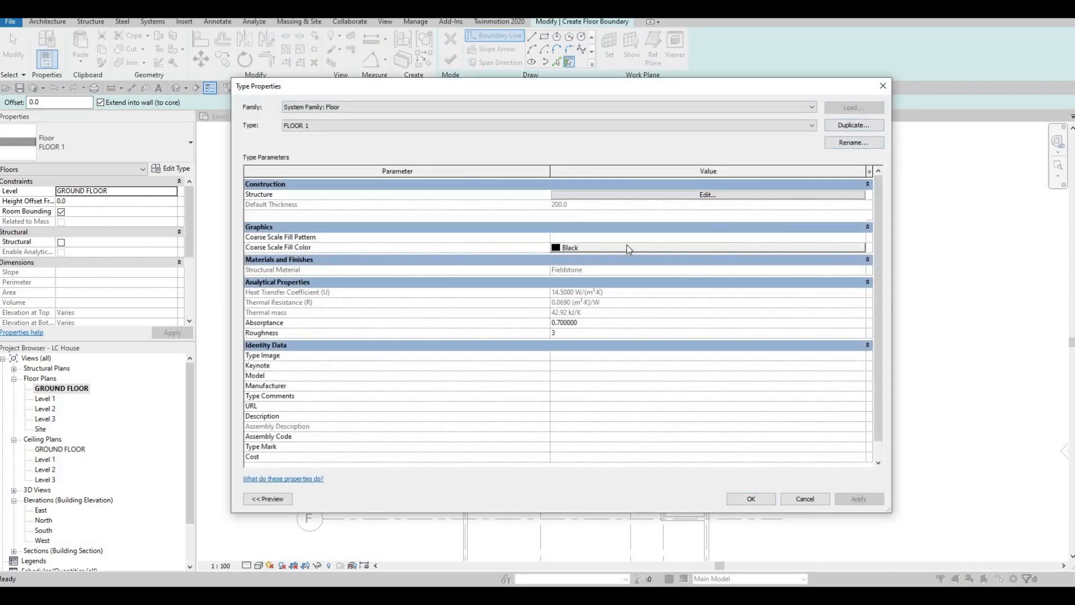
{"action": "key", "text": "Return"}
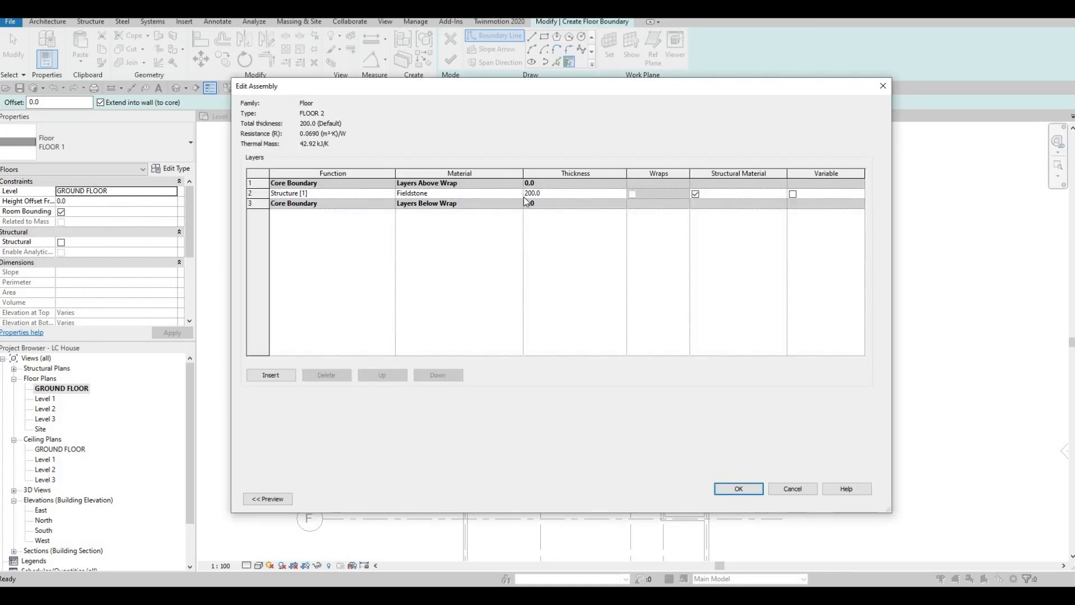
Set the structure layer of FLOOR 2 to the Stone material from the AEC Materials Stone category
{"action": "left_click", "coordinate": [519, 194]}
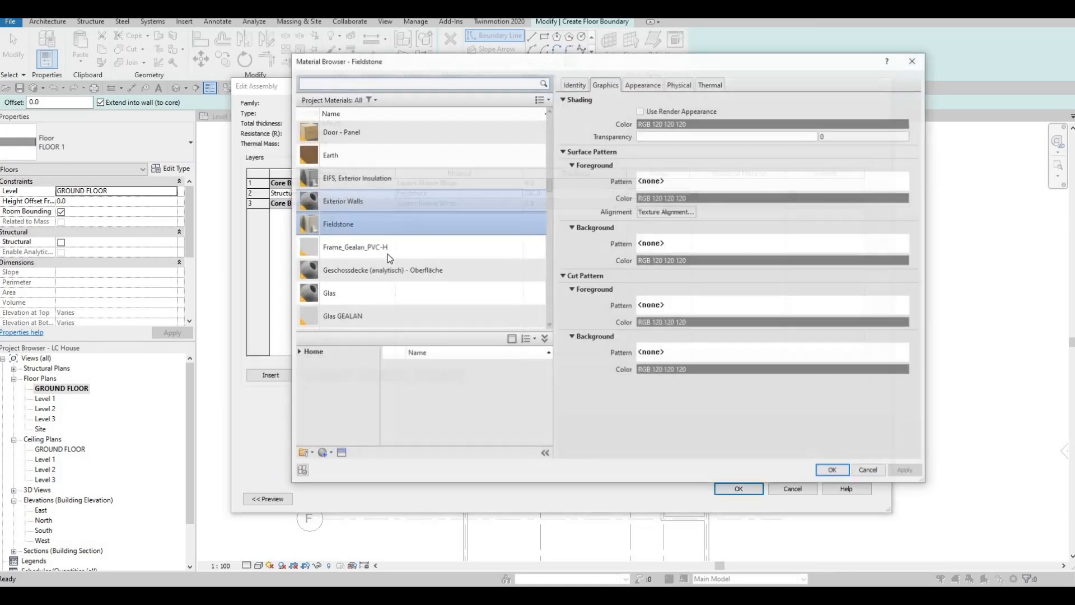
{"action": "scroll", "coordinate": [312, 327], "scroll_direction": "down", "scroll_amount": 8}
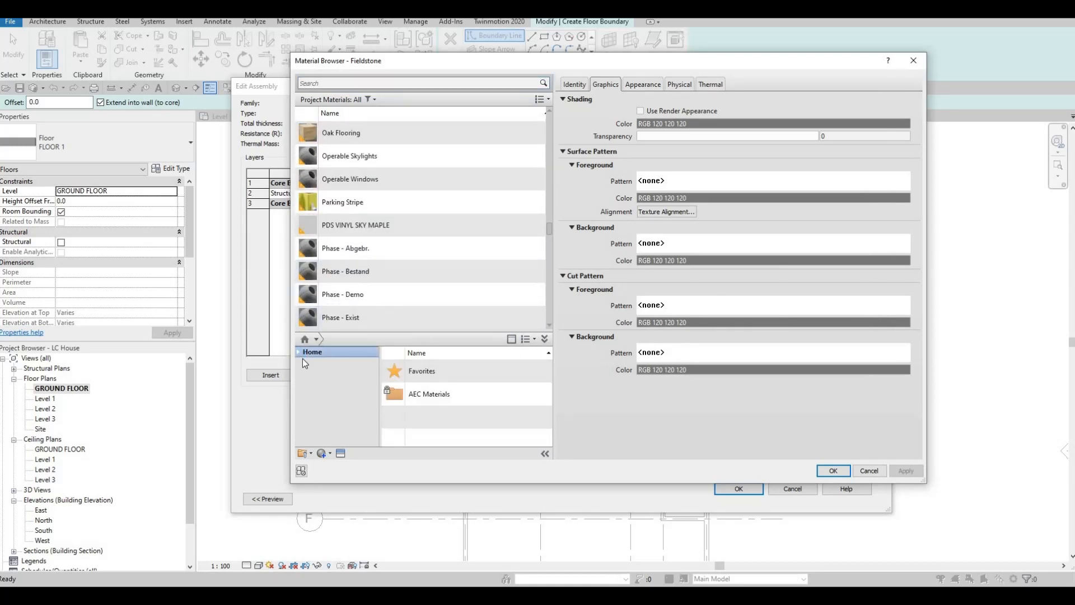
{"action": "left_click", "coordinate": [305, 373]}
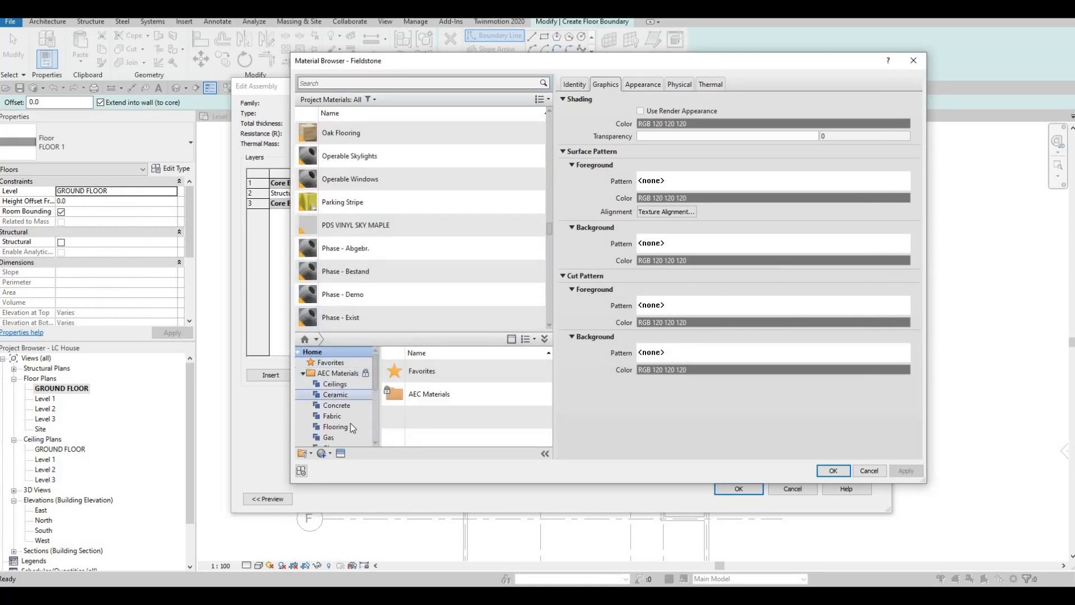
{"action": "scroll", "coordinate": [346, 424], "scroll_direction": "down", "scroll_amount": 4}
{"action": "scroll", "coordinate": [339, 431], "scroll_direction": "down", "scroll_amount": 1}
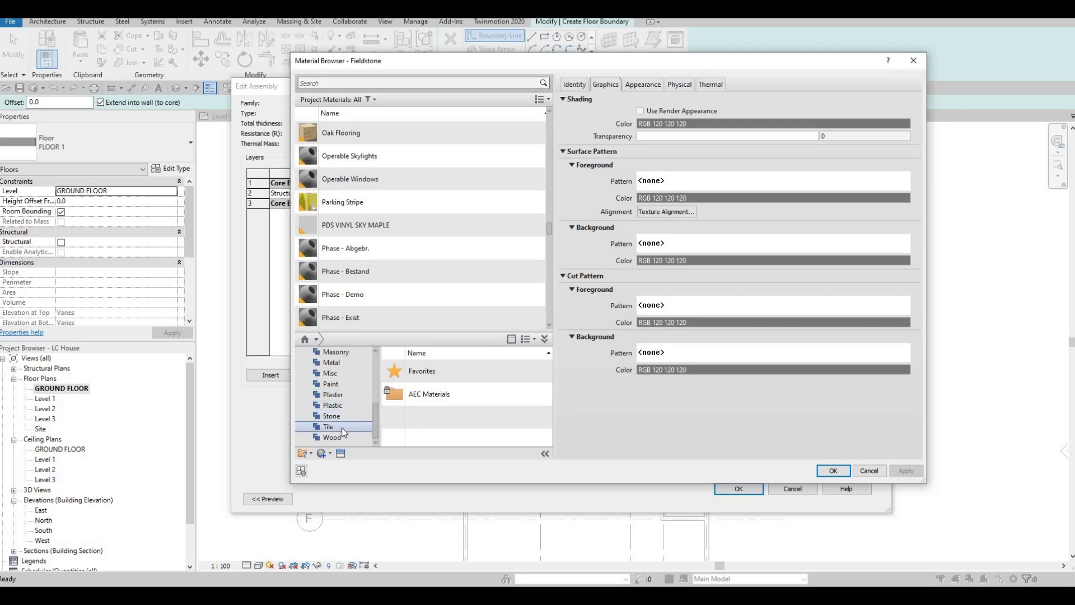
{"action": "left_click", "coordinate": [348, 417]}
{"action": "scroll", "coordinate": [485, 415], "scroll_direction": "down", "scroll_amount": 3}
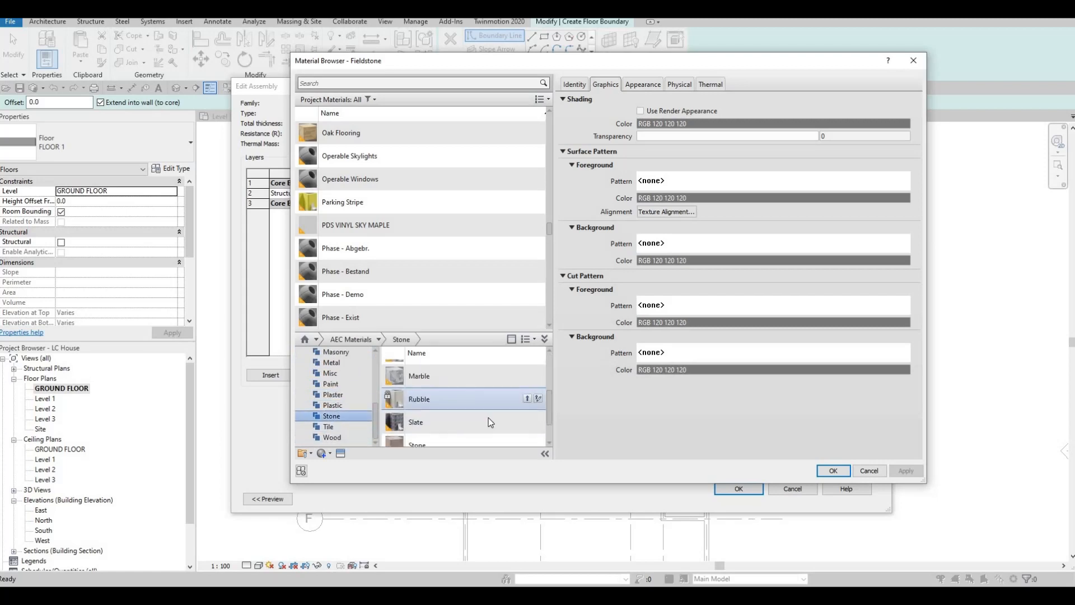
{"action": "left_click", "coordinate": [526, 412]}
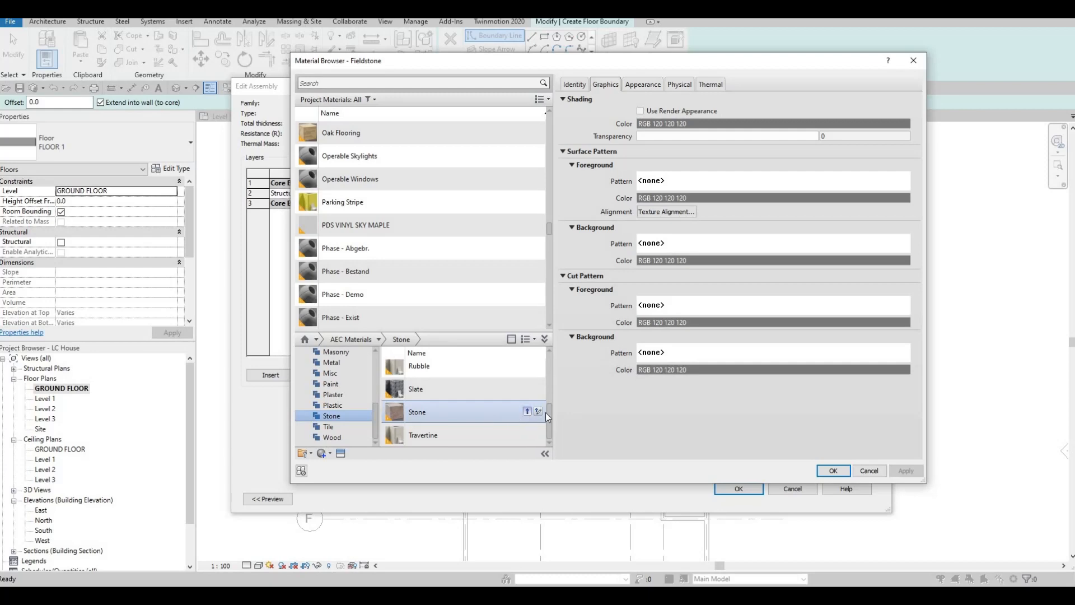
{"action": "left_click", "coordinate": [829, 472]}
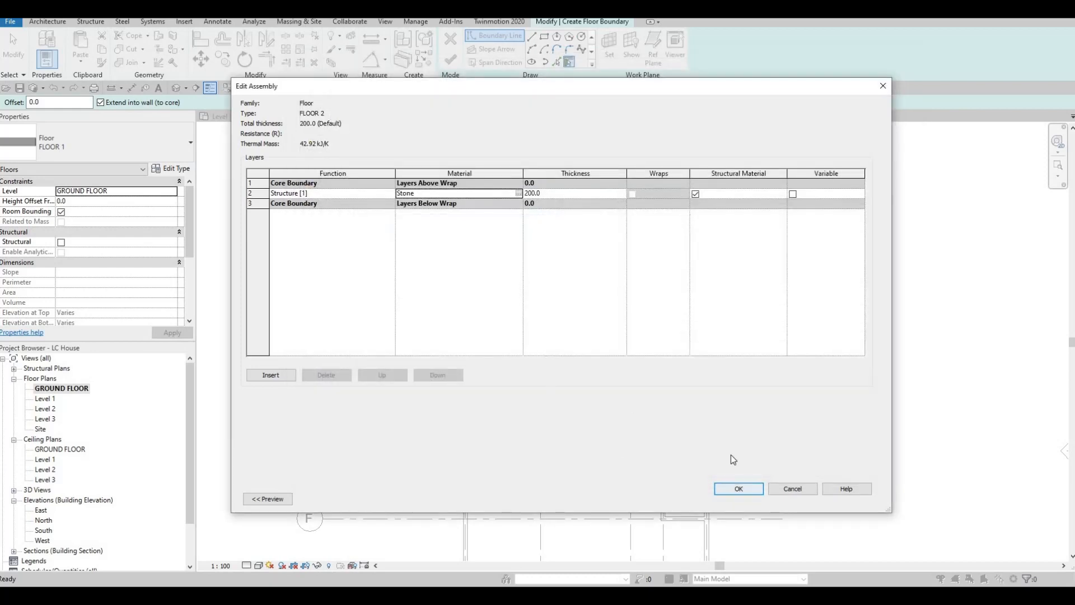
{"action": "left_click", "coordinate": [738, 489]}
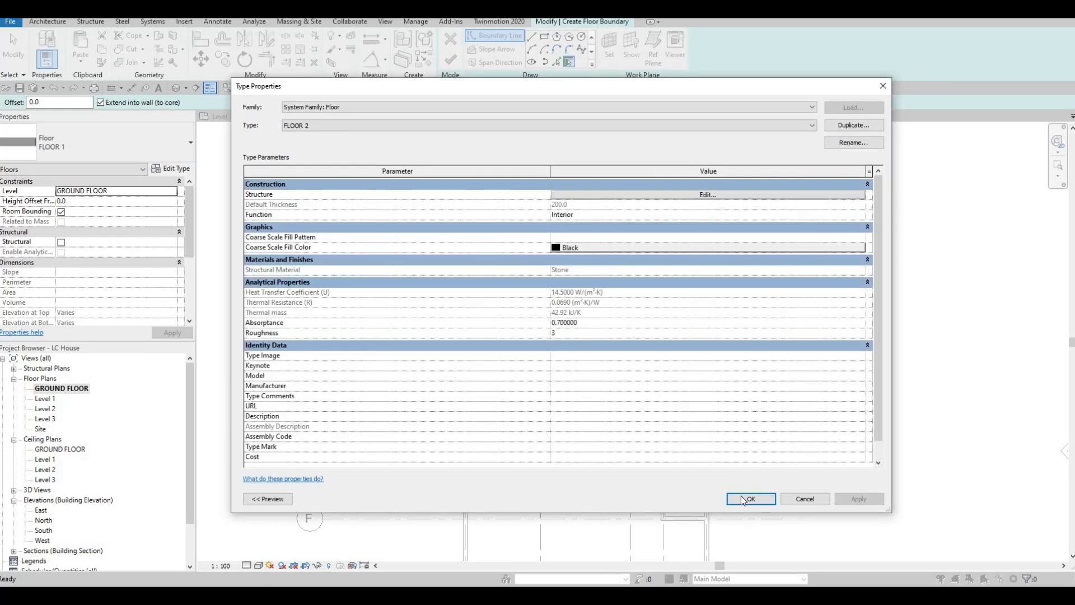
{"action": "left_click", "coordinate": [751, 499]}
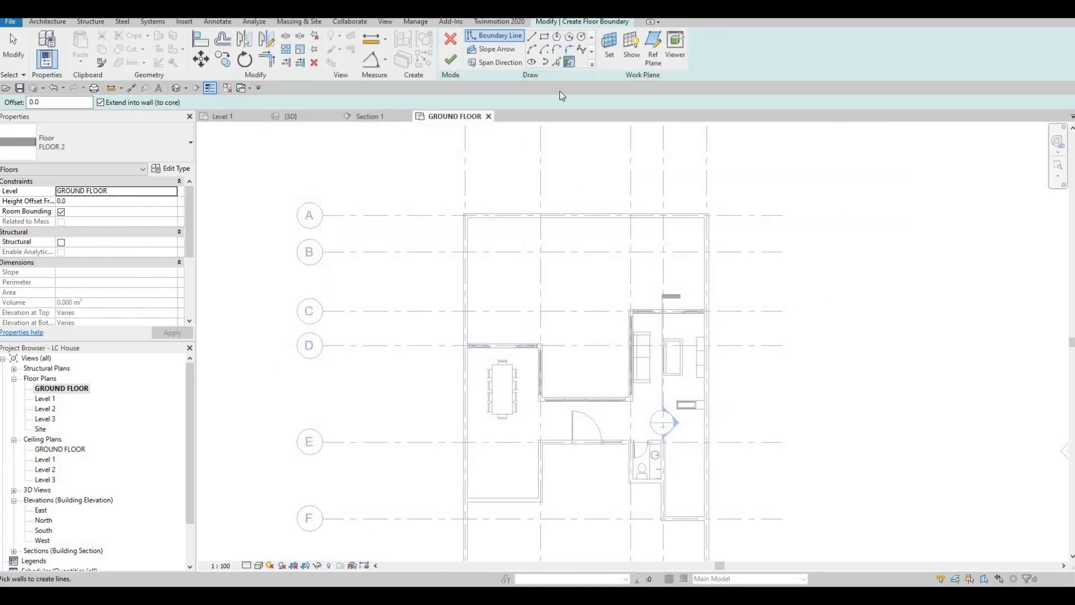
Create floor boundary lines by picking the inner edges of the border wall and the outer edges of the dining, corridor and living room walls
{"action": "left_click", "coordinate": [557, 62]}
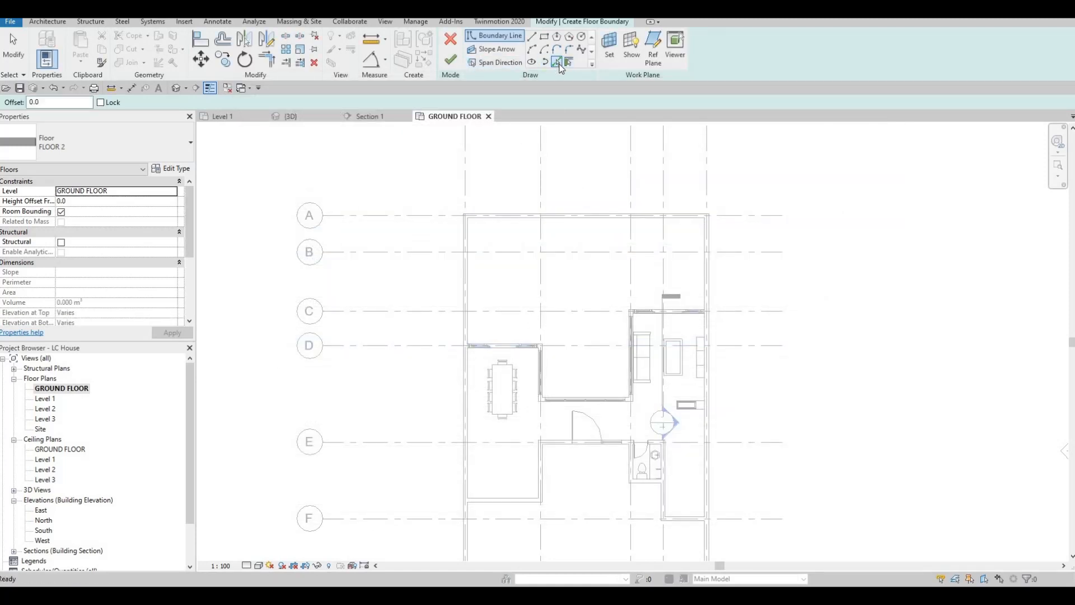
{"action": "left_click", "coordinate": [589, 221]}
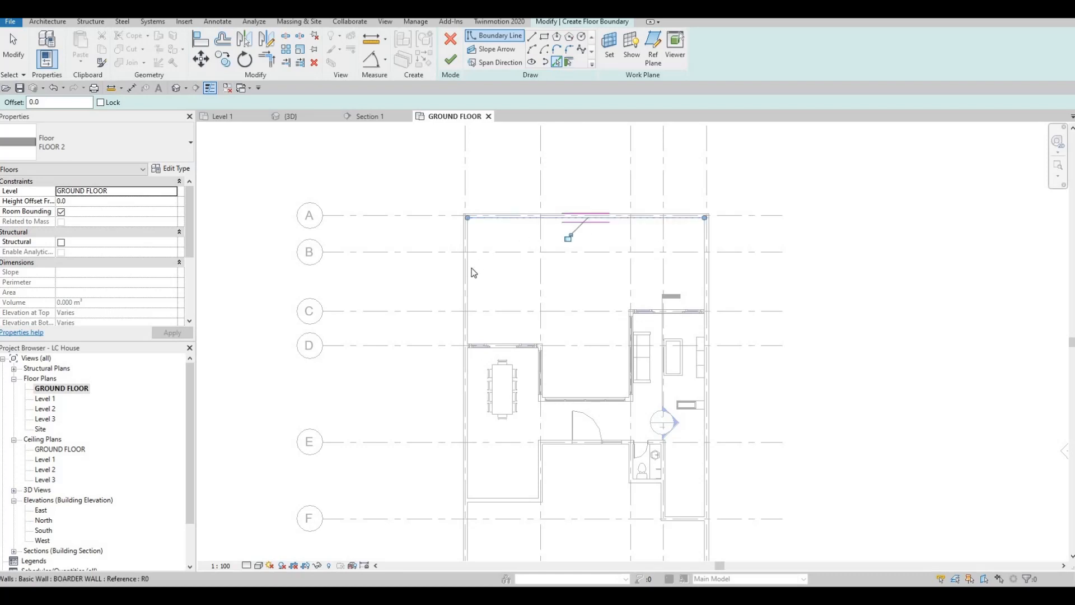
{"action": "scroll", "coordinate": [485, 350], "scroll_direction": "up", "scroll_amount": 4}
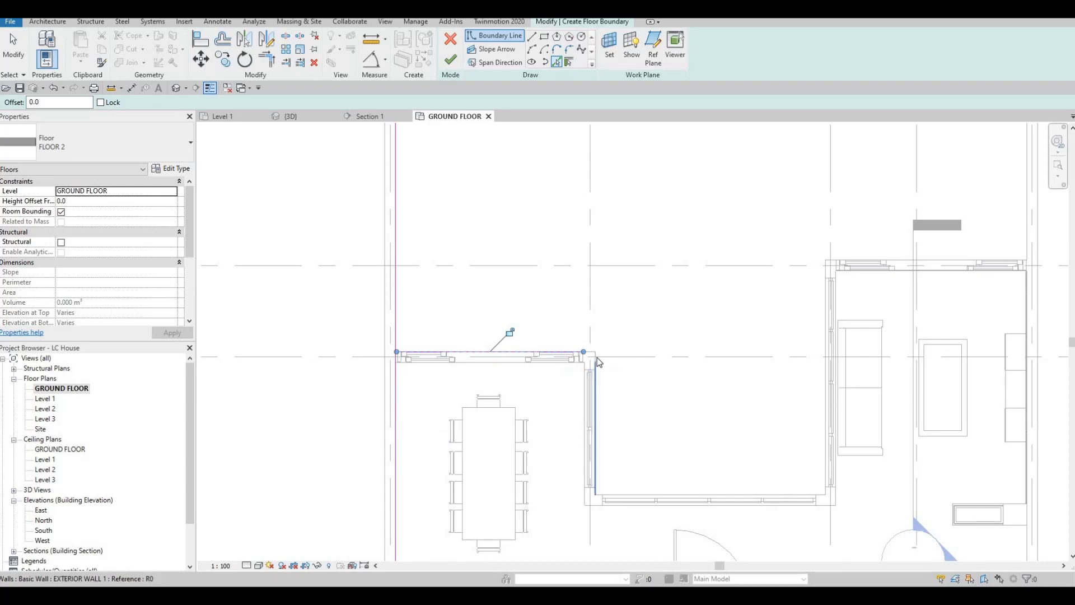
{"action": "left_click", "coordinate": [597, 358]}
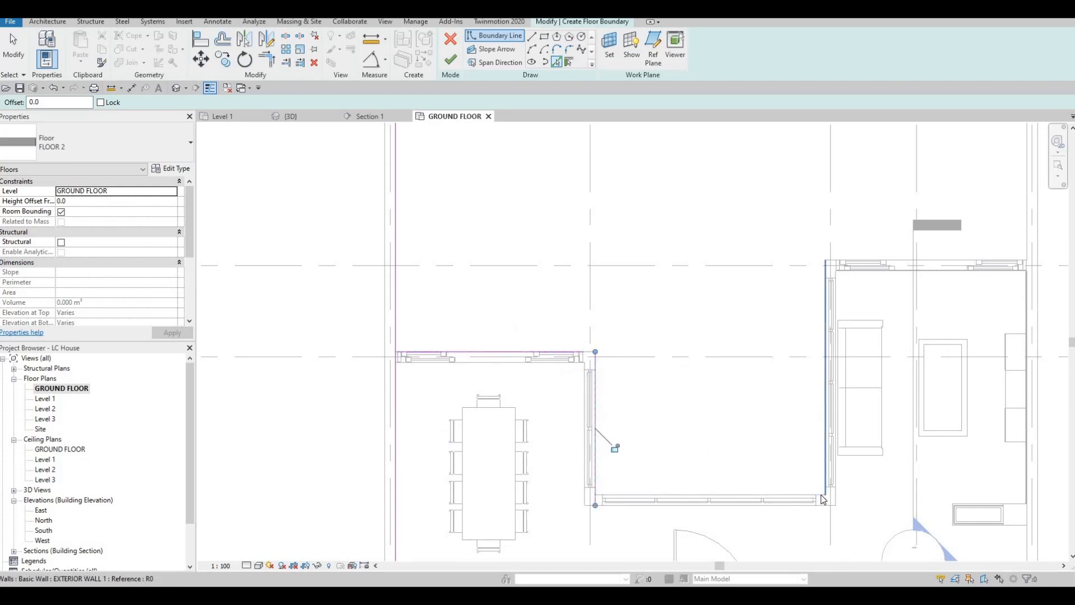
{"action": "left_click", "coordinate": [825, 486]}
{"action": "scroll", "coordinate": [825, 486], "scroll_direction": "up", "scroll_amount": 4}
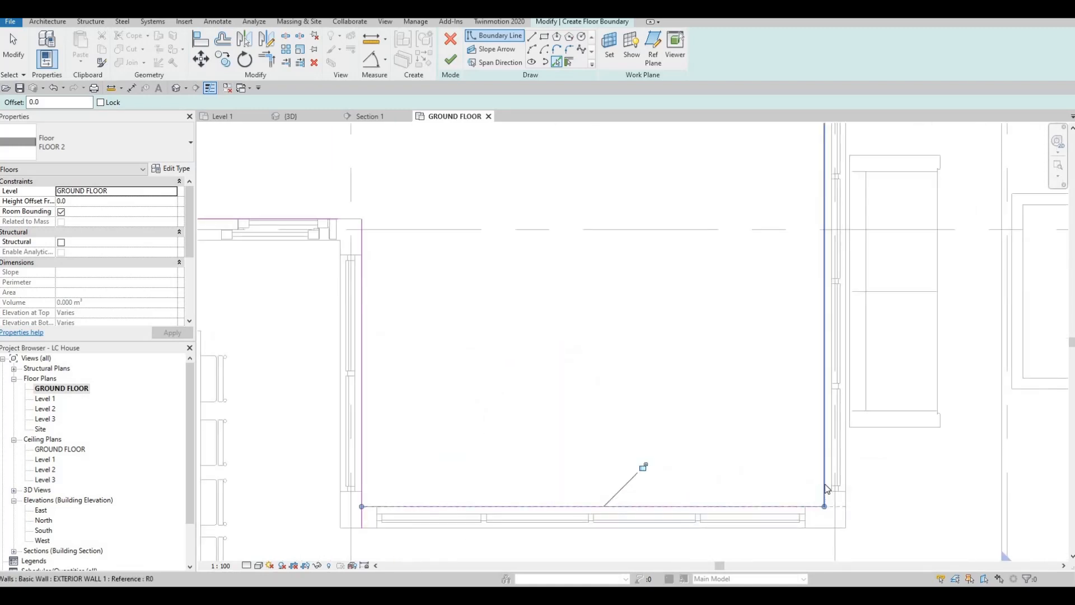
{"action": "left_click", "coordinate": [796, 269]}
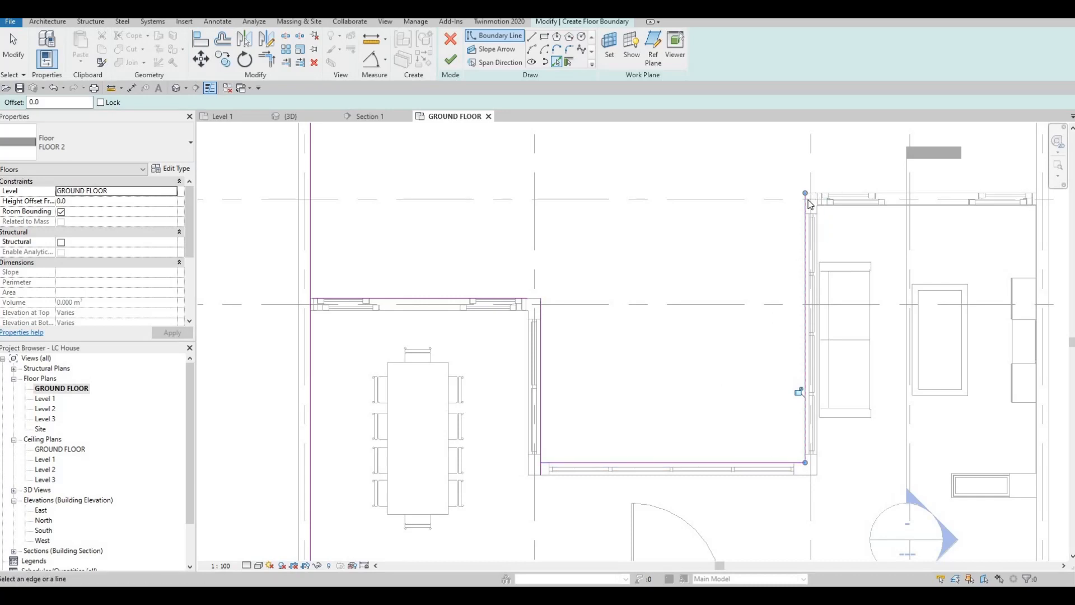
{"action": "scroll", "coordinate": [824, 174], "scroll_direction": "up", "scroll_amount": 3}
{"action": "scroll", "coordinate": [759, 229], "scroll_direction": "down", "scroll_amount": 5}
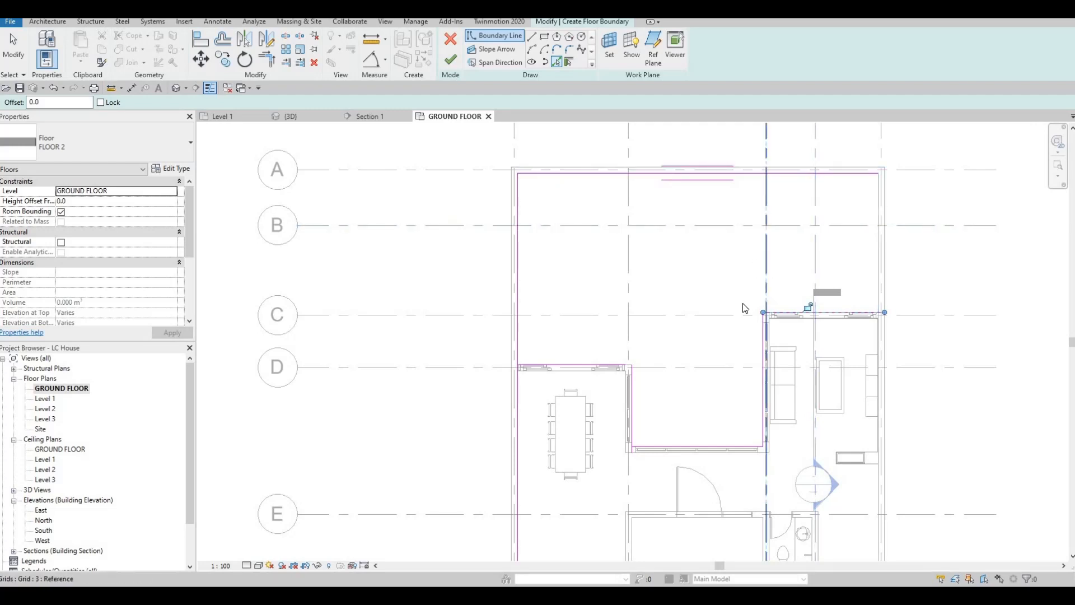
{"action": "key", "text": "Escape"}
{"action": "key", "text": "Escape"}
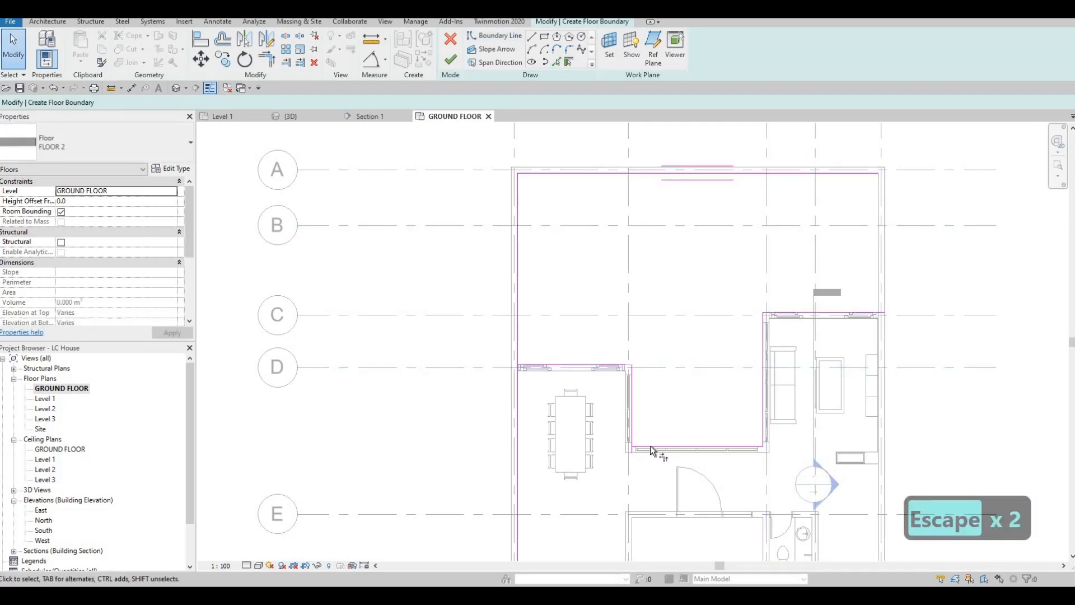
Trim the boundary line along grid 1 to a corner with the dining room's front wall line near grid D
{"action": "key", "text": "t"}
{"action": "key", "text": "r"}
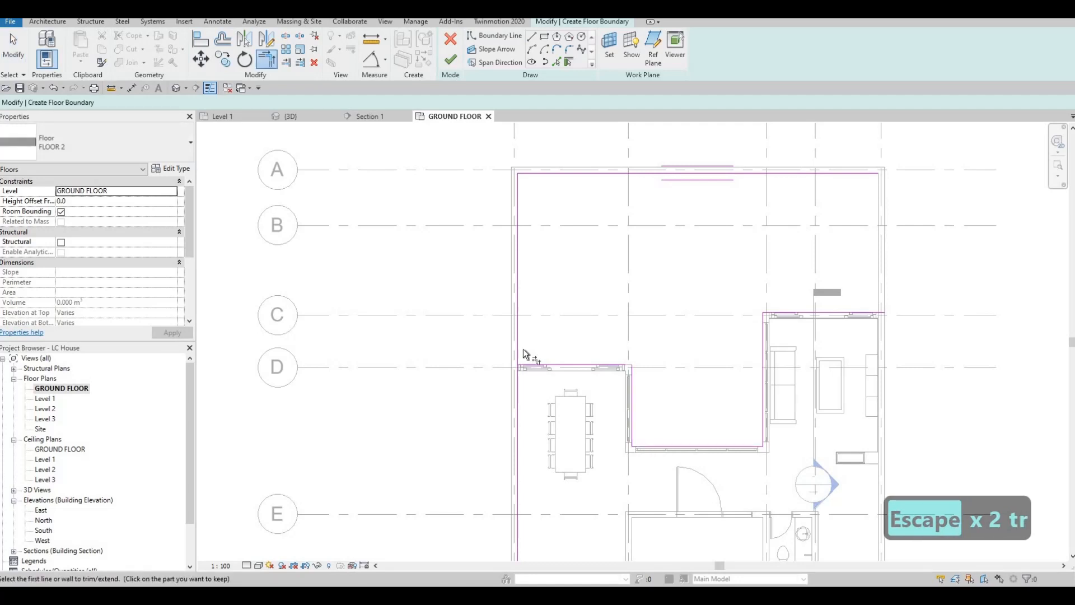
{"action": "left_click", "coordinate": [519, 341]}
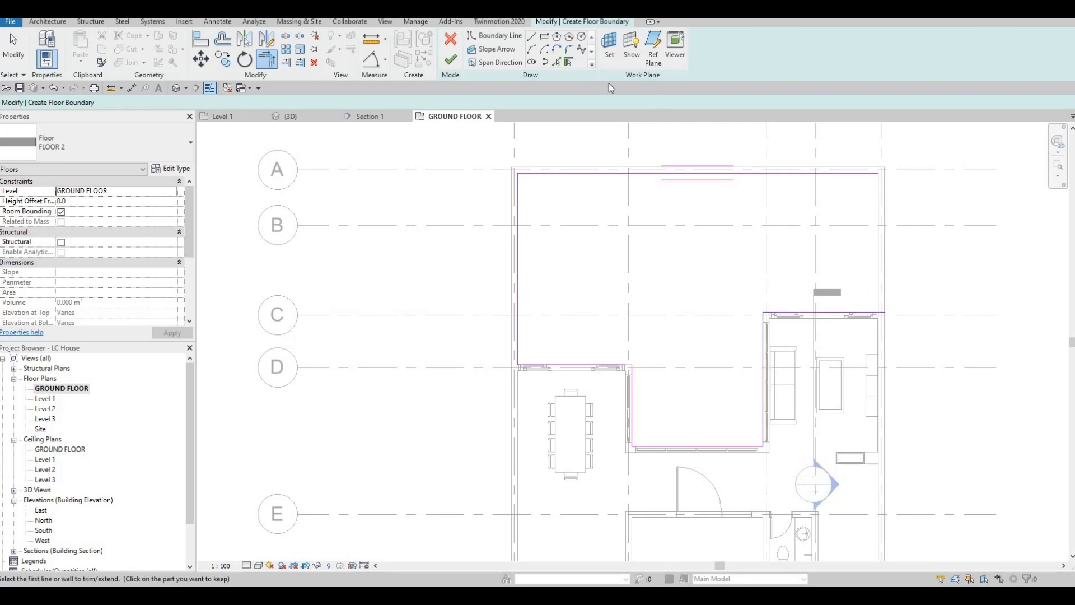
Add a boundary line along the border wall beside the living room and trim it to the living room's front wall line
{"action": "left_click", "coordinate": [563, 61]}
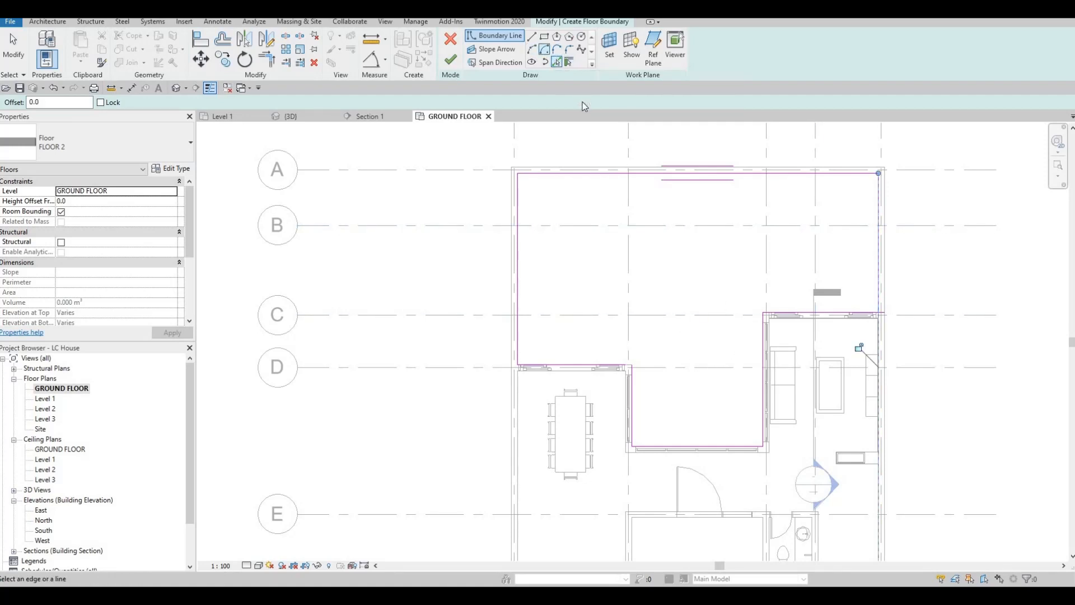
{"action": "key", "text": "Escape"}
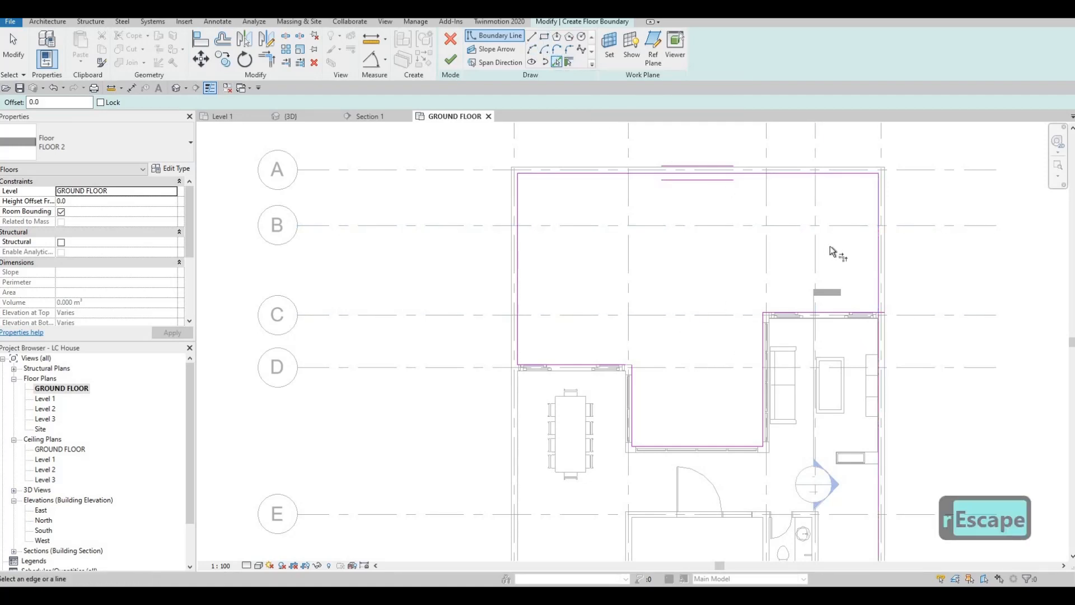
{"action": "key", "text": "t"}
{"action": "key", "text": "r"}
{"action": "left_click", "coordinate": [879, 299]}
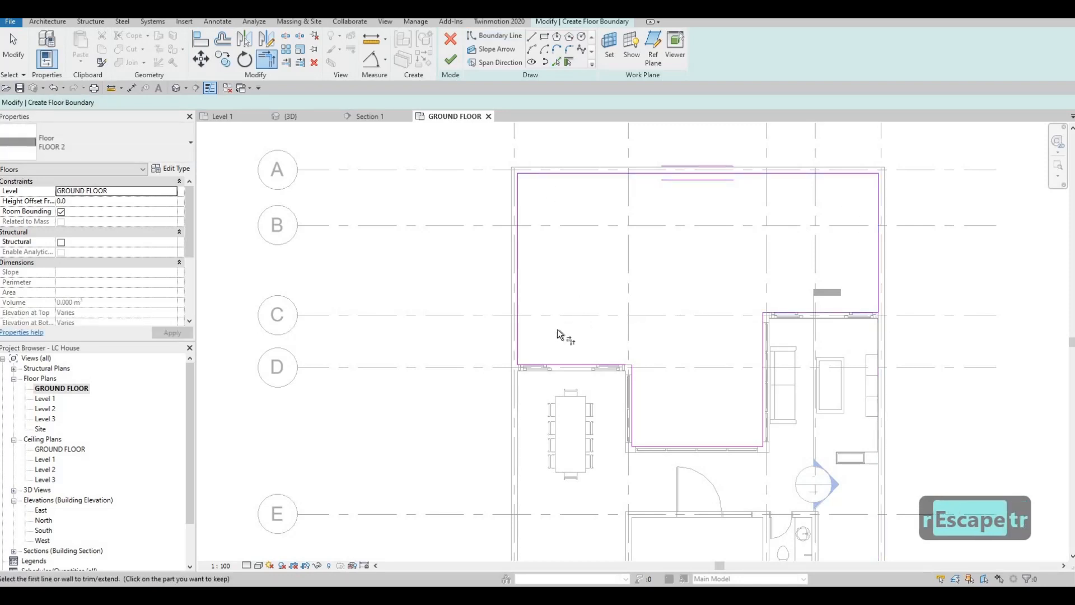
Trim the boundary corner where the dining room's front and courtyard walls meet, and finish the floor sketch
{"action": "middle_click_drag", "start_coordinate": [599, 364], "coordinate": [555, 347]}
{"action": "left_click", "coordinate": [579, 348]}
{"action": "left_click", "coordinate": [587, 354]}
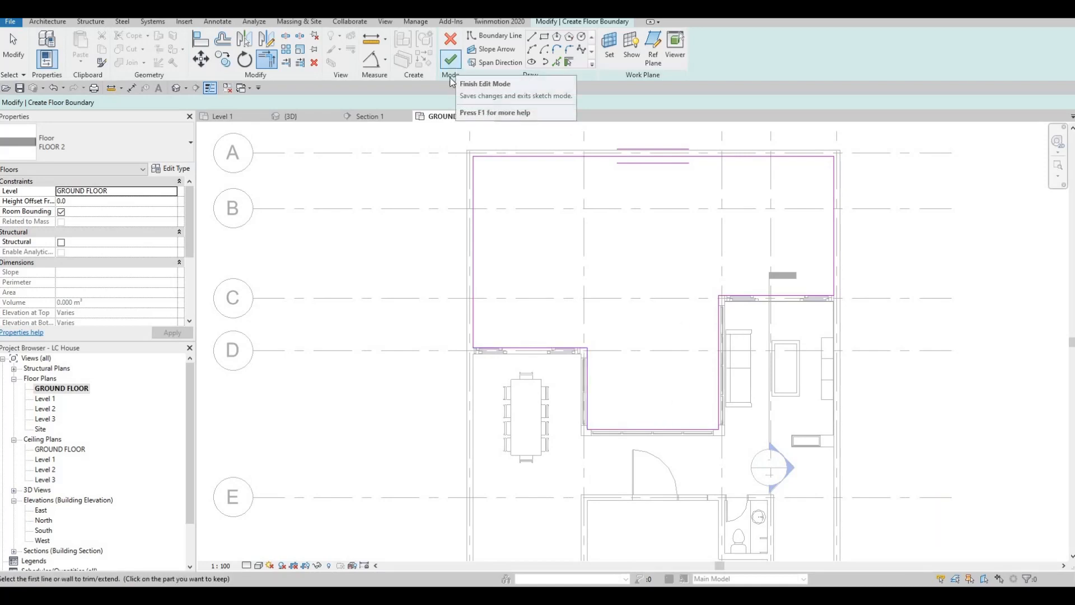
{"action": "left_click", "coordinate": [451, 59]}
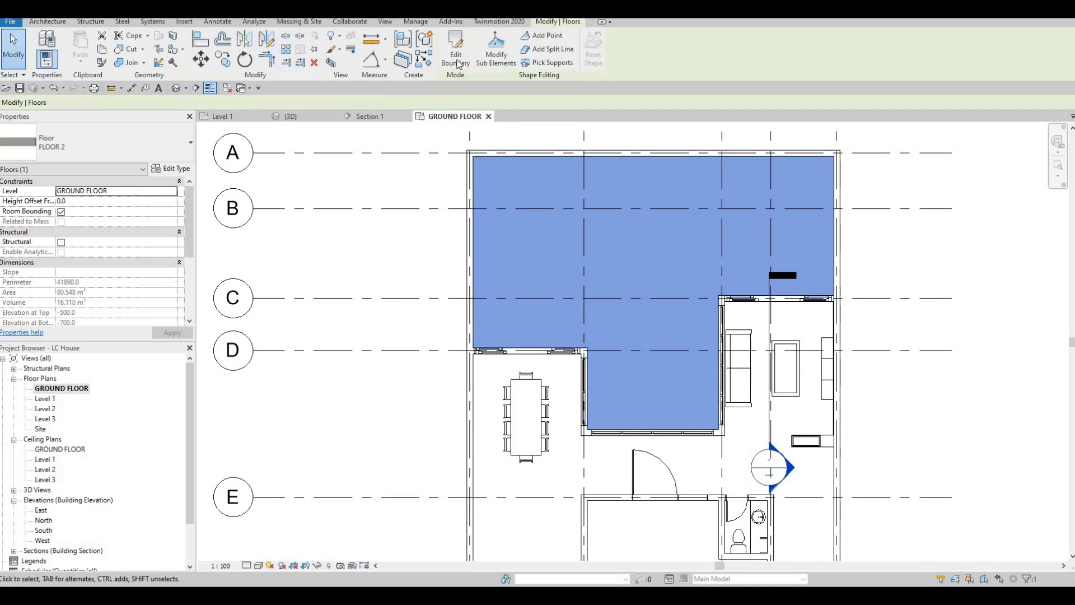
Edit the new floor's boundary and sketch a tall rectangular opening in the courtyard, from just above grid B to below grid D
{"action": "double_click", "coordinate": [580, 194]}
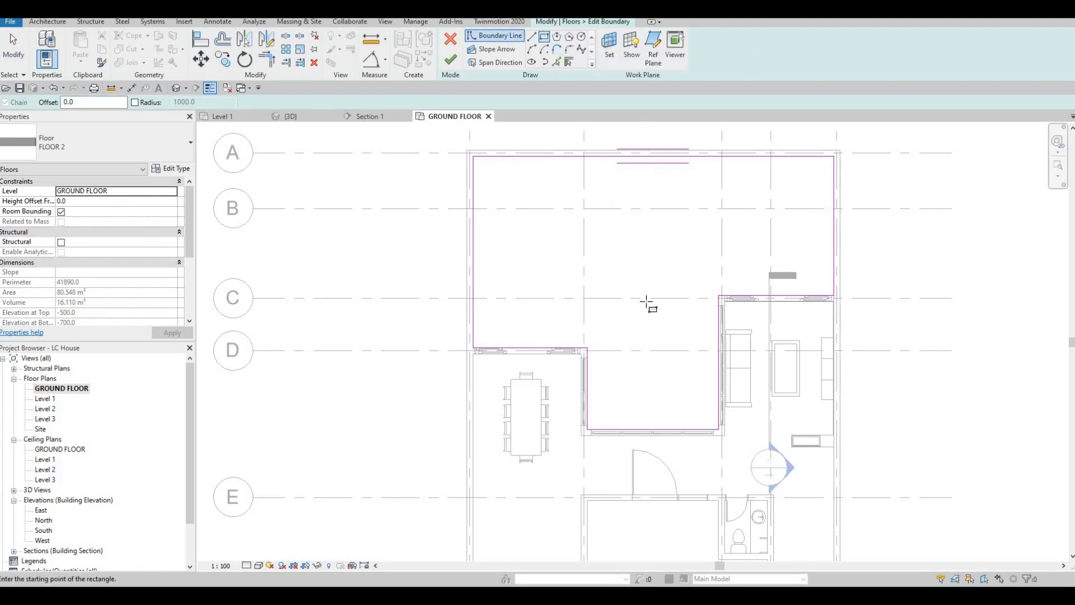
{"action": "left_click", "coordinate": [699, 401]}
{"action": "key", "text": "Escape"}
{"action": "key", "text": "Escape"}
{"action": "key", "text": "Escape"}
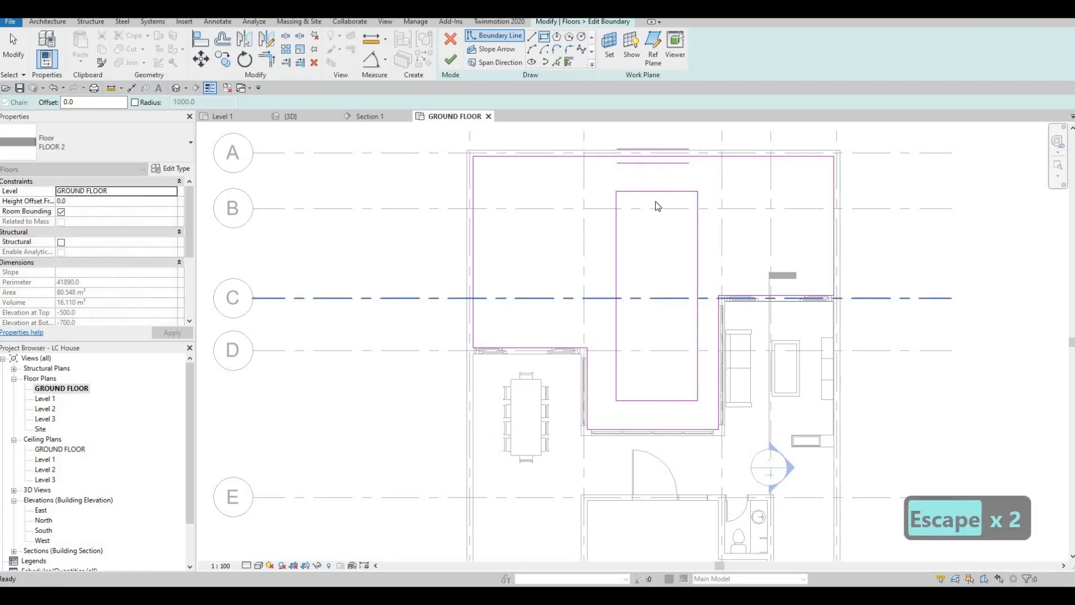
Move the opening's short edge near grid B to 1500 from the outer boundary and nudge its long sides to a 2880 width
{"action": "left_click", "coordinate": [655, 192]}
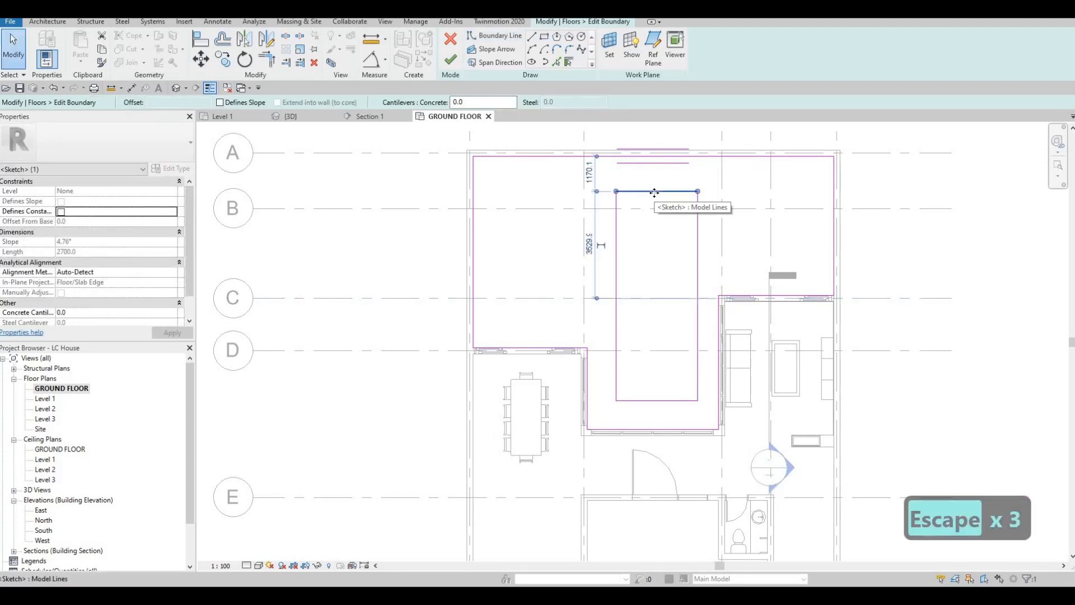
{"action": "left_click_drag", "start_coordinate": [653, 207], "coordinate": [663, 201]}
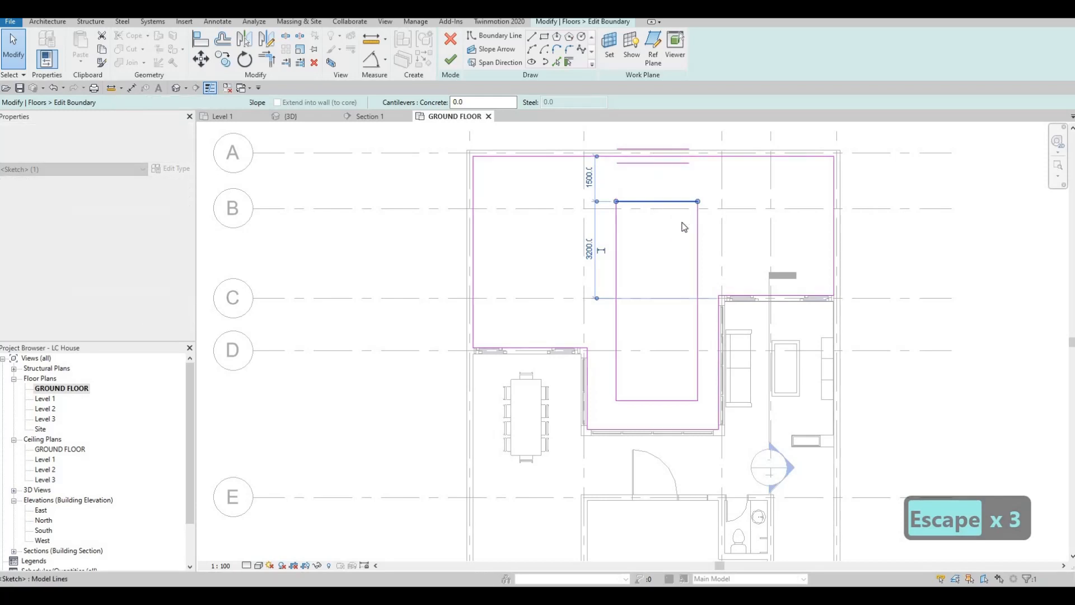
{"action": "left_click", "coordinate": [614, 221]}
{"action": "key", "text": "Left"}
{"action": "key", "text": "Left"}
{"action": "key", "text": "Left"}
{"action": "key", "text": "Left"}
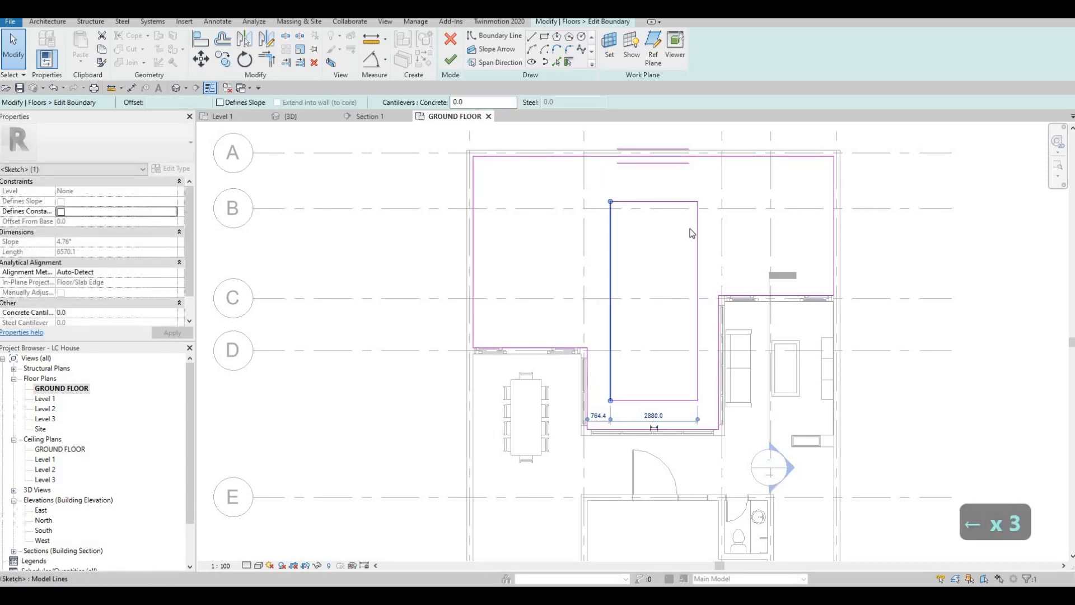
{"action": "left_click", "coordinate": [699, 234]}
{"action": "key", "text": "Left"}
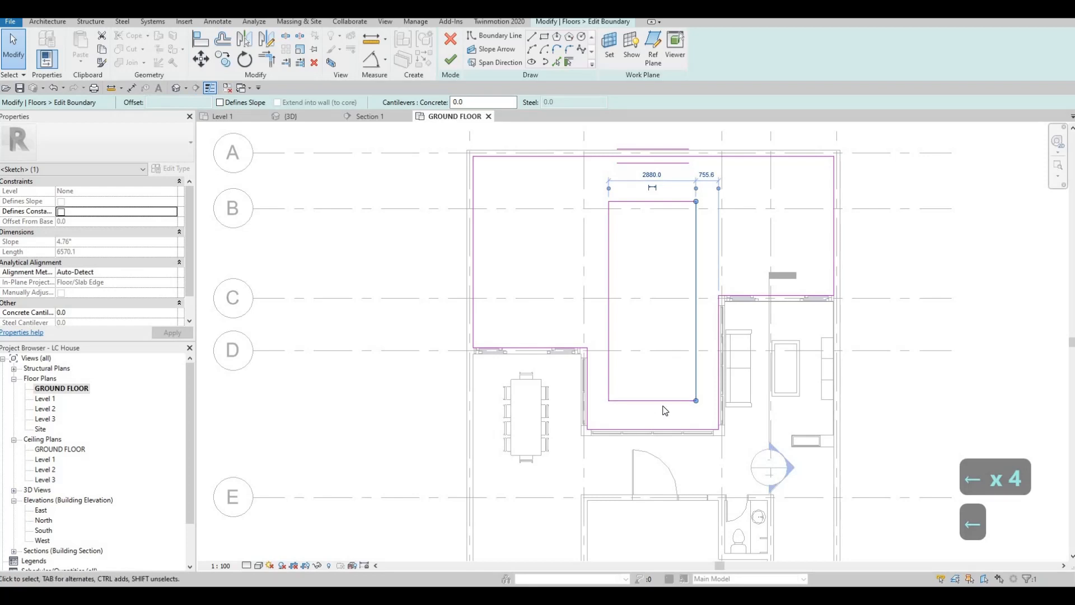
Nudge the opening's short edge below grid D toward that grid, about 1075 from the courtyard boundary, and finish the floor sketch
{"action": "key", "text": "Escape"}
{"action": "left_click", "coordinate": [669, 398]}
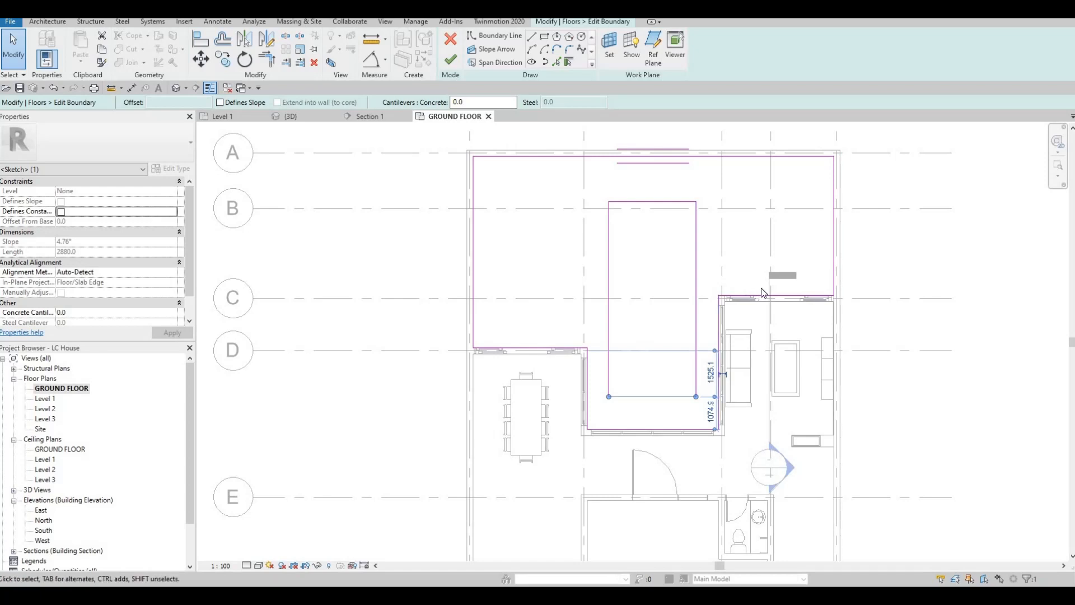
{"action": "key", "text": "Up"}
{"action": "key", "text": "Up"}
{"action": "key", "text": "Escape"}
{"action": "key", "text": "Escape"}
{"action": "key", "text": "Escape"}
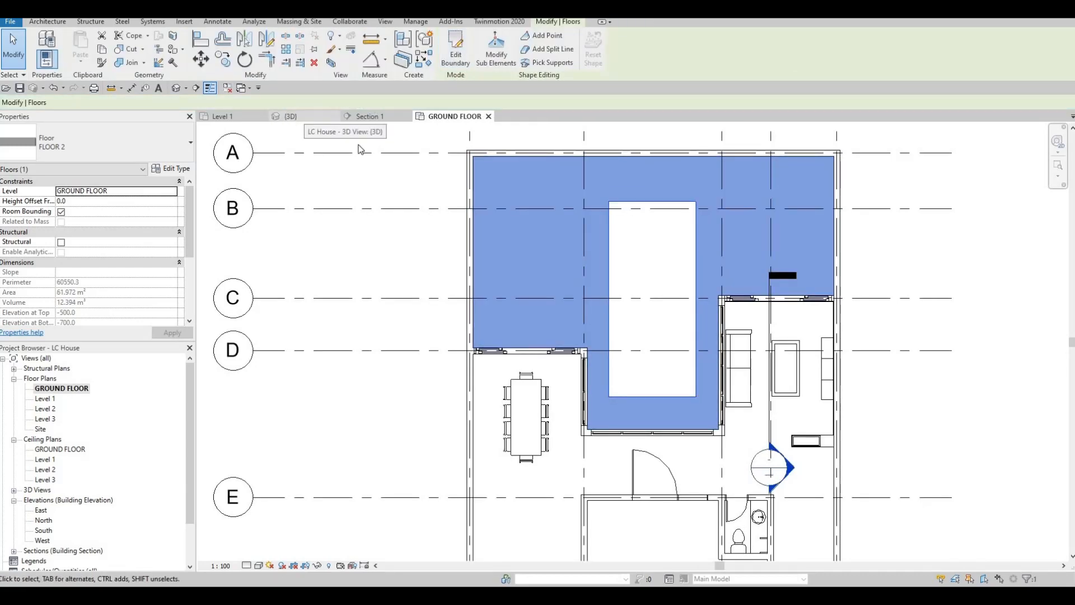
Examine the courtyard floor, its rectangular opening and the adjoining living and dining rooms from several angles in the 3D view
{"action": "left_click", "coordinate": [289, 116]}
{"action": "key", "text": "Escape"}
{"action": "middle_click_drag", "start_coordinate": [521, 271], "coordinate": [644, 283], "text": "shift"}
{"action": "scroll", "coordinate": [664, 293], "scroll_direction": "up", "scroll_amount": 1}
{"action": "middle_click_drag", "start_coordinate": [620, 248], "coordinate": [670, 297]}
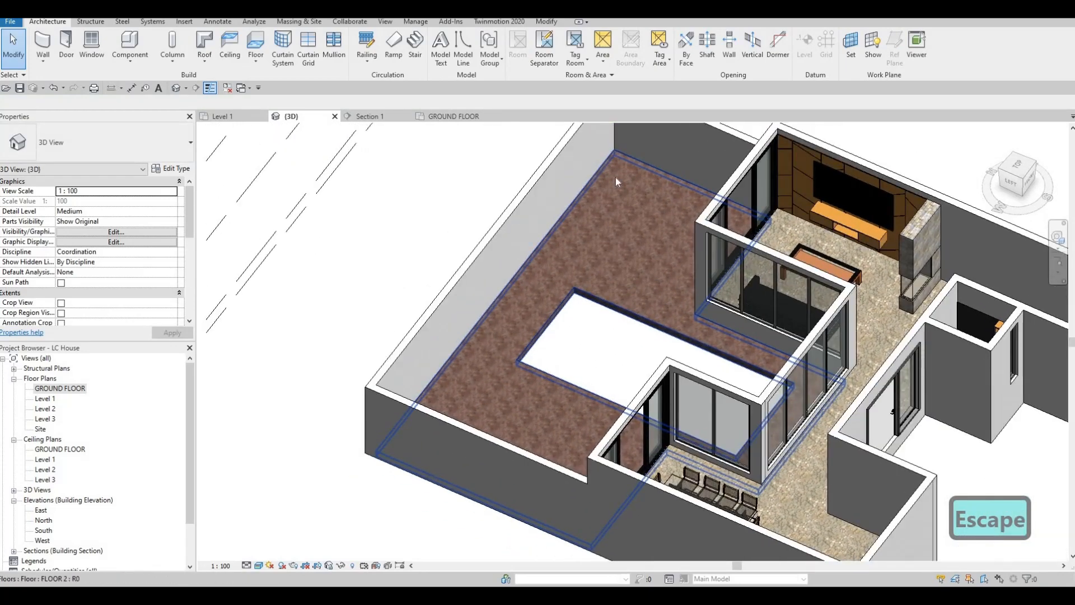
{"action": "middle_click_drag", "start_coordinate": [526, 390], "coordinate": [553, 345]}
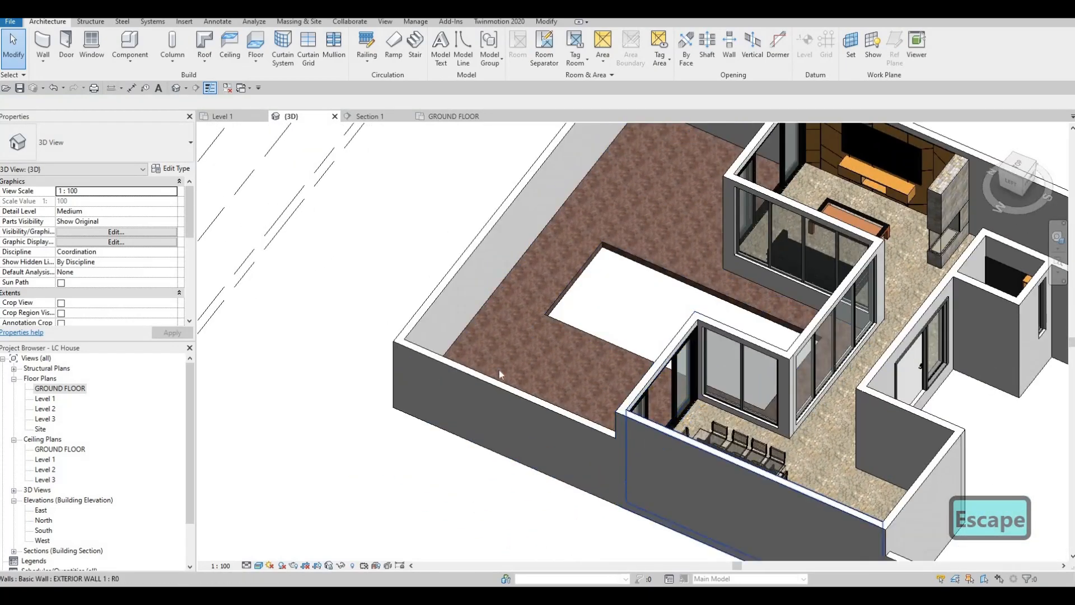
{"action": "middle_click_drag", "start_coordinate": [676, 309], "coordinate": [682, 344]}
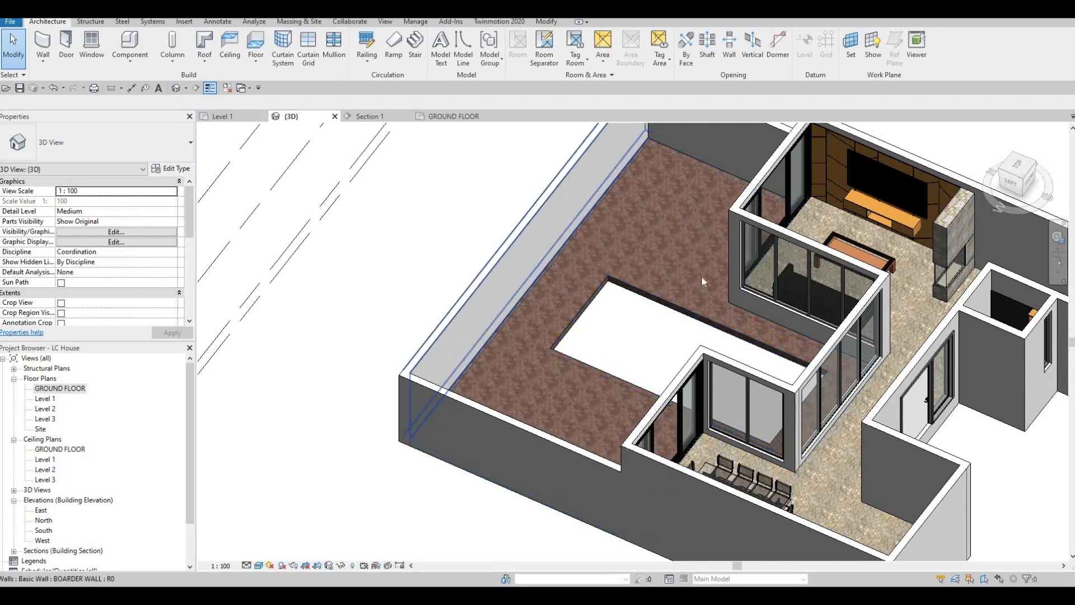
{"action": "middle_click_drag", "start_coordinate": [847, 351], "coordinate": [734, 339], "text": "shift"}
{"action": "middle_click_drag", "start_coordinate": [637, 315], "coordinate": [645, 264]}
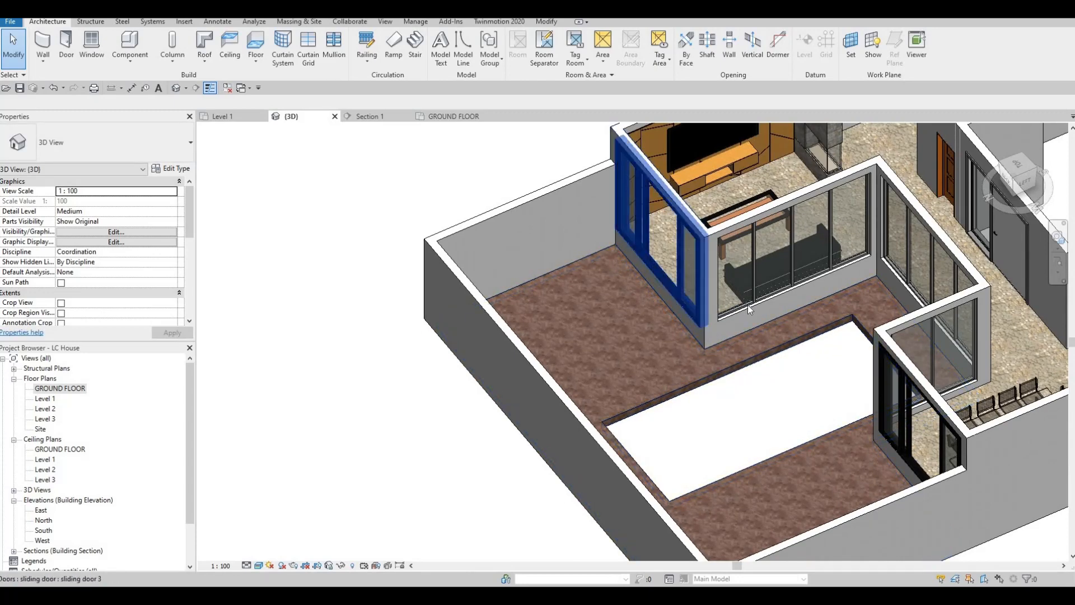
{"action": "scroll", "coordinate": [774, 316], "scroll_direction": "down", "scroll_amount": 2}
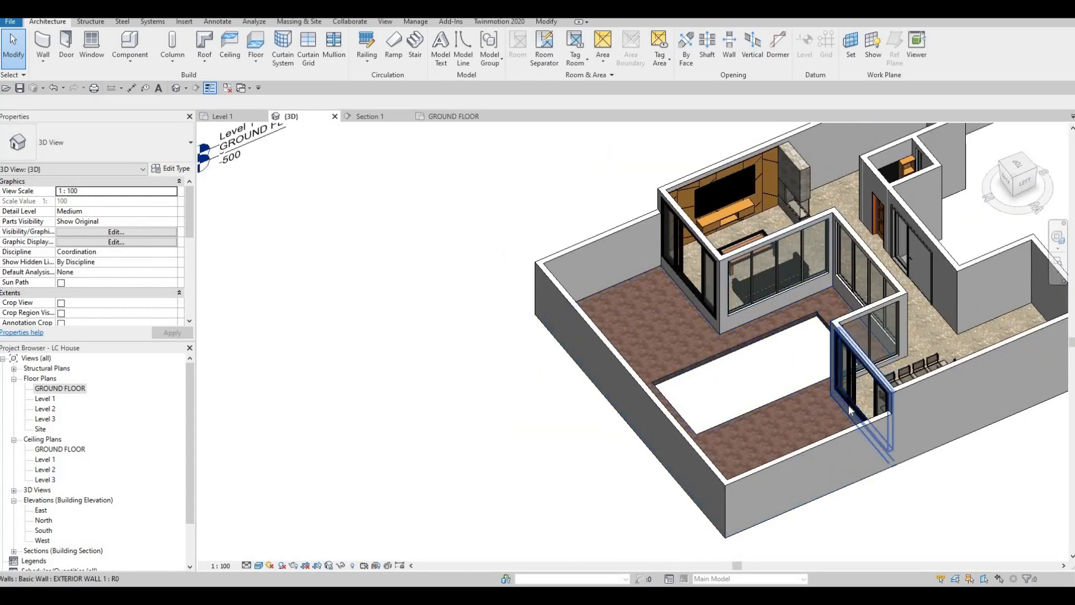
{"action": "scroll", "coordinate": [857, 297], "scroll_direction": "down", "scroll_amount": 2}
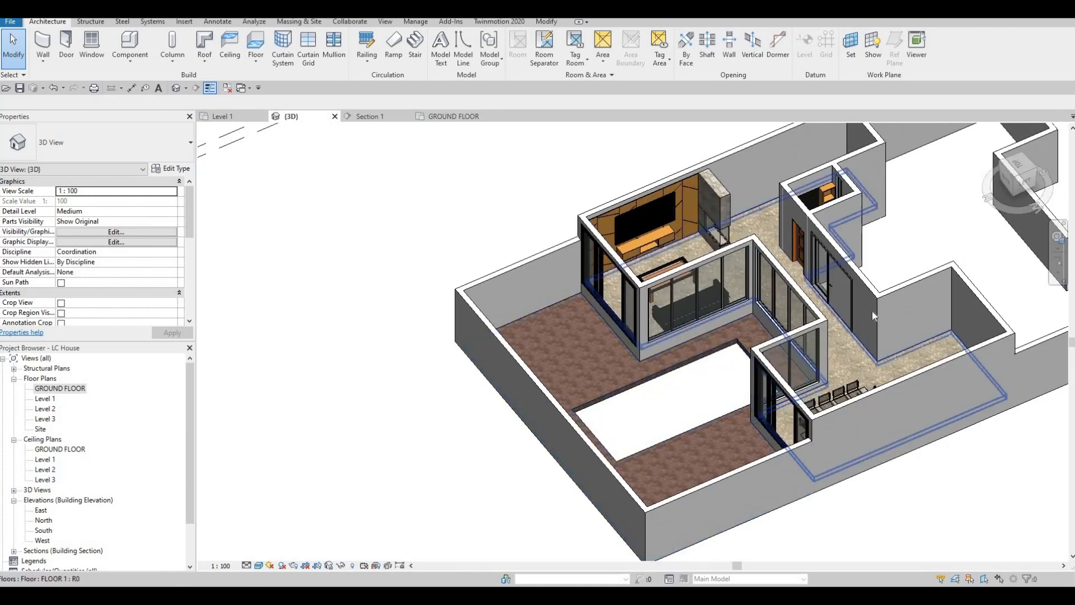
{"action": "middle_click_drag", "start_coordinate": [411, 272], "coordinate": [364, 261]}
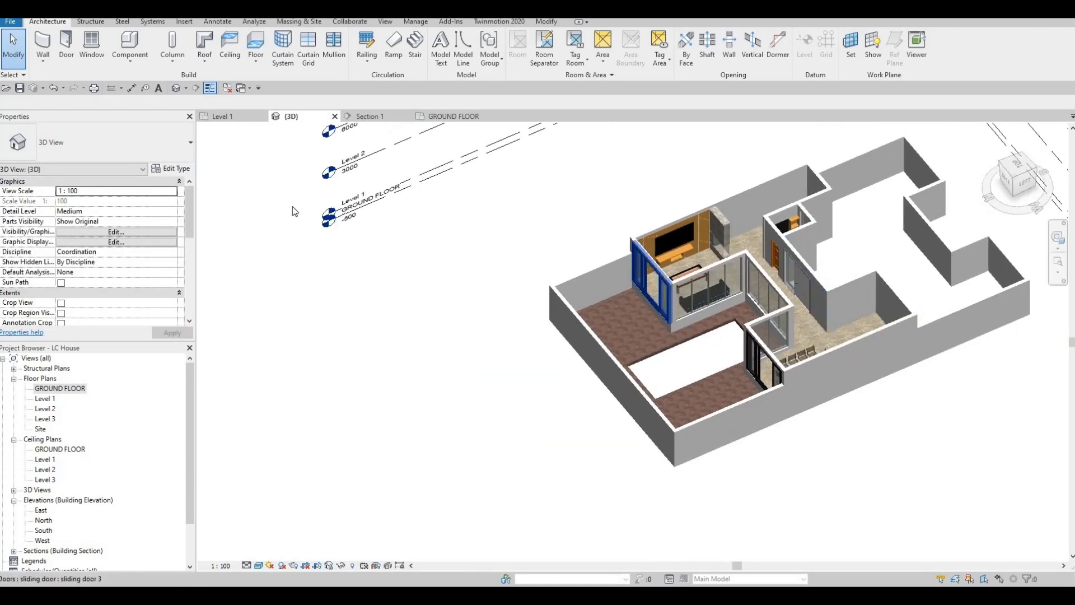
{"action": "scroll", "coordinate": [753, 297], "scroll_direction": "up", "scroll_amount": 3}
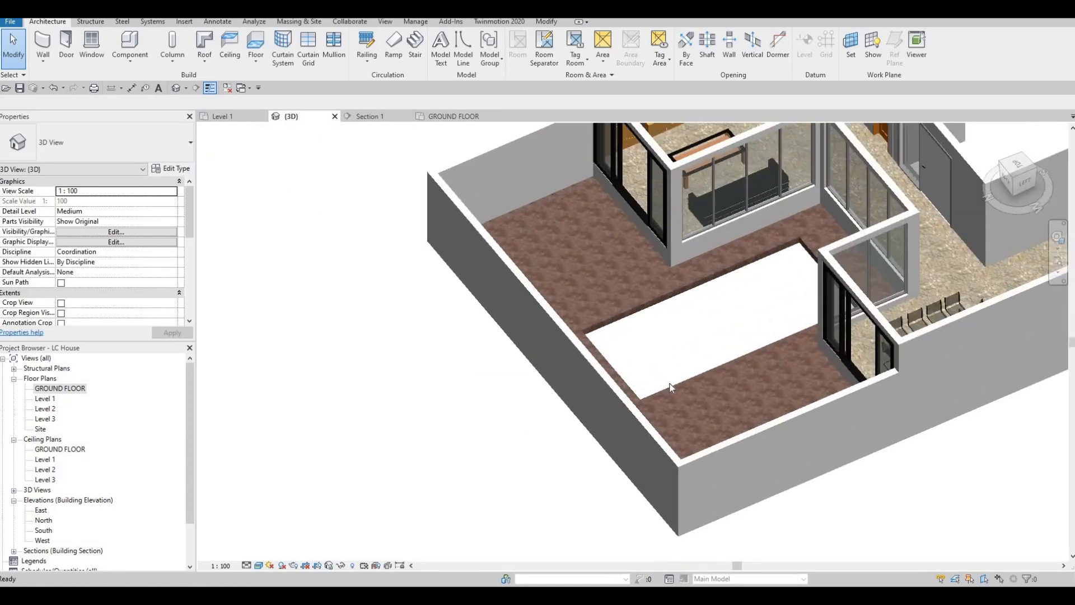
{"action": "scroll", "coordinate": [669, 436], "scroll_direction": "down", "scroll_amount": 2}
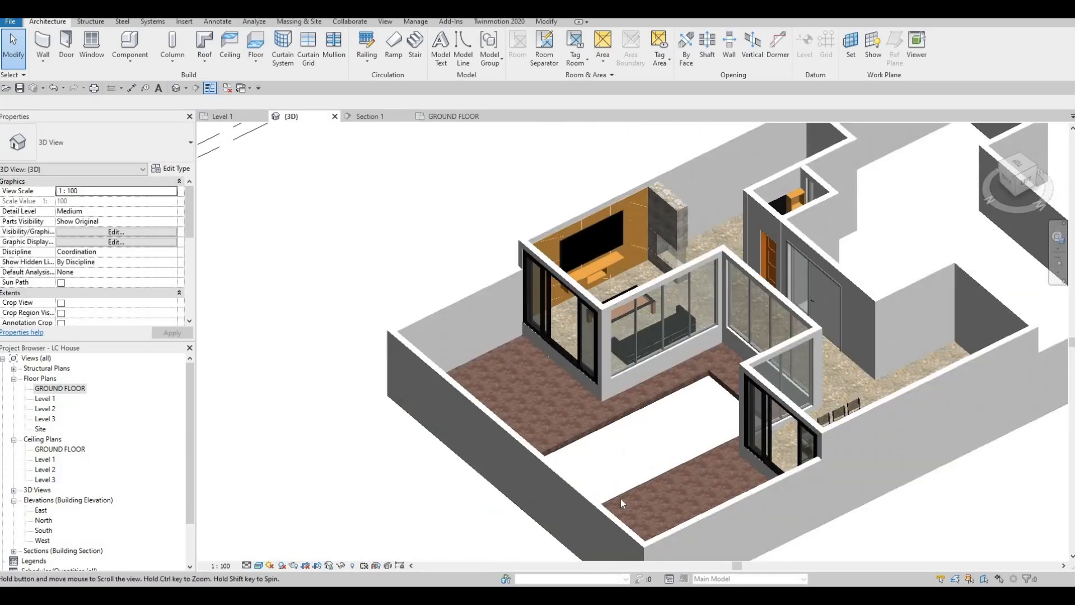